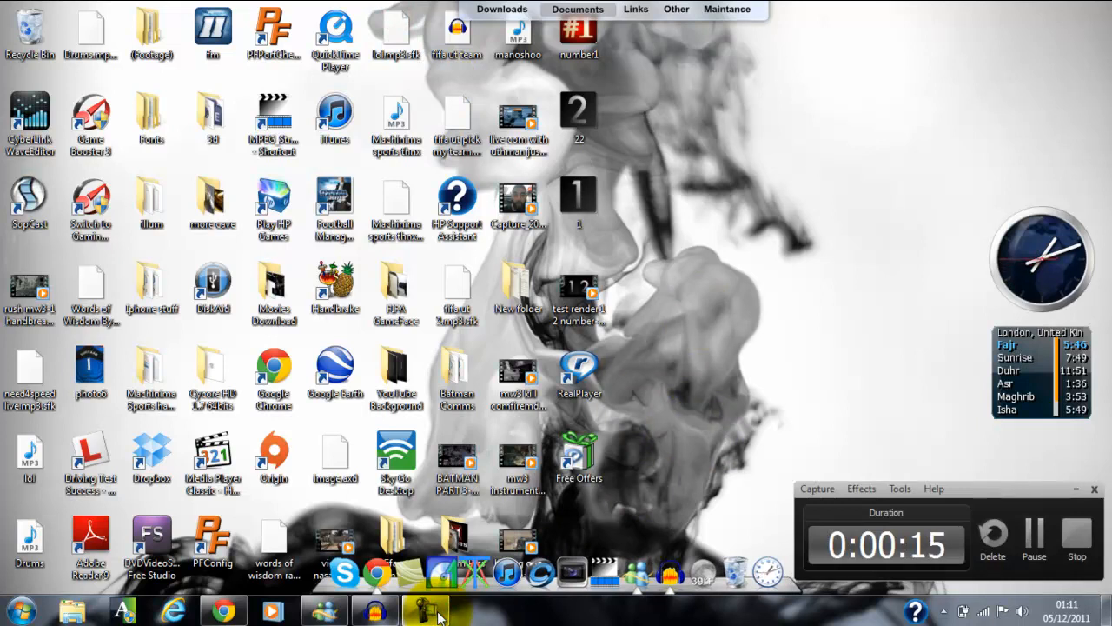
Launch CyberLink PowerDirector 10 and enter the Full Feature Editor with the 16:9 project aspect ratio.
click(427, 611)
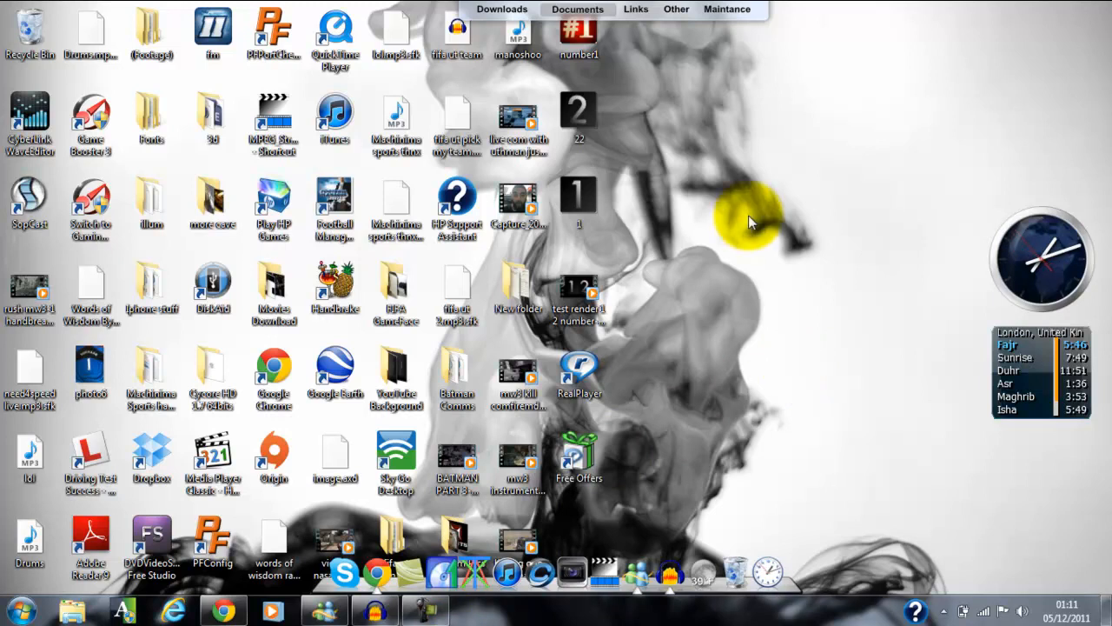
click(19, 610)
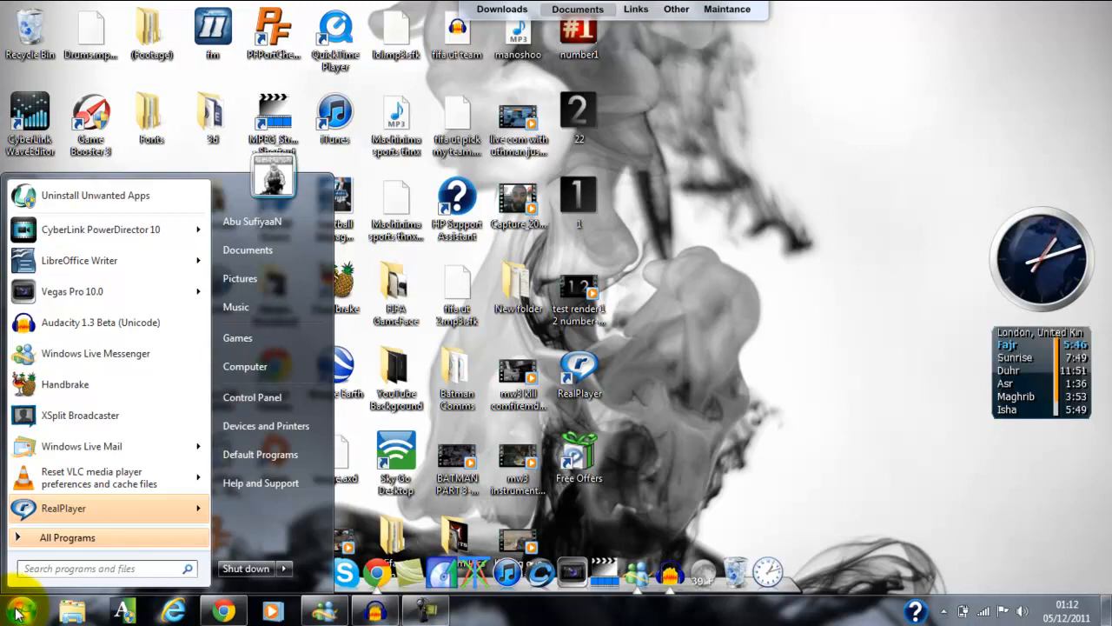
mouse_move(75, 240)
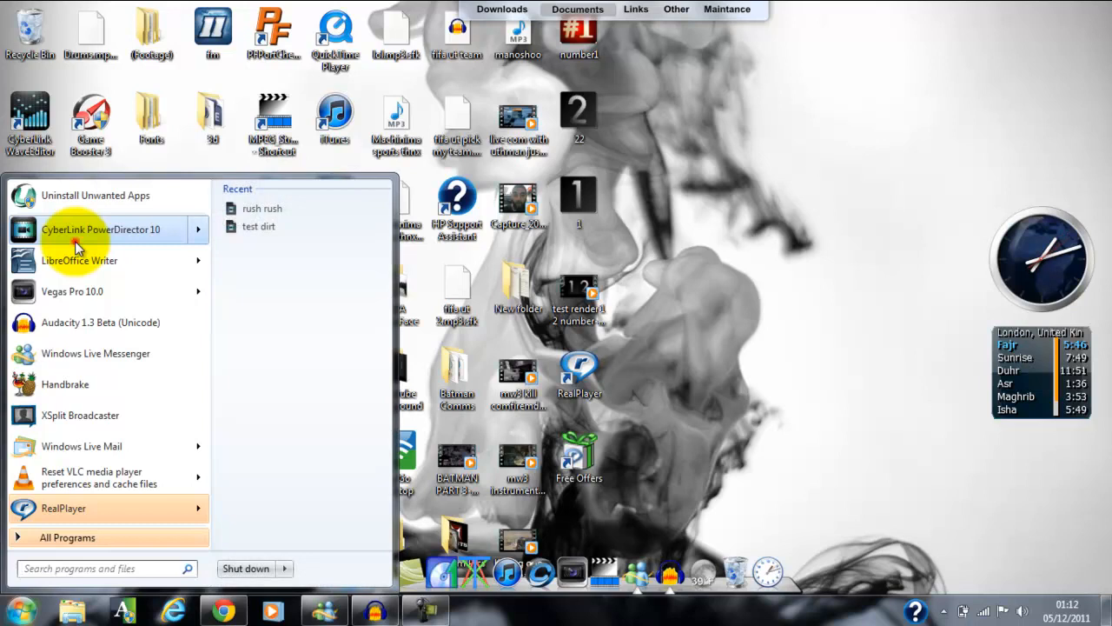
click(75, 240)
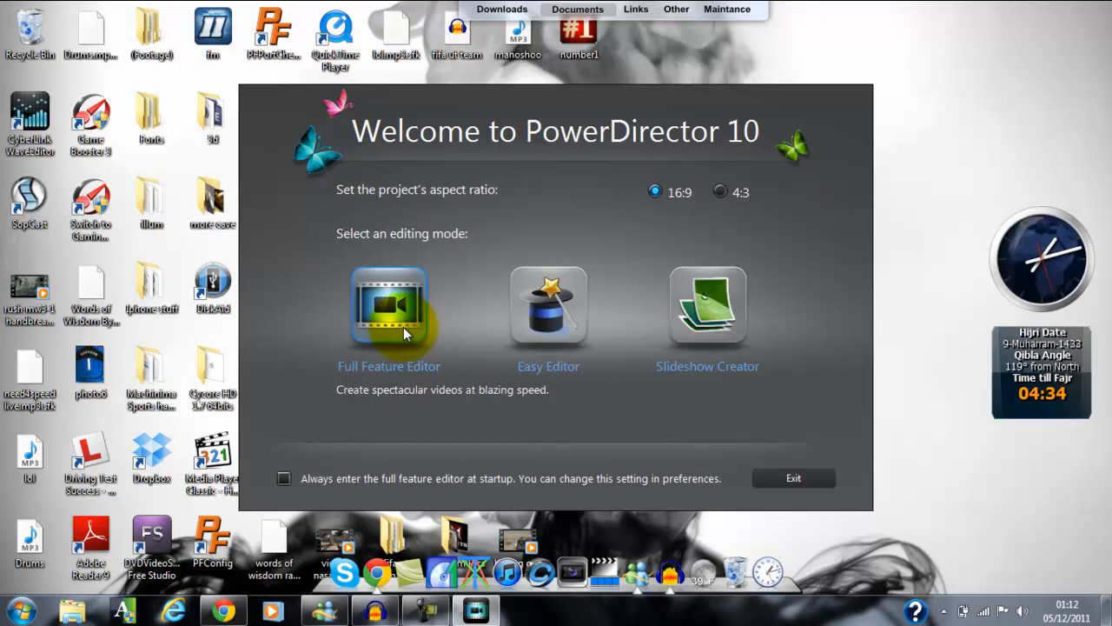
click(404, 326)
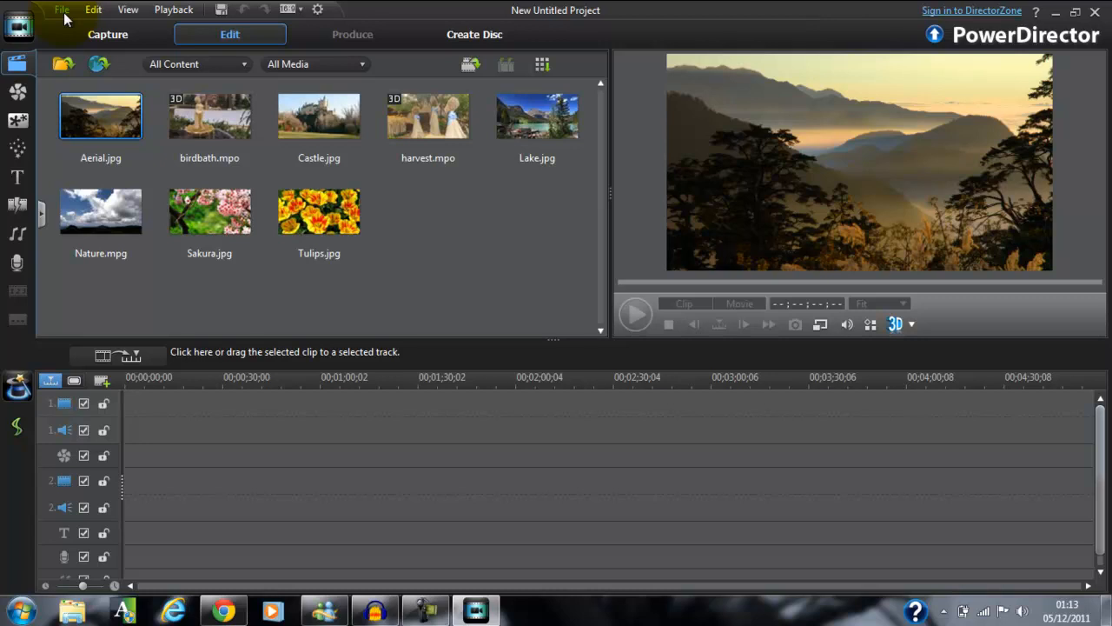
Try to import the "trailerblazer kenya replay" video from the Videos library into the media library.
click(62, 10)
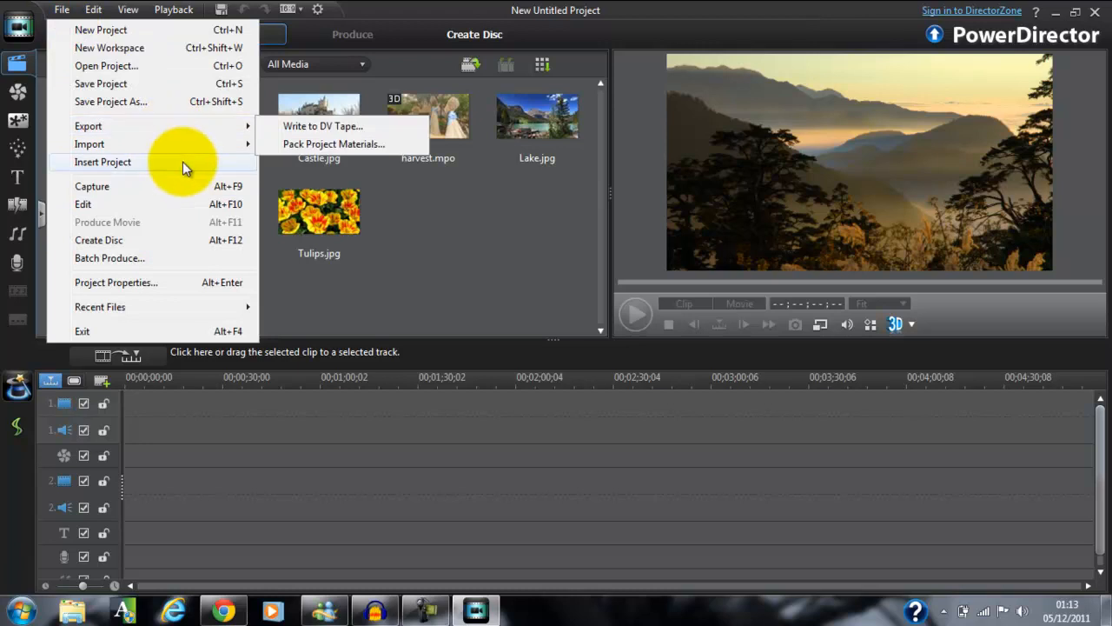
mouse_move(212, 129)
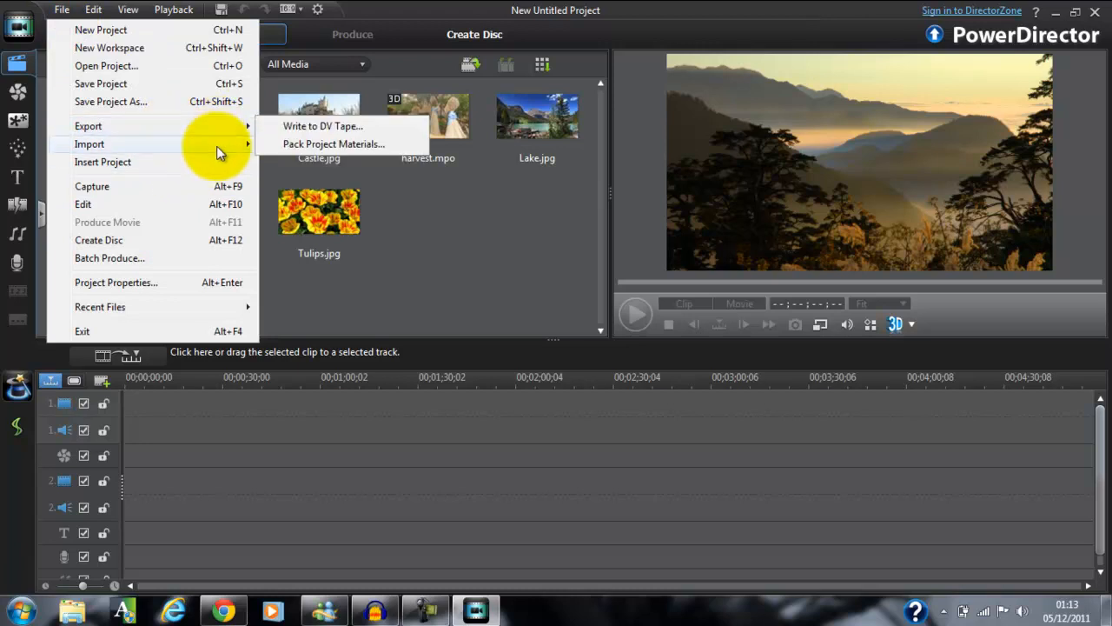
mouse_move(239, 144)
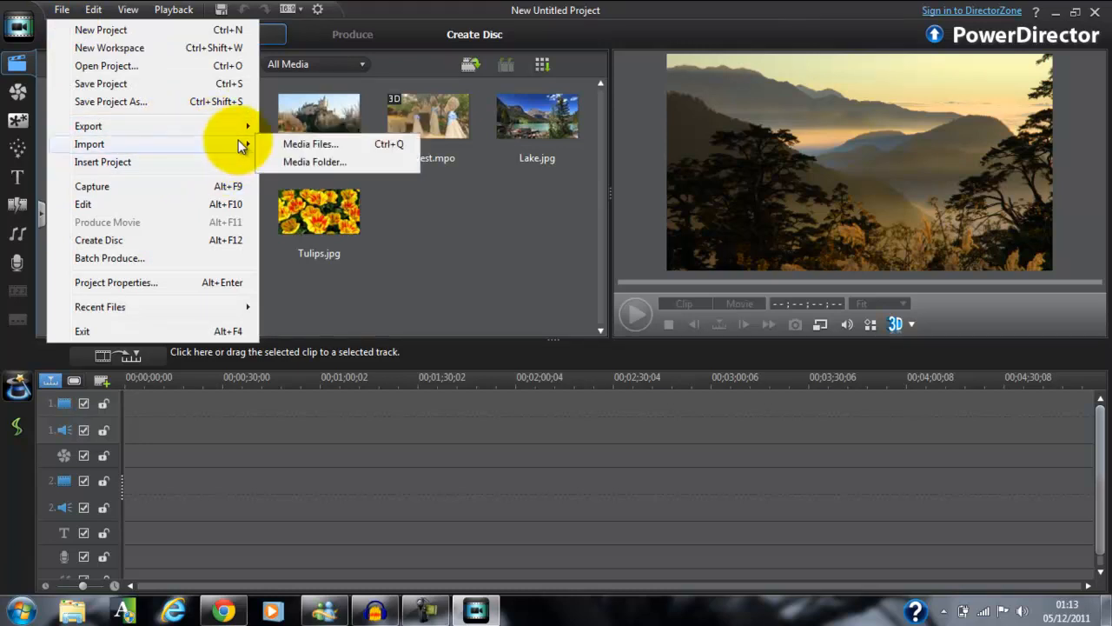
click(295, 144)
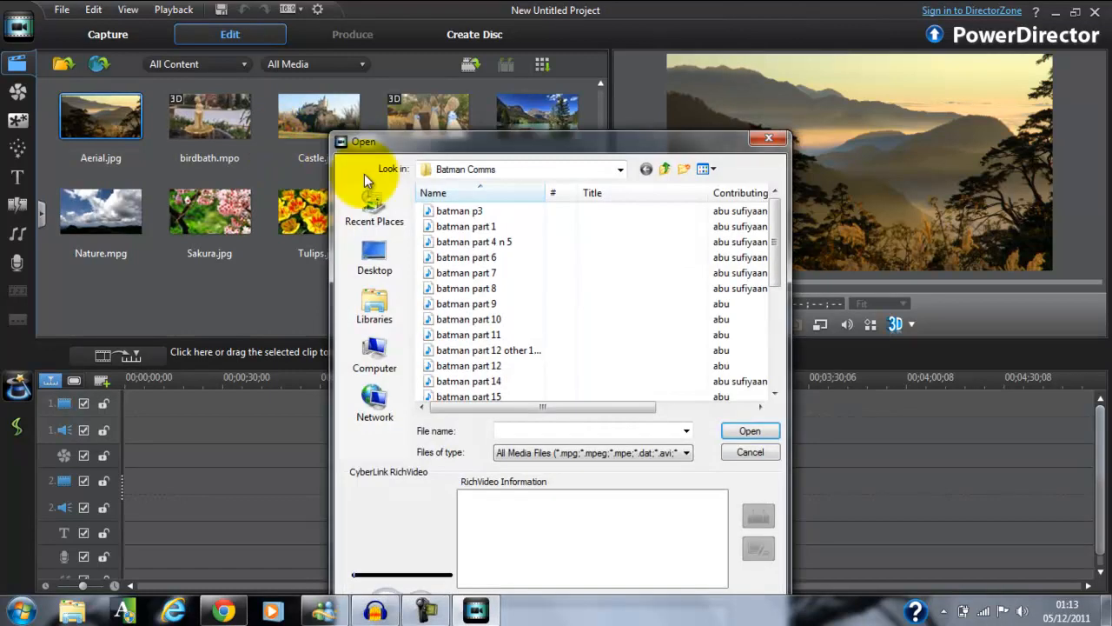
click(387, 315)
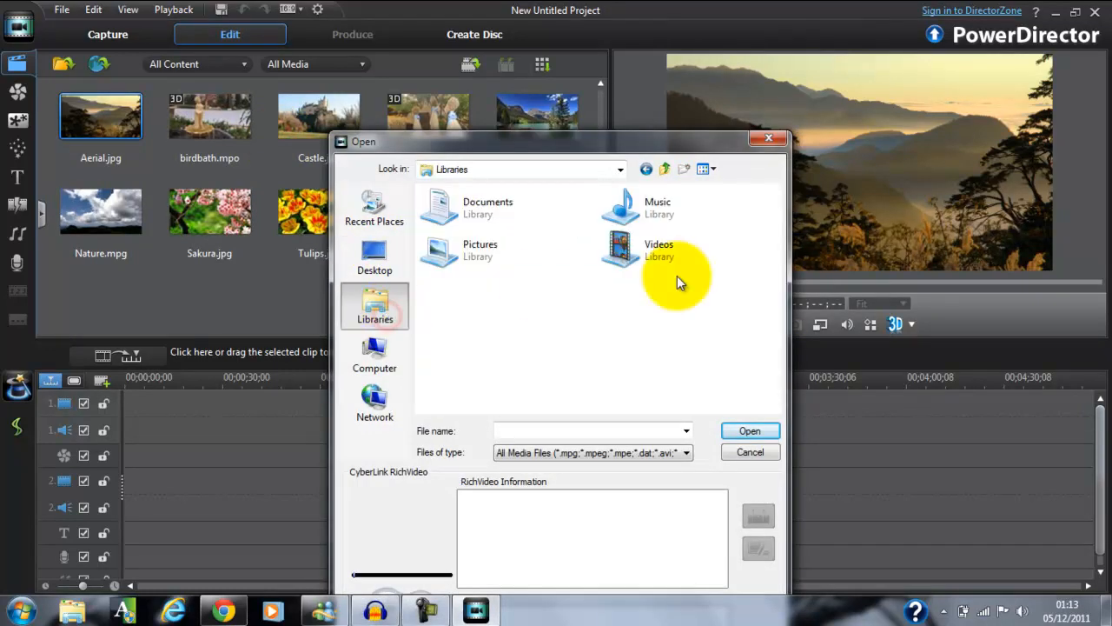
double_click(647, 247)
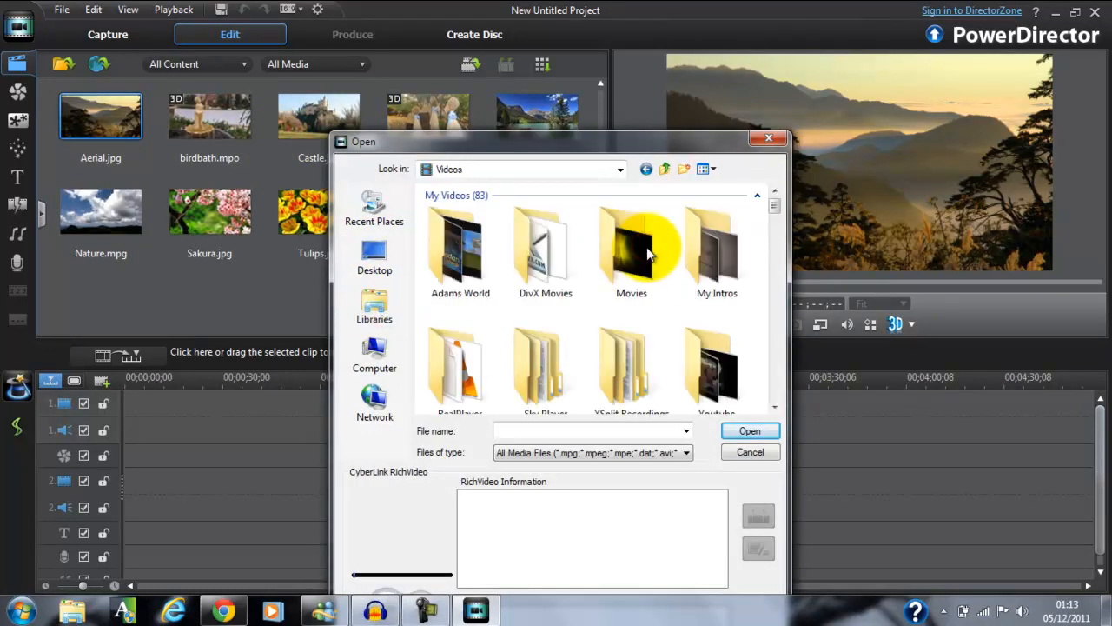
scroll(647, 252, down, 10)
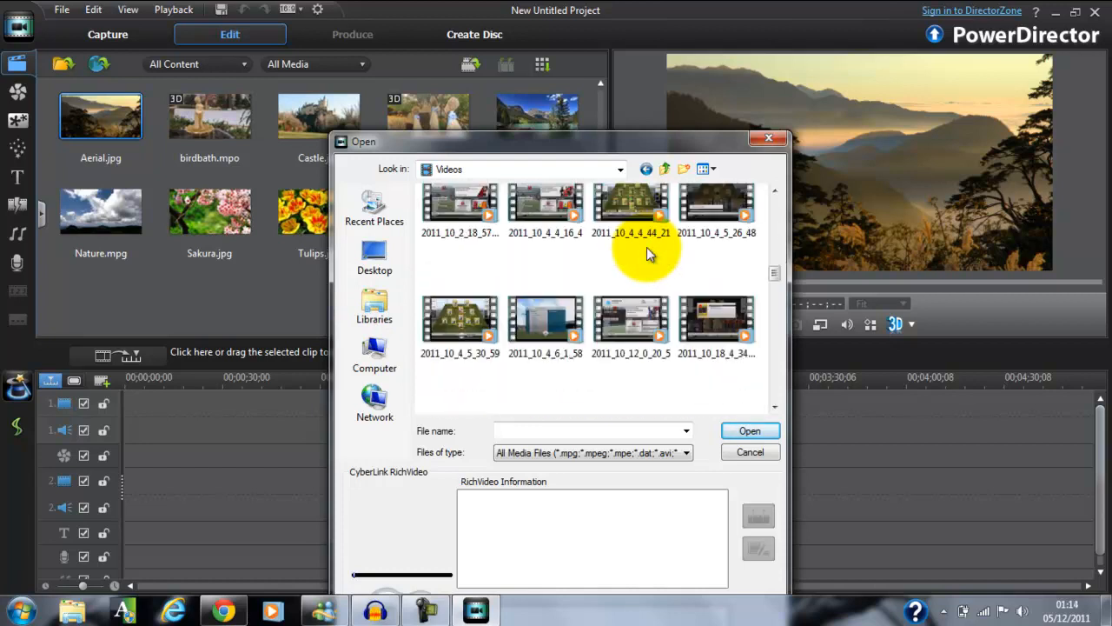
scroll(647, 252, down, 10)
scroll(652, 254, down, 5)
scroll(650, 258, up, 3)
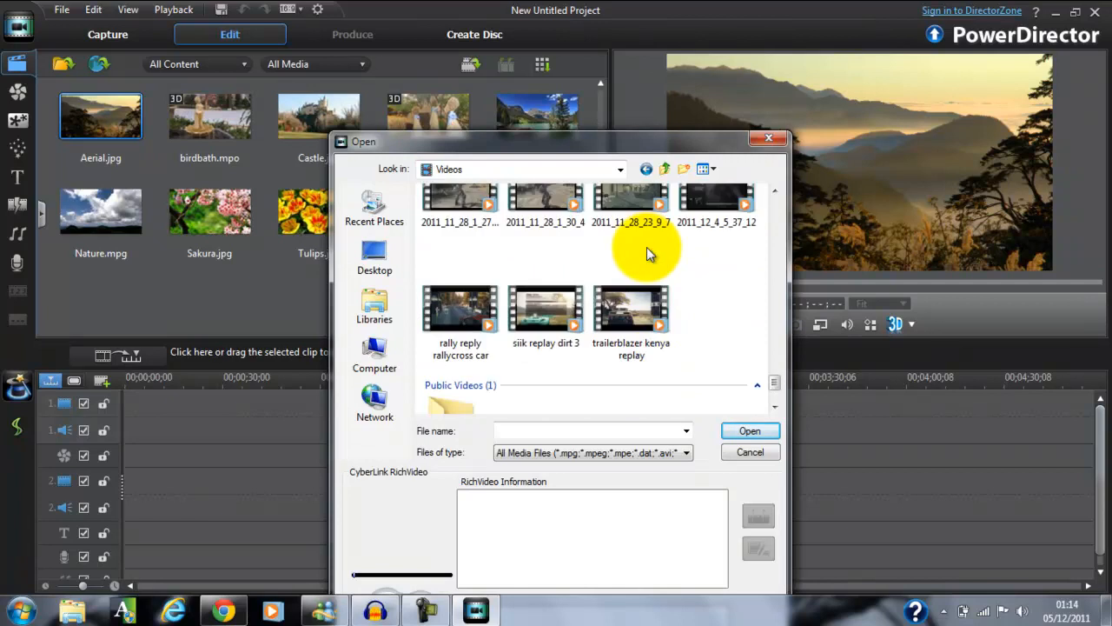
double_click(636, 300)
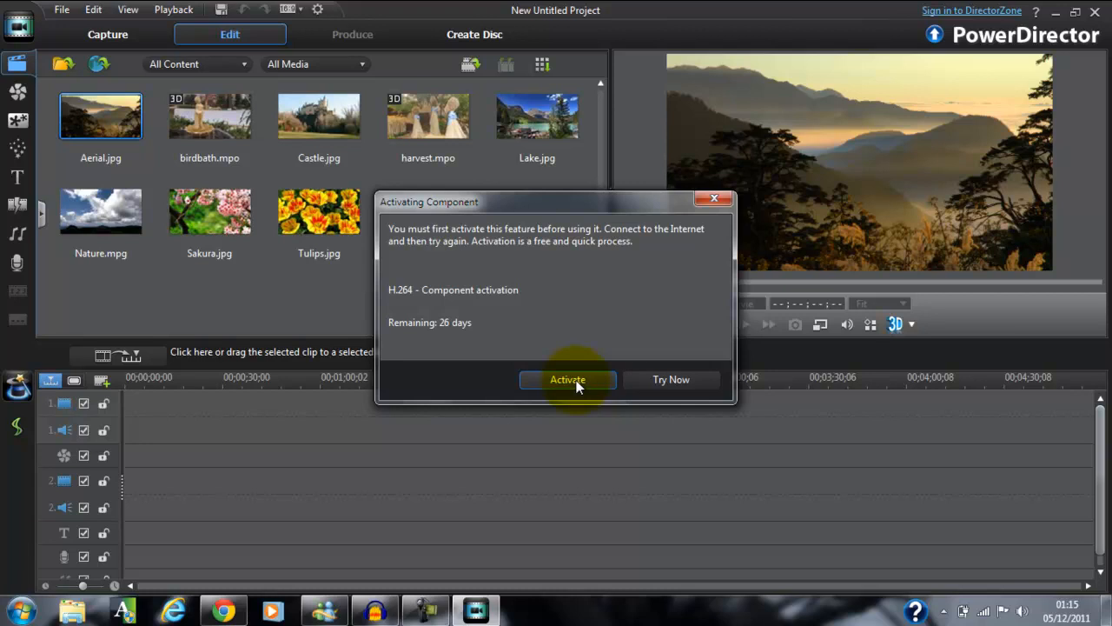
Try to activate the H.264 component, and dismiss the remaining dialogs without activating MPEG2.
click(575, 380)
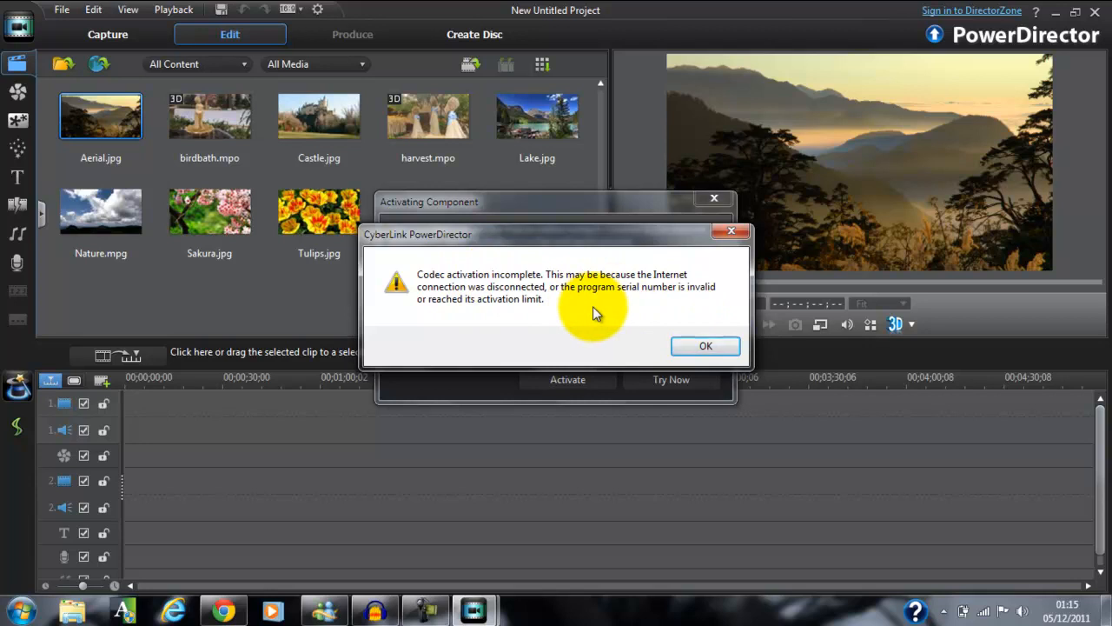
click(704, 347)
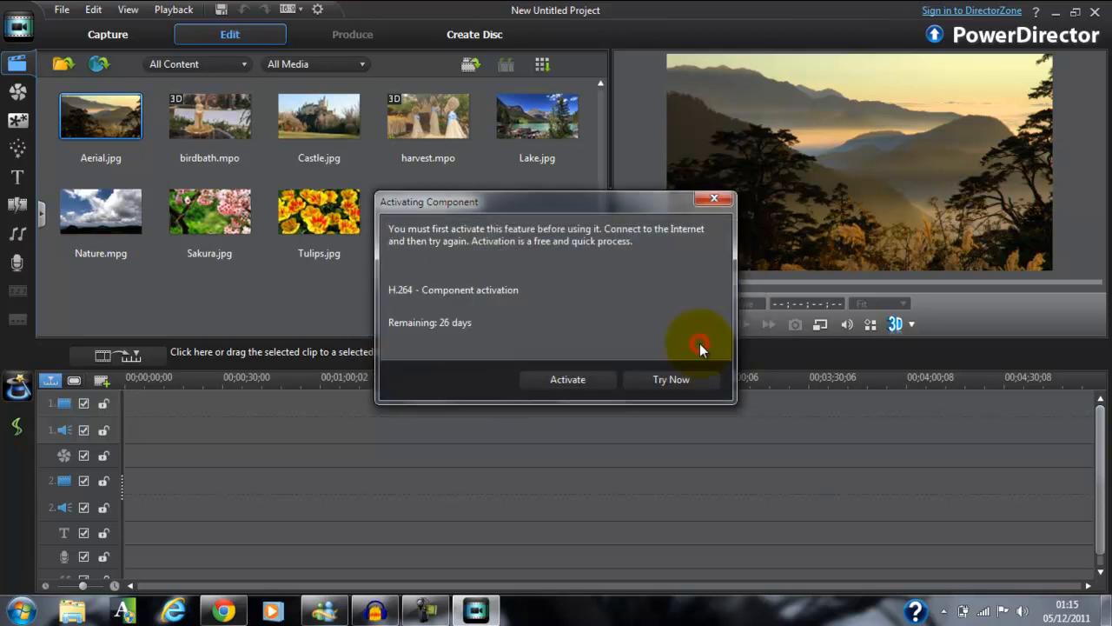
click(720, 200)
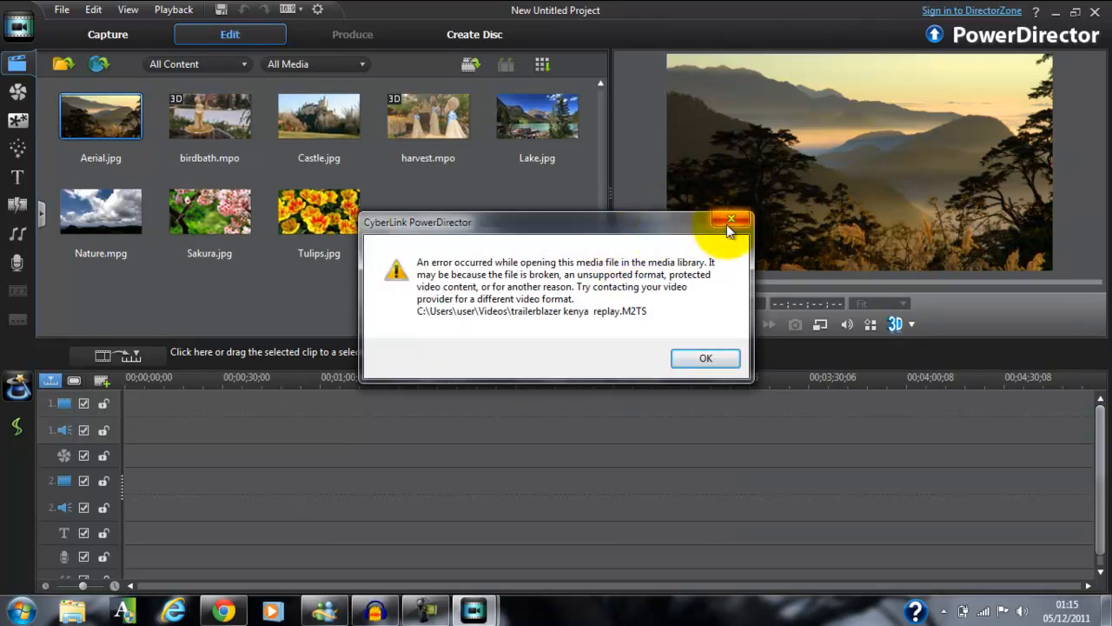
click(676, 363)
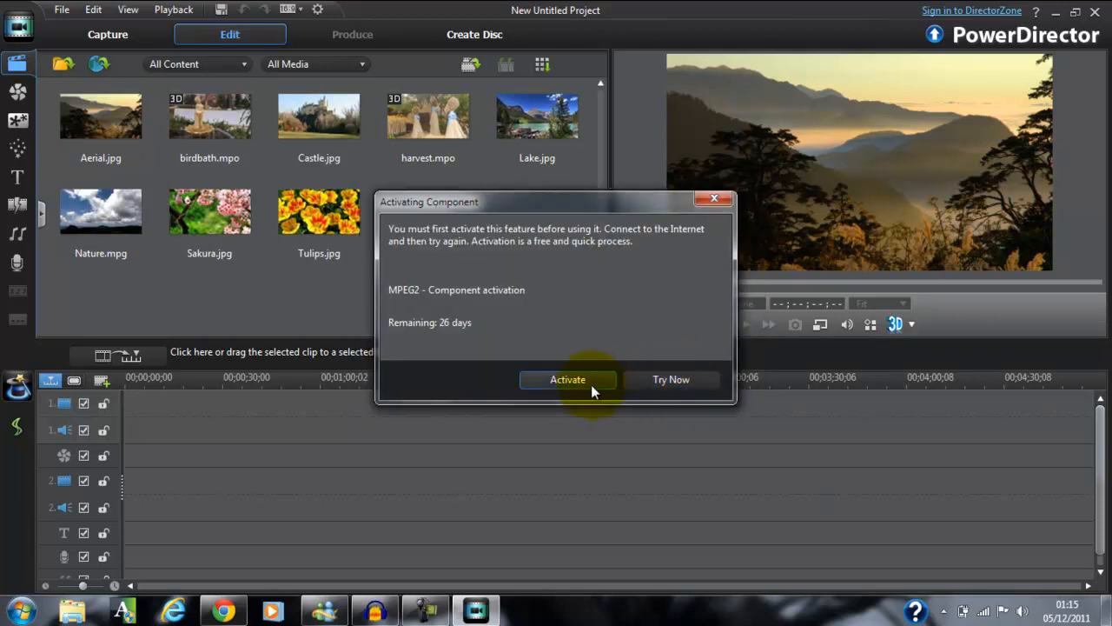
click(709, 200)
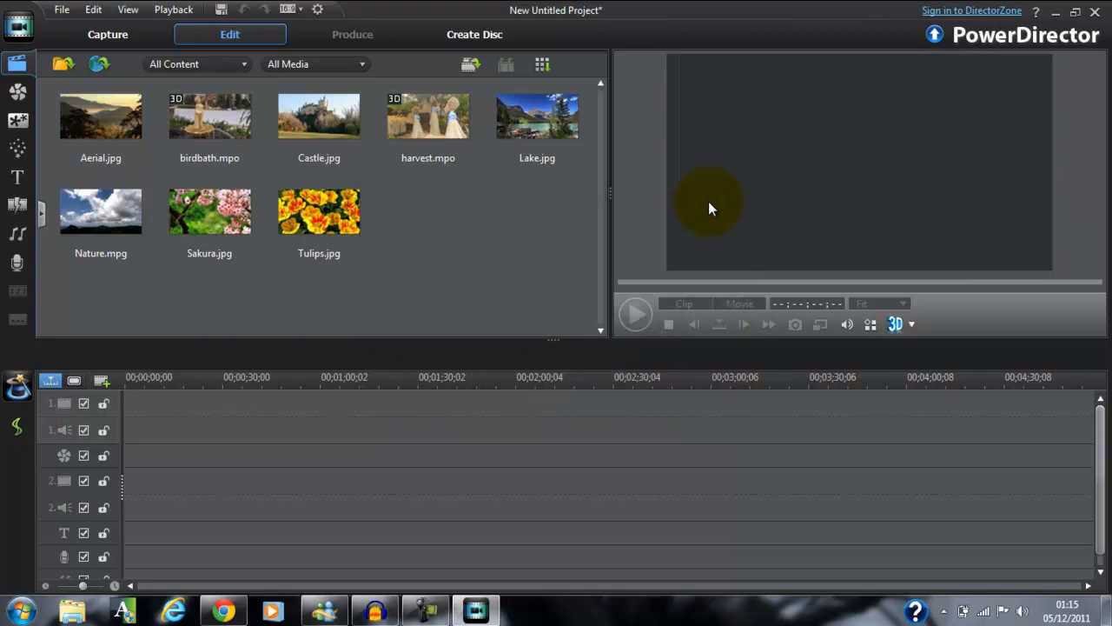
Import "trailerblazer kenya replay.M2TS" from the My Videos folder into the media library.
click(63, 11)
mouse_move(122, 146)
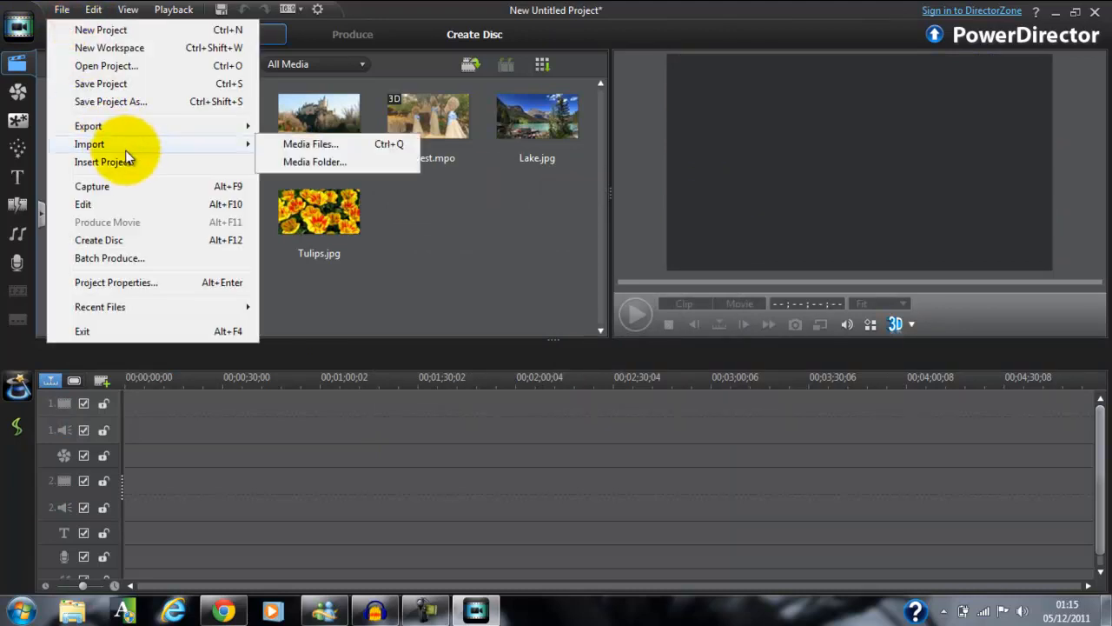
click(282, 149)
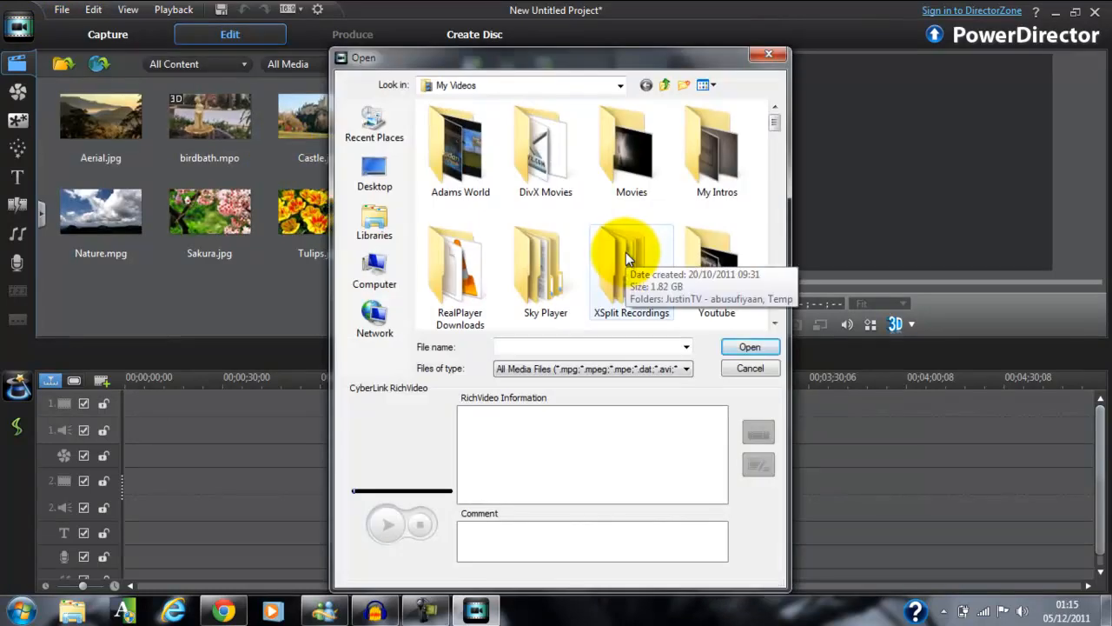
double_click(626, 252)
scroll(625, 252, down, 10)
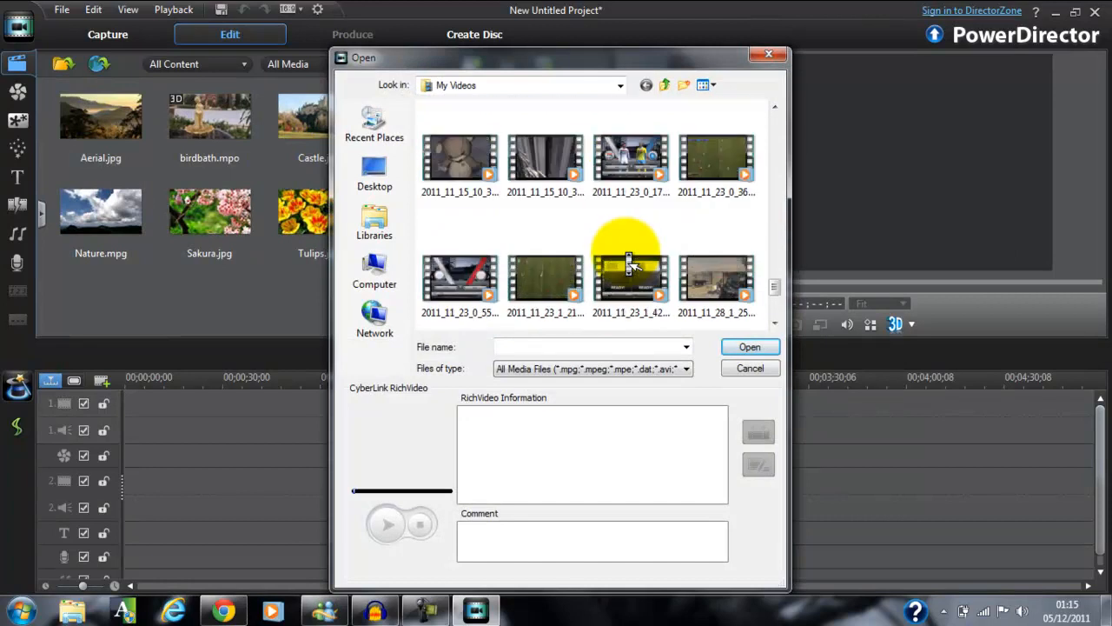
double_click(629, 258)
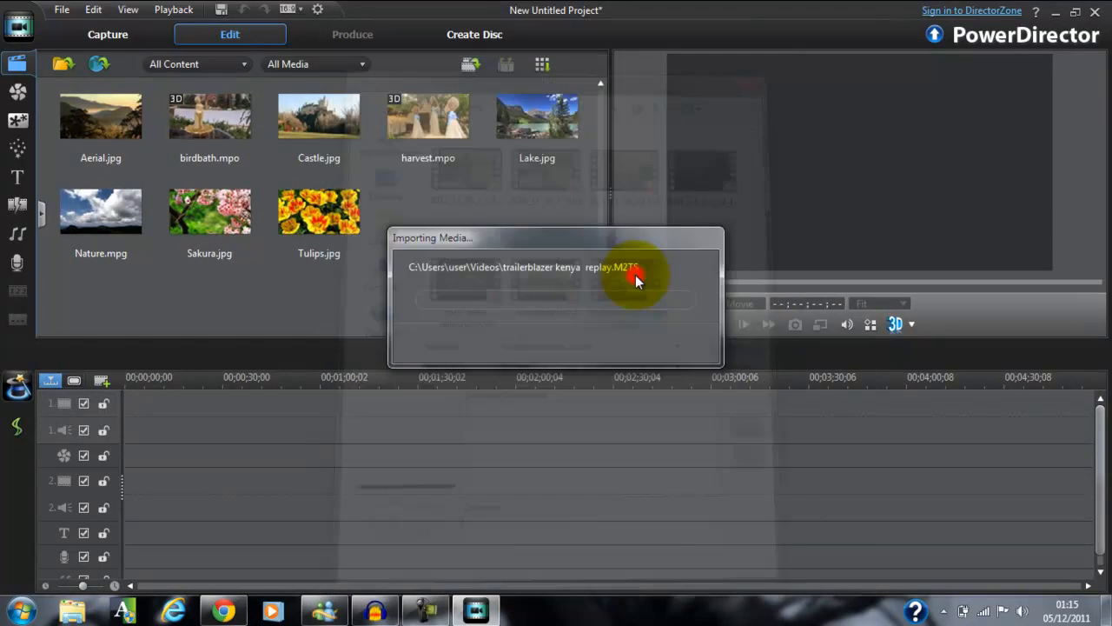
click(653, 383)
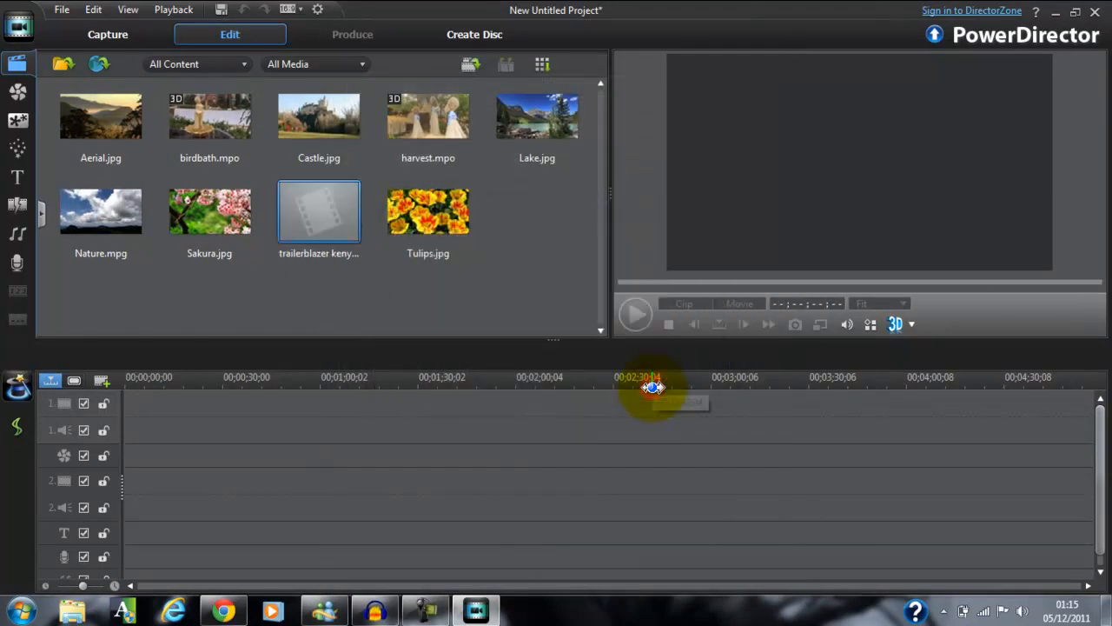
Preview the imported trailerblazer kenya replay clip and place it at the start of video track 1.
click(356, 256)
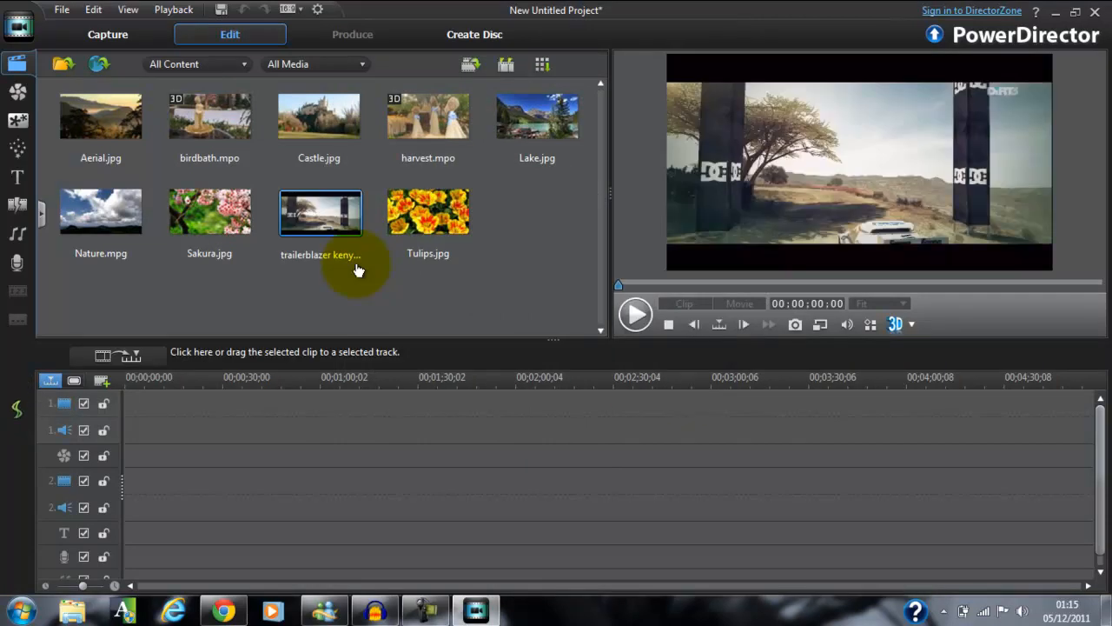
click(636, 316)
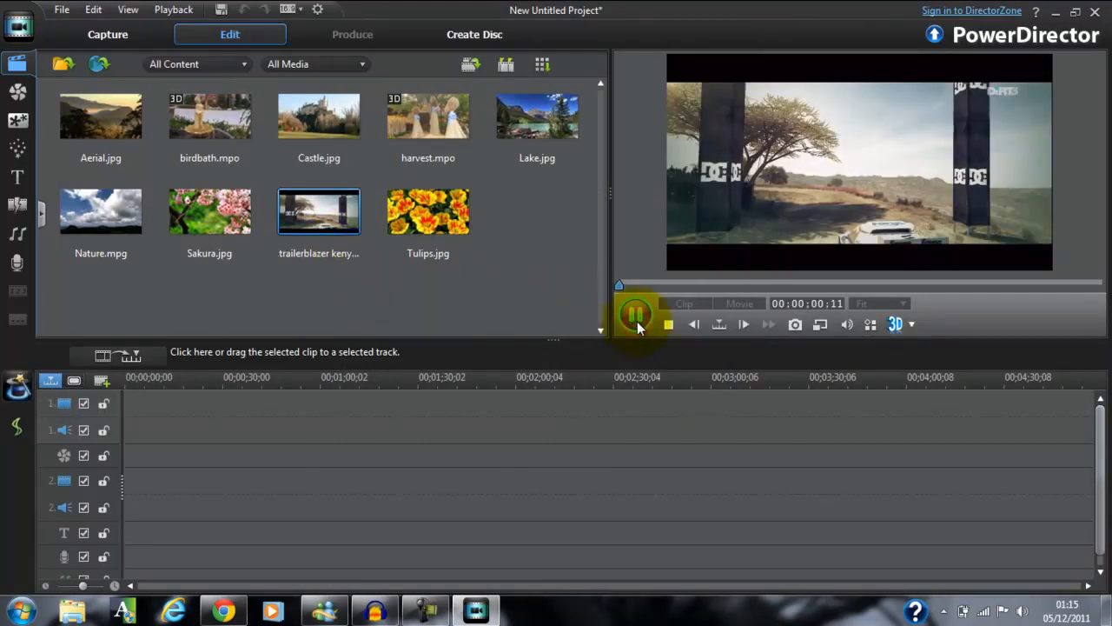
click(665, 286)
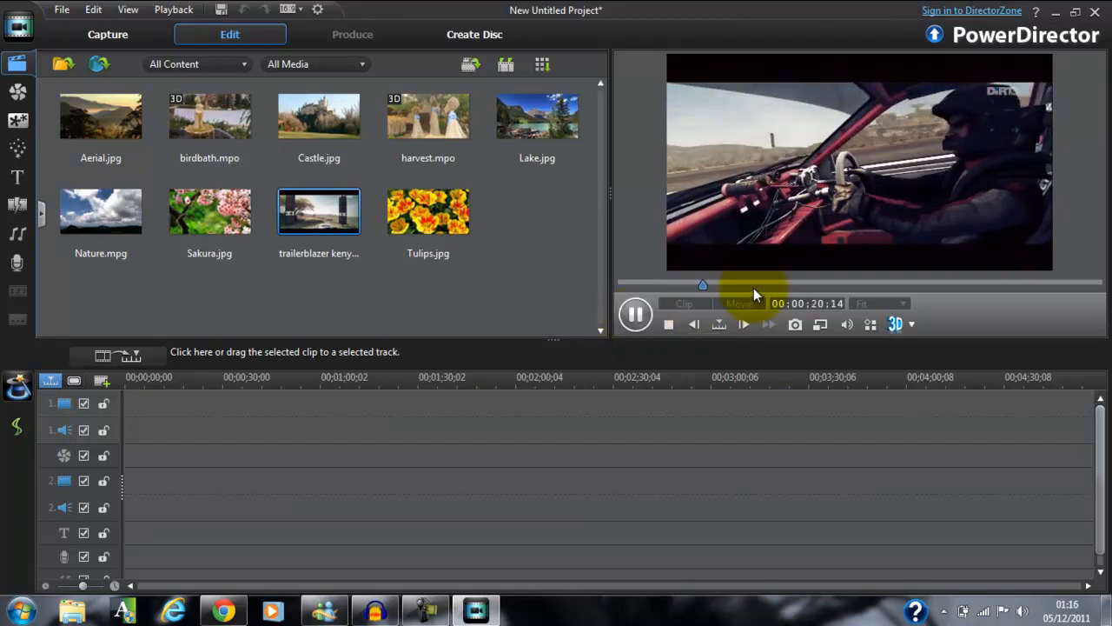
click(648, 322)
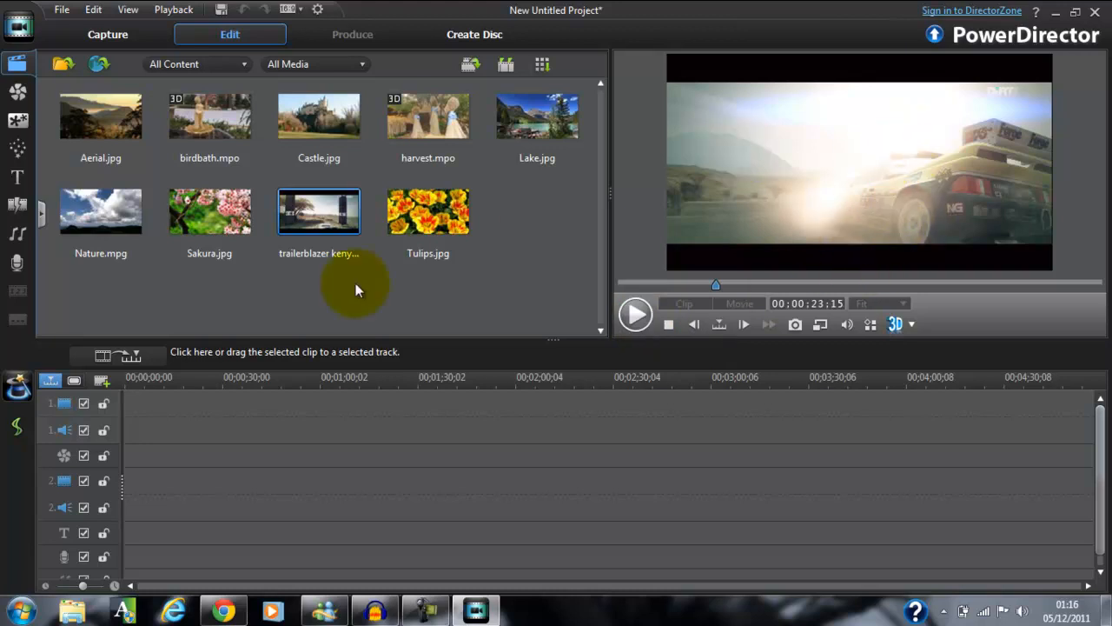
drag(347, 217, 130, 426)
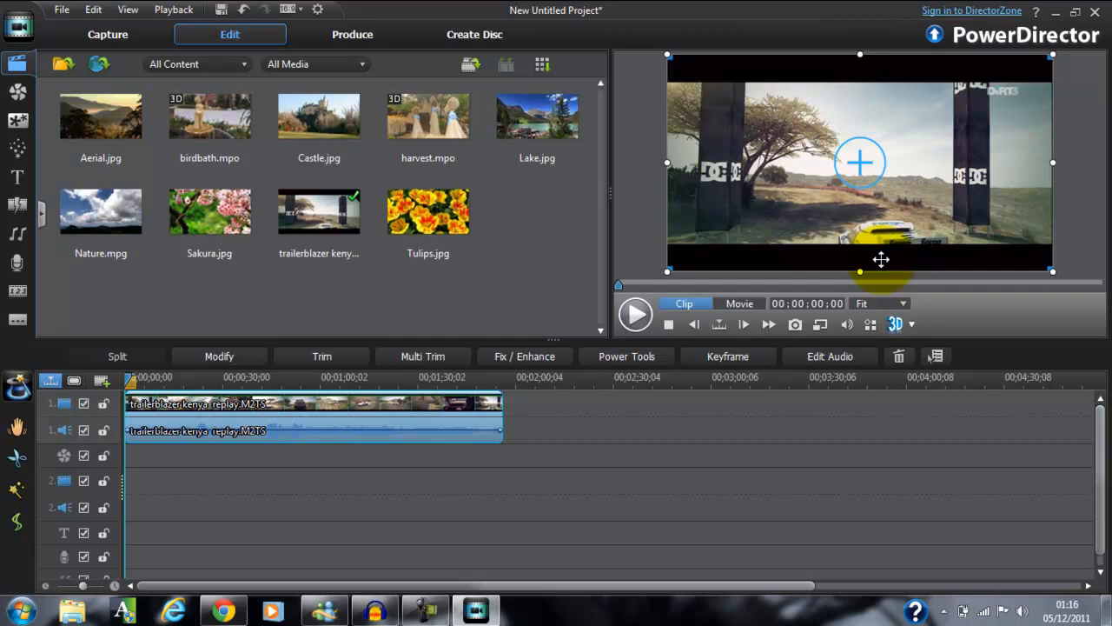
Play the timeline clip, skip ahead to about 20 seconds, and restart its playback from the beginning.
click(639, 315)
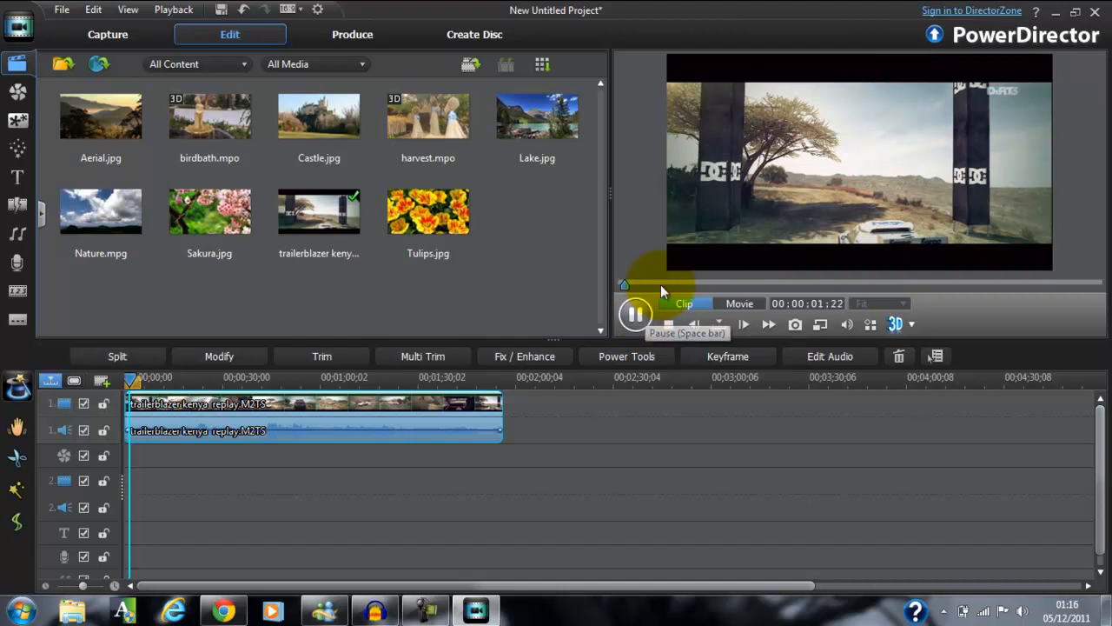
click(665, 284)
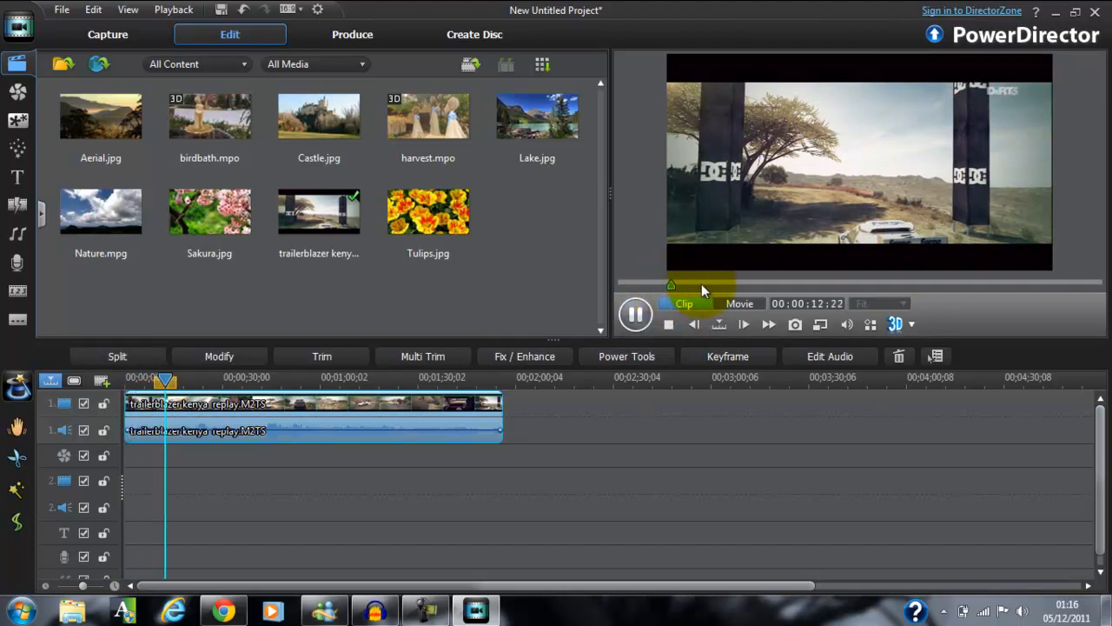
click(701, 285)
click(635, 315)
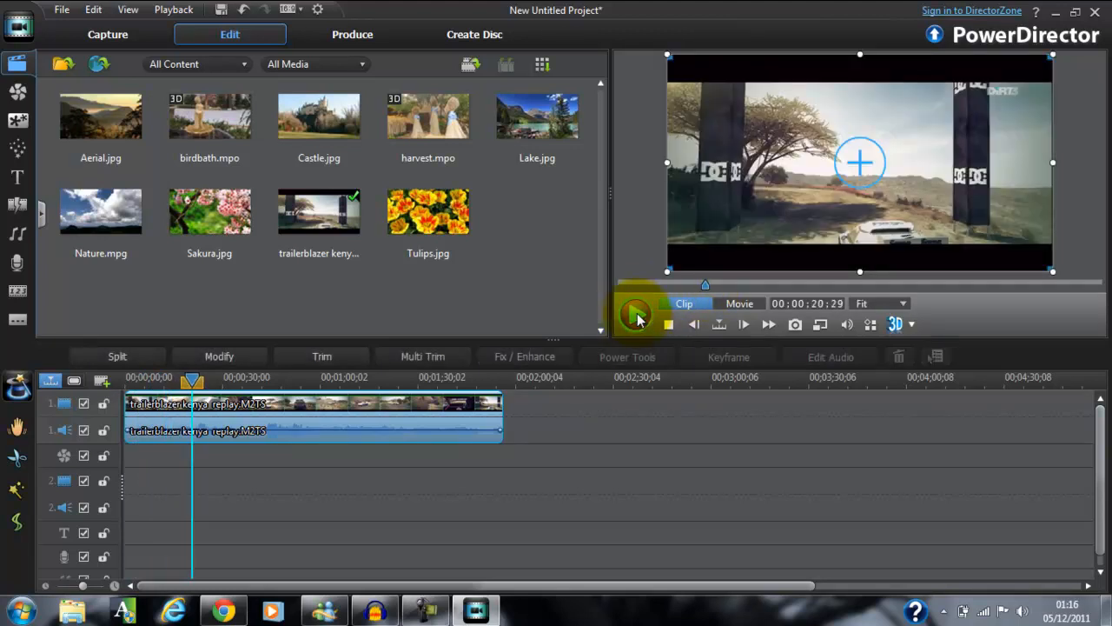
click(639, 320)
click(640, 320)
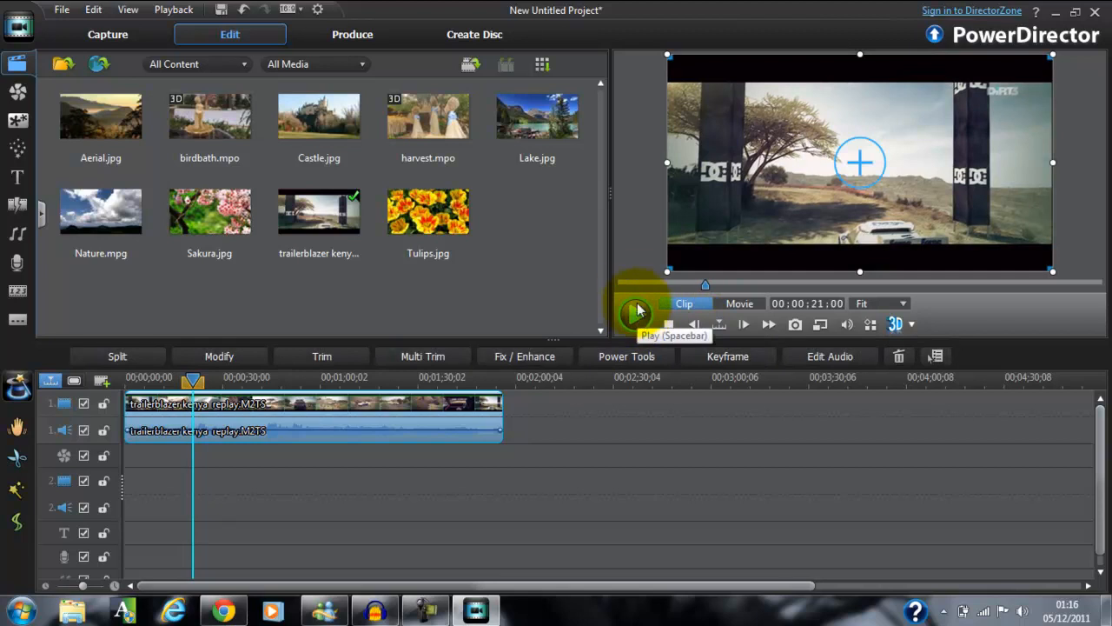
click(635, 318)
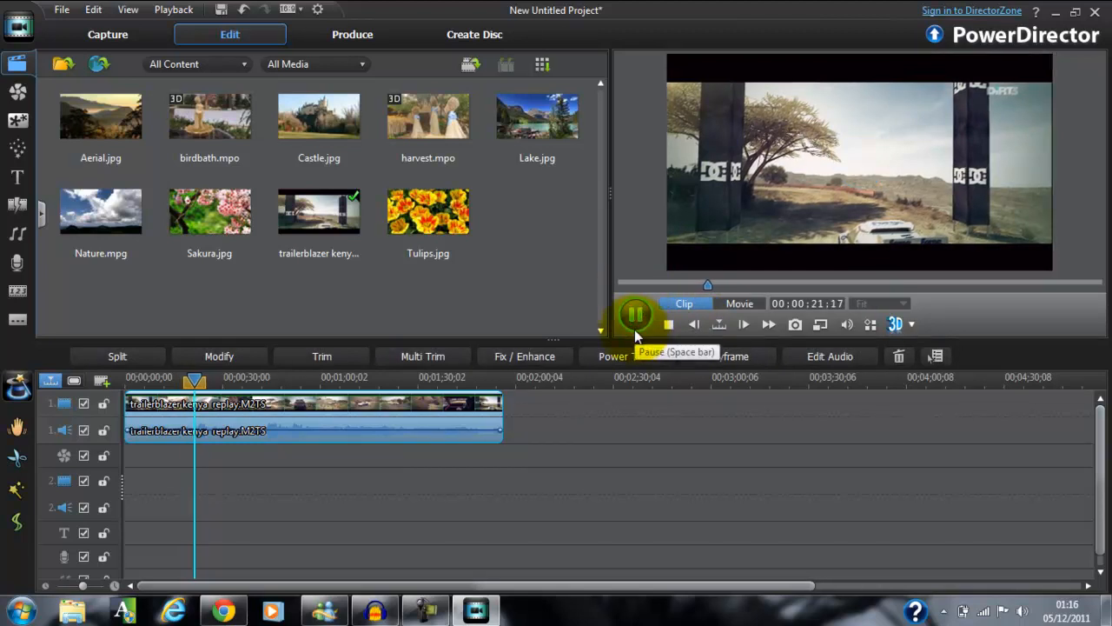
click(664, 325)
click(639, 319)
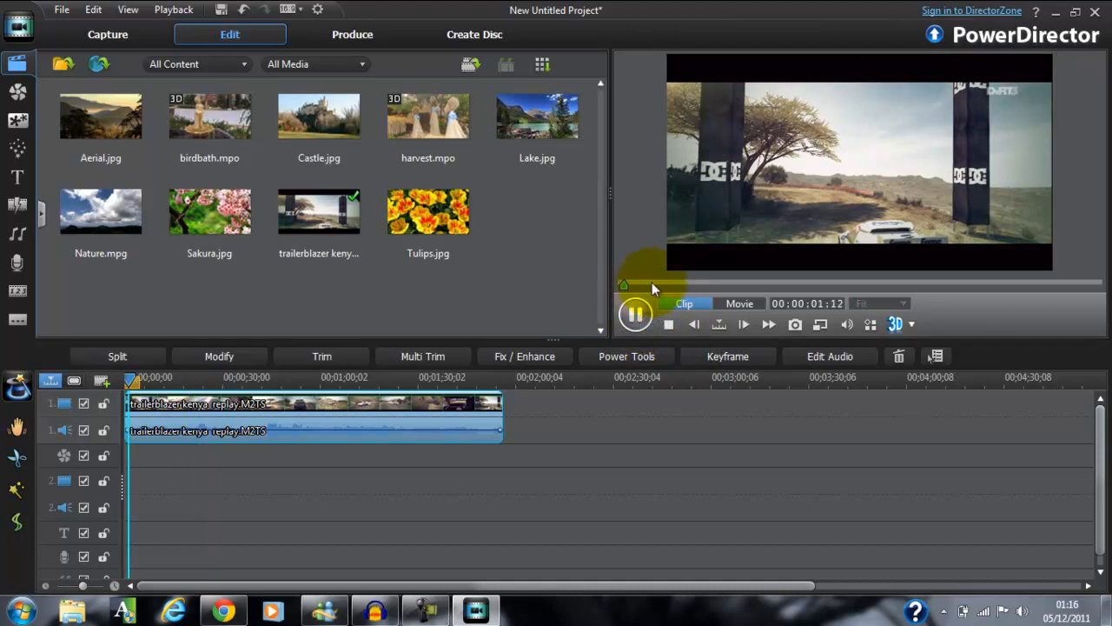
Skip through the playing timeline clip to about 10 and 32 seconds, and stop the playback.
click(660, 281)
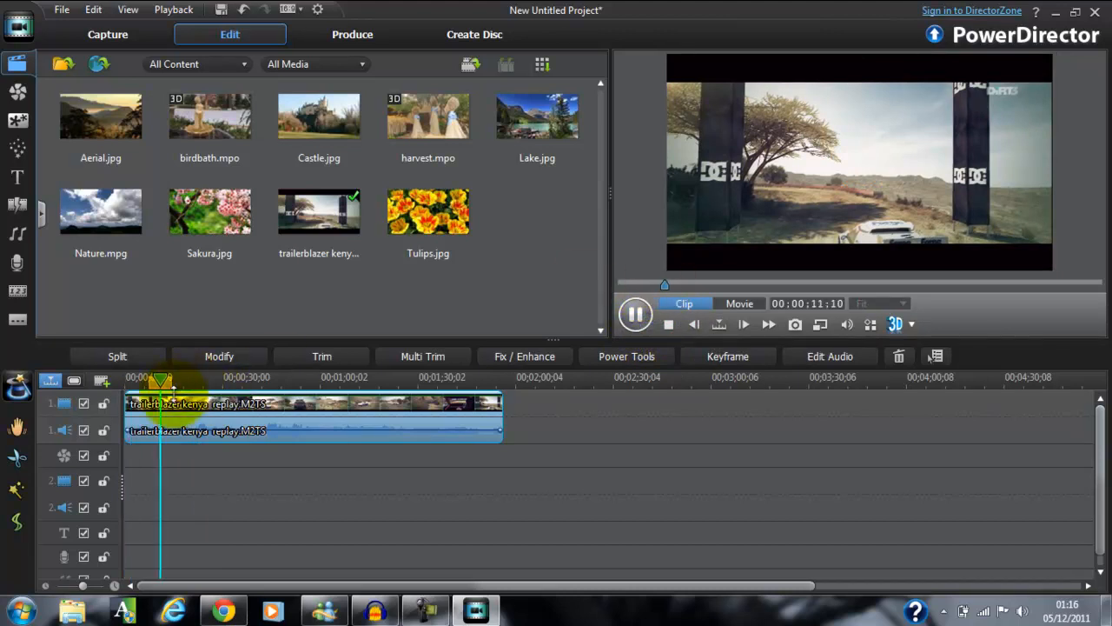
click(180, 408)
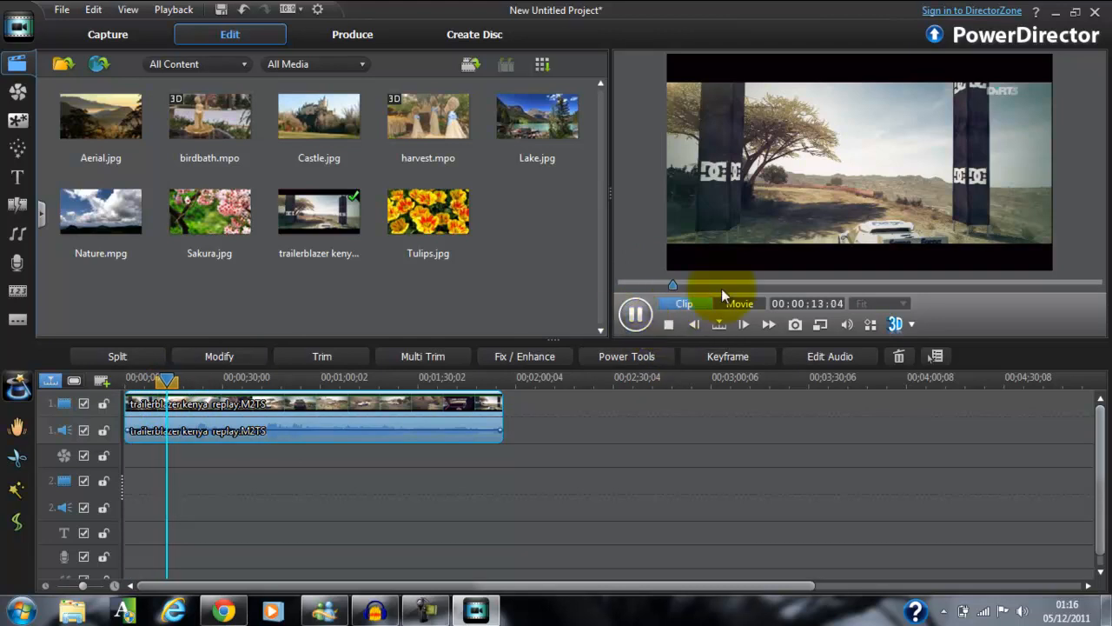
click(752, 287)
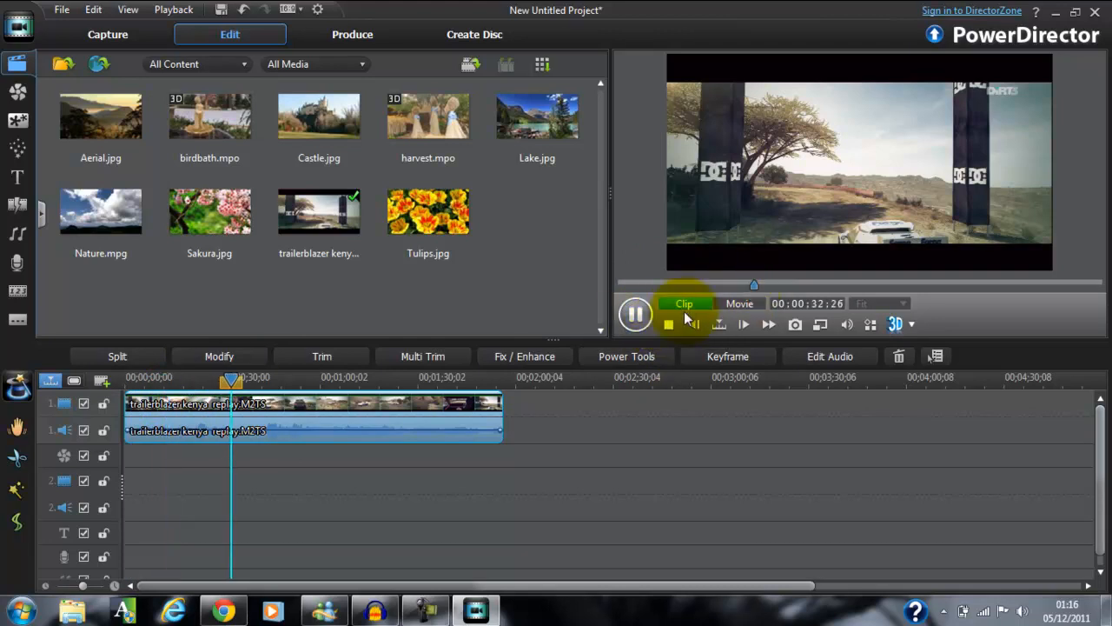
click(665, 324)
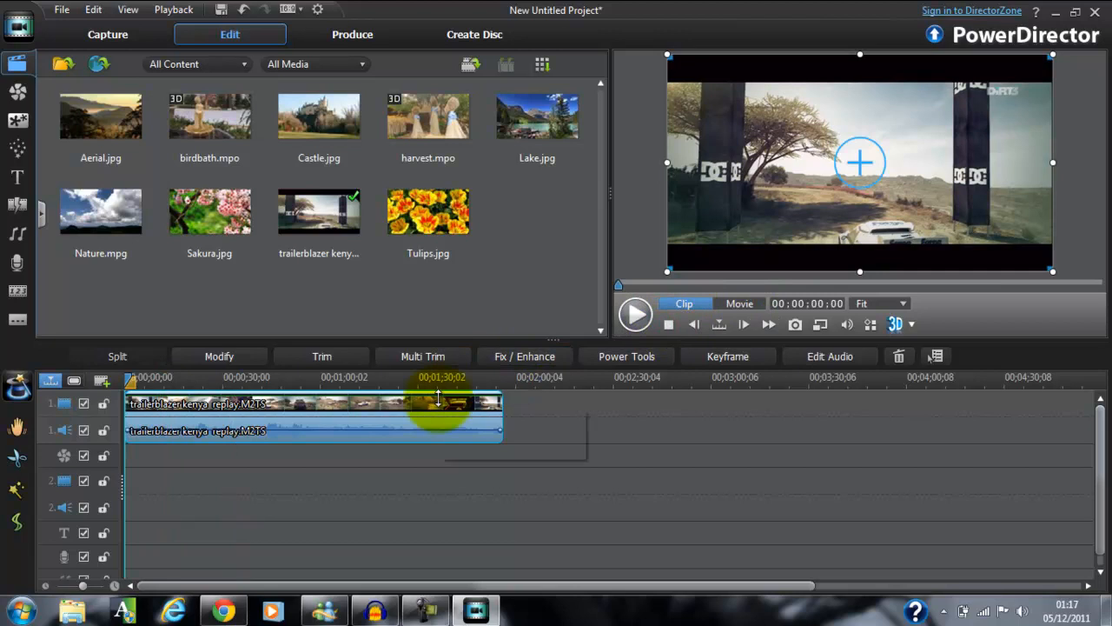
Move the clip along video track 1 to start at about 43 seconds, and play it up to about 10 seconds in.
drag(387, 405, 537, 403)
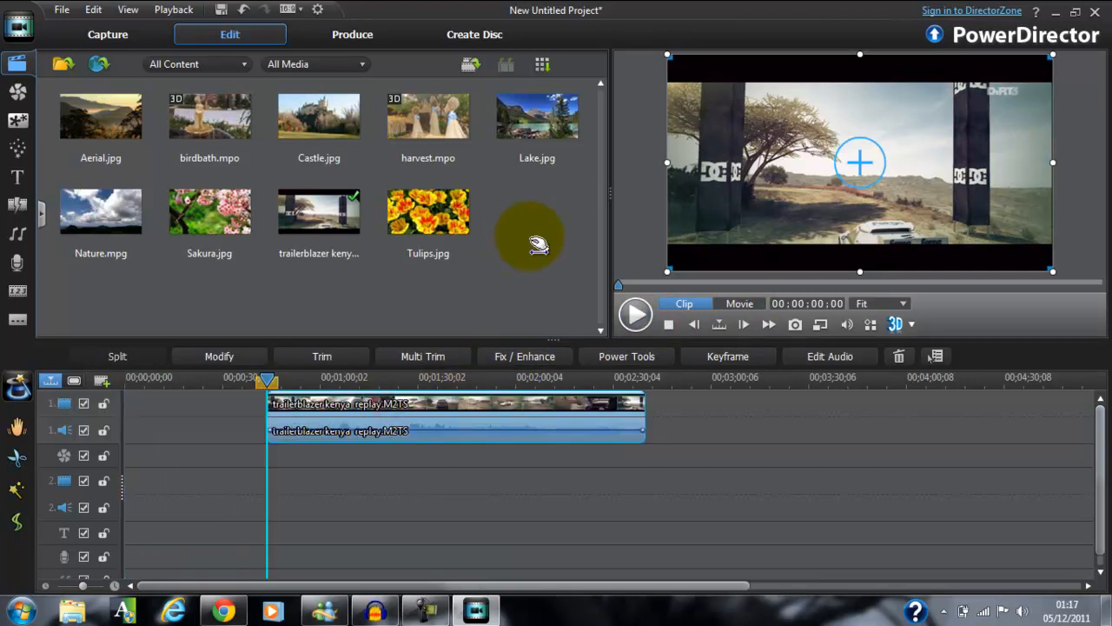
click(635, 311)
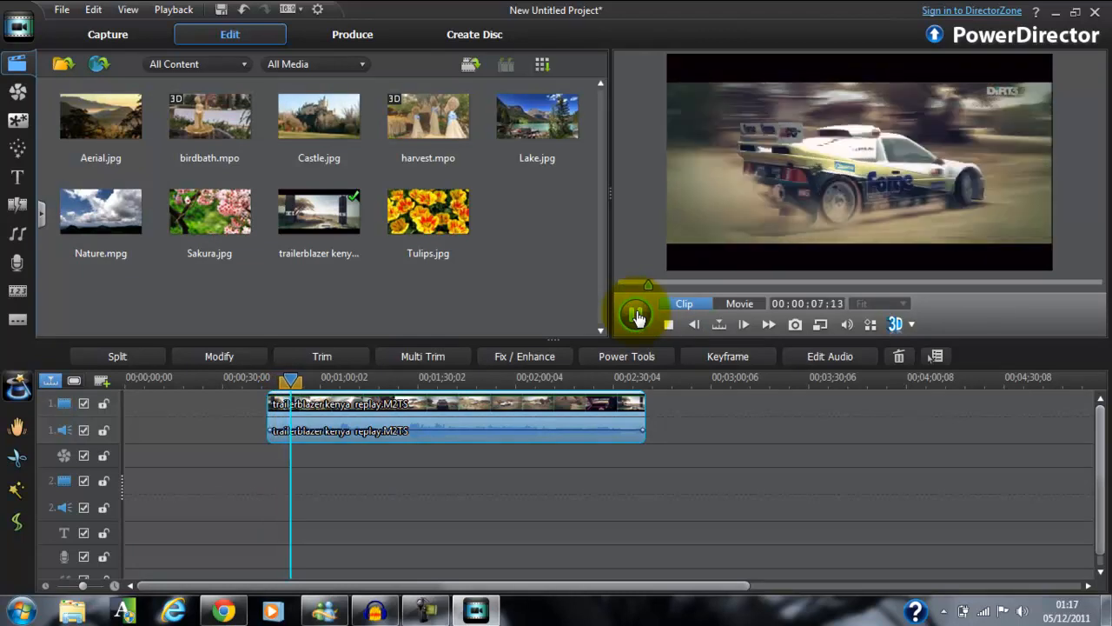
click(637, 315)
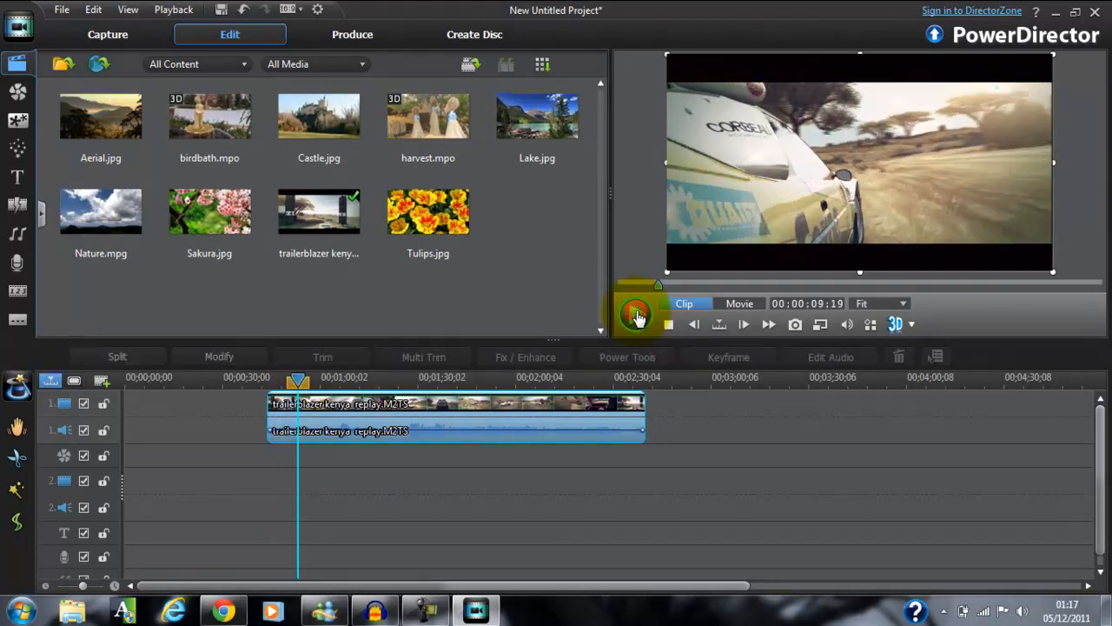
click(333, 406)
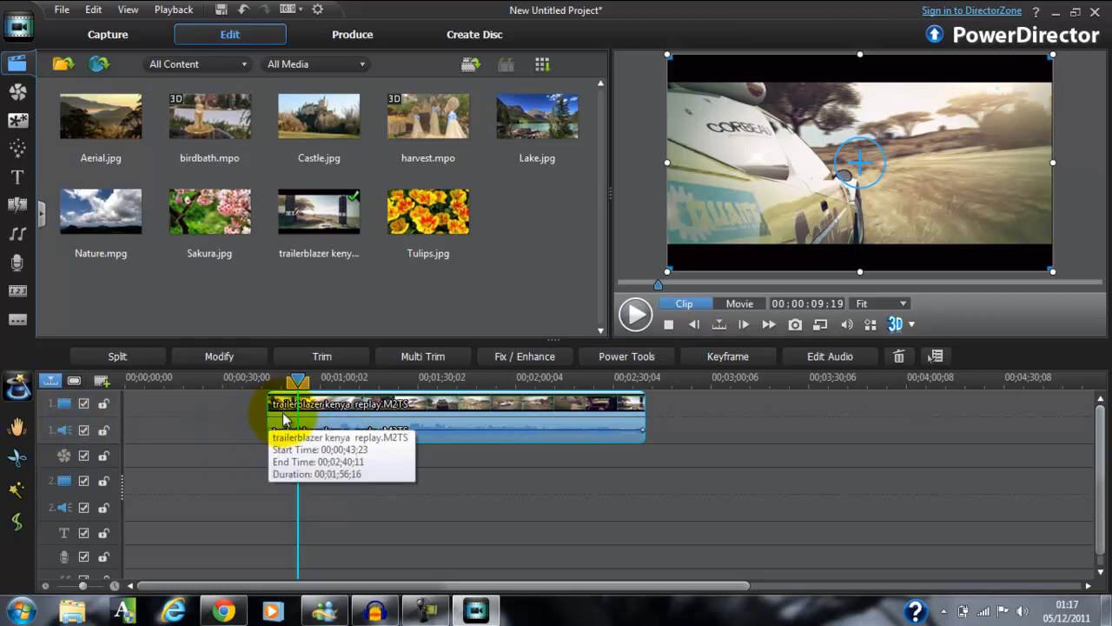
Switch to Audacity to check the running audio recording, and return to PowerDirector.
click(375, 611)
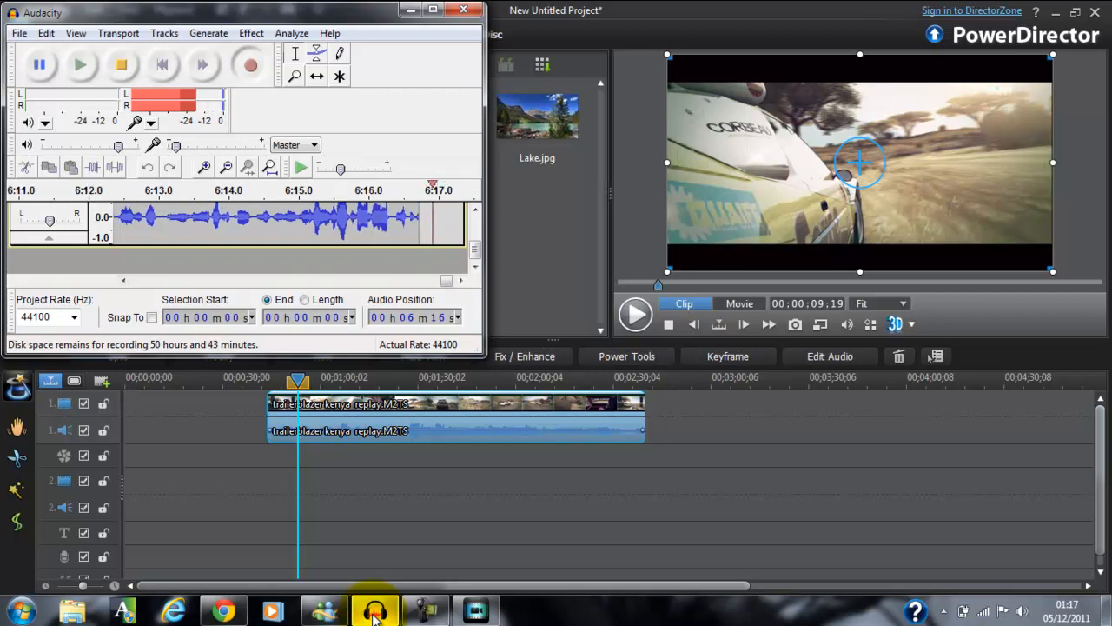
click(373, 612)
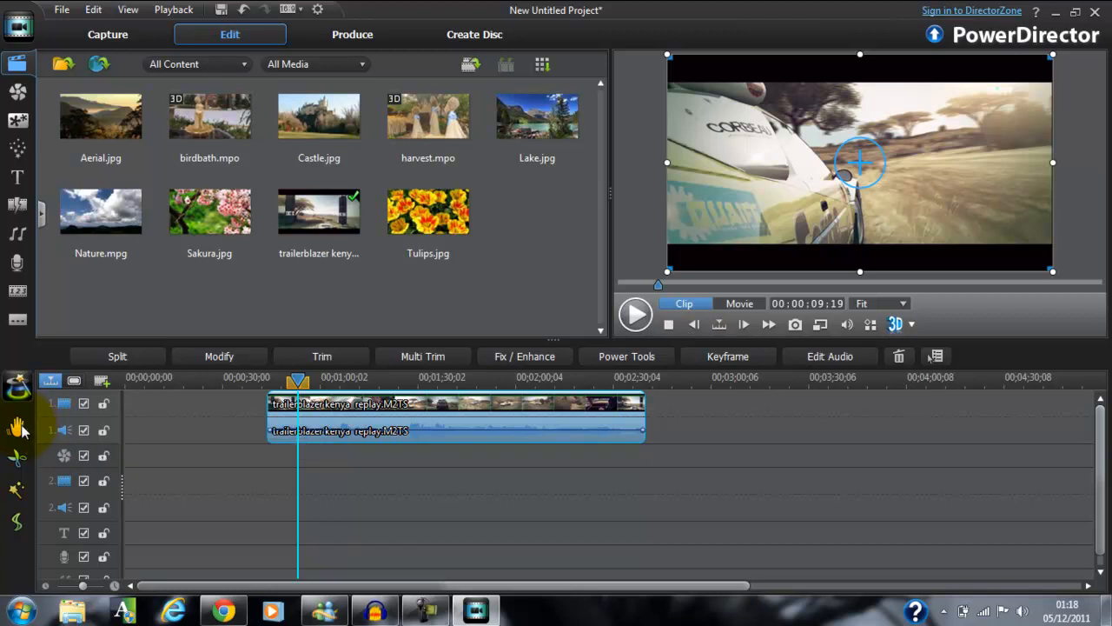
Open Magic Fix for the clip and switch Lighting Adjustment on and off to compare the picture, leaving it enabled.
click(18, 427)
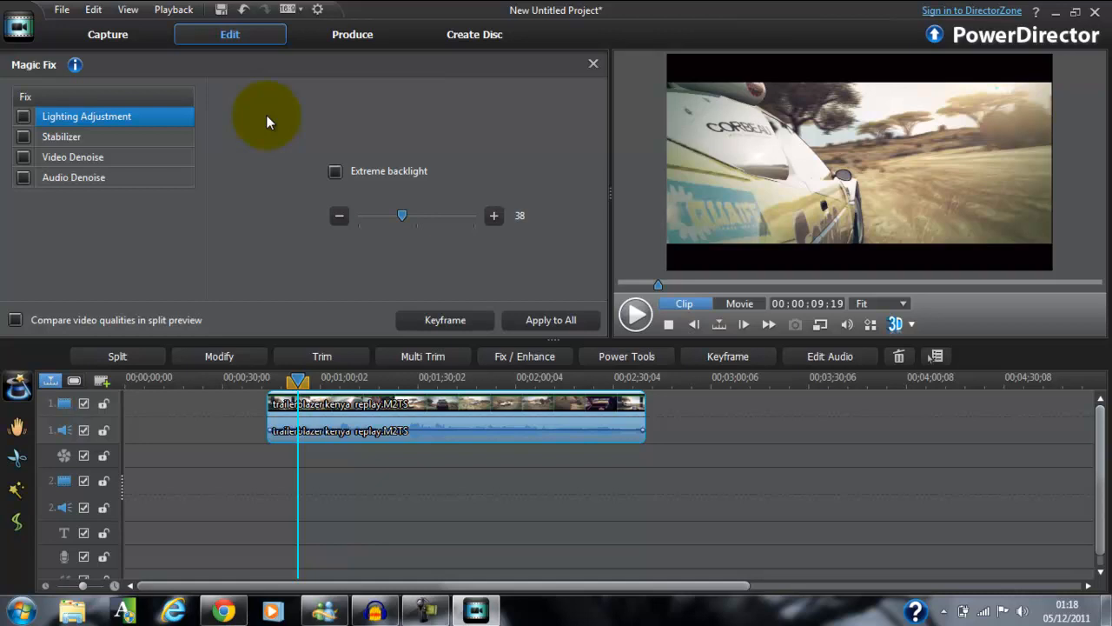
click(24, 117)
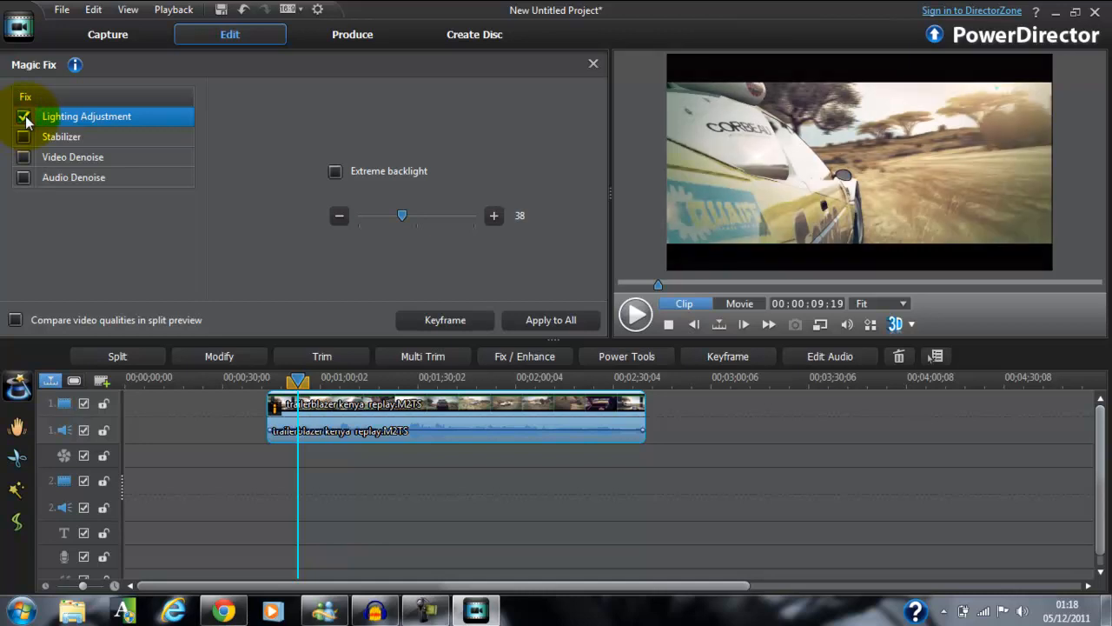
click(25, 117)
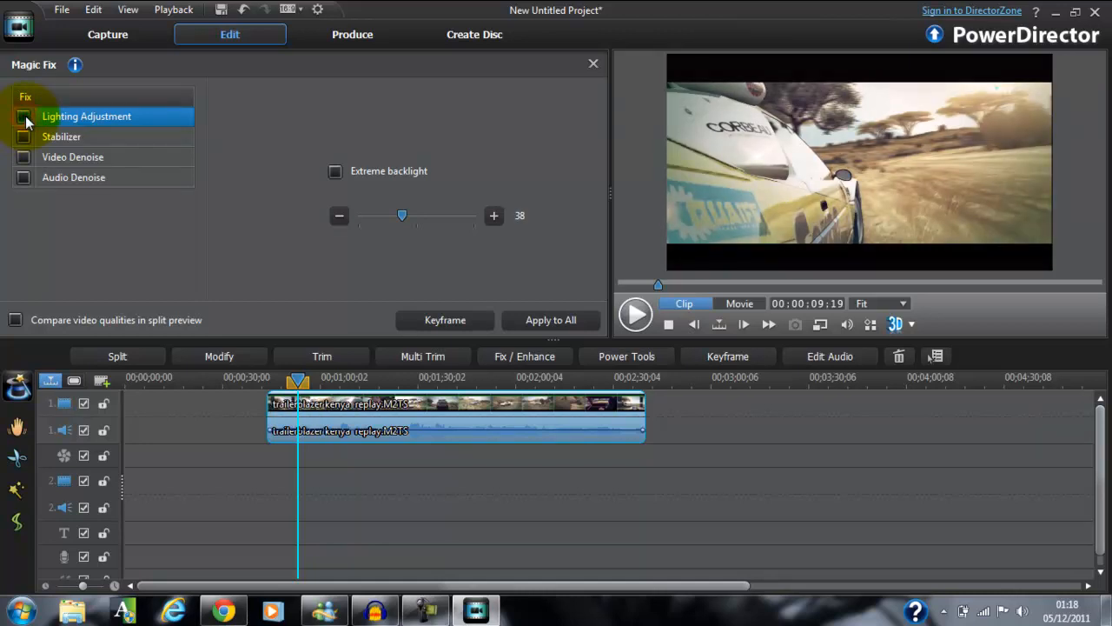
click(24, 118)
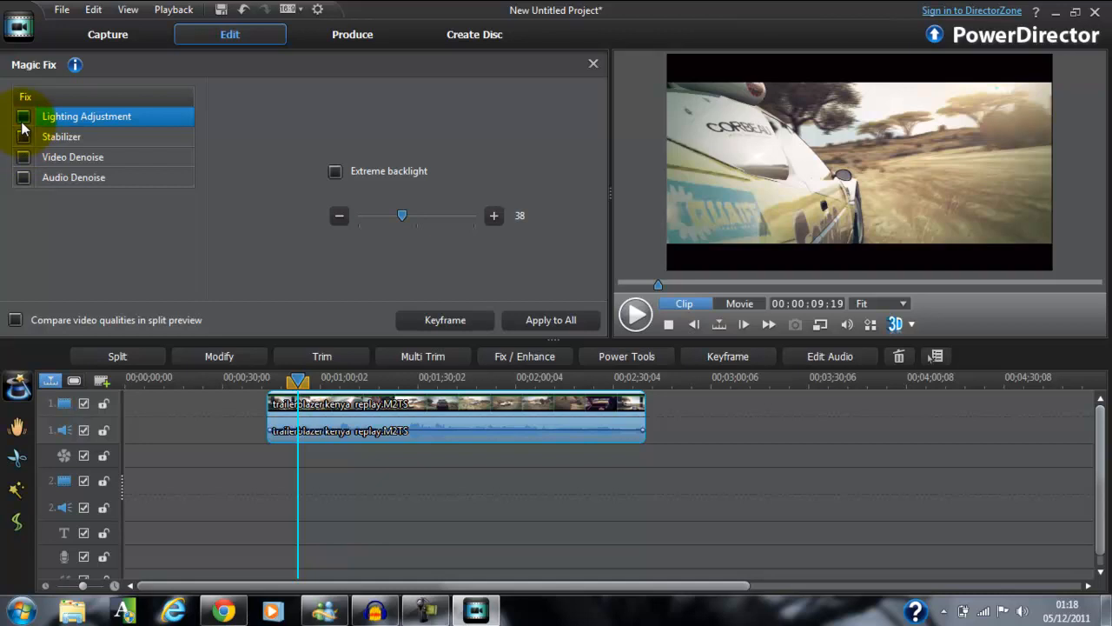
click(23, 118)
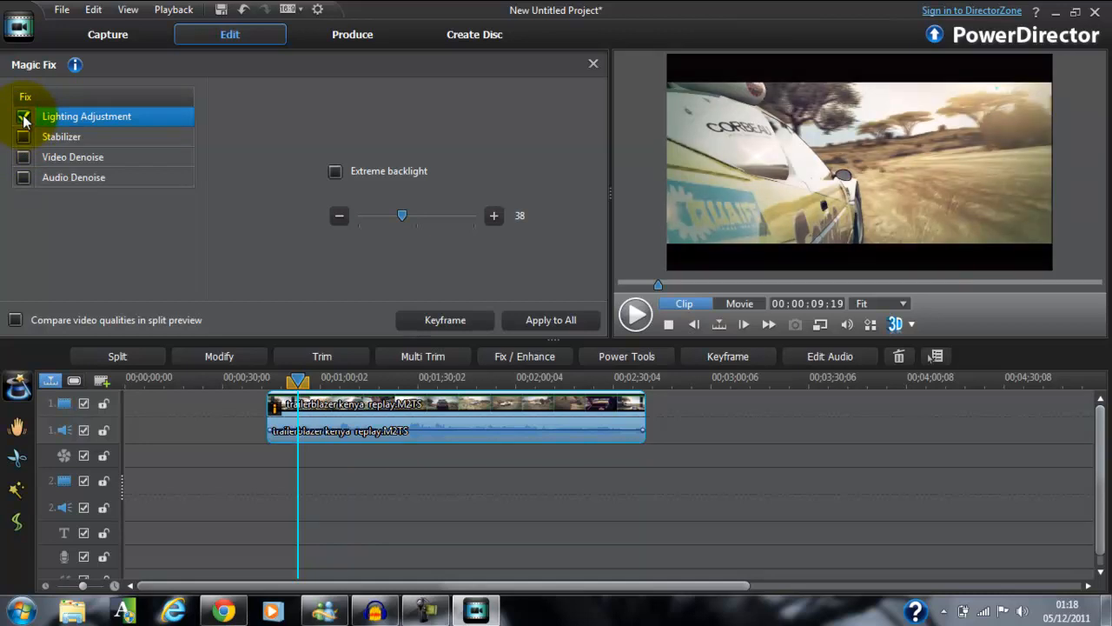
click(23, 118)
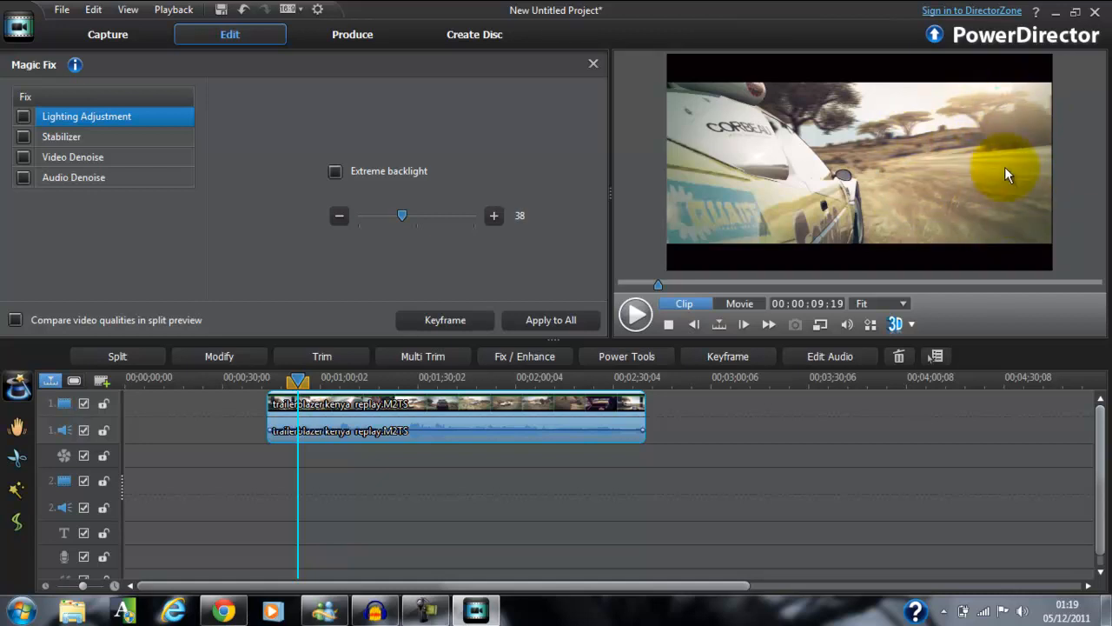
click(24, 120)
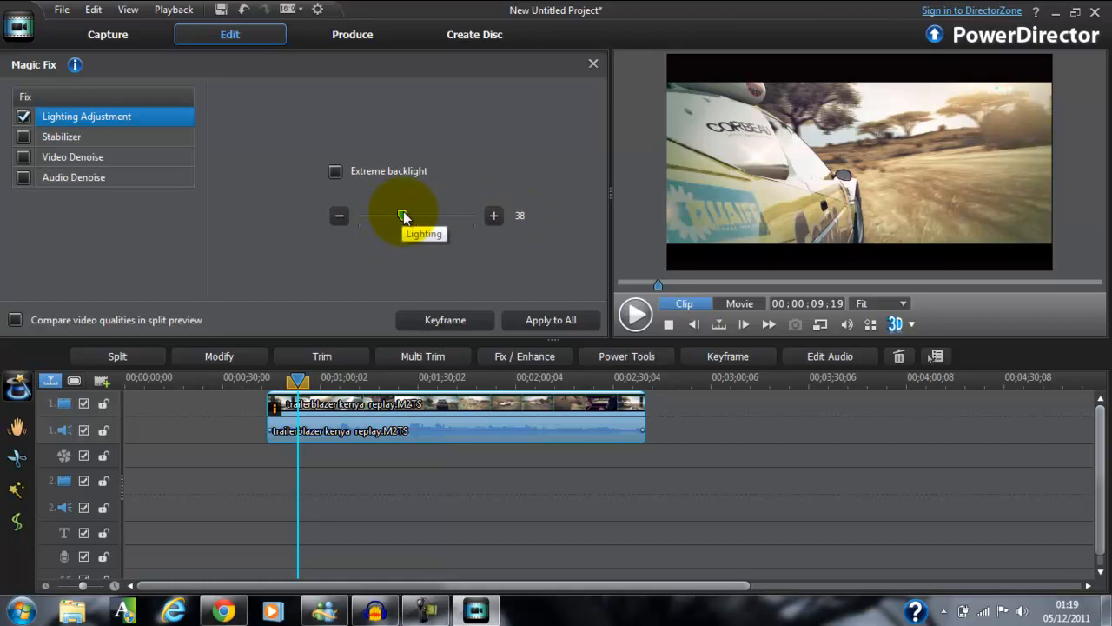
Raise the lighting level to 80 and on to 100, and play the clip to judge the effect.
drag(403, 216, 452, 215)
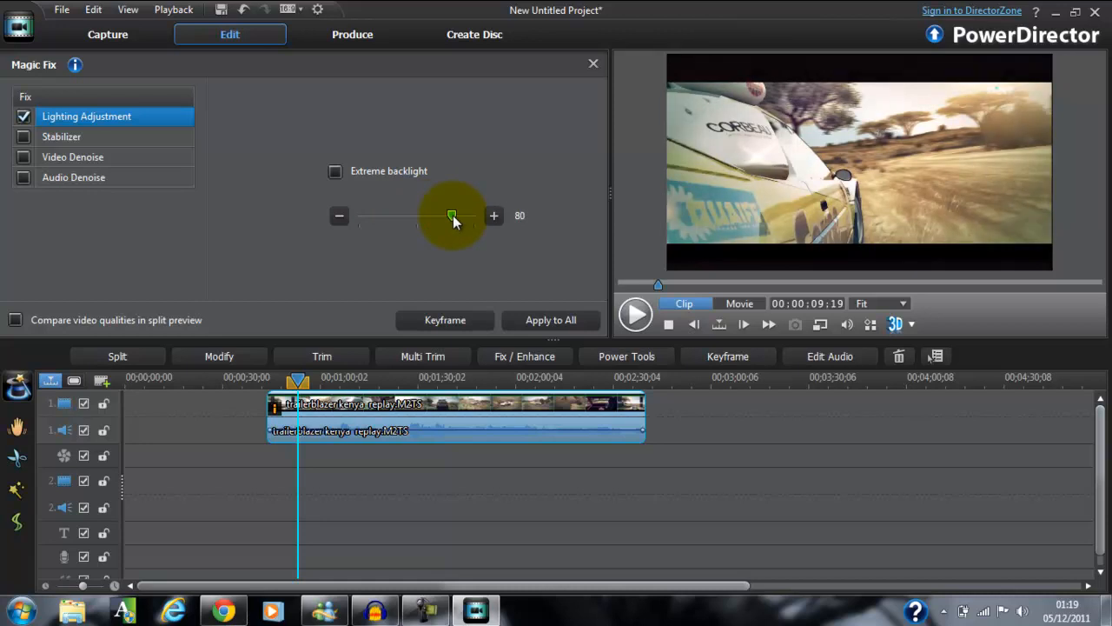
drag(453, 217, 490, 222)
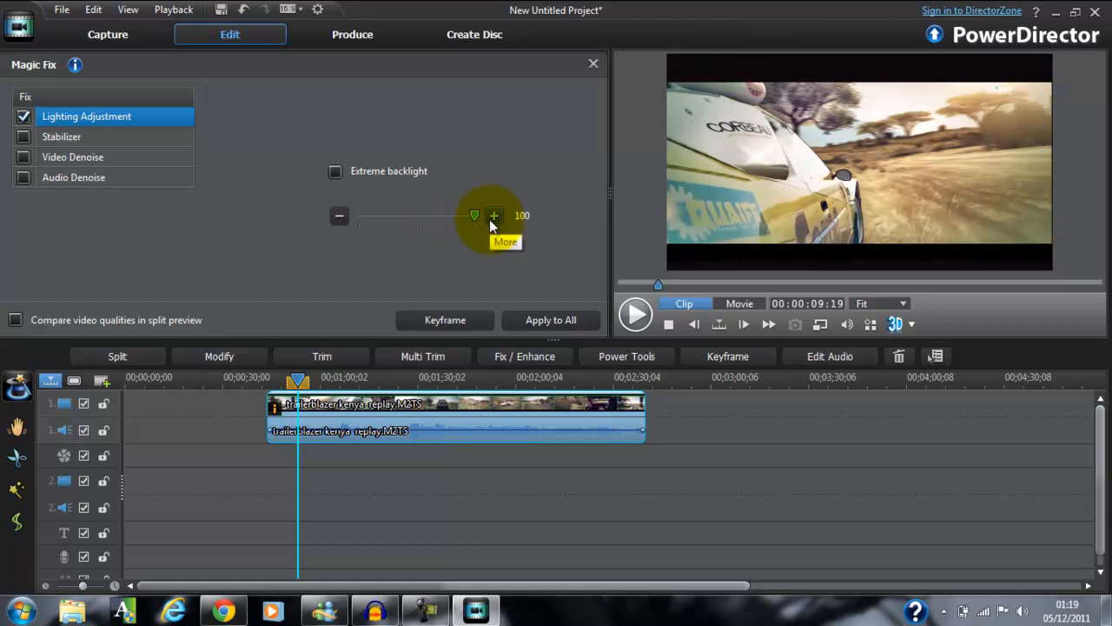
click(634, 314)
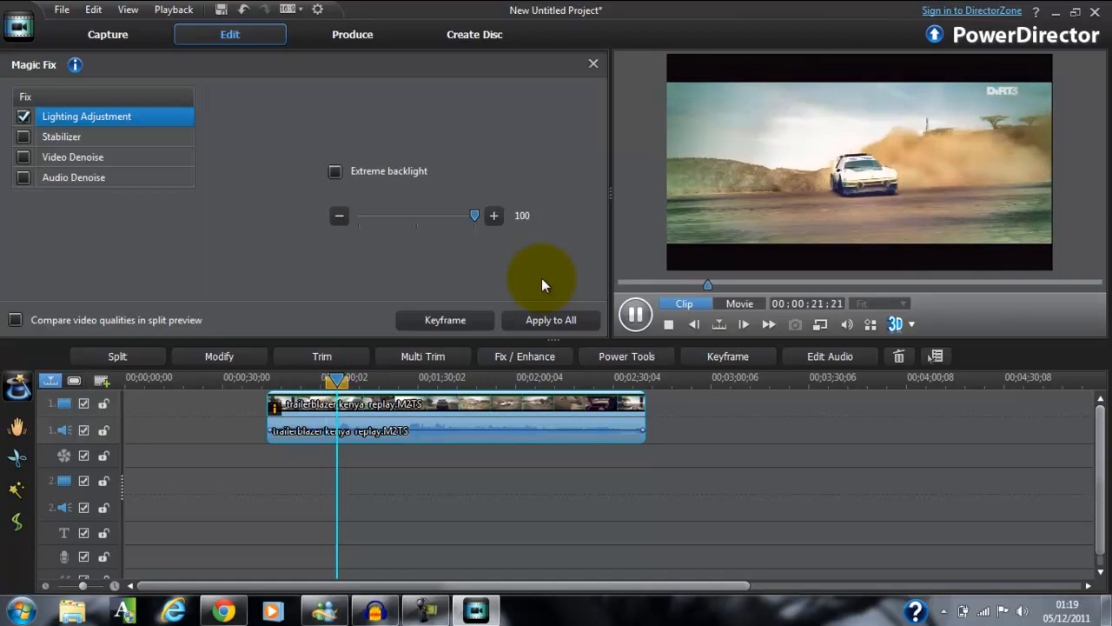
click(635, 314)
click(636, 316)
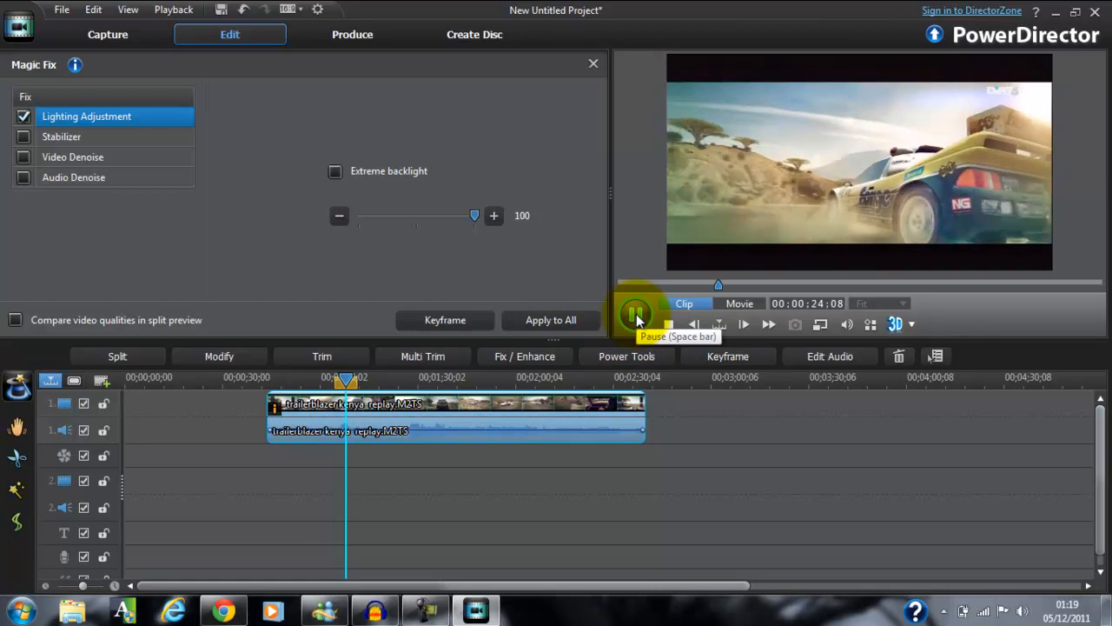
click(636, 316)
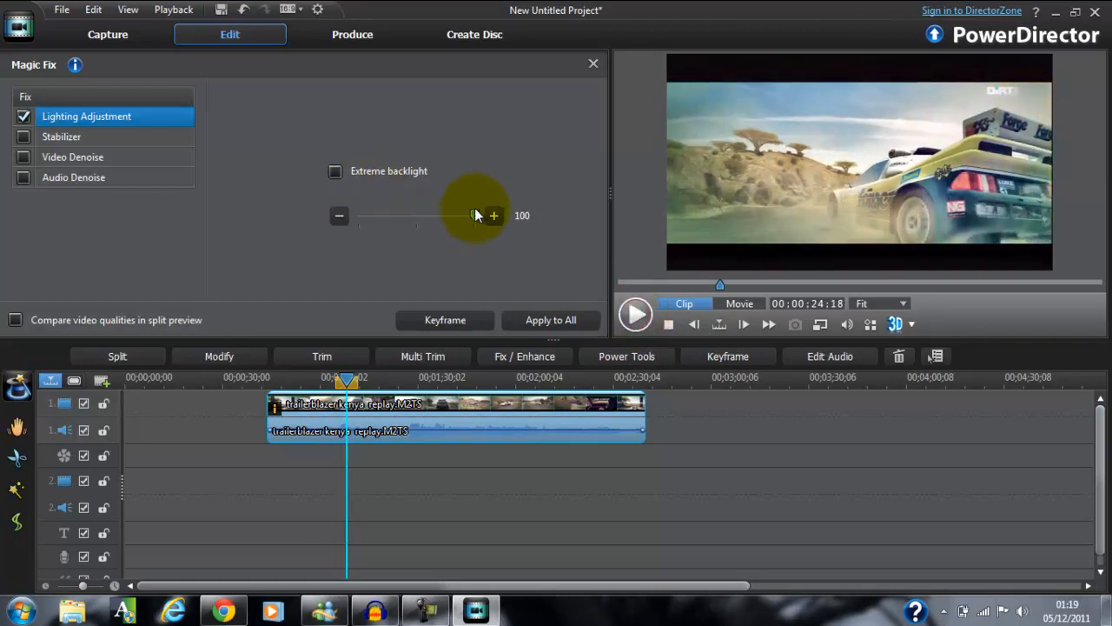
Lower the lighting level to 42 and on to 38, previewing the clip in between, and stop the playback.
drag(475, 216, 409, 216)
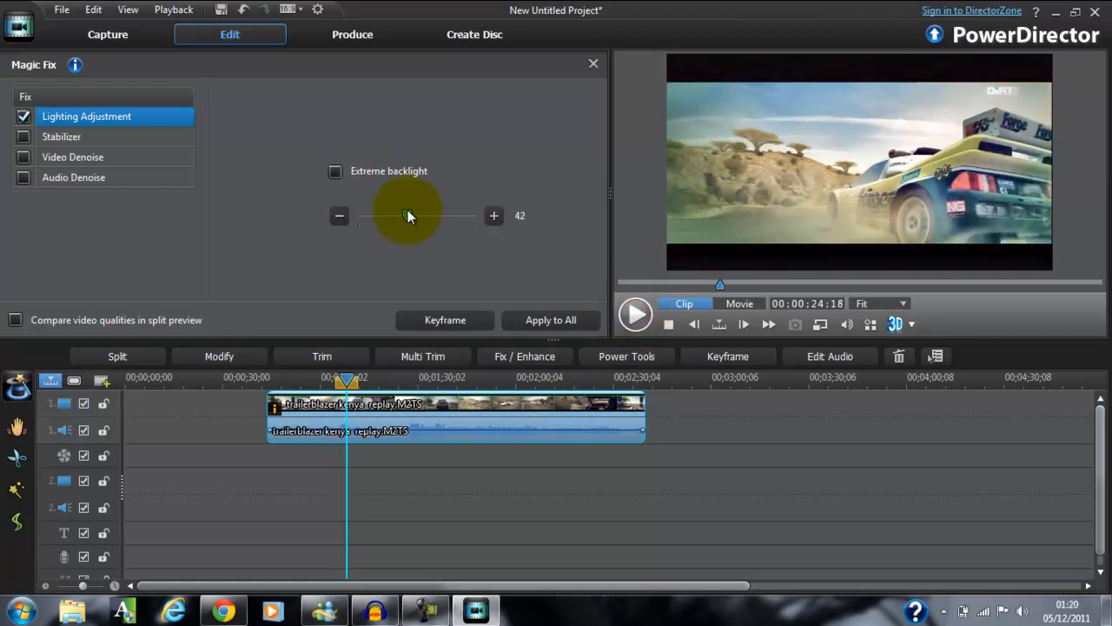
click(636, 316)
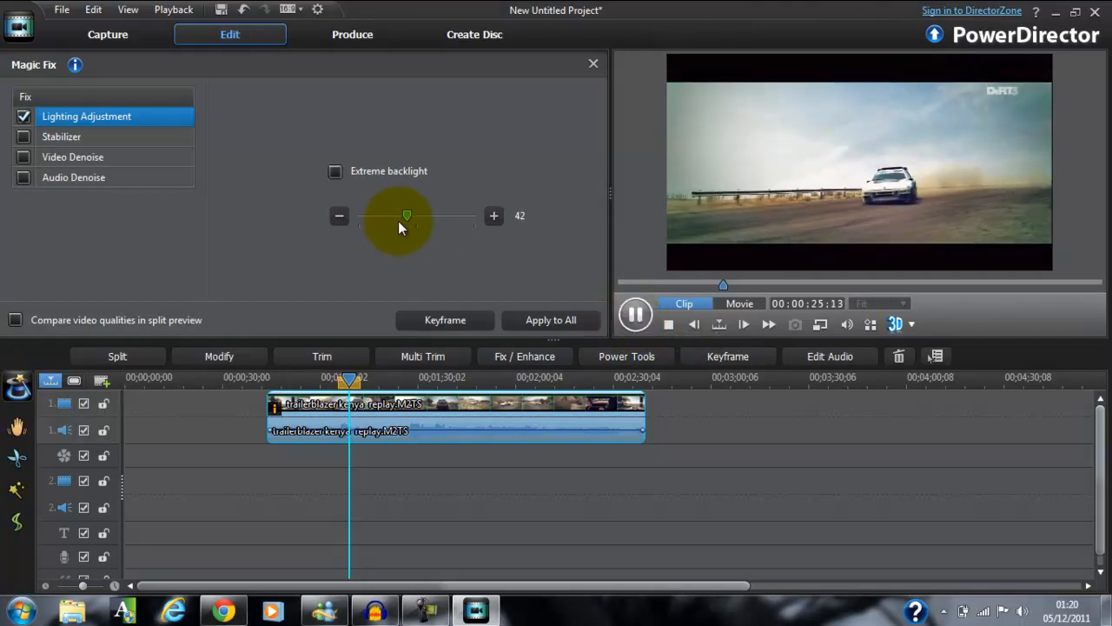
mouse_move(408, 216)
mouse_down()
mouse_move(473, 220)
mouse_move(341, 217)
mouse_move(421, 213)
mouse_move(401, 216)
mouse_up()
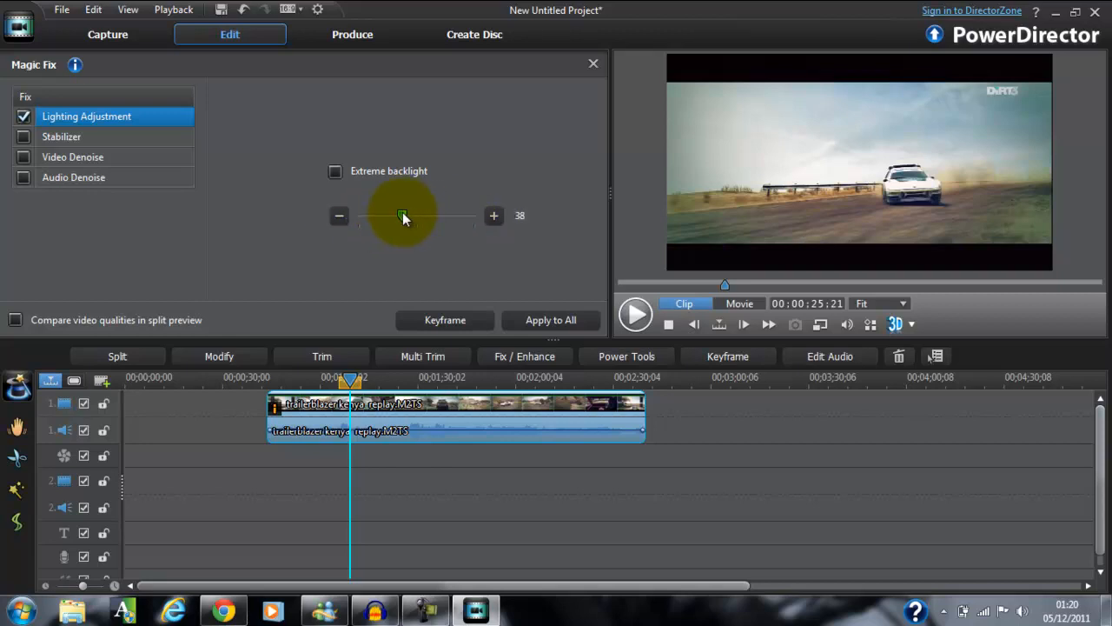
click(631, 317)
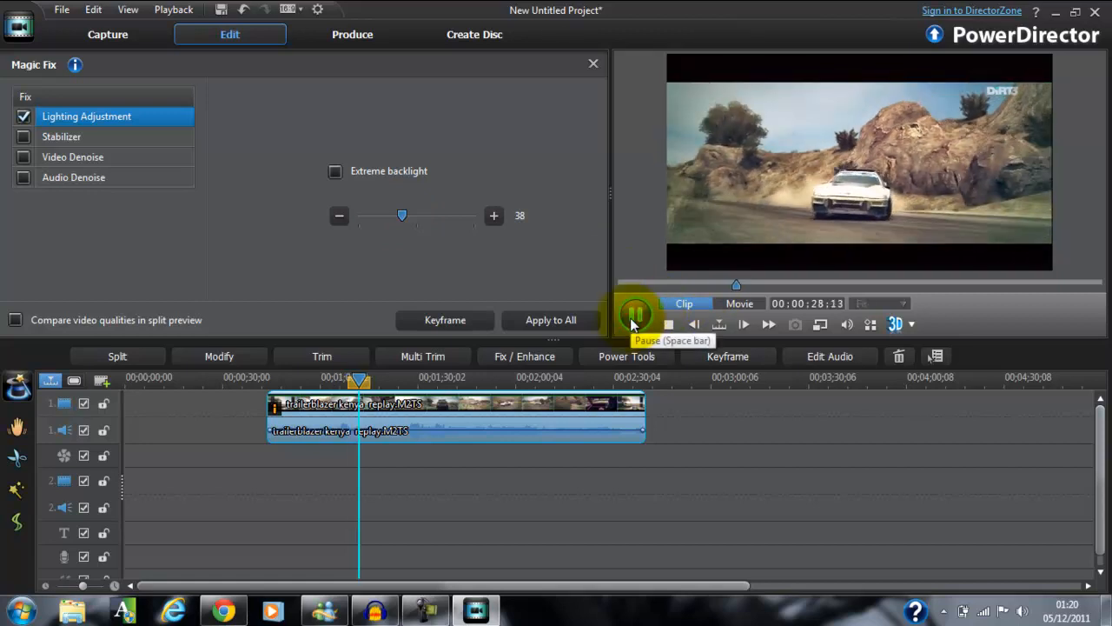
click(668, 324)
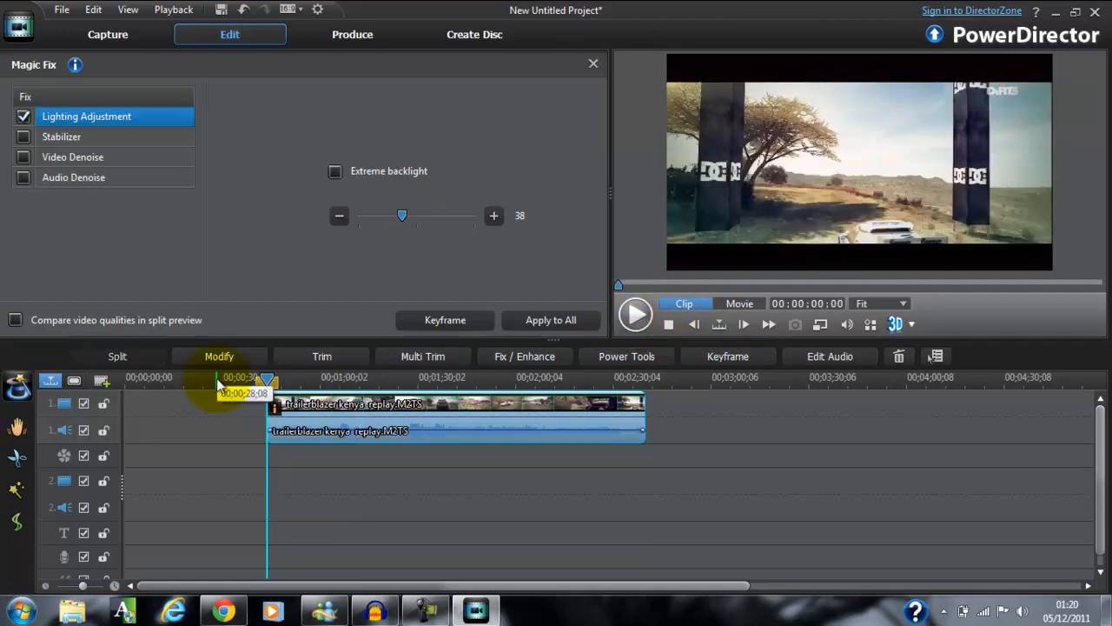
Enable the Stabilizer fix for the clip, switching it off and on again to compare the framing.
click(24, 139)
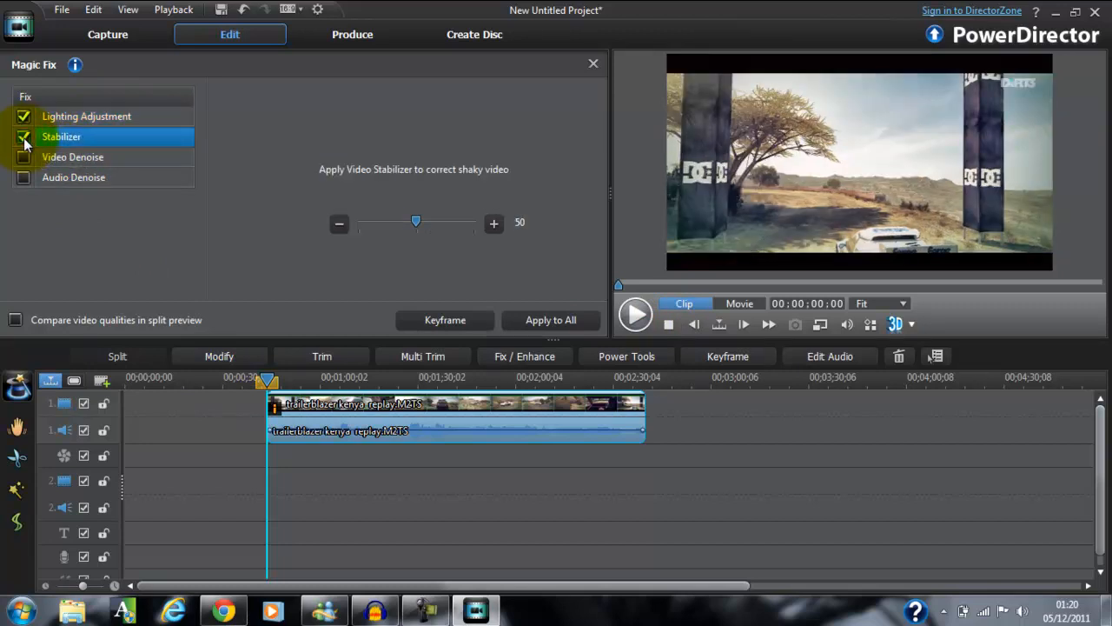
click(24, 139)
click(23, 139)
Preview the stabilized clip at about 10, 18, 22 and 36 seconds, stop it, and turn the Stabilizer off.
click(634, 317)
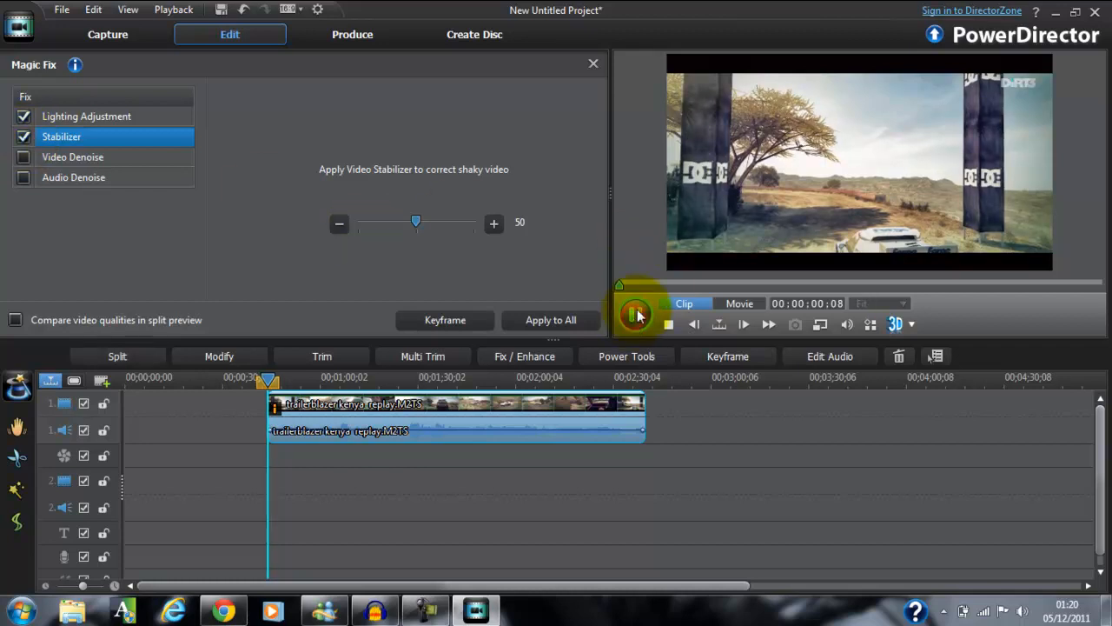
click(657, 286)
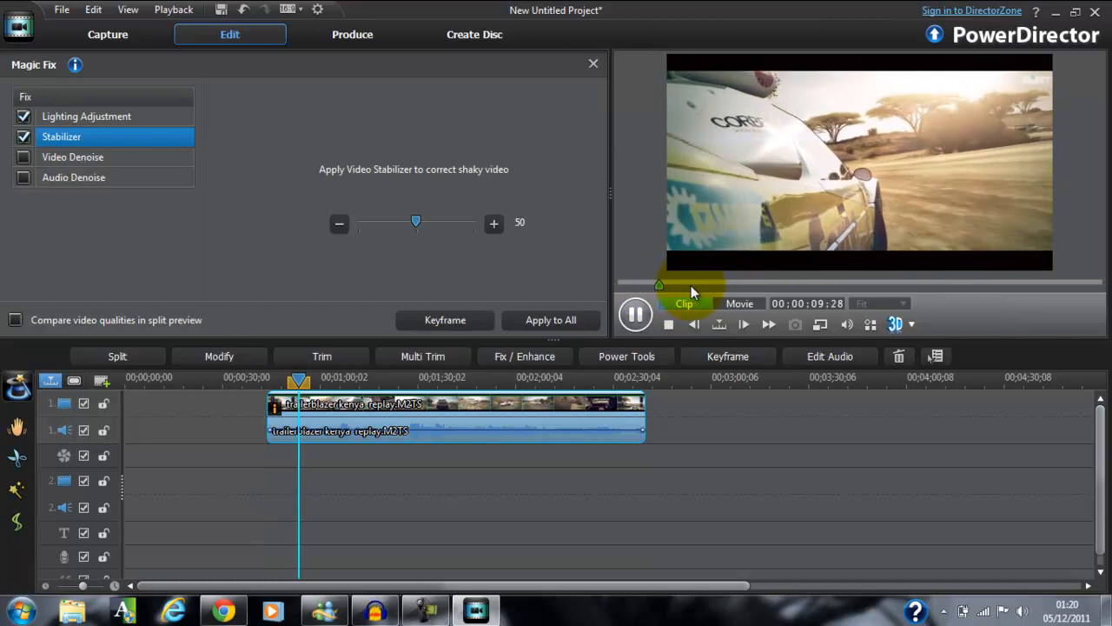
click(691, 285)
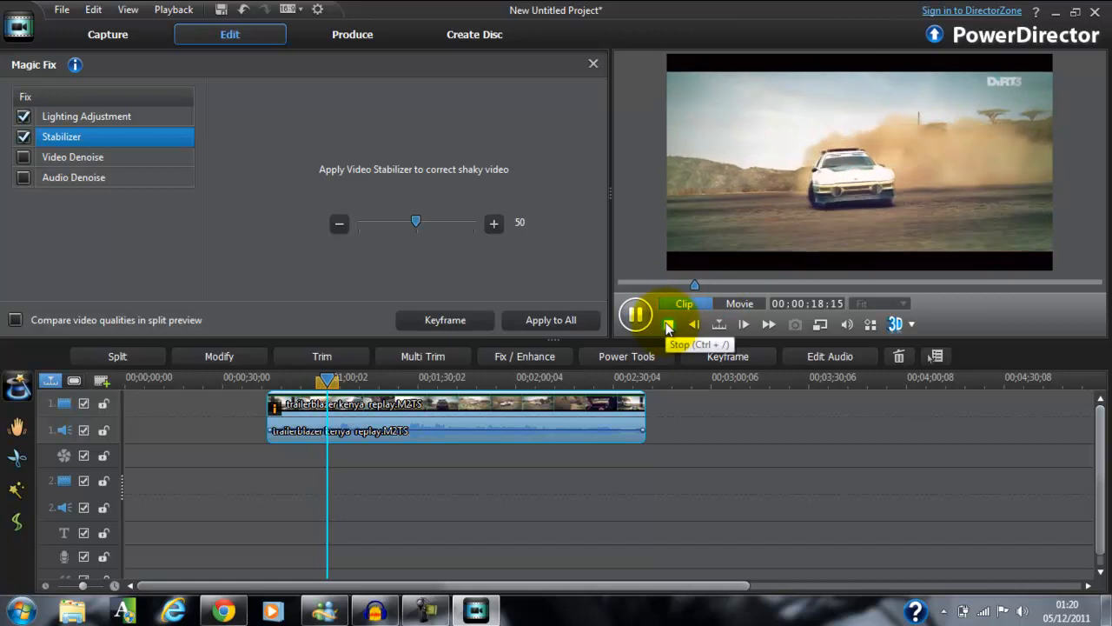
click(709, 285)
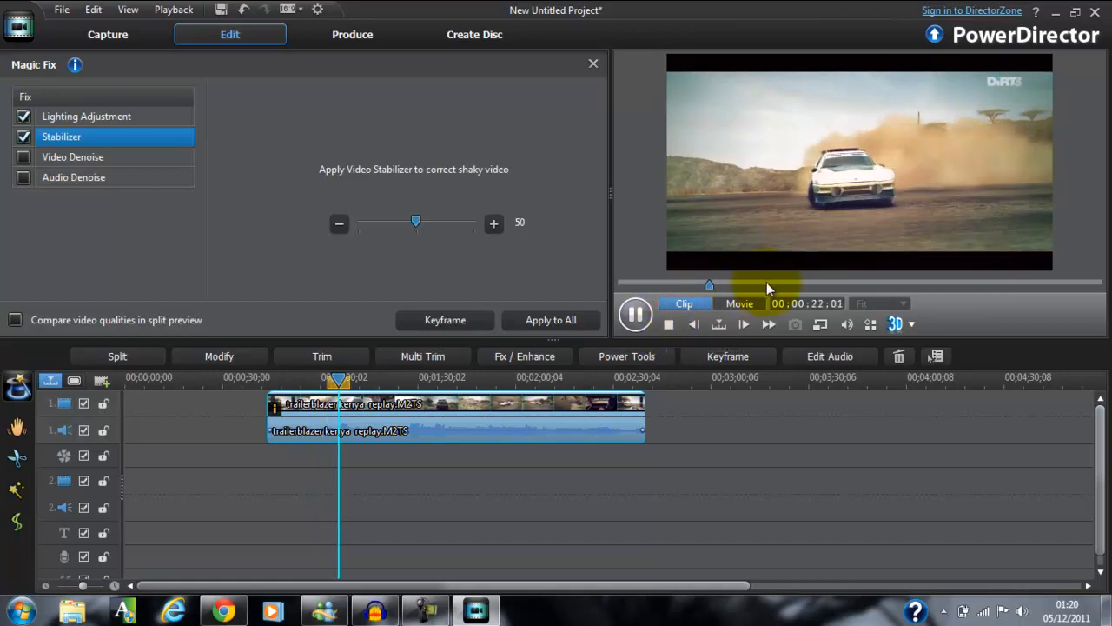
click(768, 286)
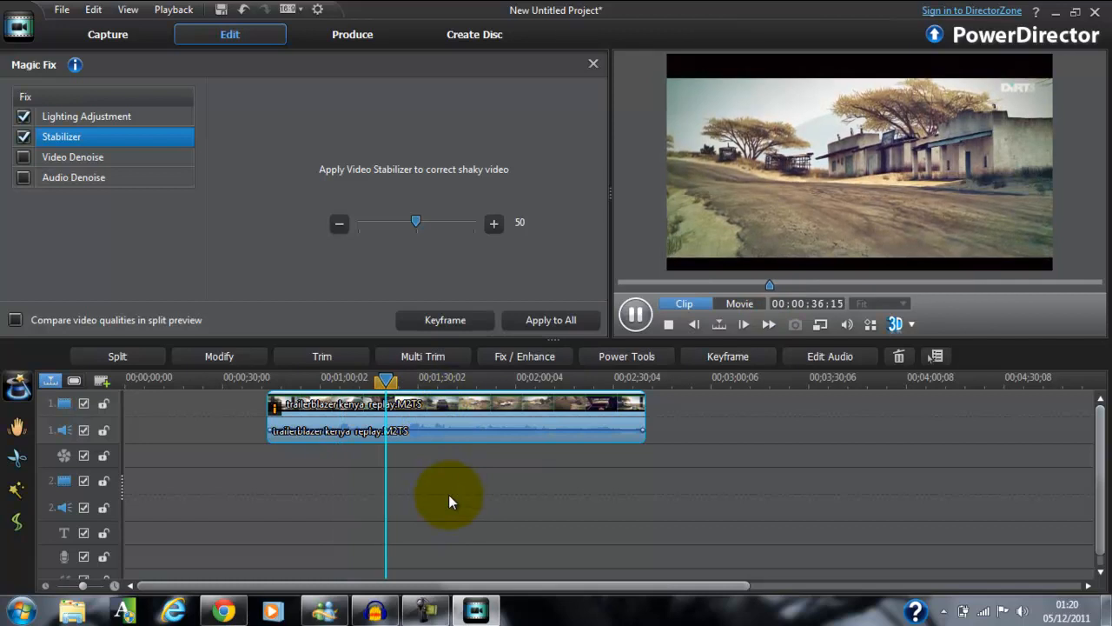
click(670, 323)
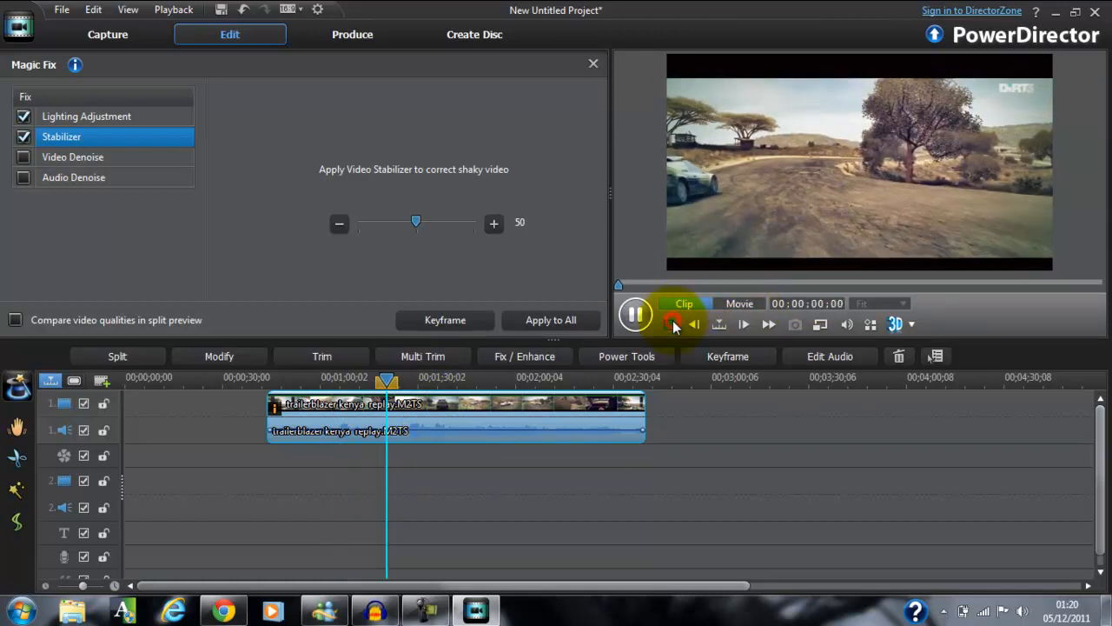
click(23, 138)
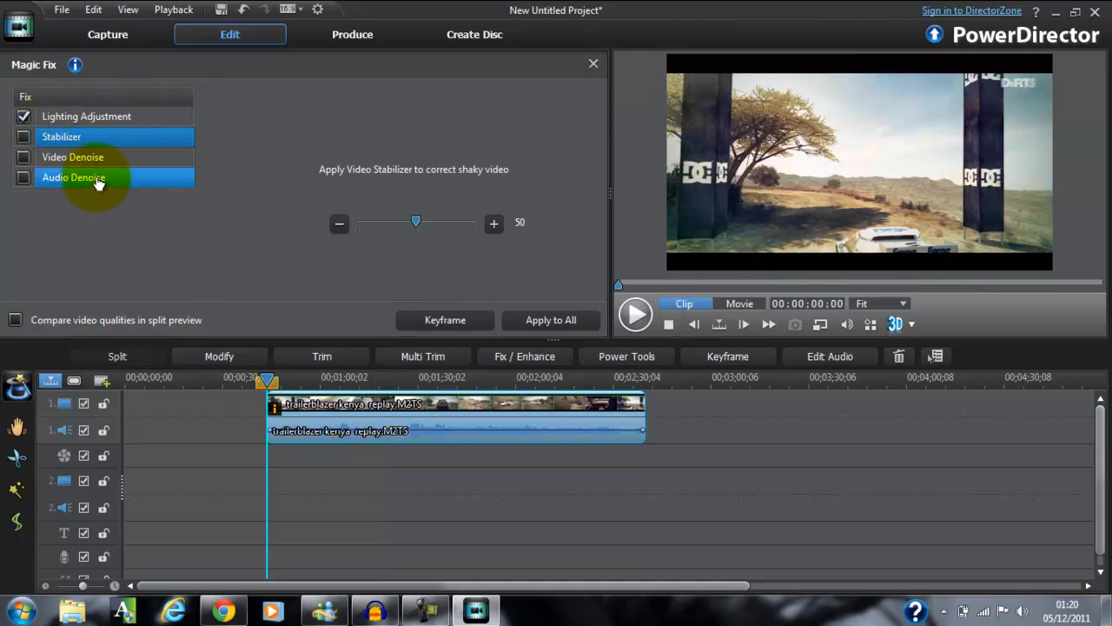
Try the Video Denoise fix on the clip with a denoise degree of 46, and switch it off again.
click(30, 159)
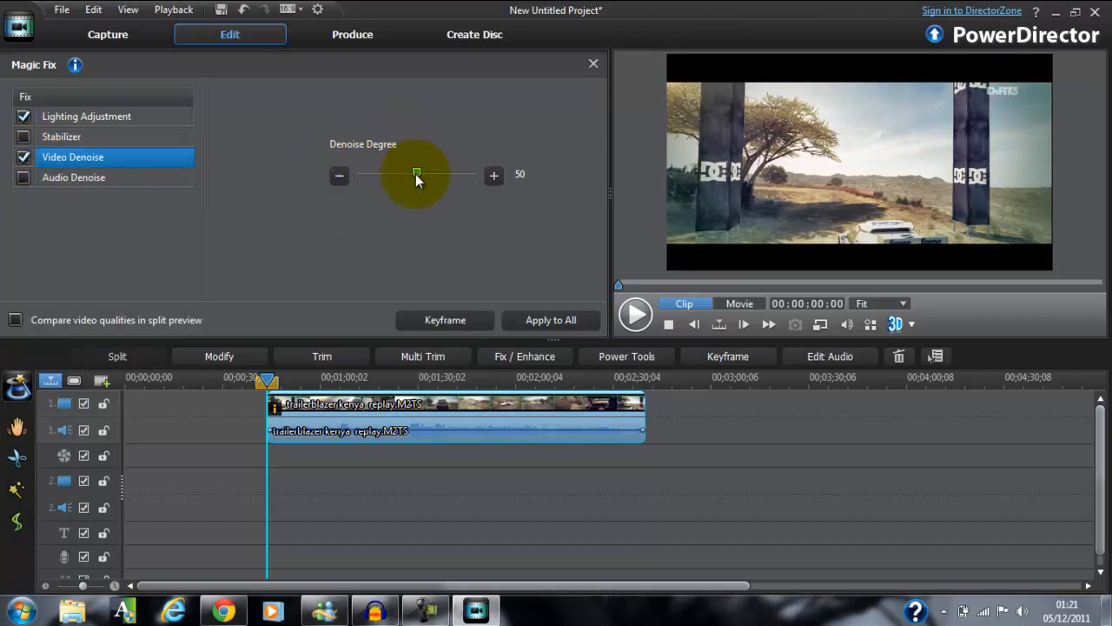
mouse_move(415, 174)
mouse_down()
mouse_move(497, 174)
mouse_move(351, 183)
mouse_move(520, 184)
mouse_move(412, 174)
mouse_up()
click(19, 157)
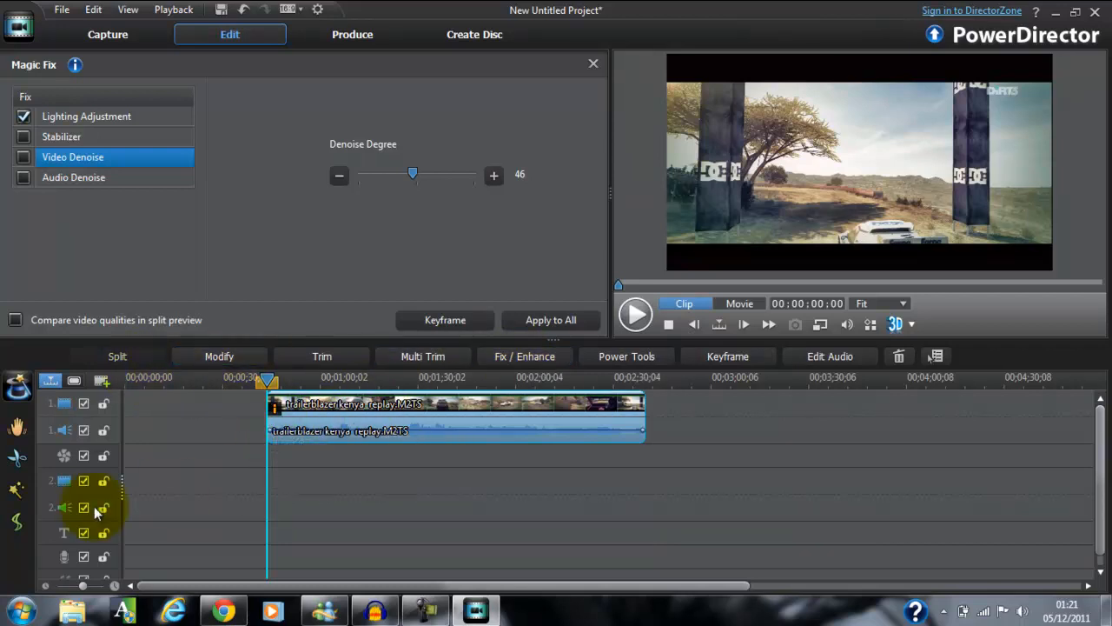
Leave Magic Fix, reselect the replay clip on the timeline, and open its Fix / Enhance settings.
click(348, 496)
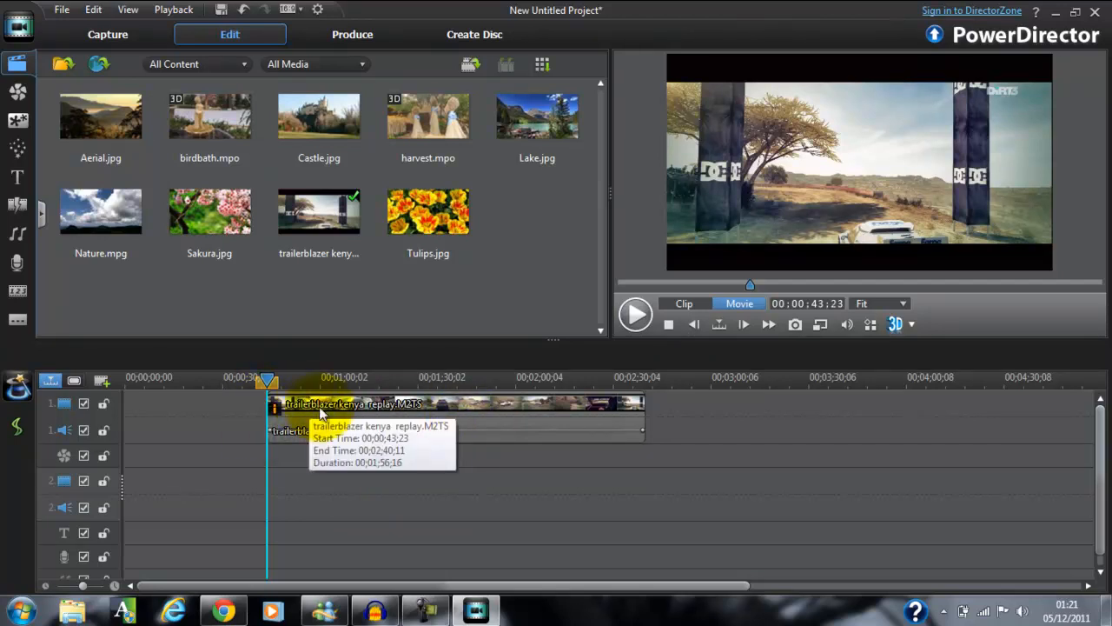
click(450, 412)
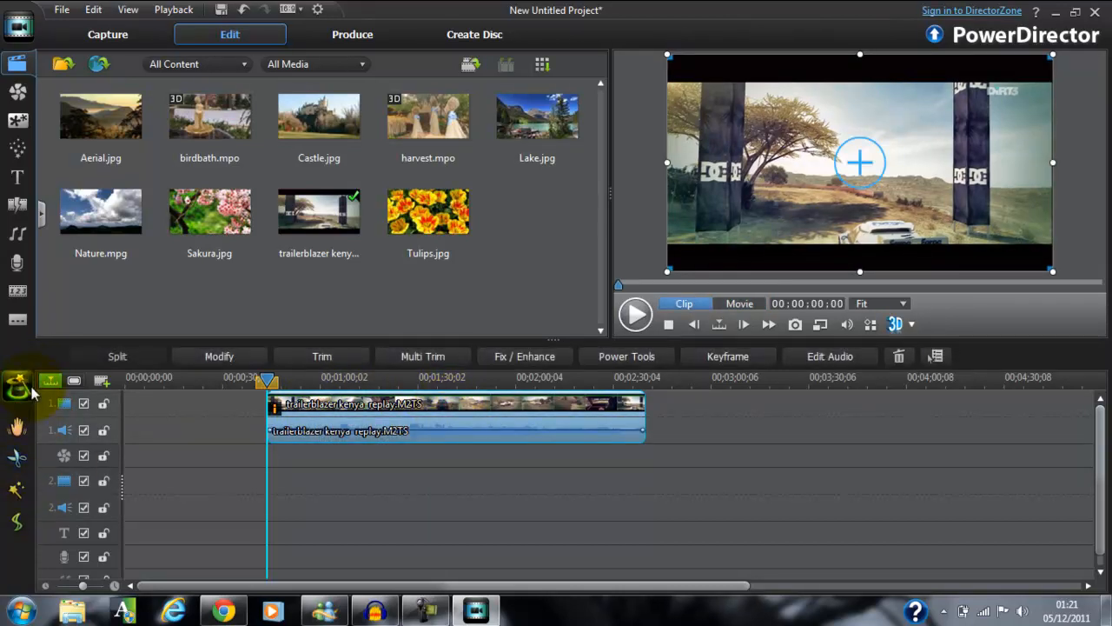
click(527, 357)
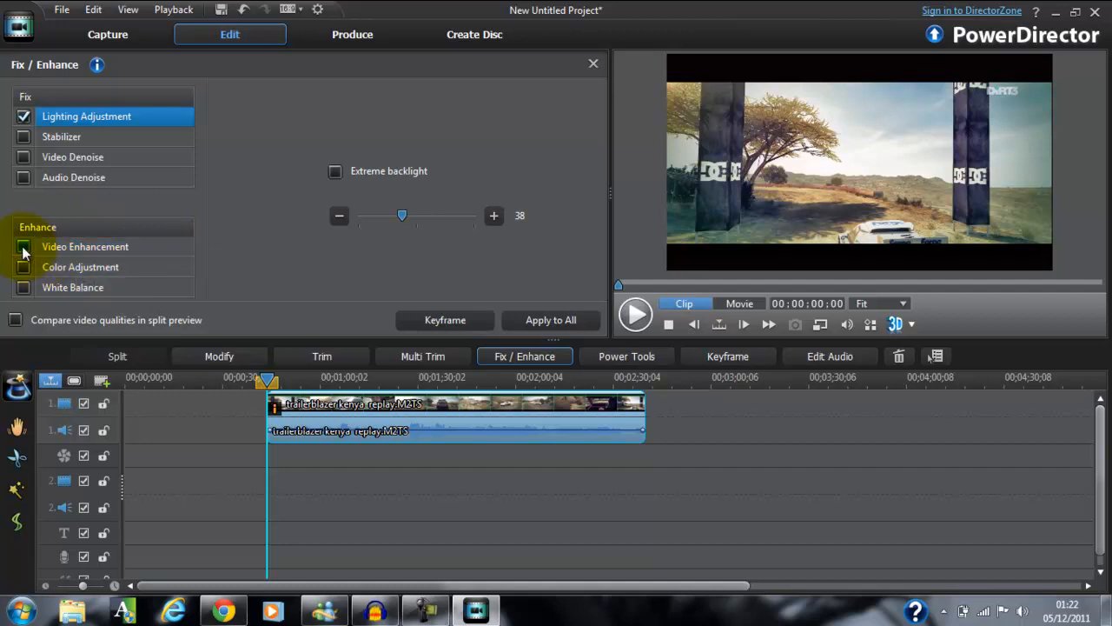
Play the start of the clip, stop it, and move the clip preview to about 20 seconds.
click(647, 319)
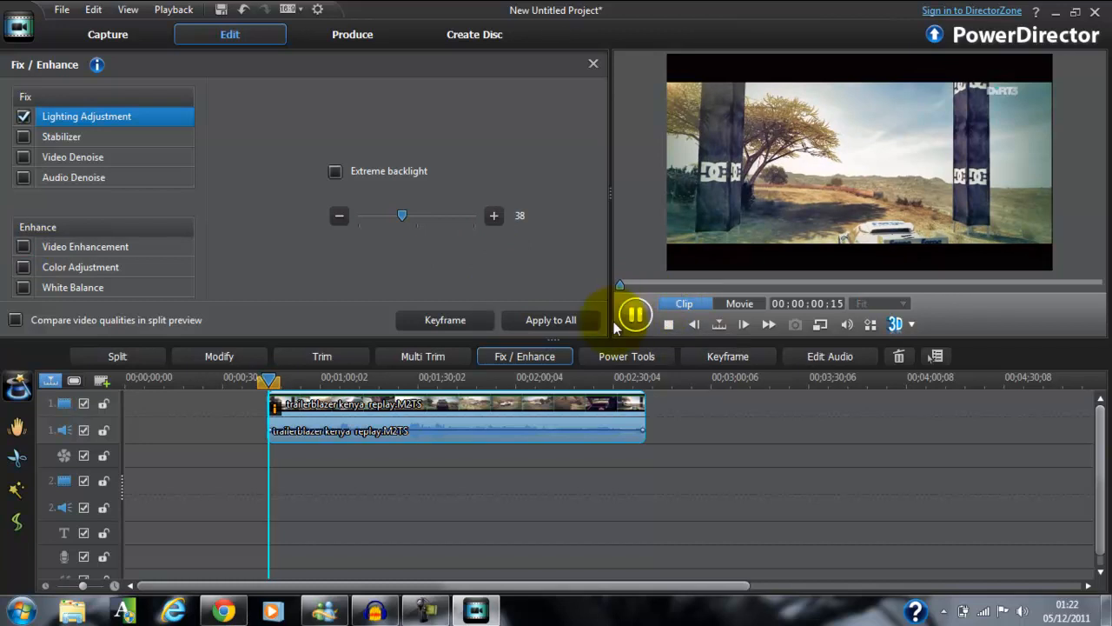
click(665, 324)
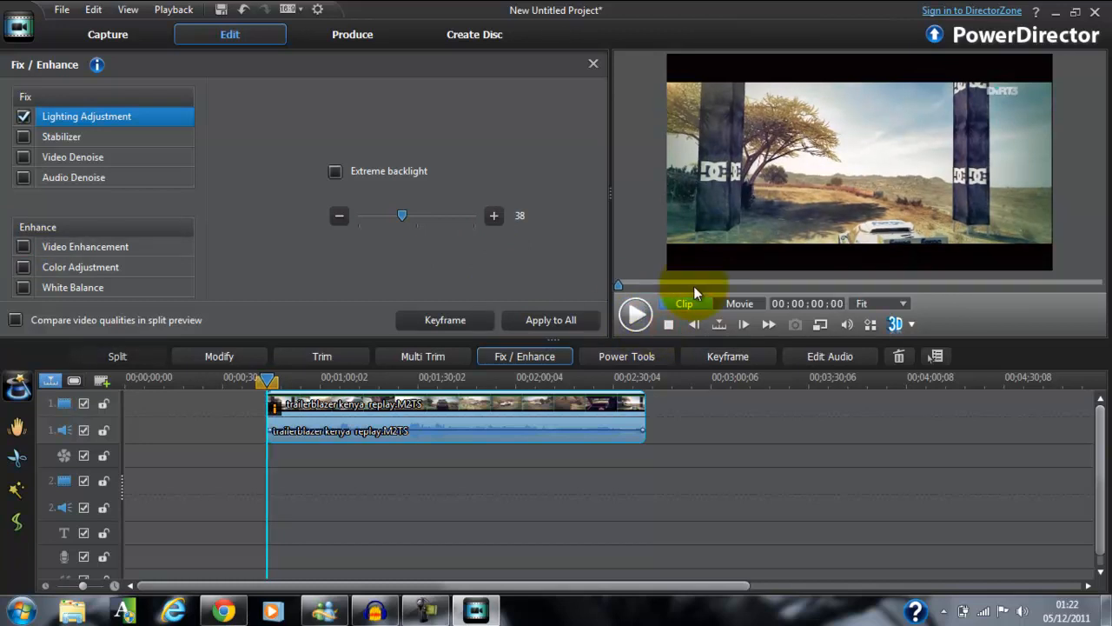
click(693, 286)
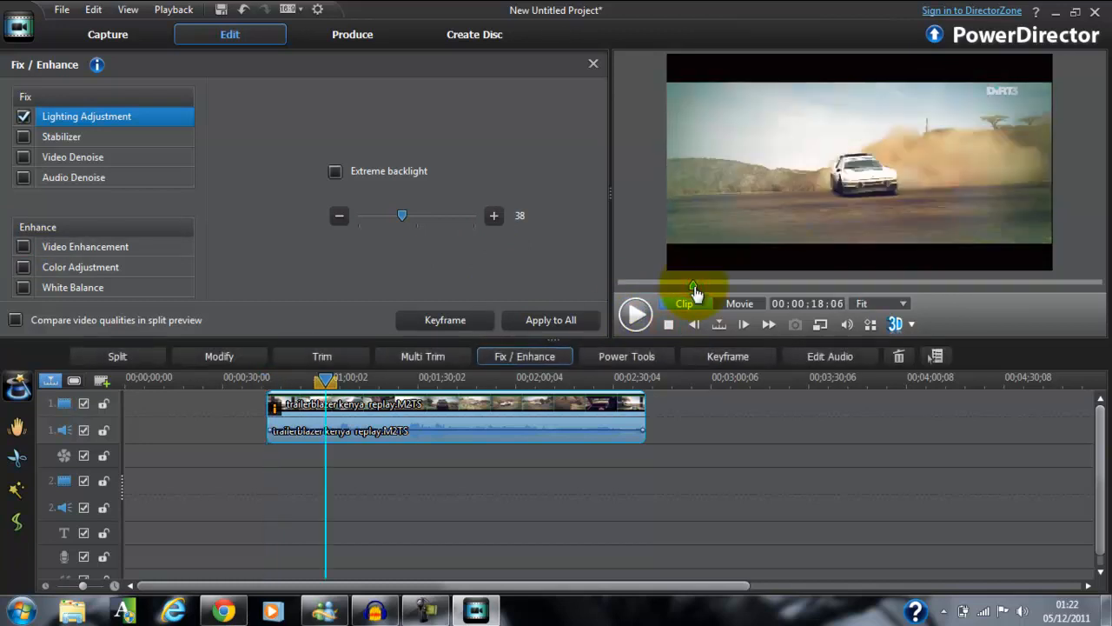
mouse_move(693, 287)
mouse_down()
mouse_move(724, 292)
mouse_move(703, 289)
mouse_up()
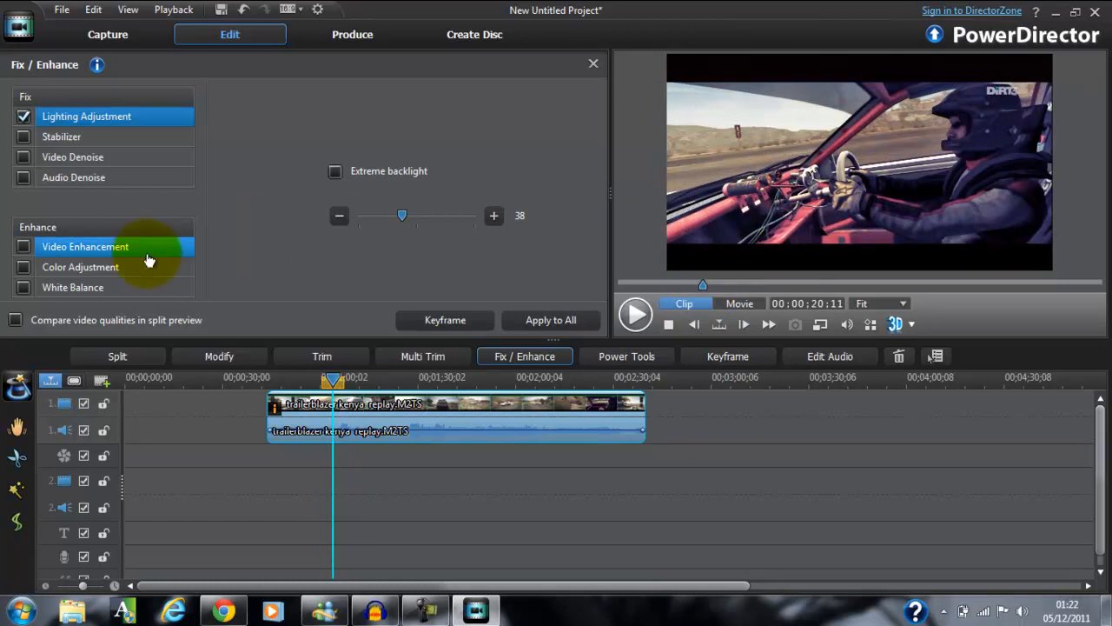
Enable Video Enhancement for the clip, switching it off and on again to compare the sharpness of the cockpit shot.
click(27, 250)
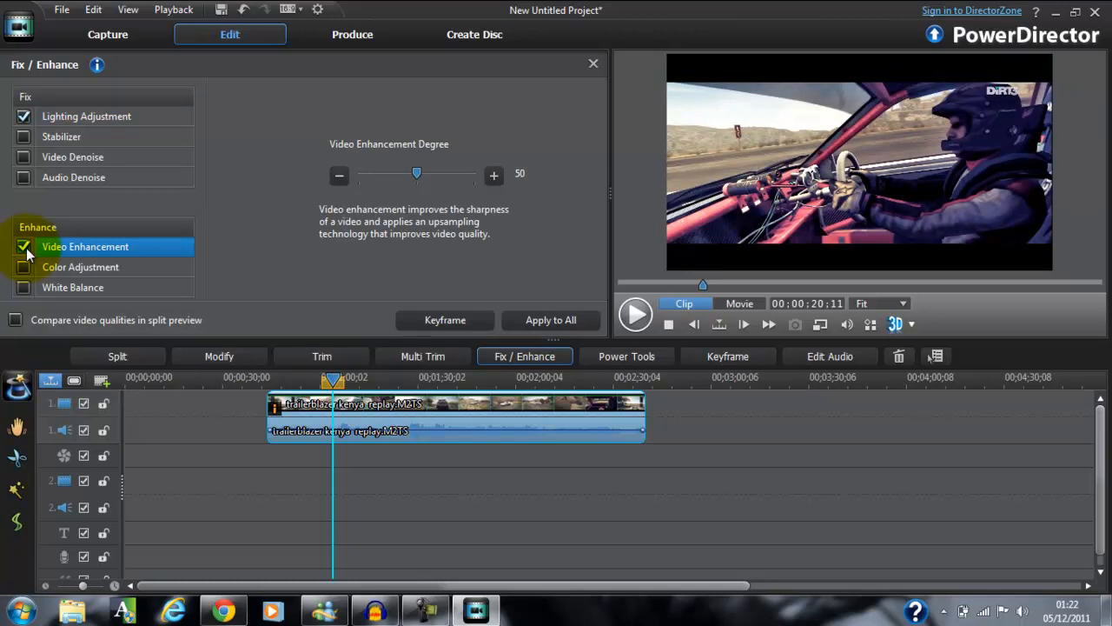
click(25, 248)
click(24, 248)
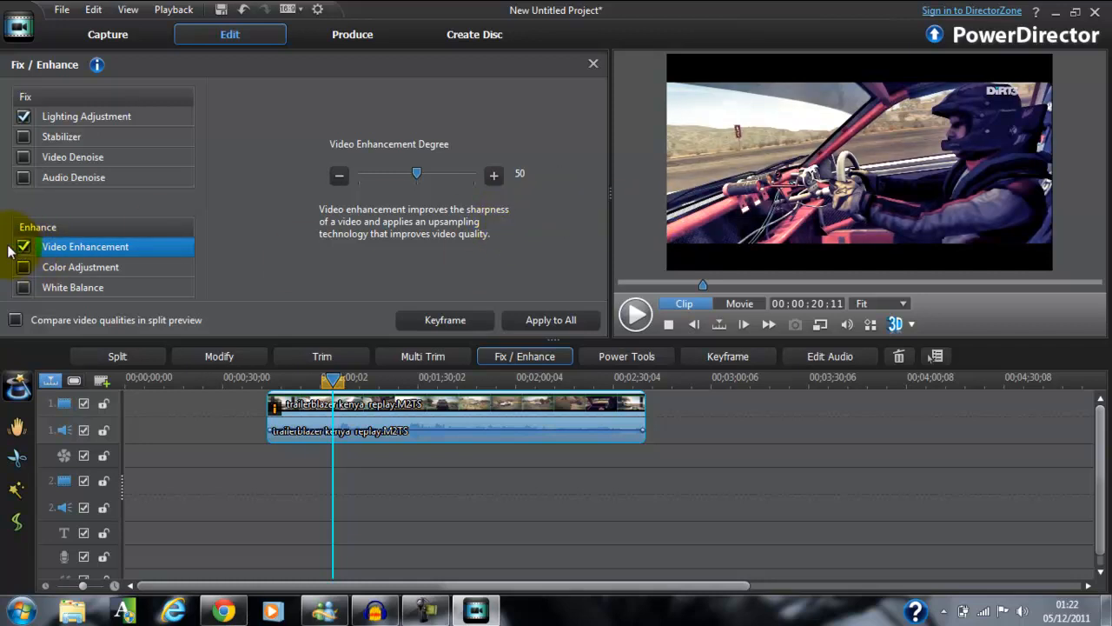
click(24, 247)
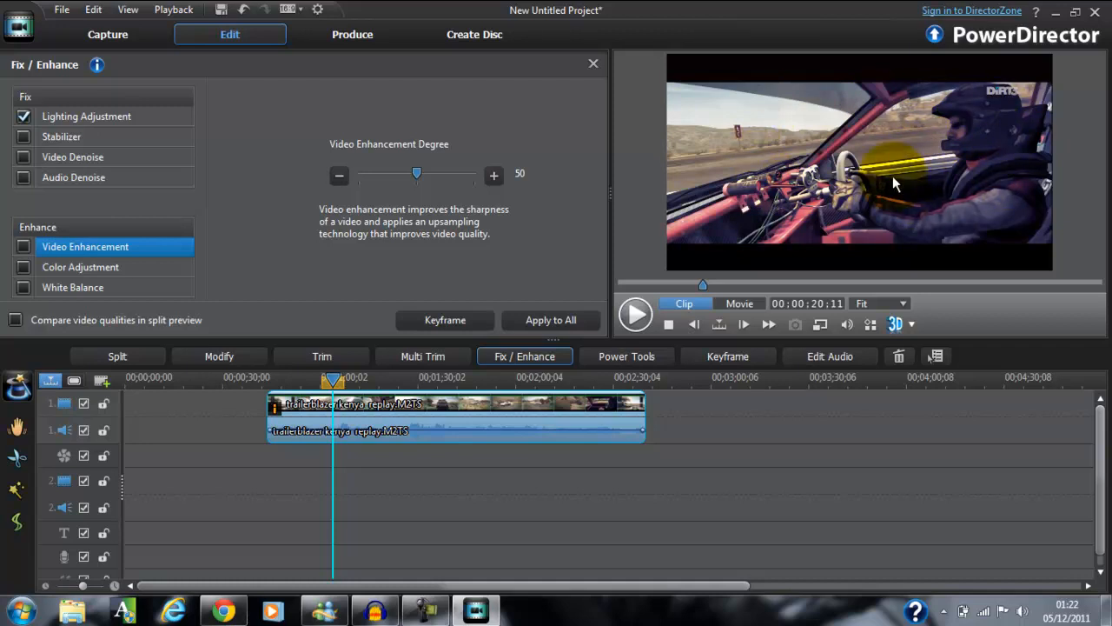
click(24, 247)
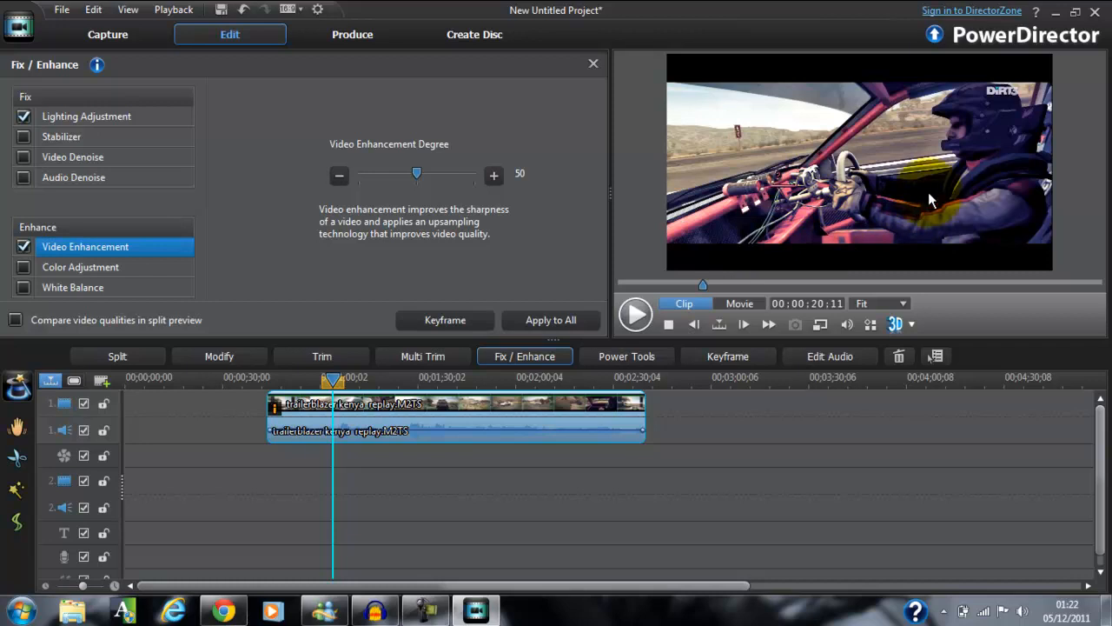
Compare the clip with and without Video Enhancement at about 28 and 29 seconds, playing it briefly in between.
click(738, 283)
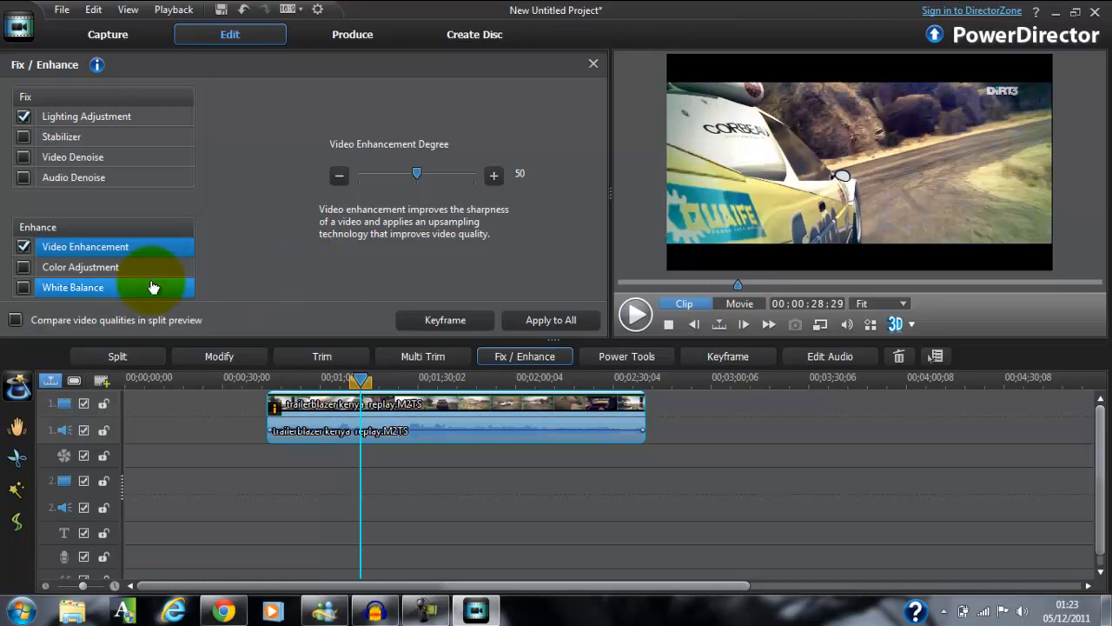
click(24, 247)
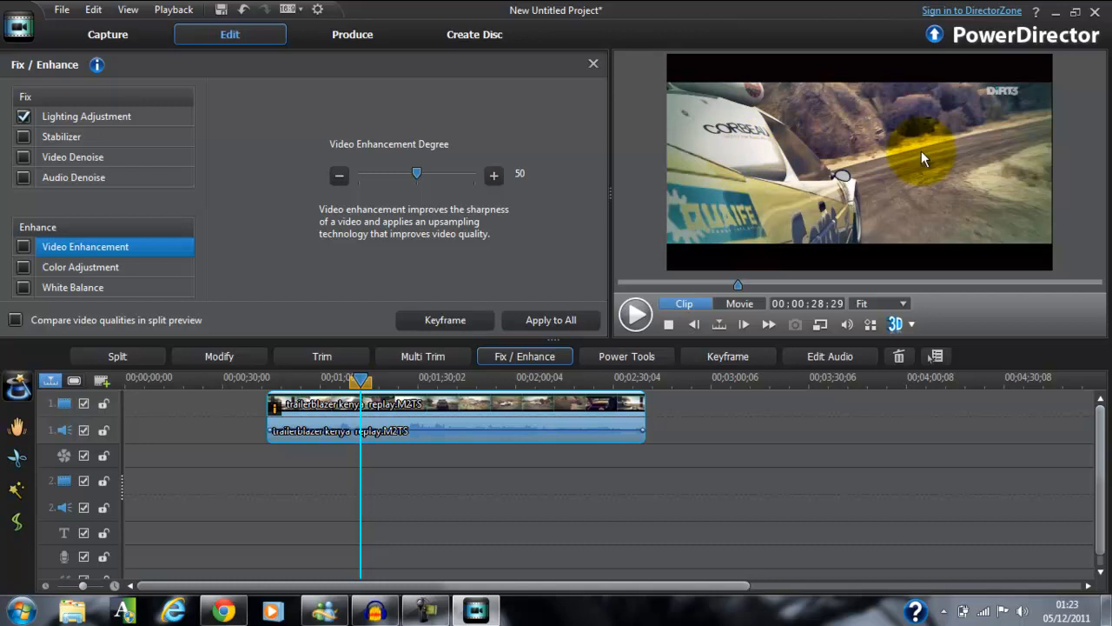
click(24, 247)
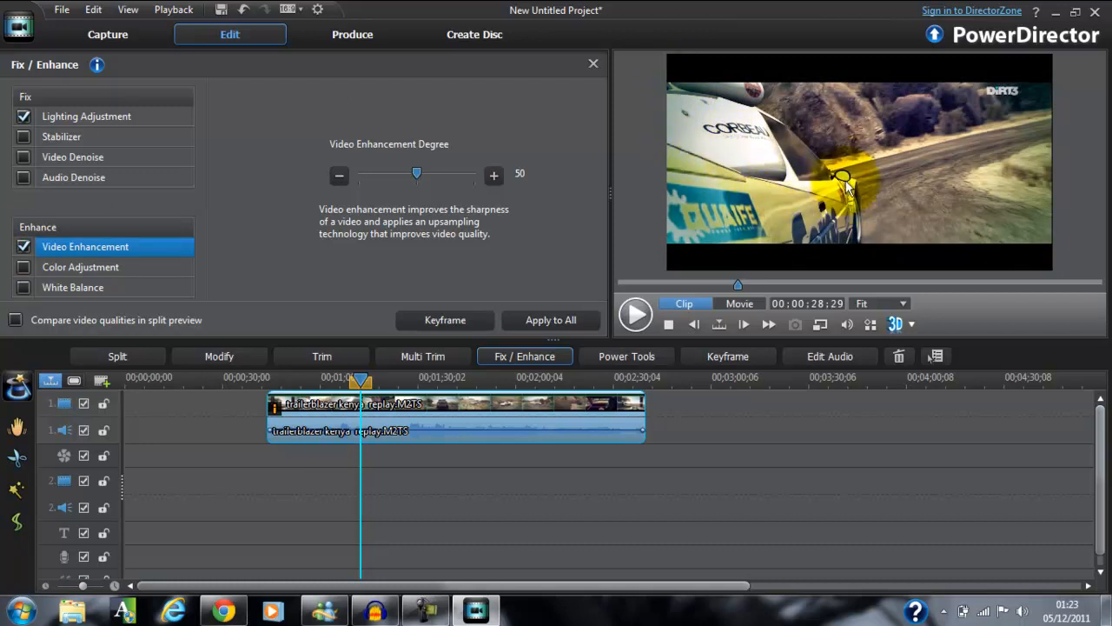
click(645, 325)
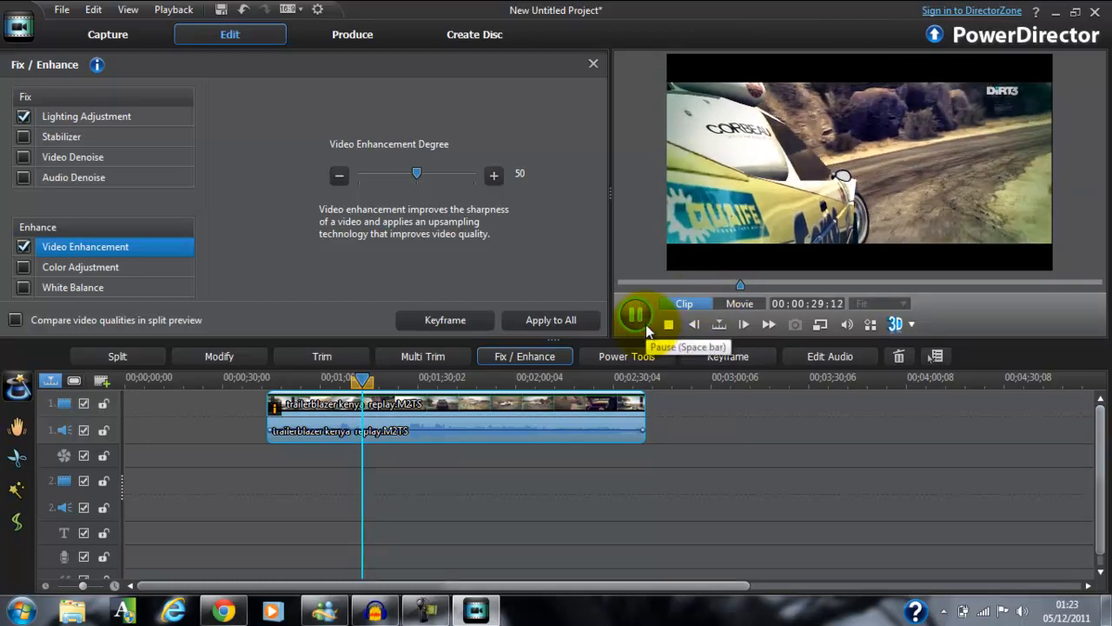
click(645, 324)
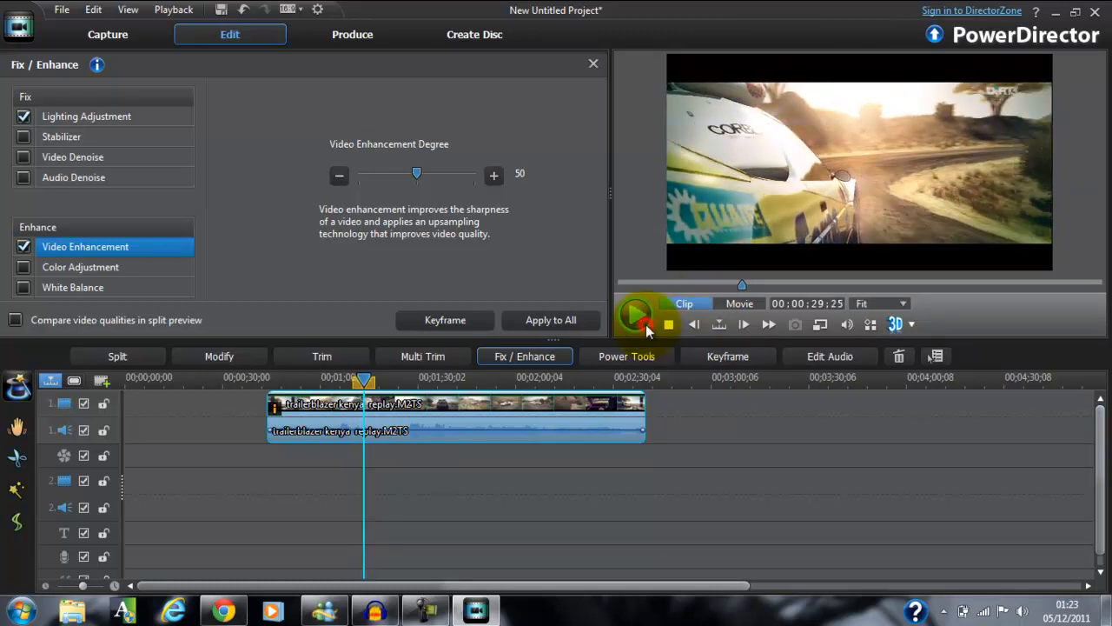
click(27, 247)
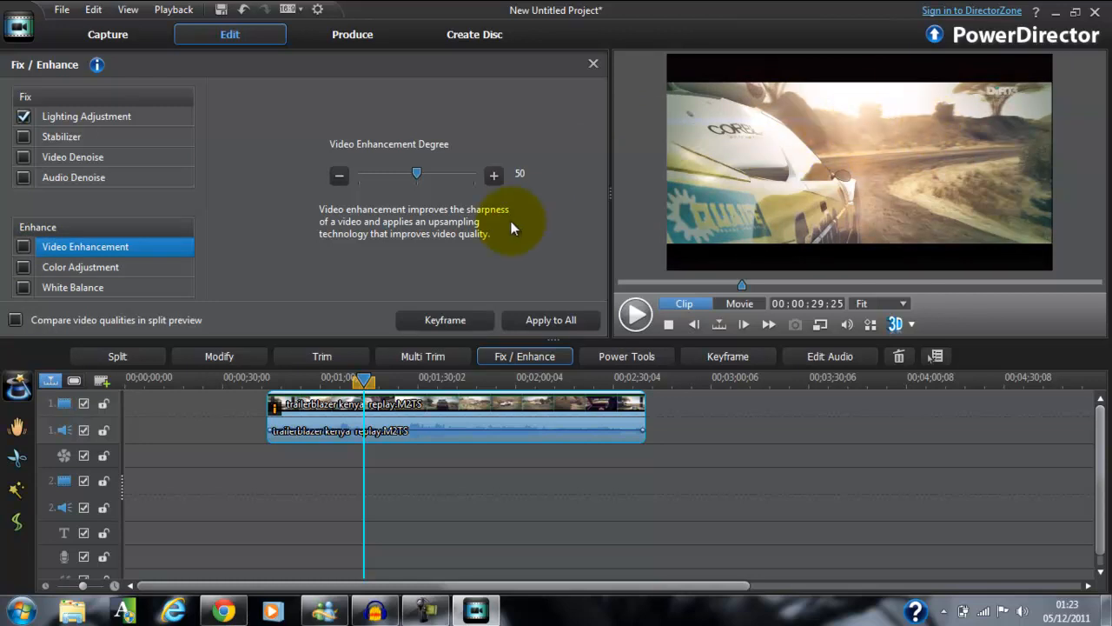
click(24, 248)
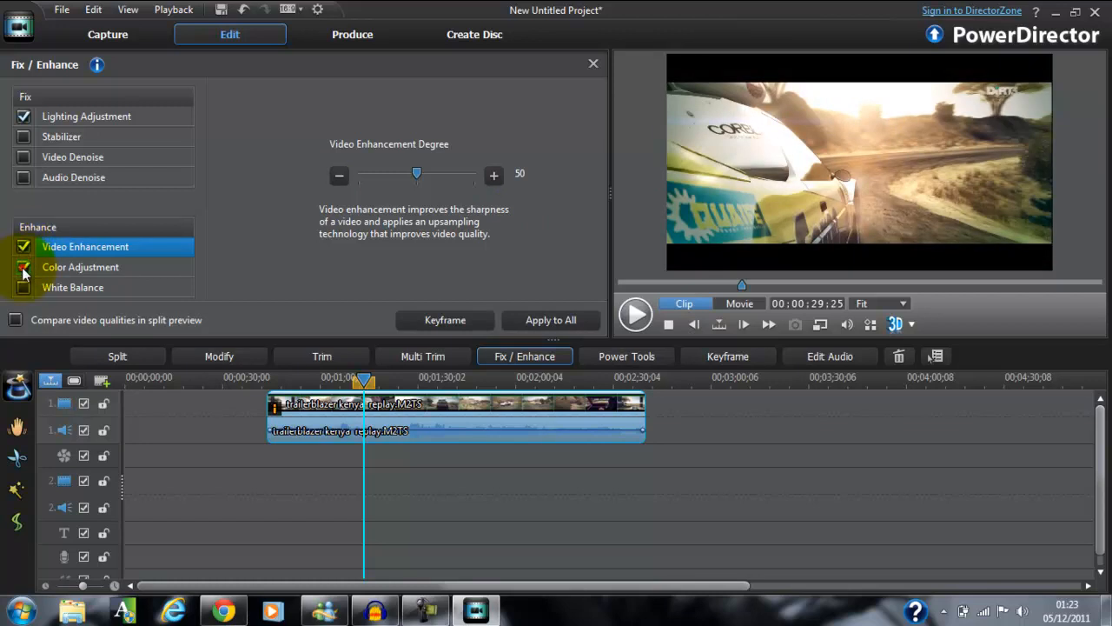
Enable Color Adjustment and White Balance in turn to view their settings, switching each one off again.
click(24, 269)
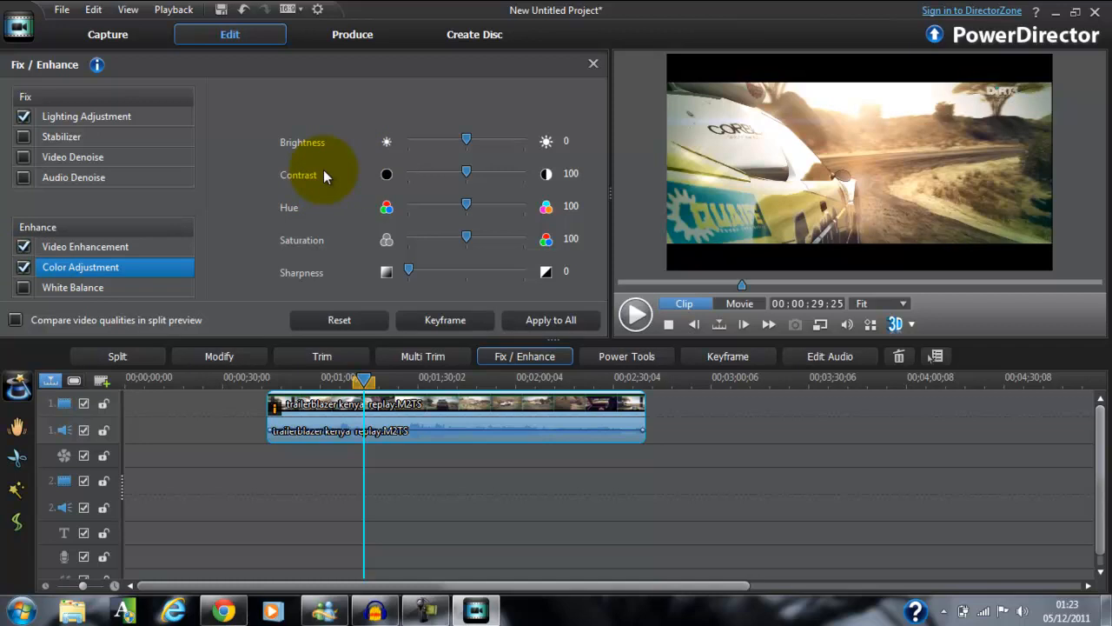
click(25, 267)
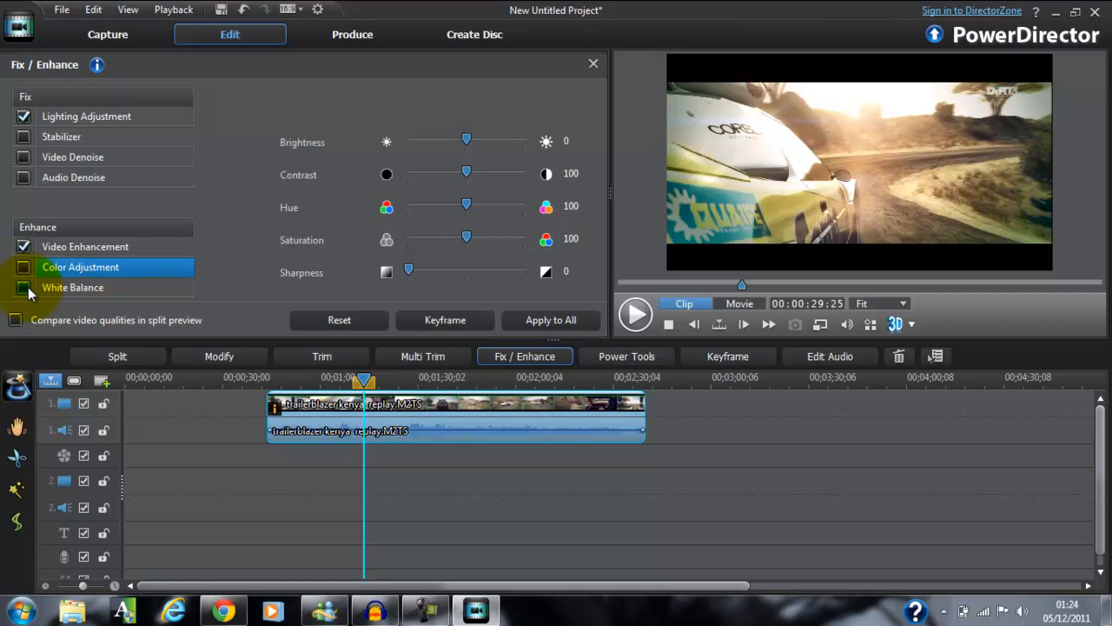
click(28, 287)
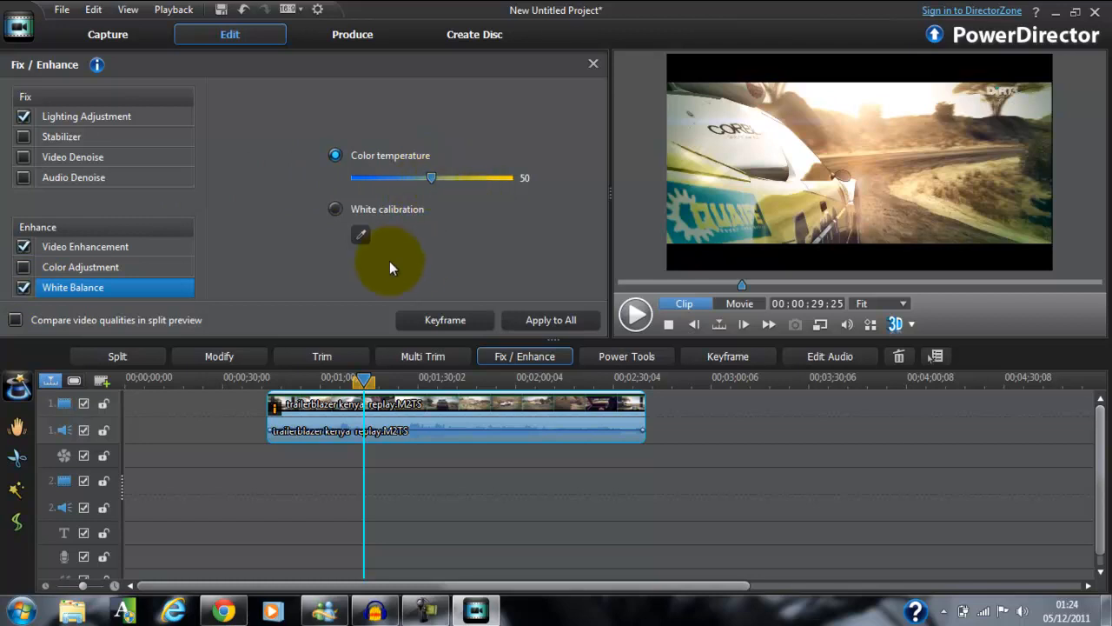
click(23, 287)
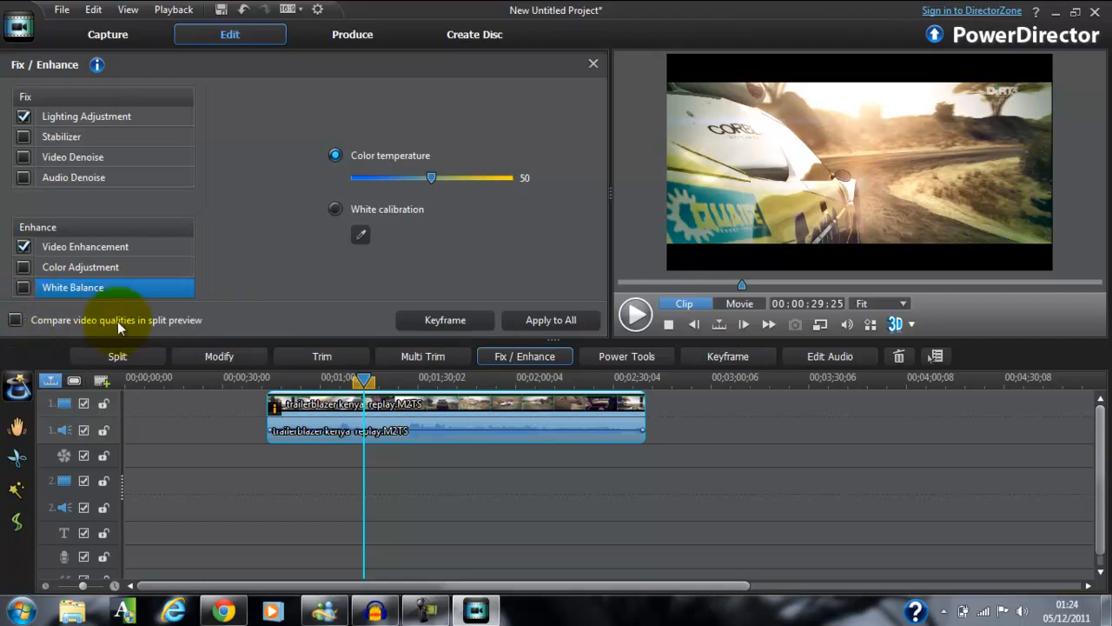
Turn on the split preview quality comparison and examine the clip at several points between about 16 and 68 seconds.
click(15, 320)
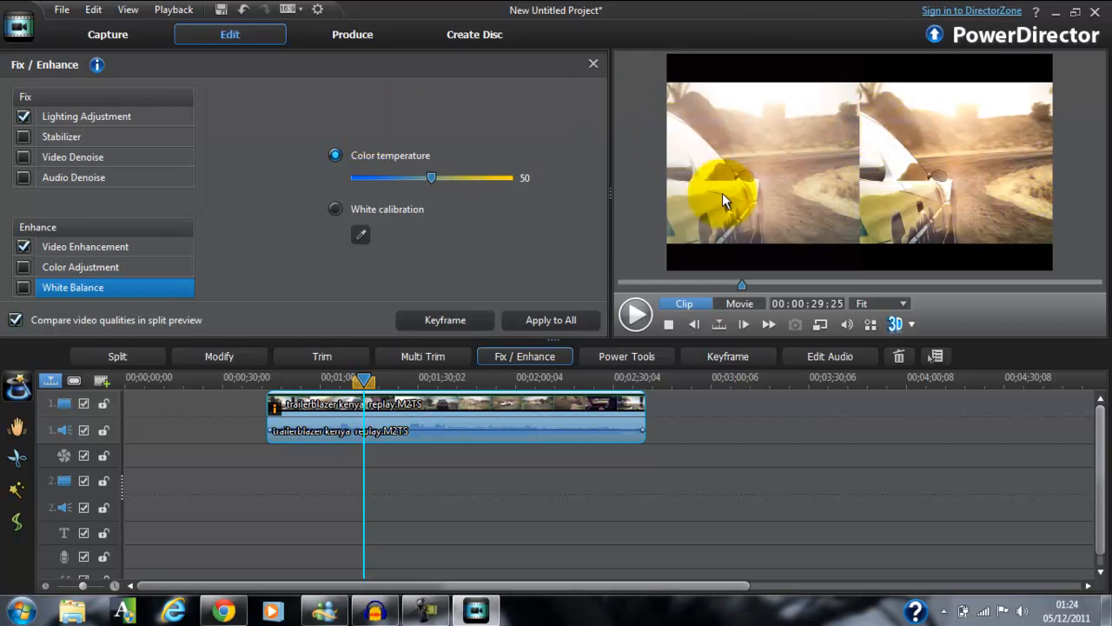
click(772, 282)
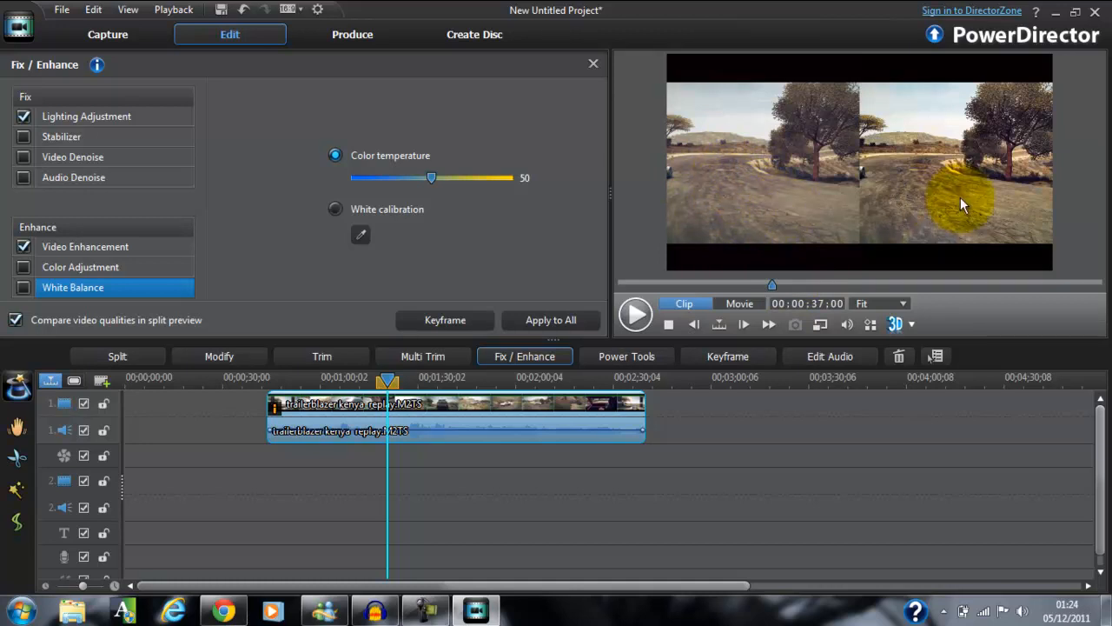
click(808, 283)
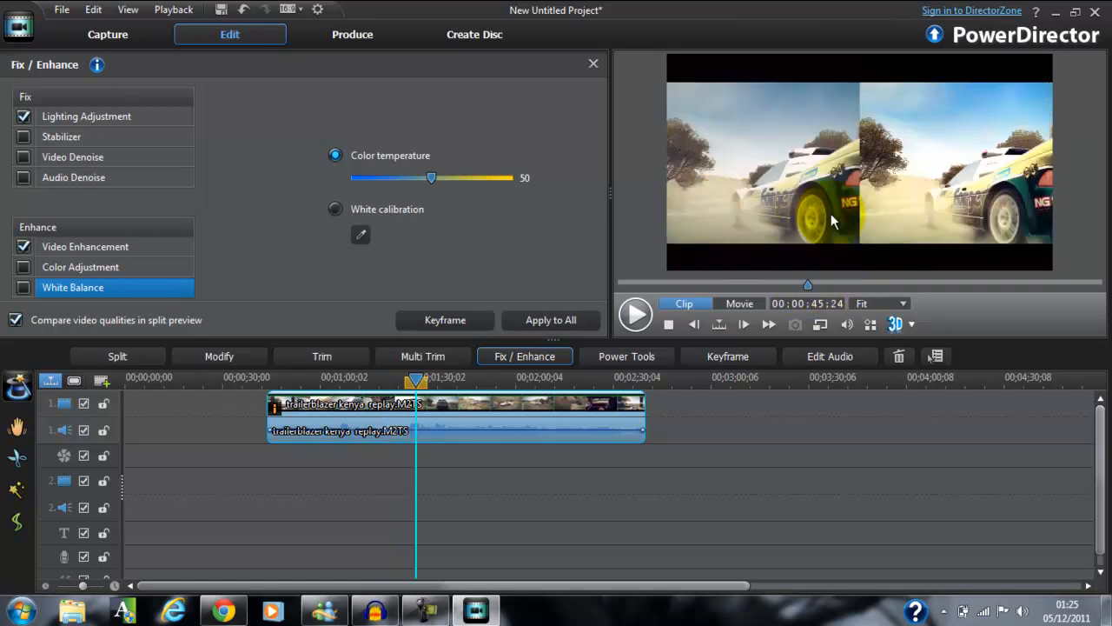
click(879, 283)
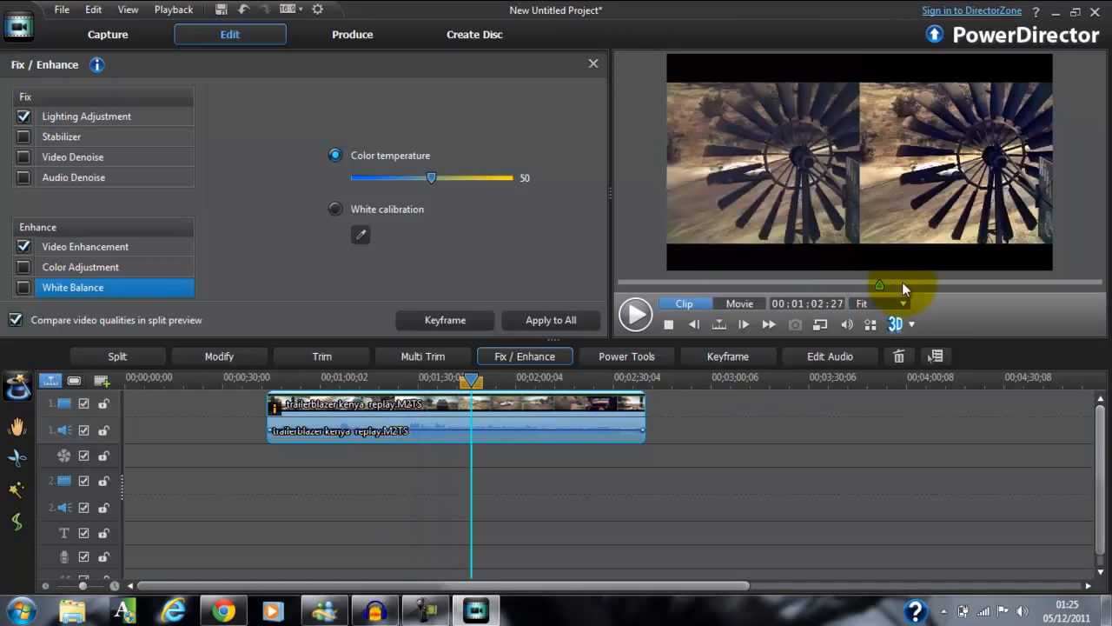
click(902, 284)
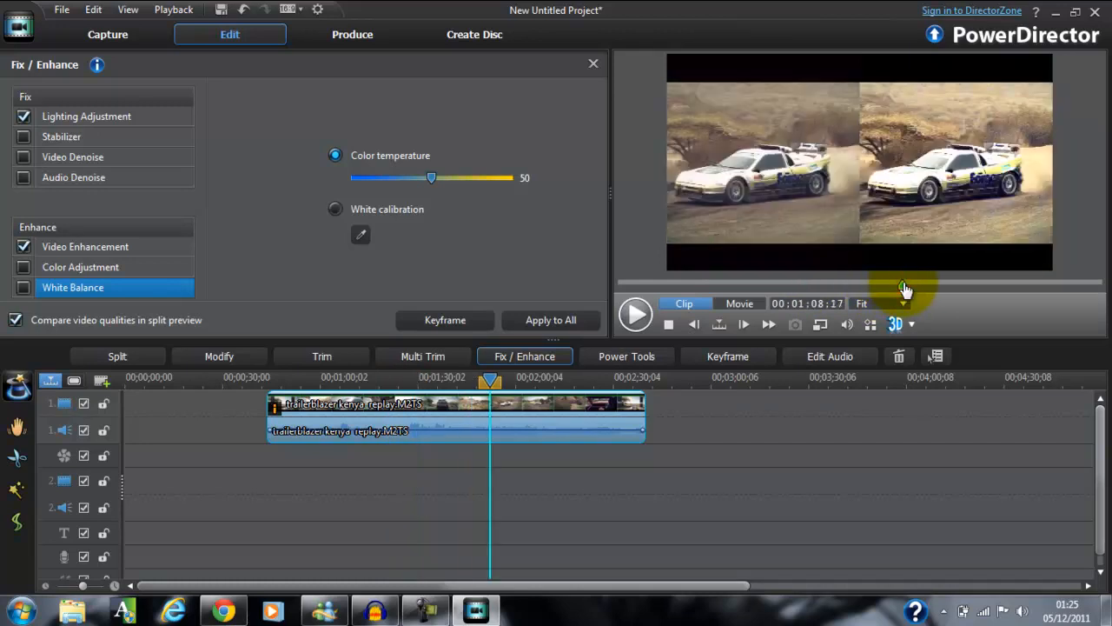
click(688, 284)
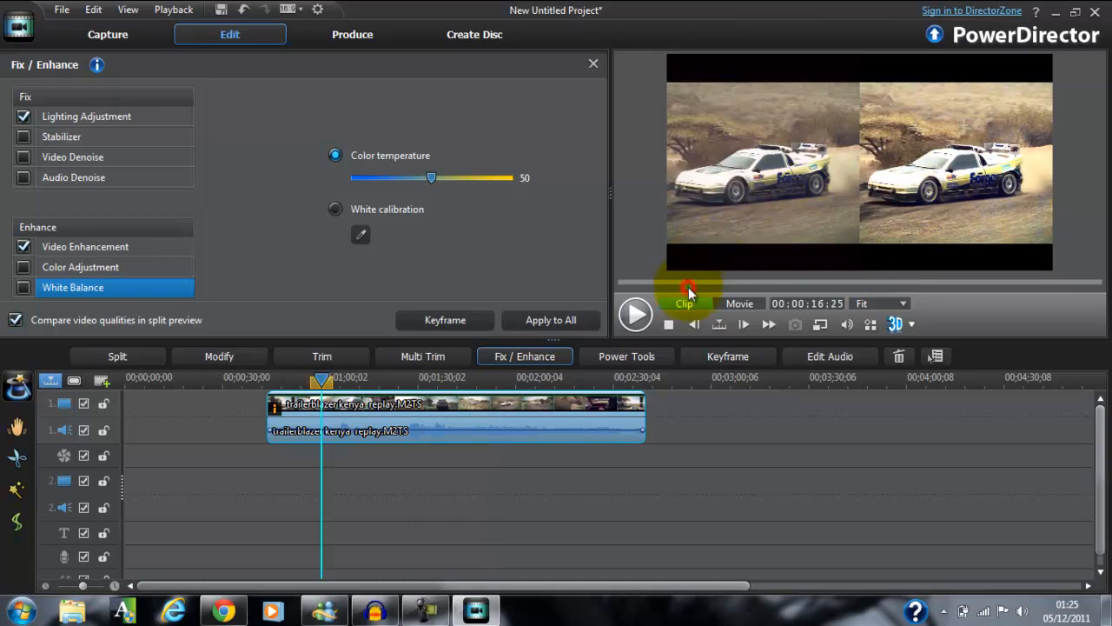
Switch Lighting Adjustment and Video Enhancement off and back on to compare them in the split preview, and scrub to about 1:15.
click(24, 117)
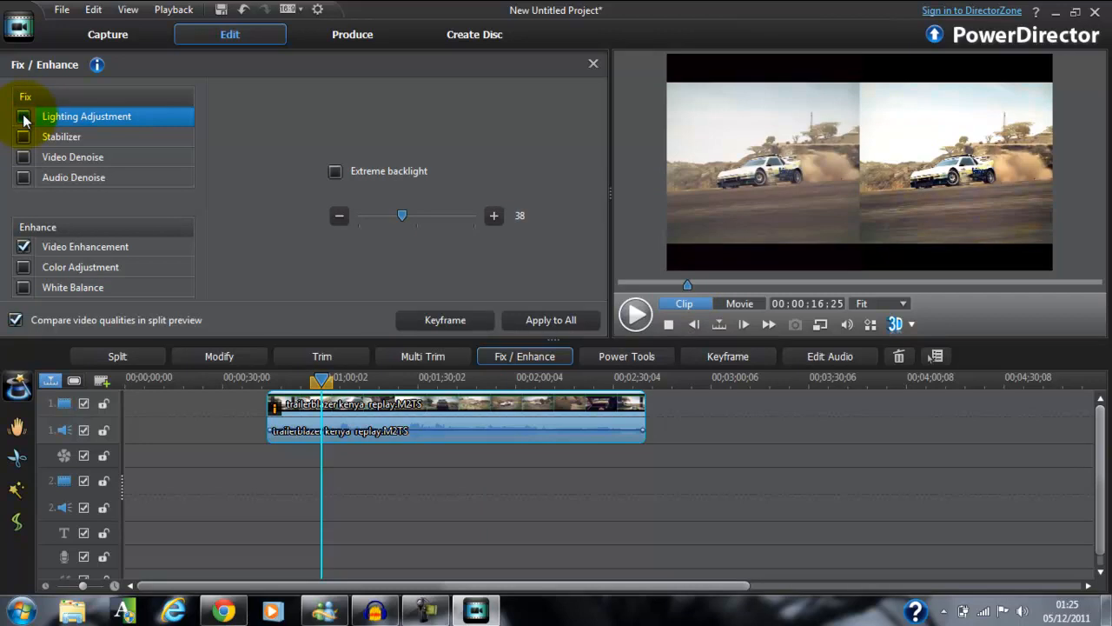
click(24, 247)
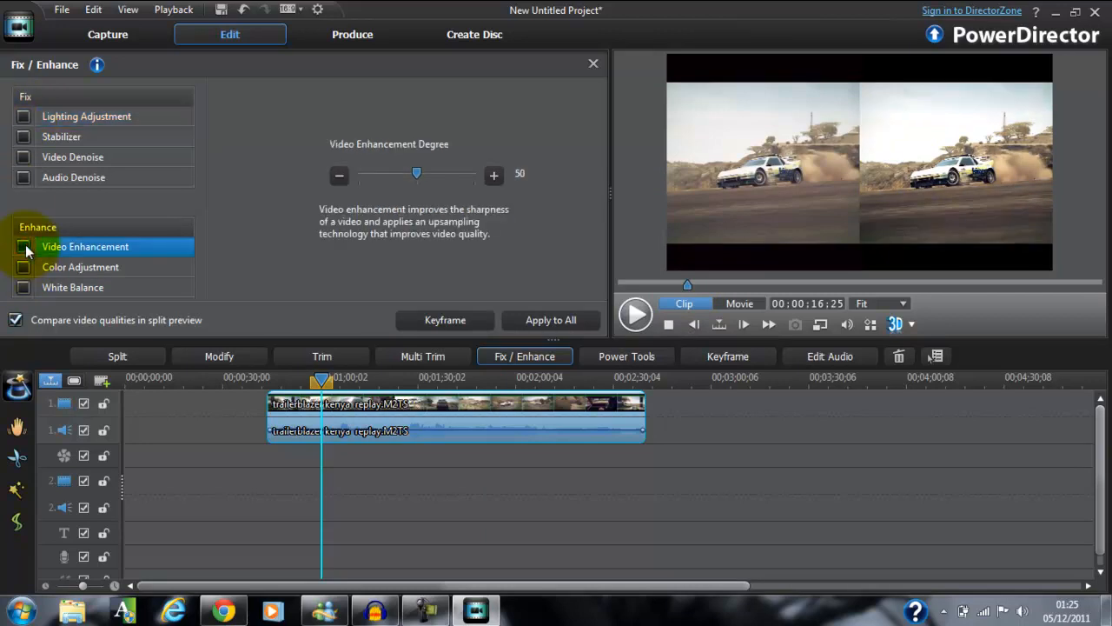
click(24, 117)
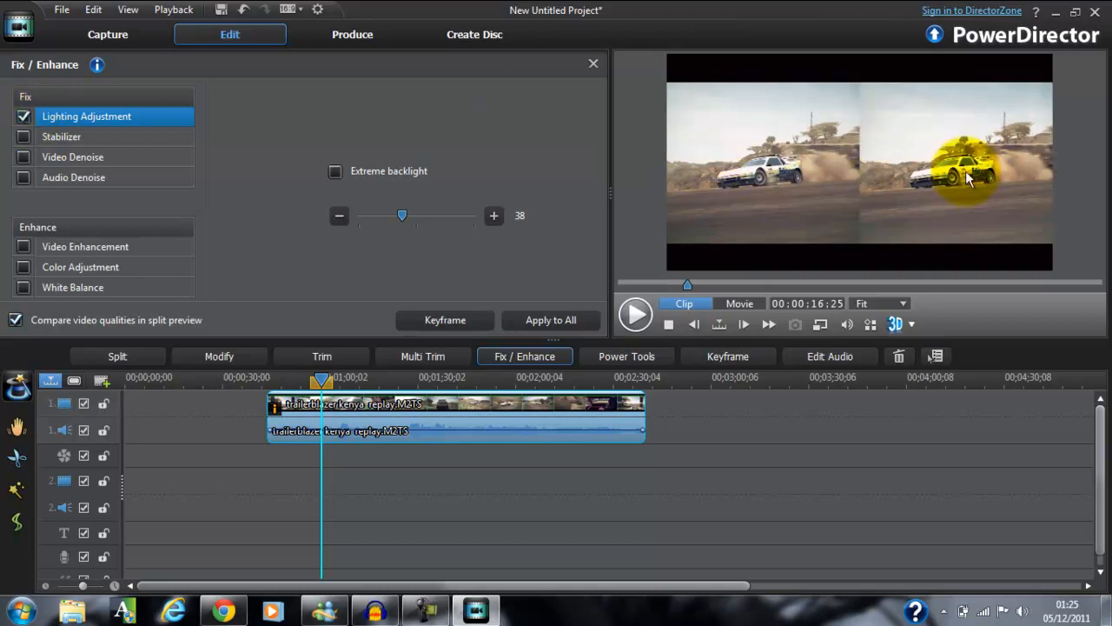
click(24, 247)
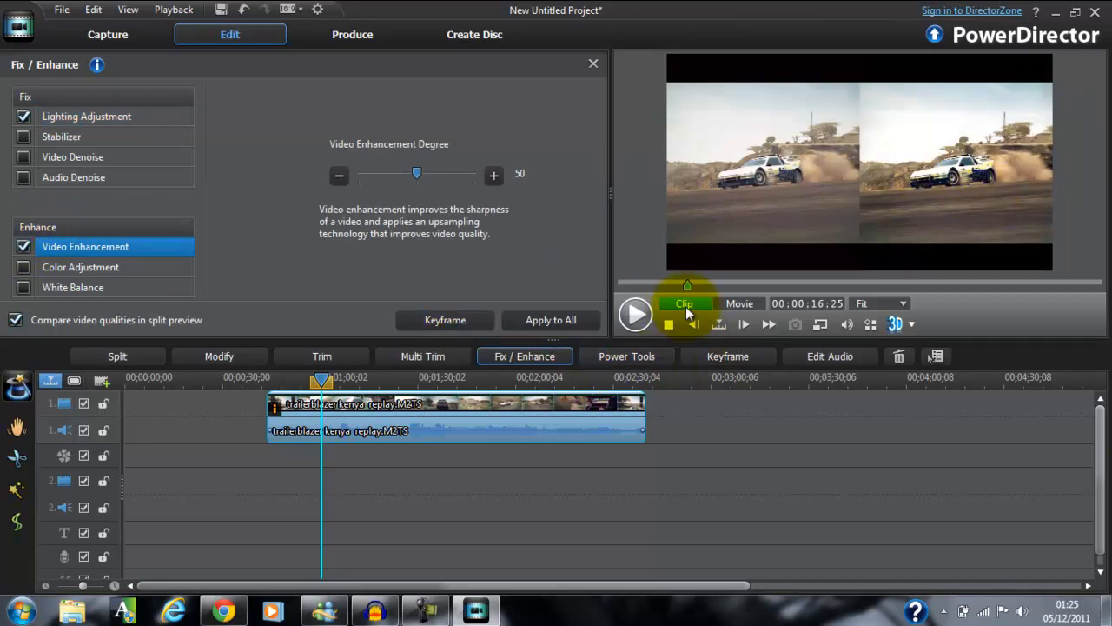
drag(687, 285, 933, 292)
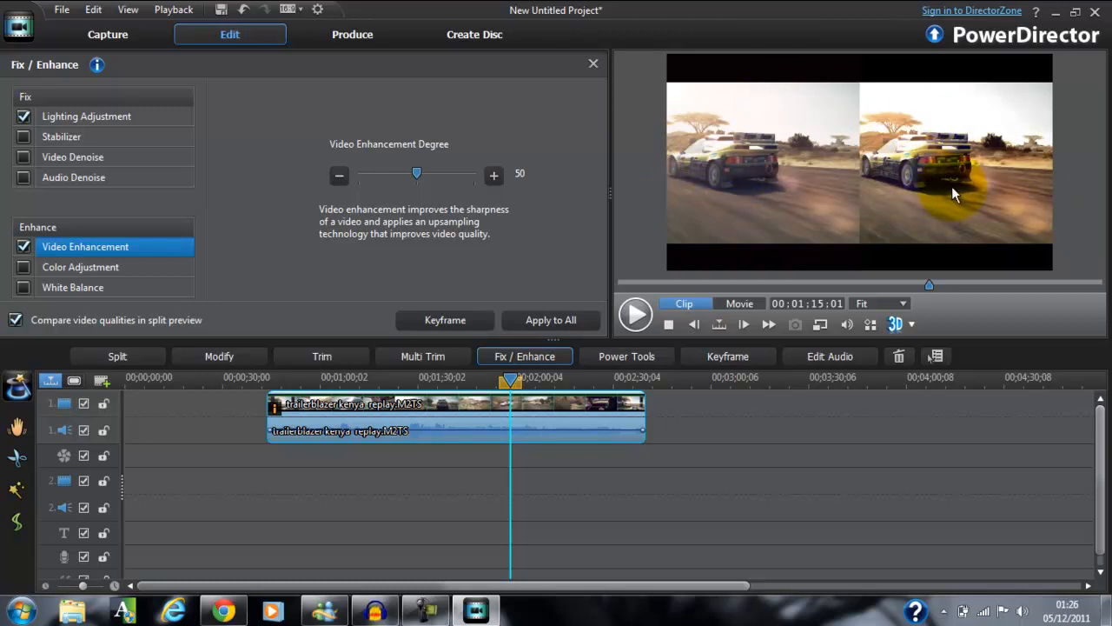
Try the Video Speed power tool on the replay clip by raising its multiplier to 1.20 twice, restoring 1.00 each time.
click(641, 362)
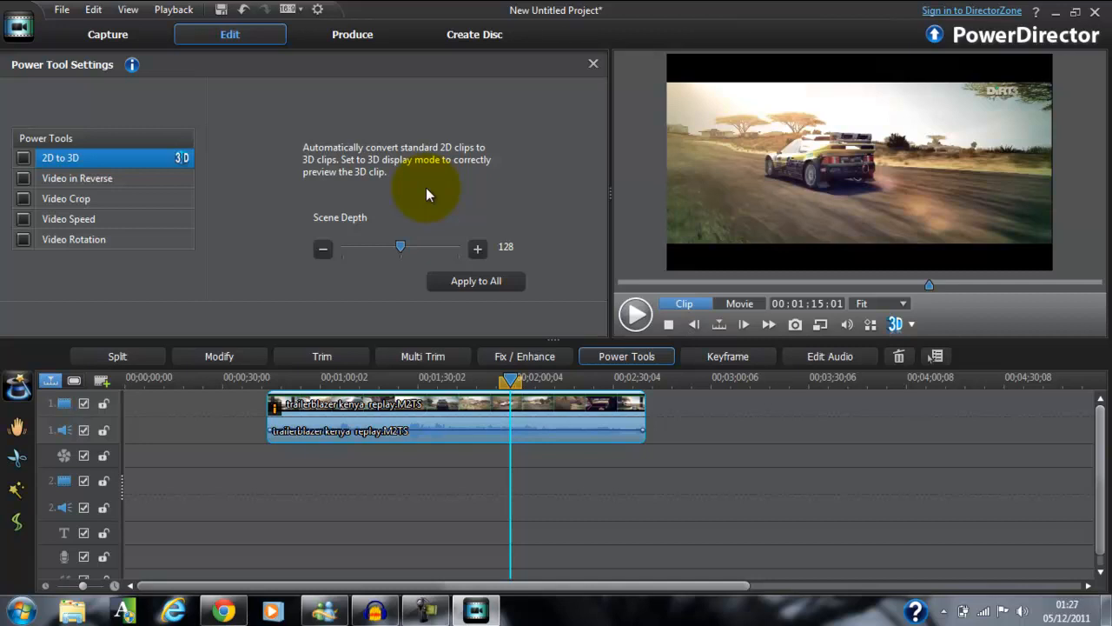
click(26, 218)
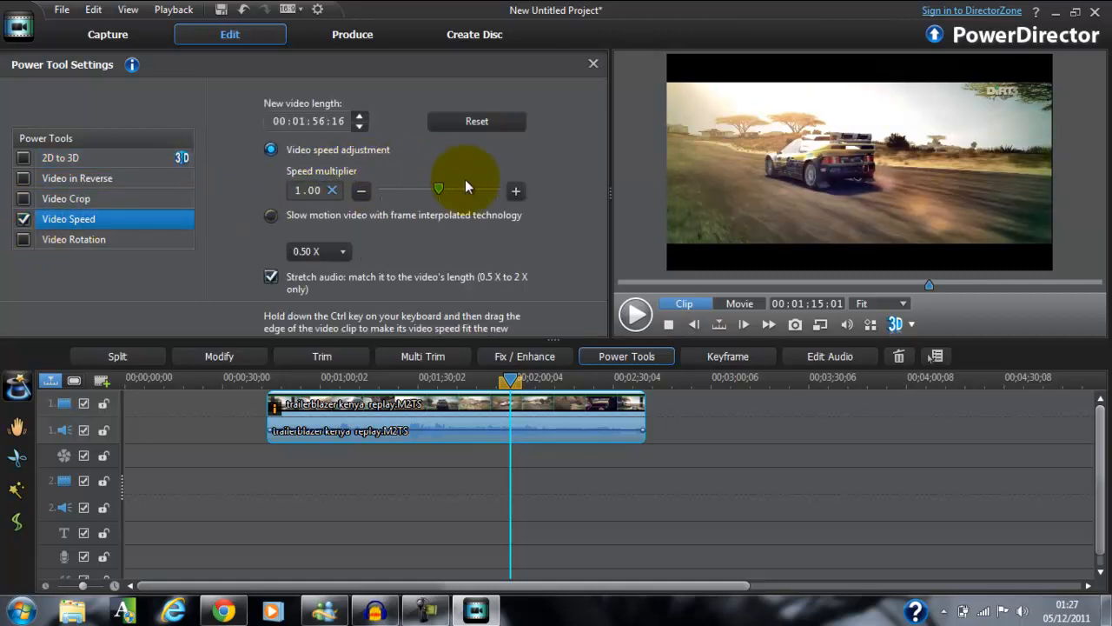
click(519, 193)
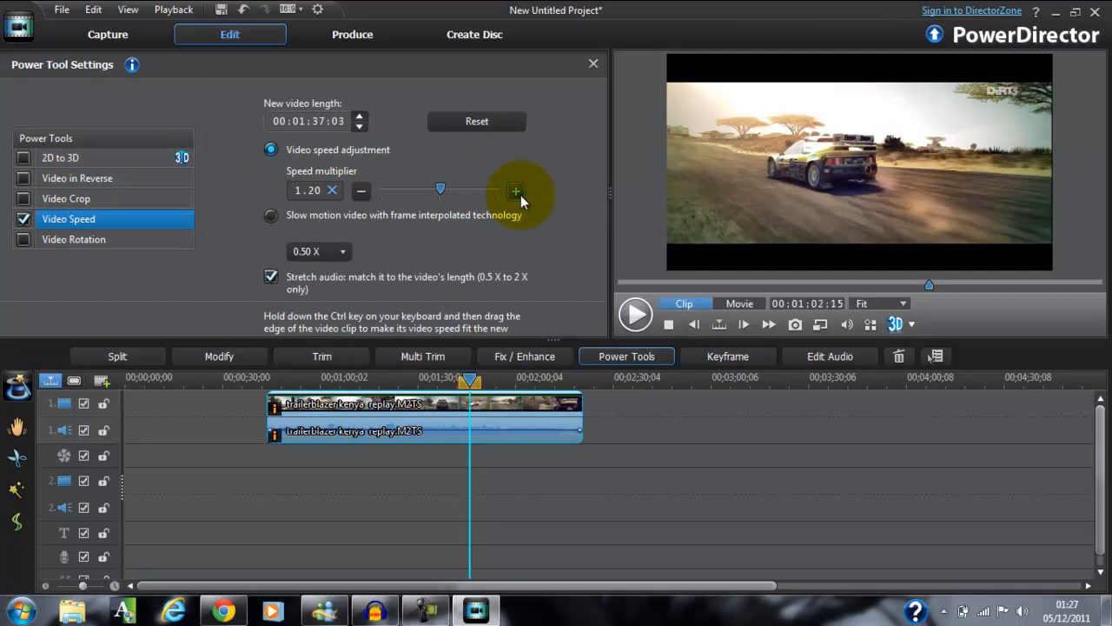
click(361, 191)
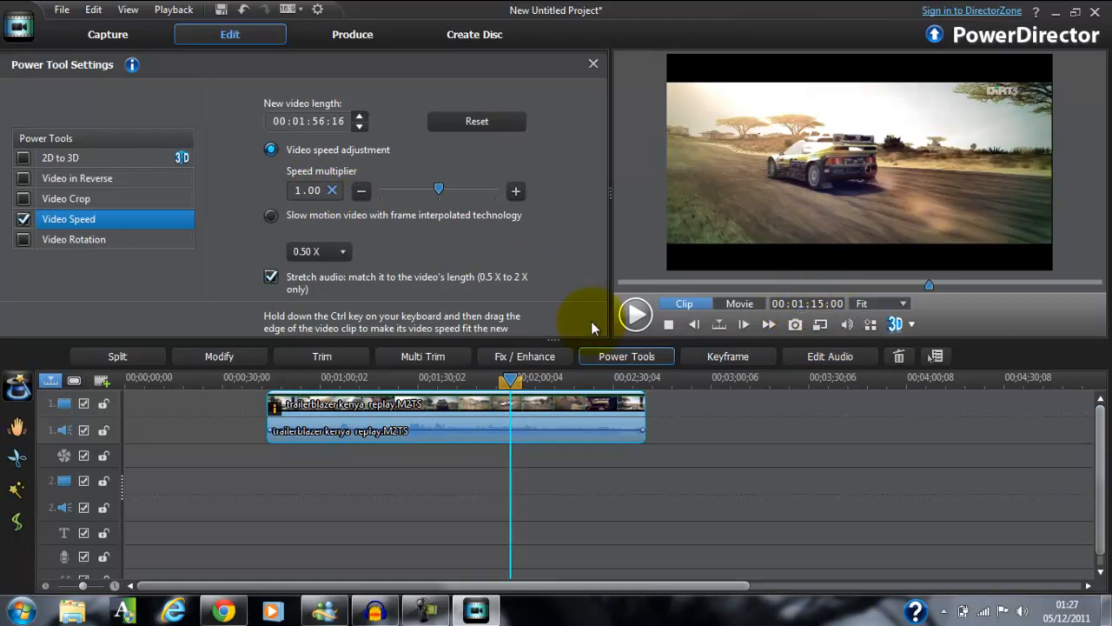
click(516, 191)
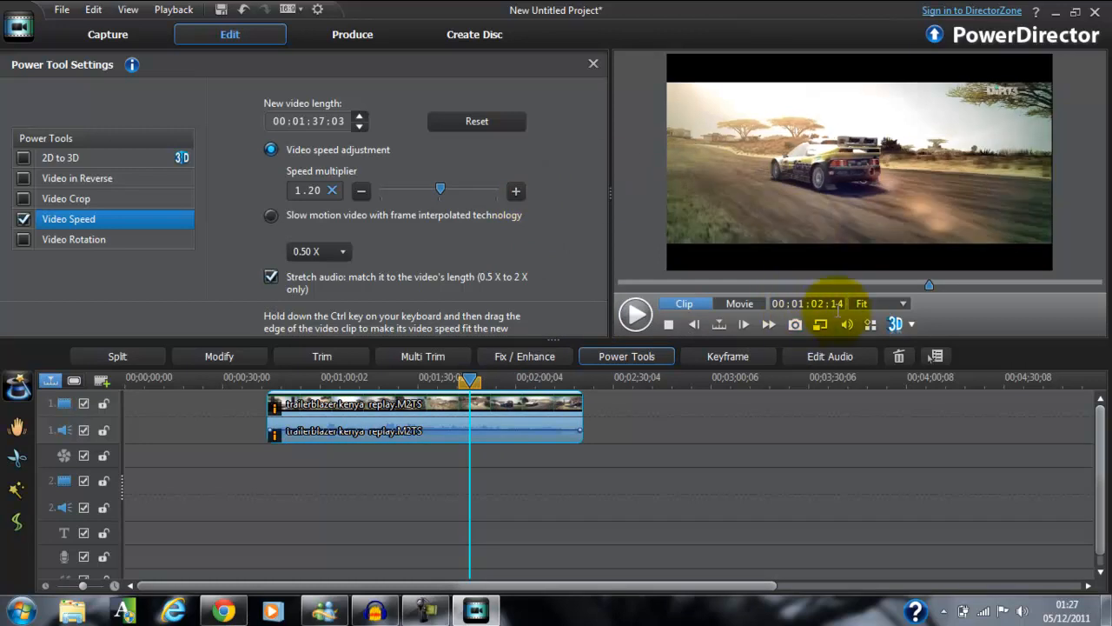
click(363, 192)
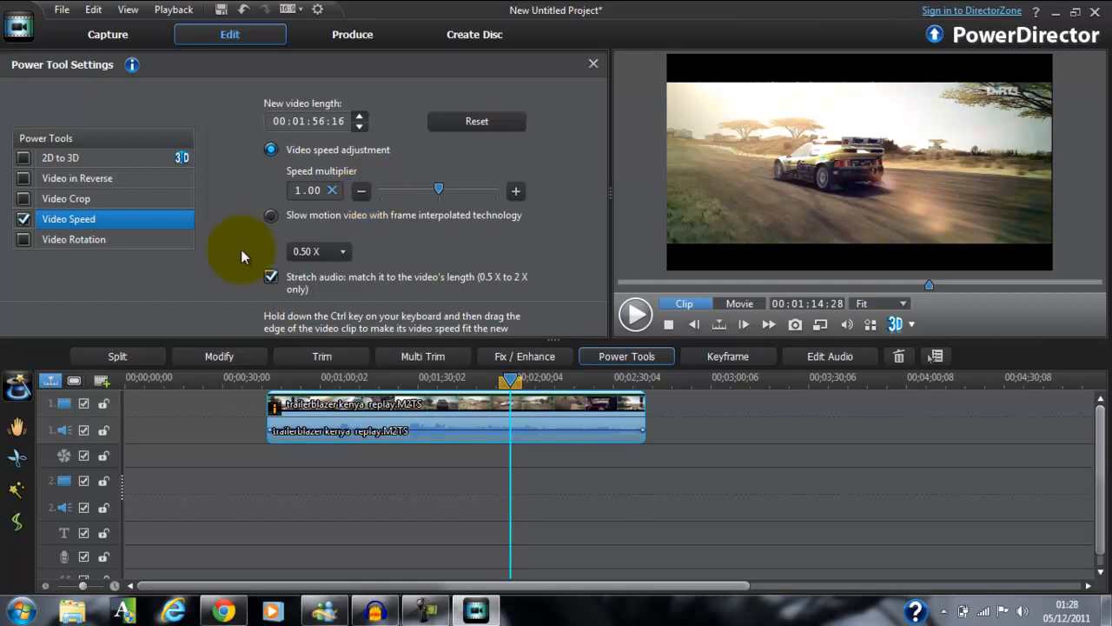
Switch off Video Speed and briefly enable Video Crop to view its settings, switching it off again.
click(24, 220)
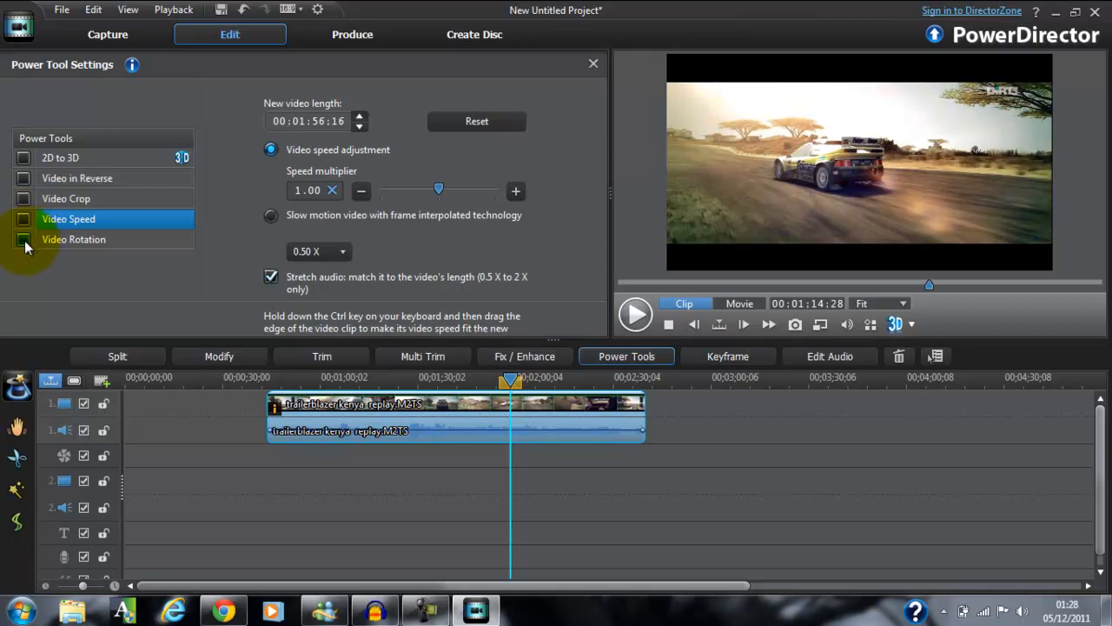
click(31, 200)
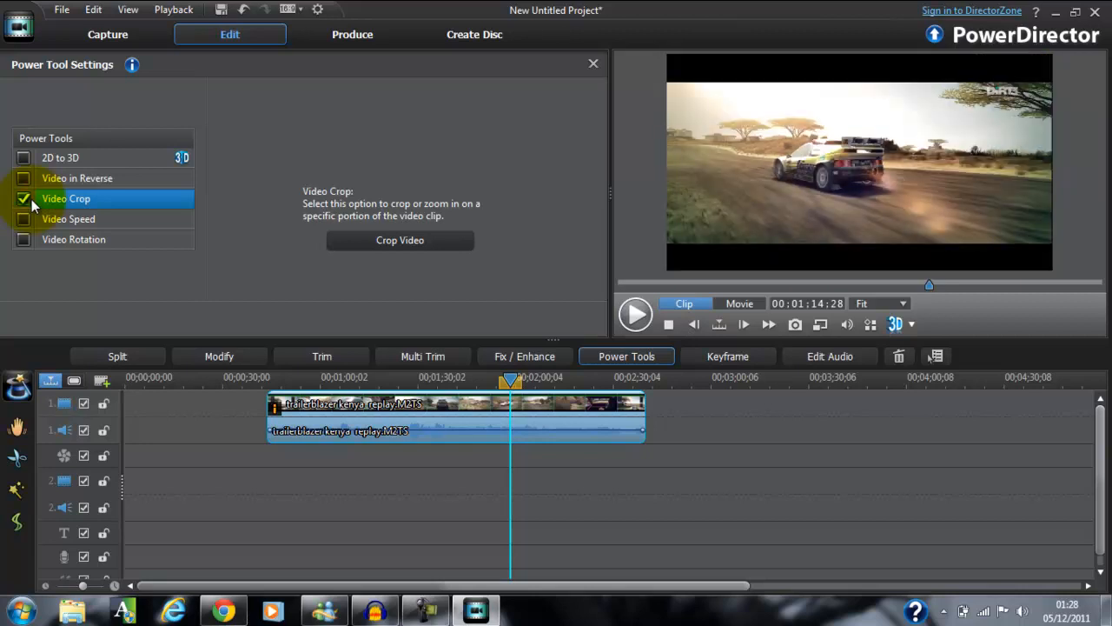
click(24, 199)
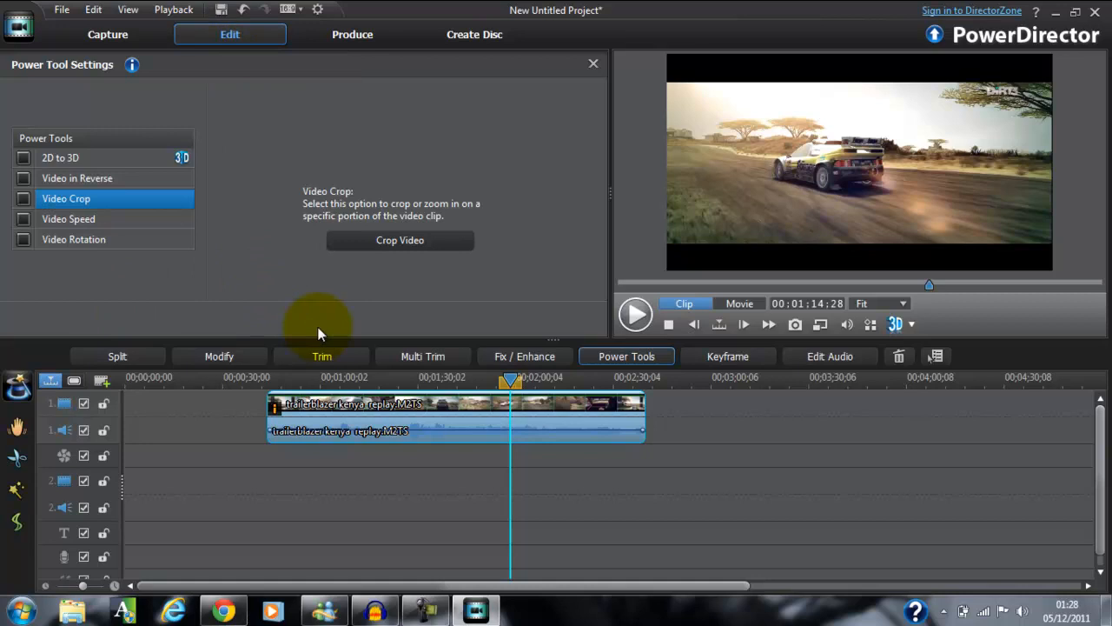
Split the replay clip at the playhead, about 1:15 into it, undo the split, and select the clip again.
click(500, 355)
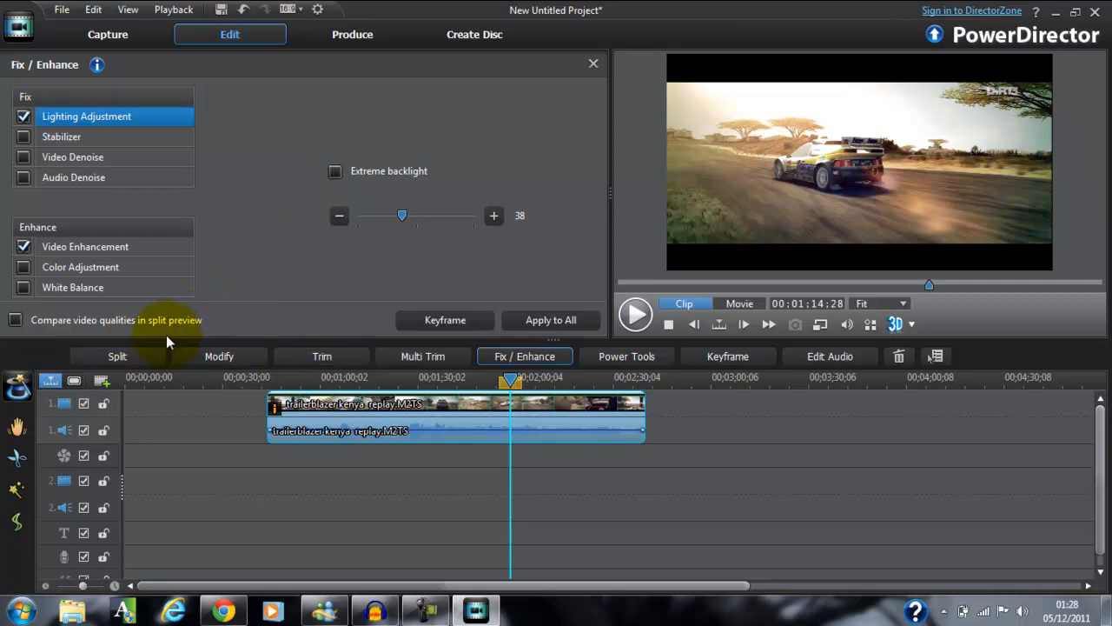
click(147, 354)
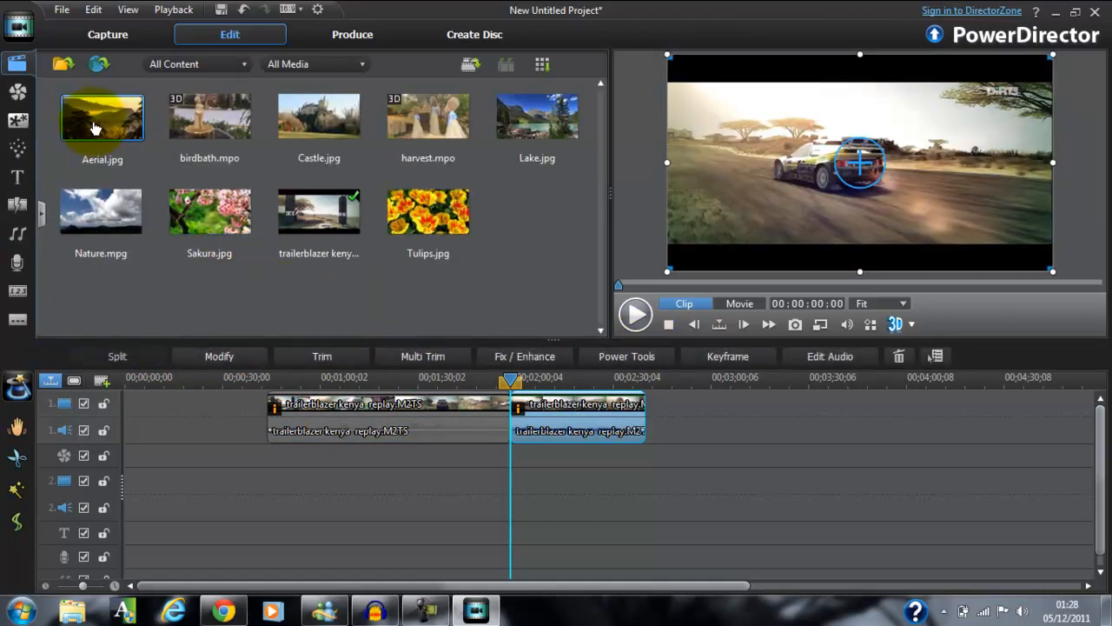
click(295, 213)
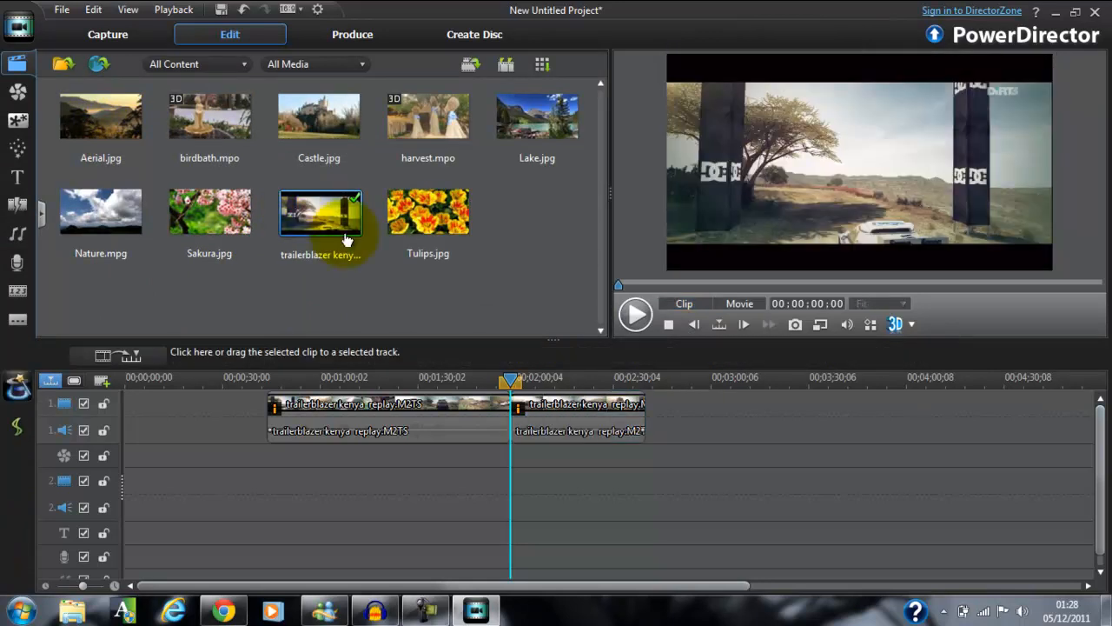
click(429, 403)
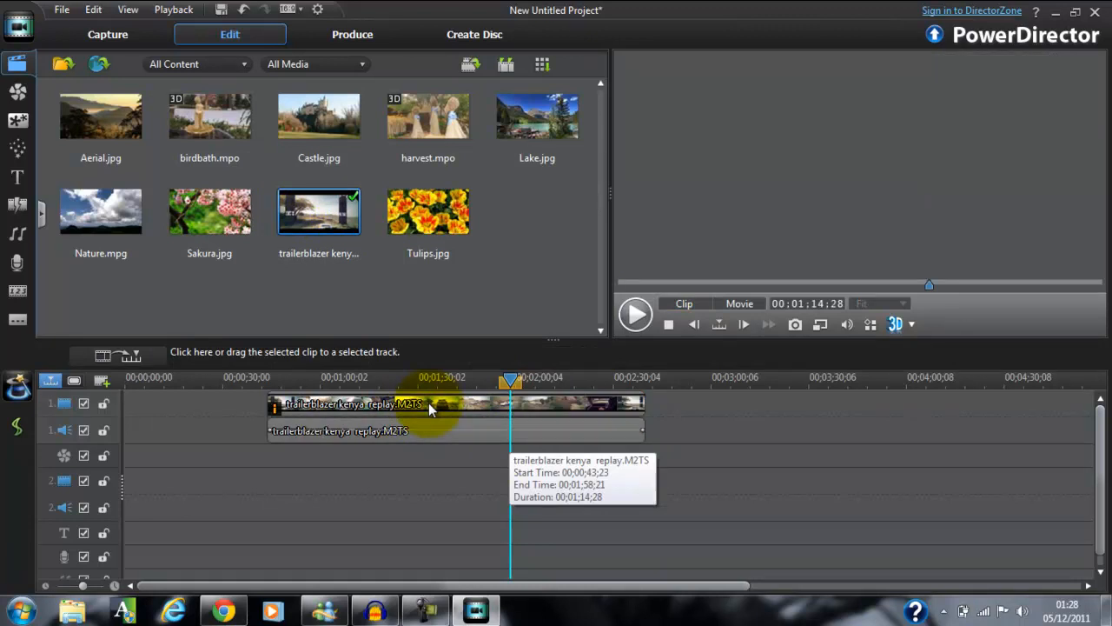
Apply the replay clip's Fix / Enhance settings to all clips on the same track.
click(517, 356)
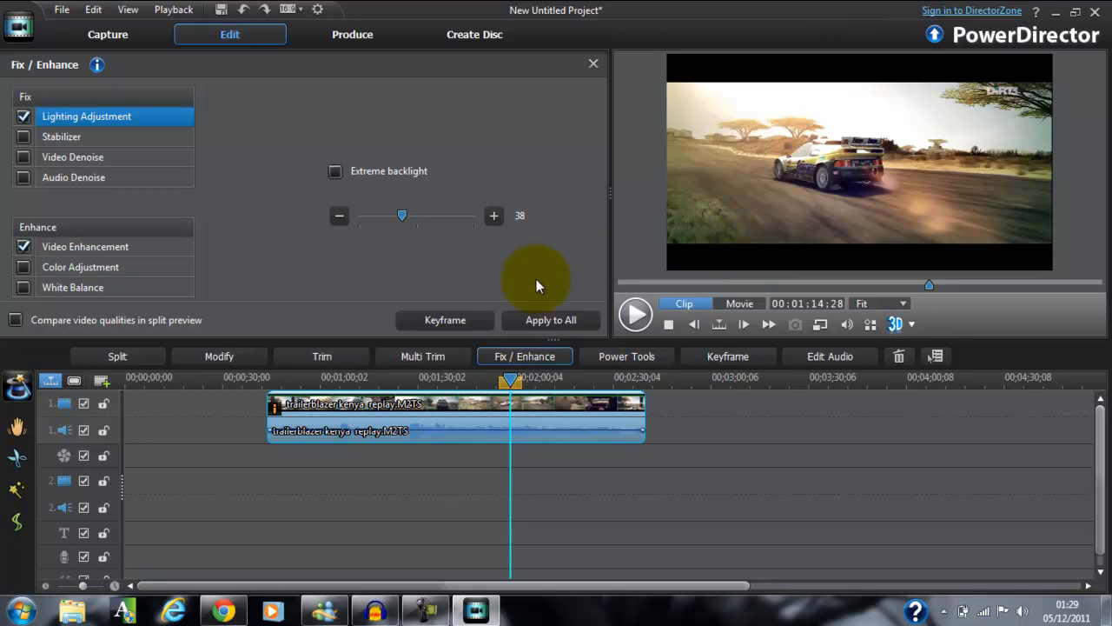
click(561, 319)
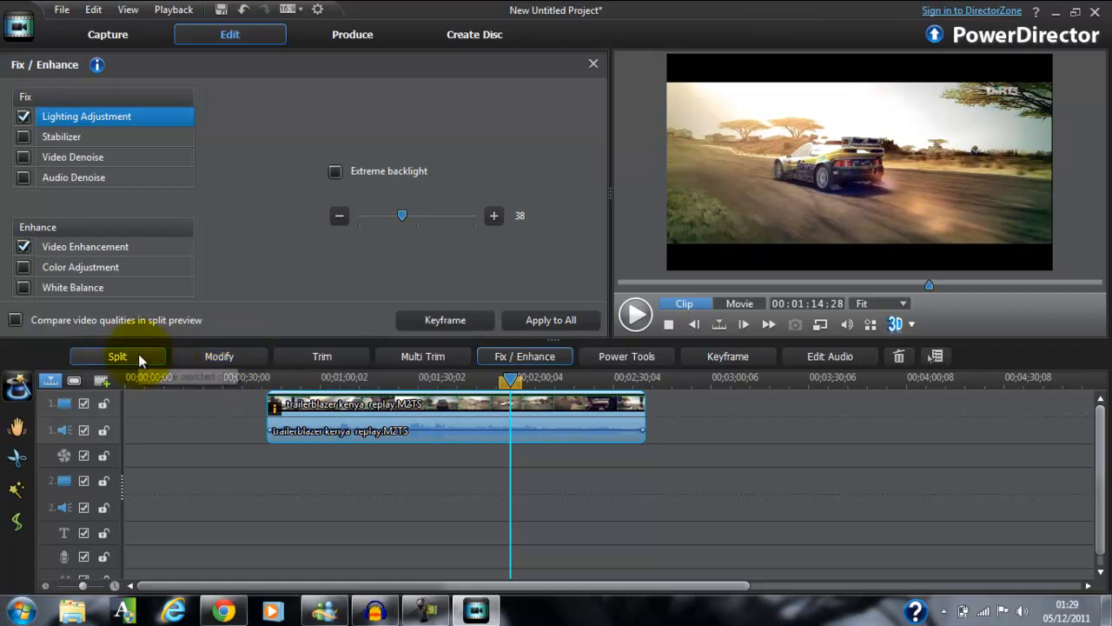
click(235, 36)
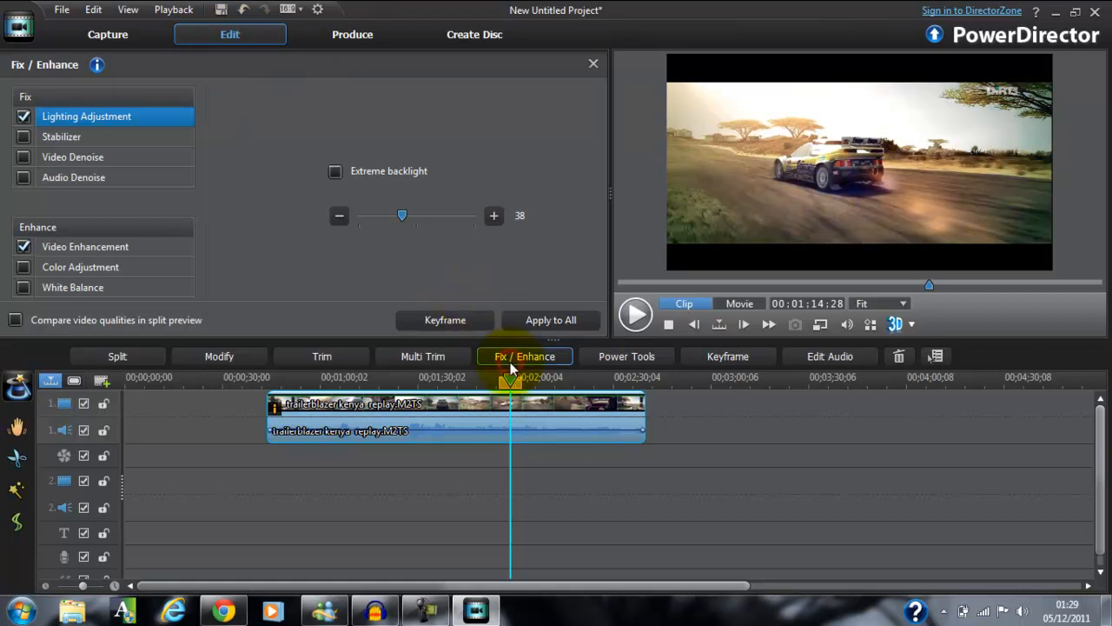
Try to trim the replay clip, declining to have its applied reverse effect removed.
click(318, 357)
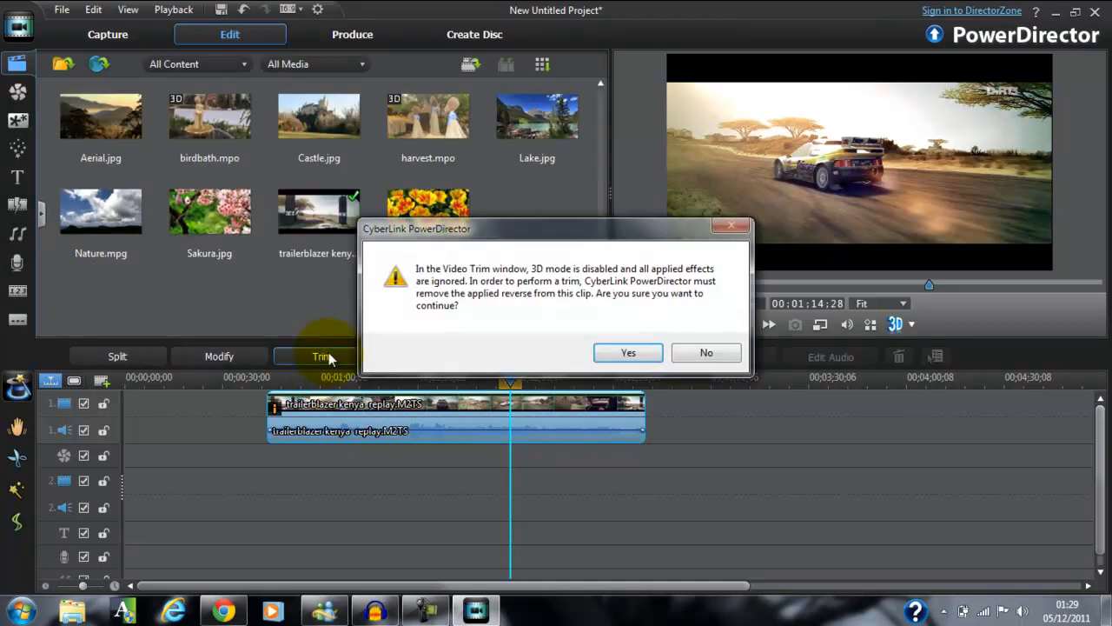
click(707, 353)
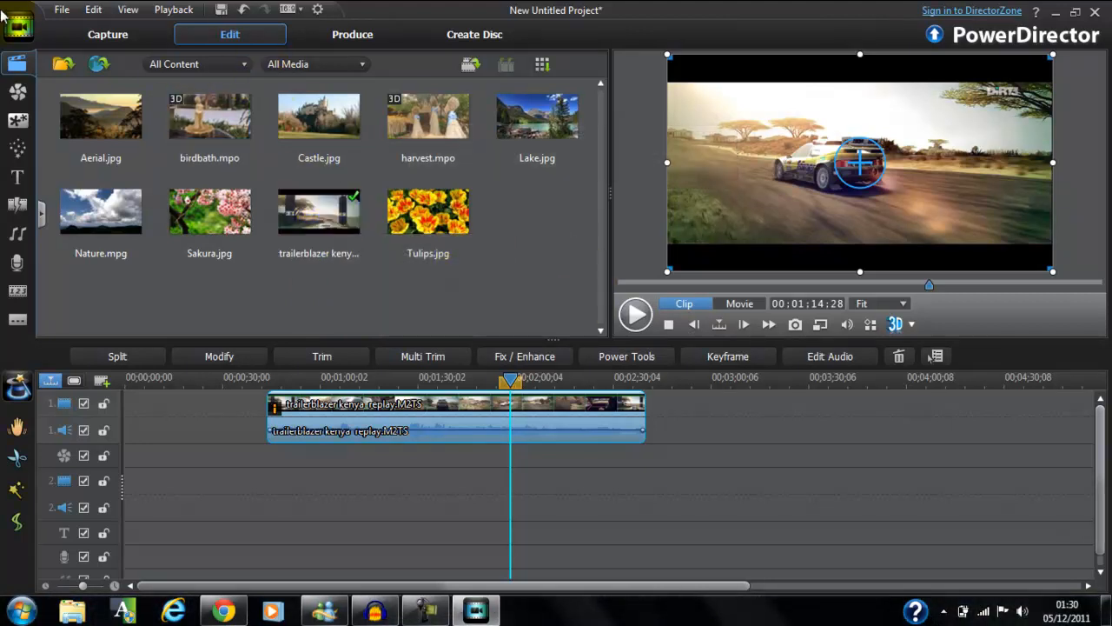
Import batman part 8.mp3 from the desktop's Batman Comms folder and place it on audio track 2, starting at about 42 seconds.
click(59, 10)
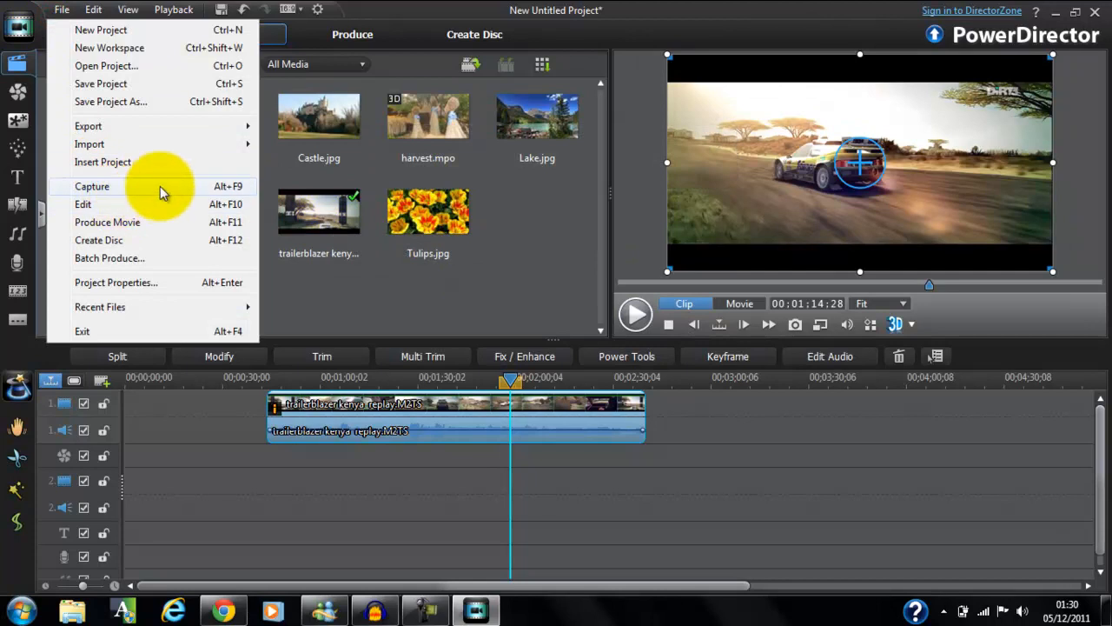
mouse_move(199, 144)
click(320, 144)
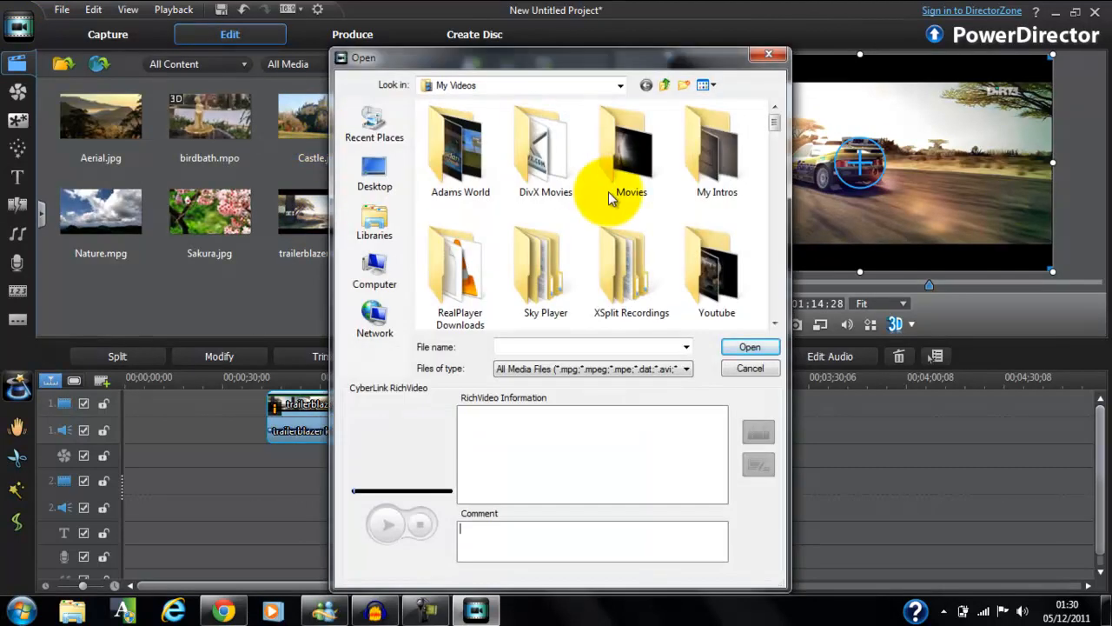
click(372, 174)
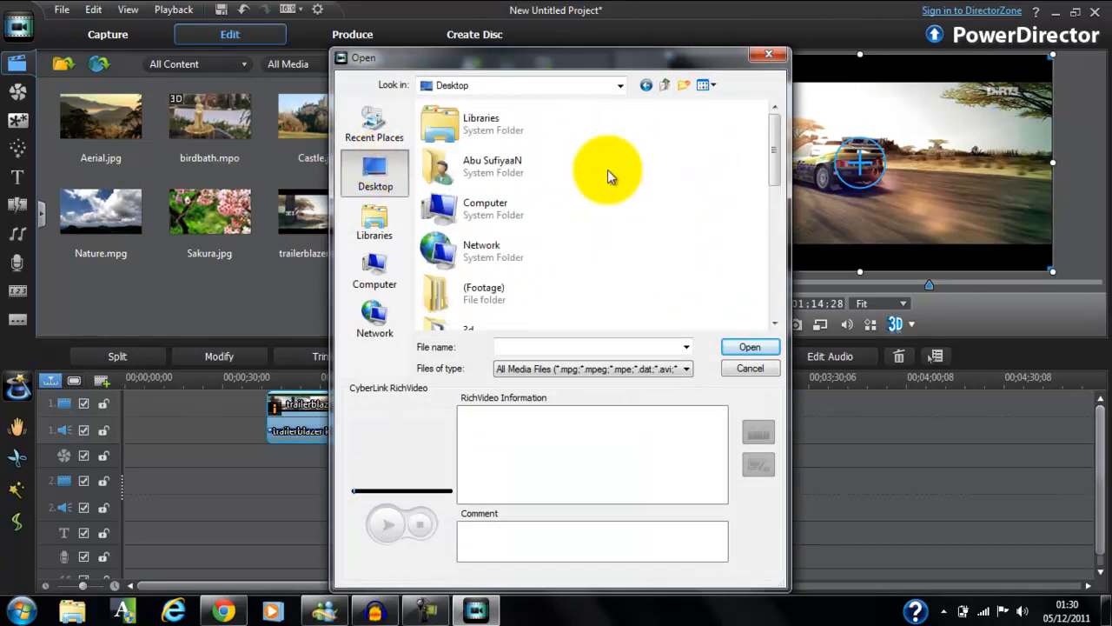
scroll(607, 170, down, 5)
scroll(609, 174, up, 4)
double_click(550, 216)
double_click(503, 201)
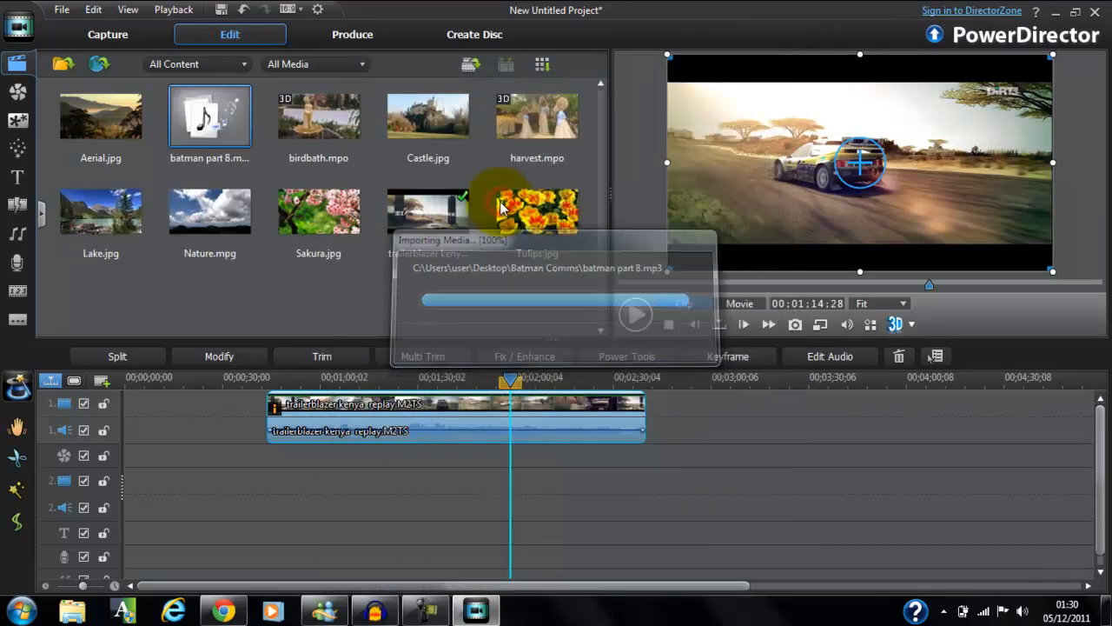
drag(223, 116, 261, 487)
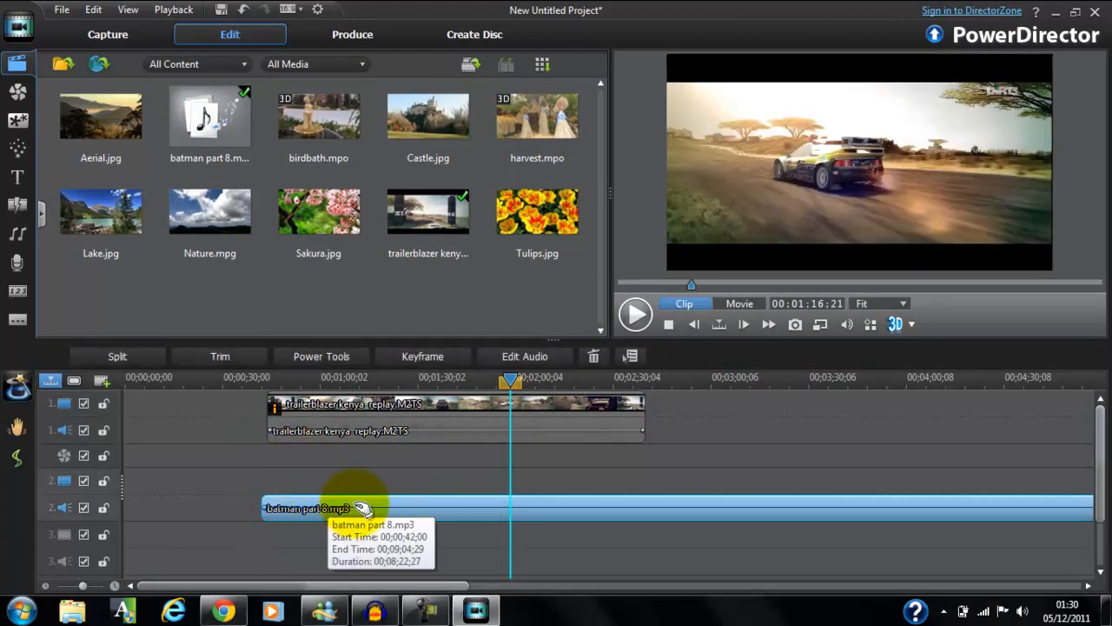
Play the timeline briefly from the playhead and again from the start of batman part 8.mp3, stopping each time.
click(643, 315)
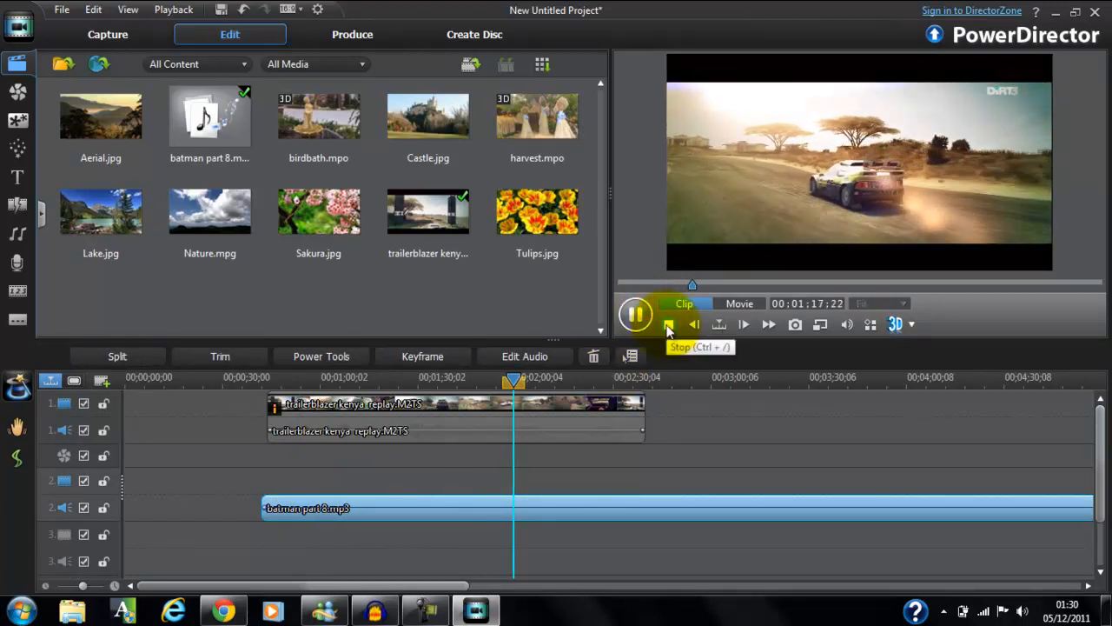
click(668, 324)
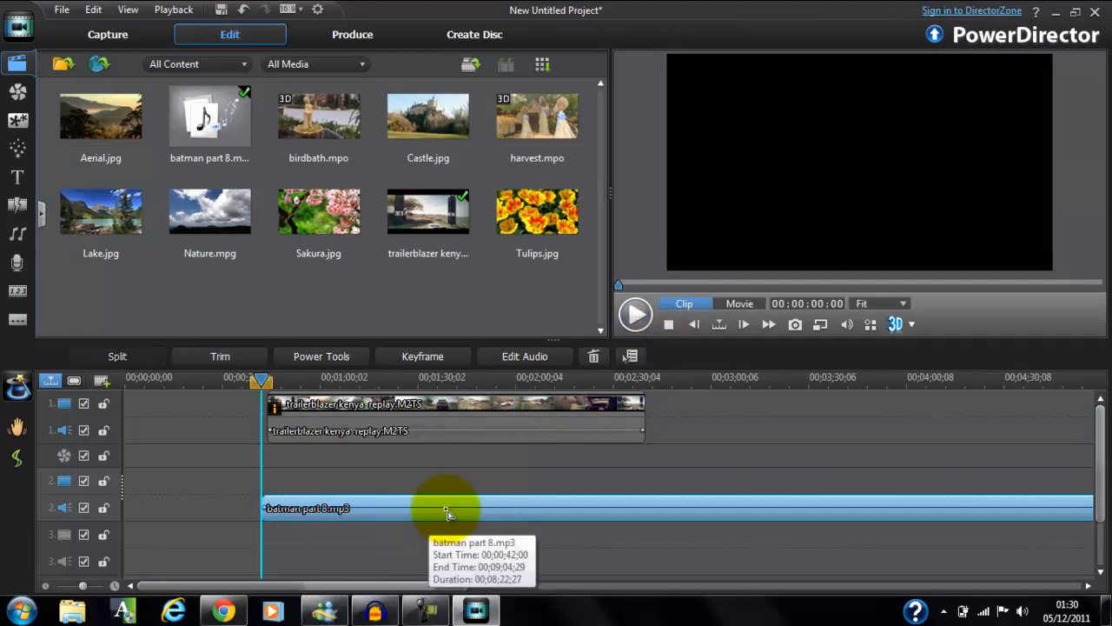
click(635, 316)
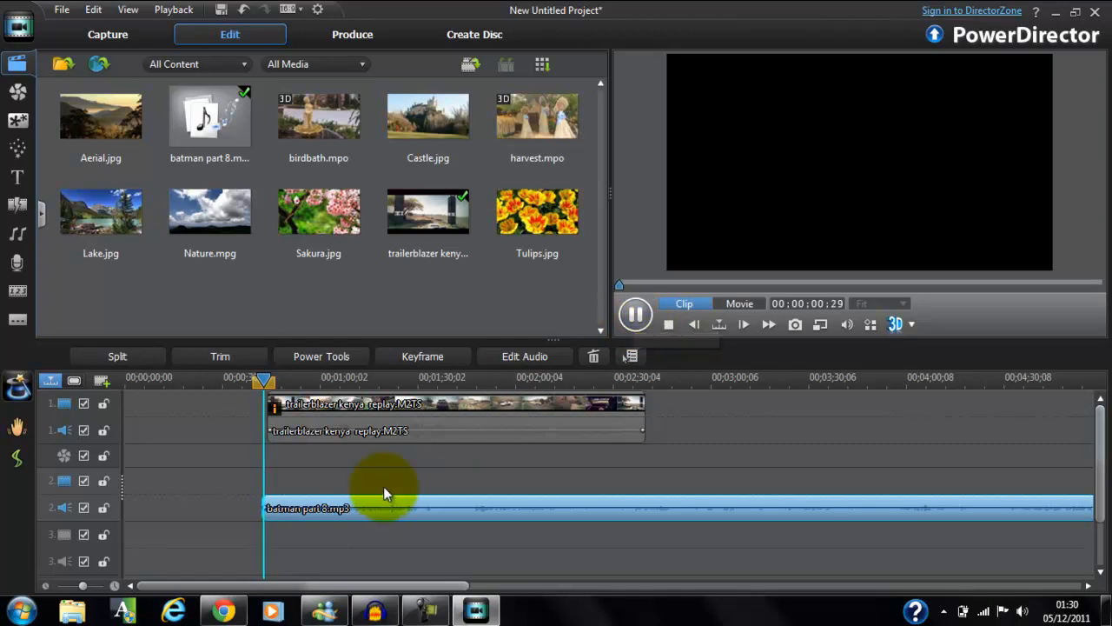
click(665, 327)
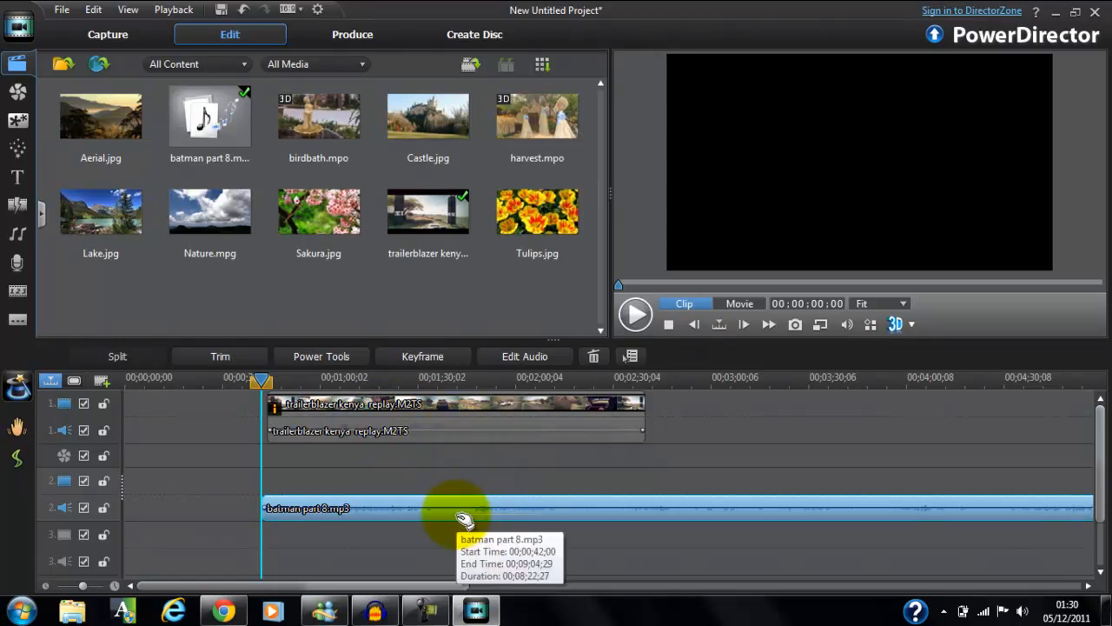
Select the replay clip and lower the volume keyframes at the ends of its audio.
click(457, 437)
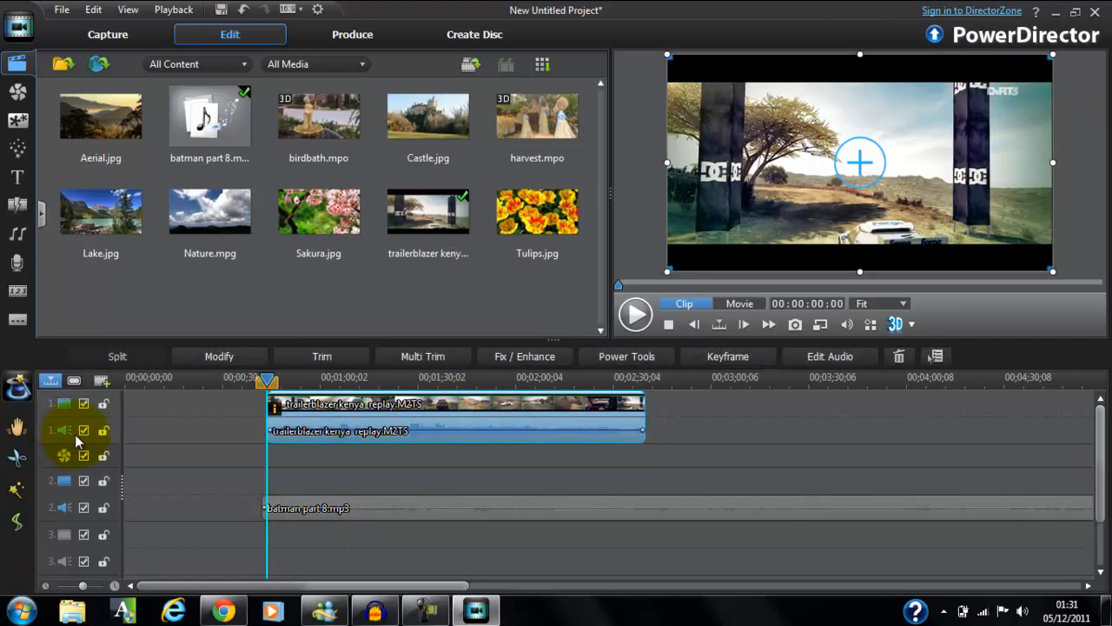
click(77, 436)
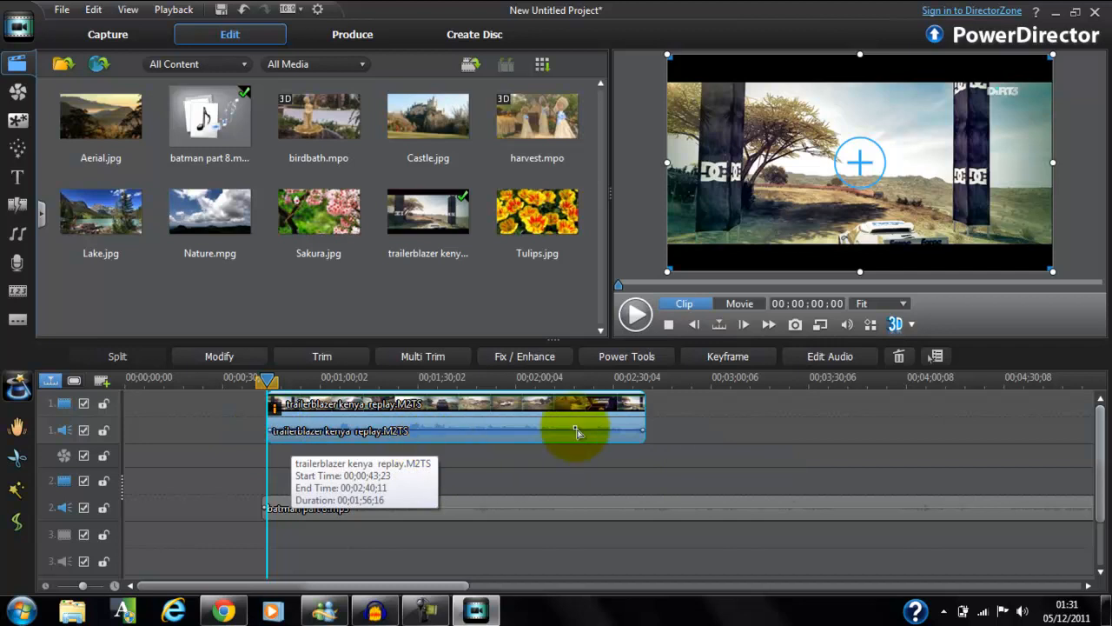
click(644, 432)
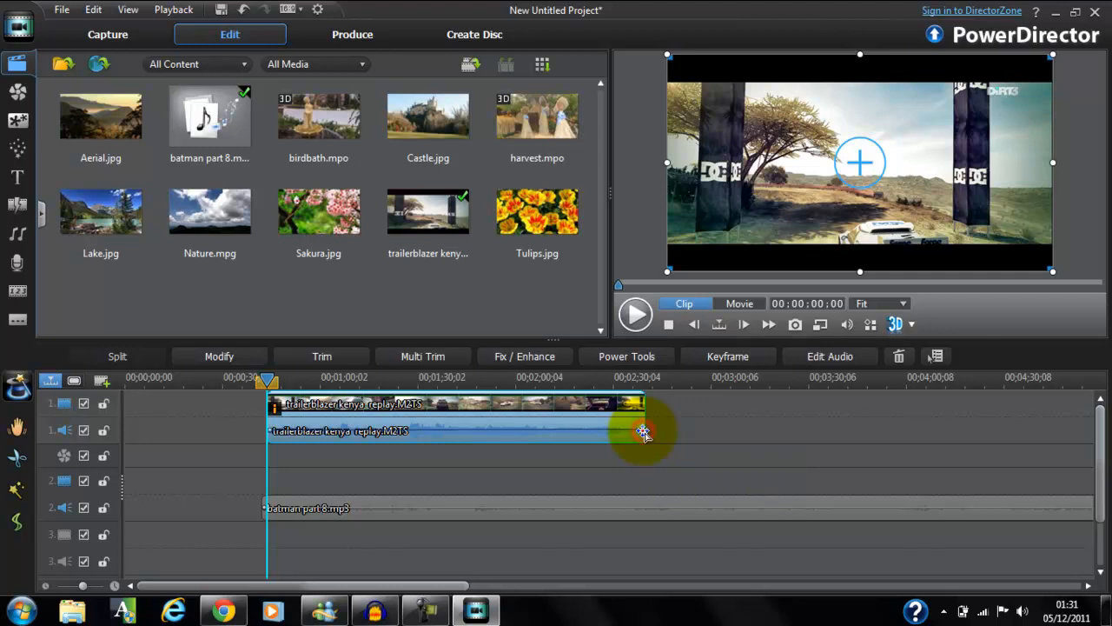
drag(644, 431, 643, 435)
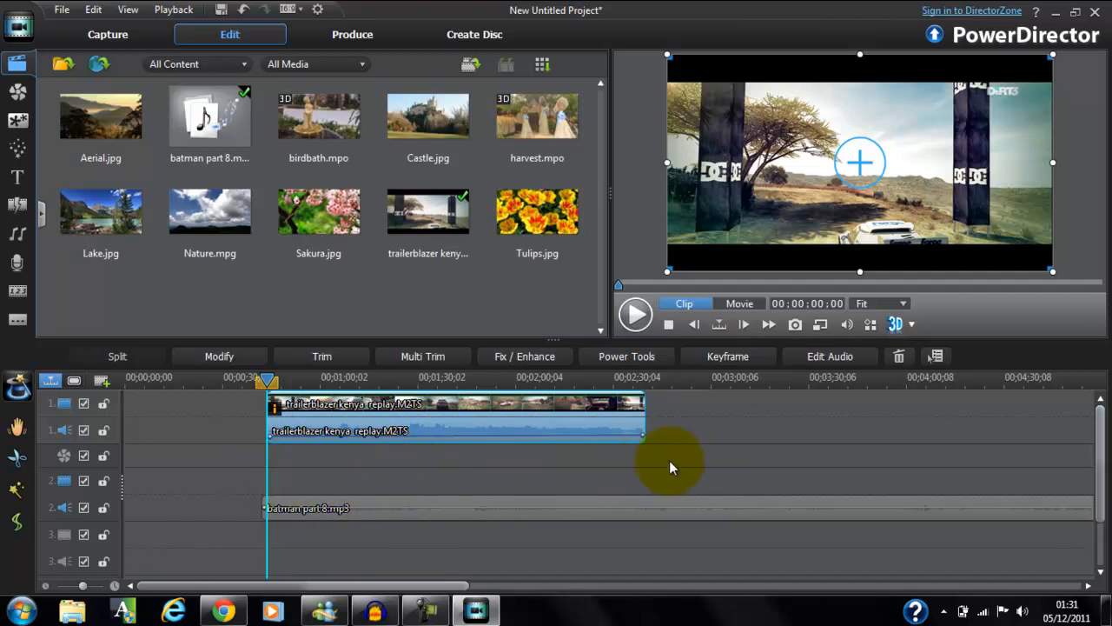
Raise the volume keyframe at the end of the replay clip's audio and undo that change.
drag(641, 434, 639, 427)
click(639, 427)
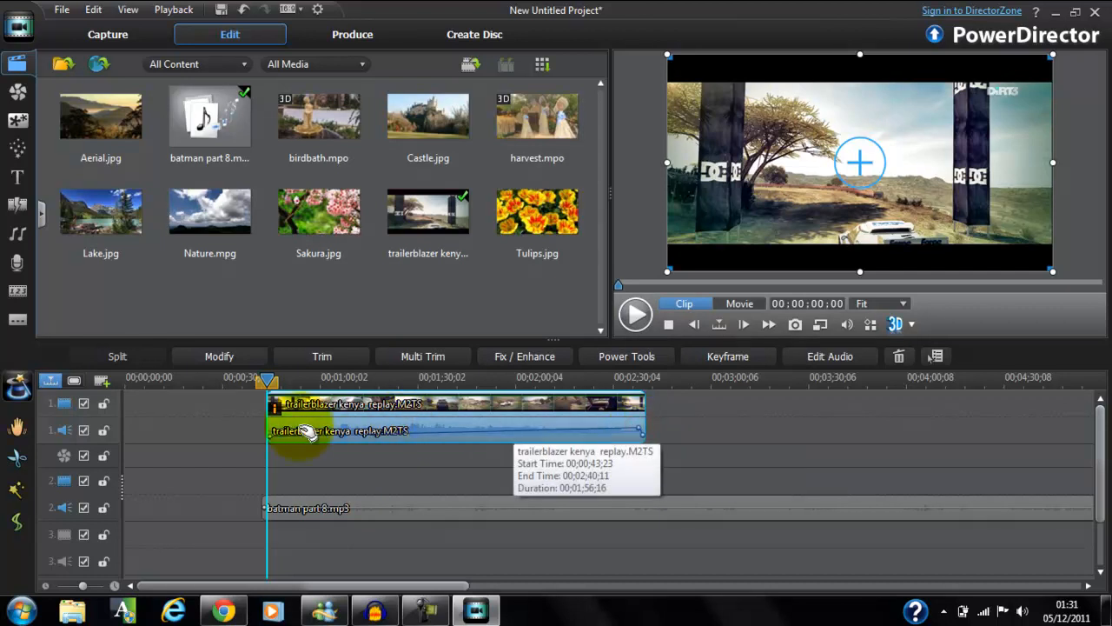
key(ctrl+z)
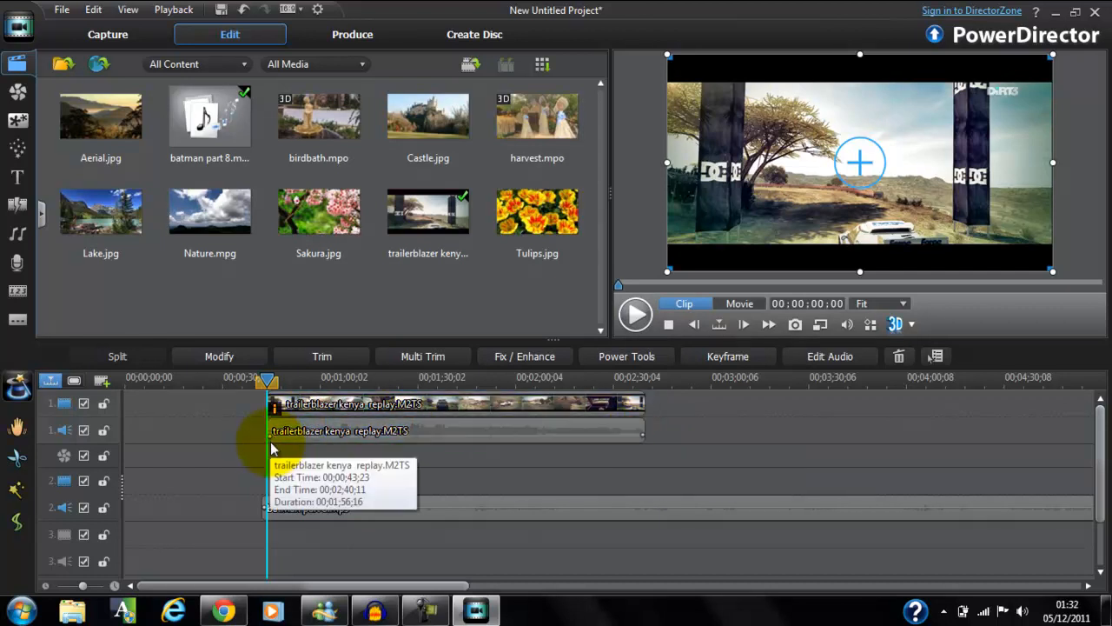
Raise the volume keyframes at the end and start of the replay clip's audio, and add another keyframe near its middle.
drag(645, 437, 645, 432)
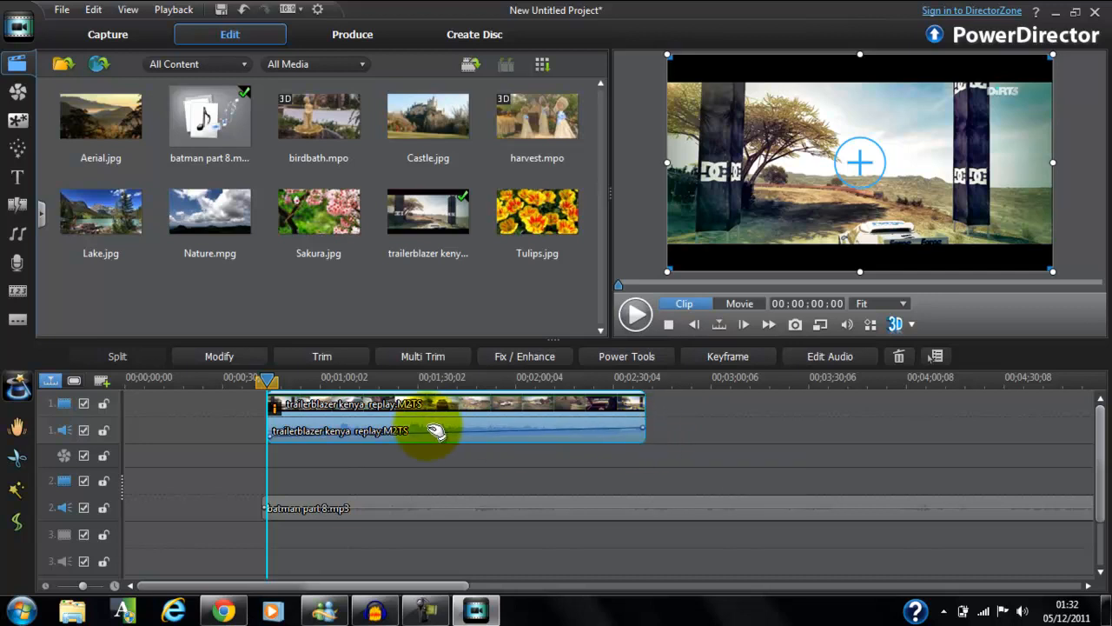
drag(271, 436, 271, 430)
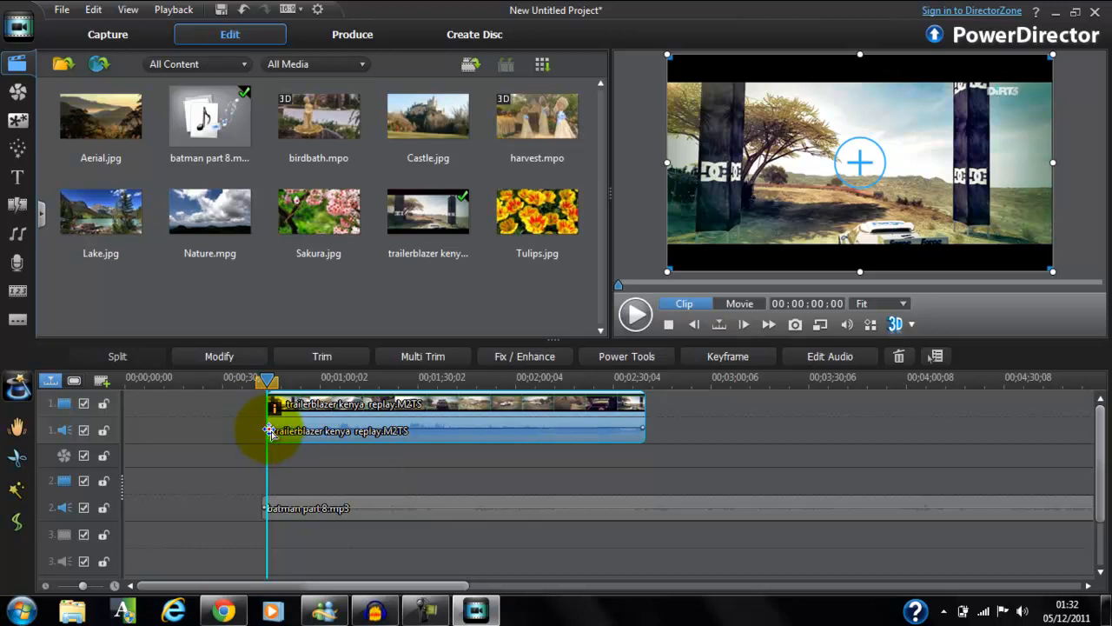
click(467, 428)
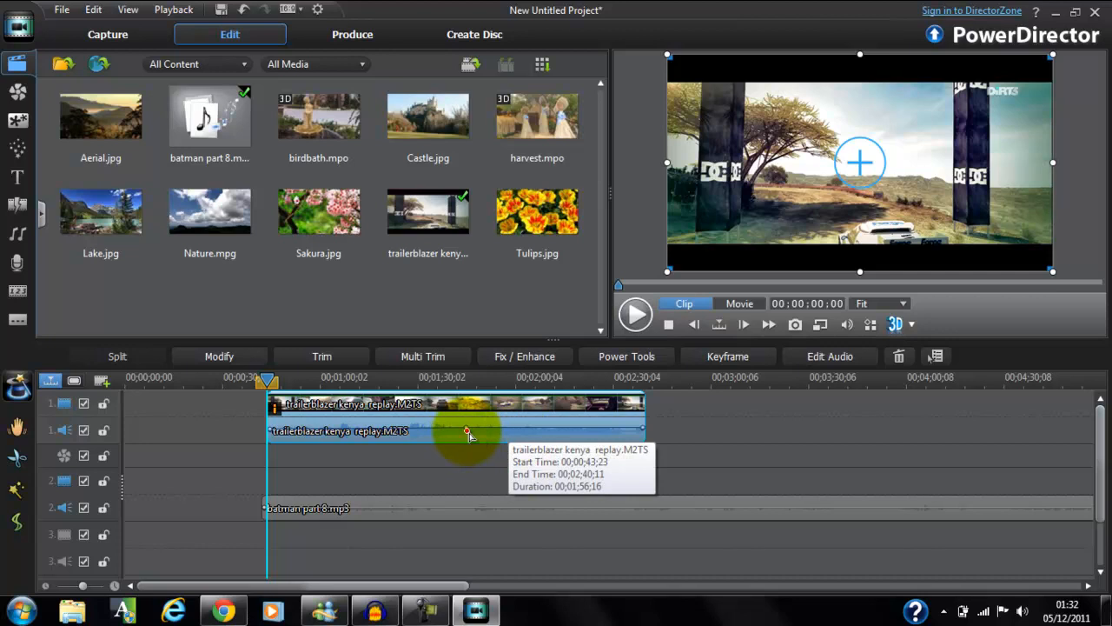
mouse_move(467, 429)
mouse_down()
mouse_move(468, 447)
mouse_move(464, 415)
mouse_move(462, 427)
mouse_up()
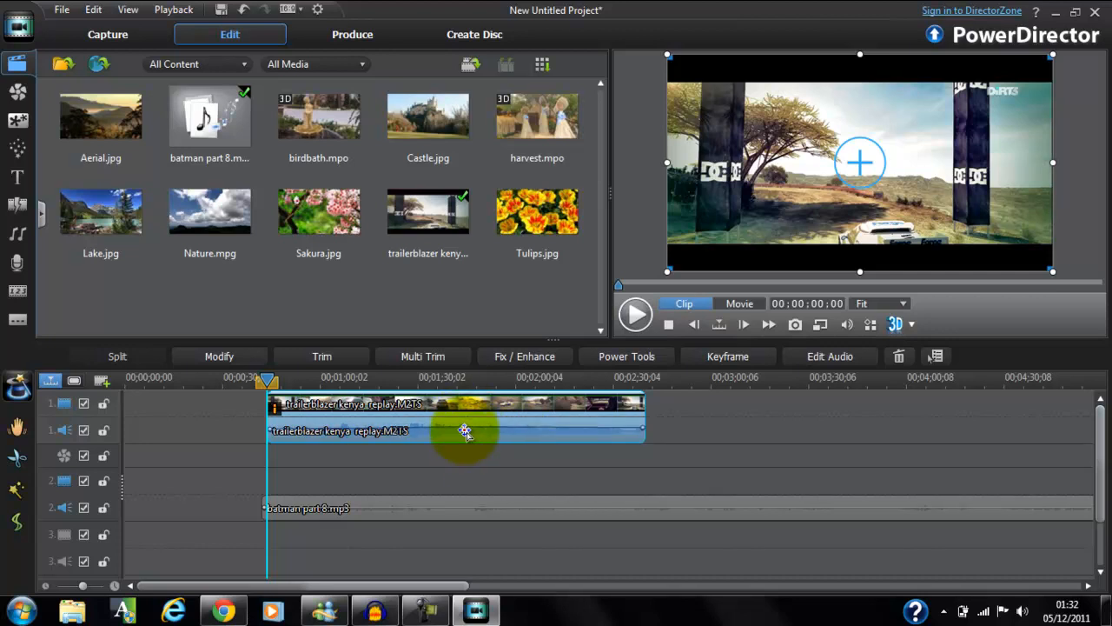
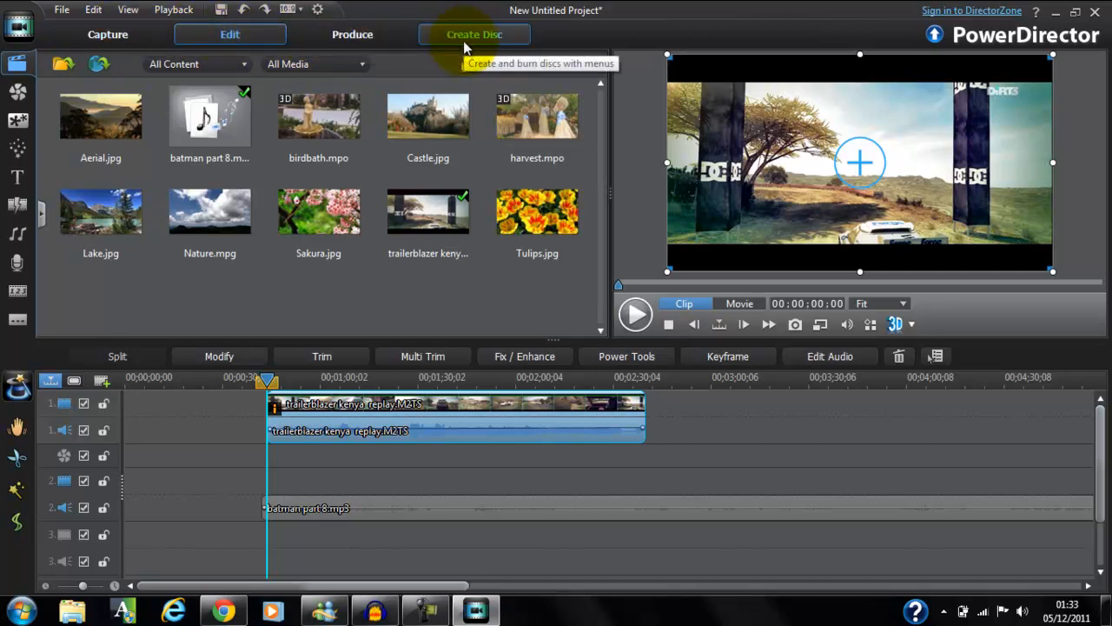
Open the project's production settings and examine the device output formats, including the Sony one.
click(329, 33)
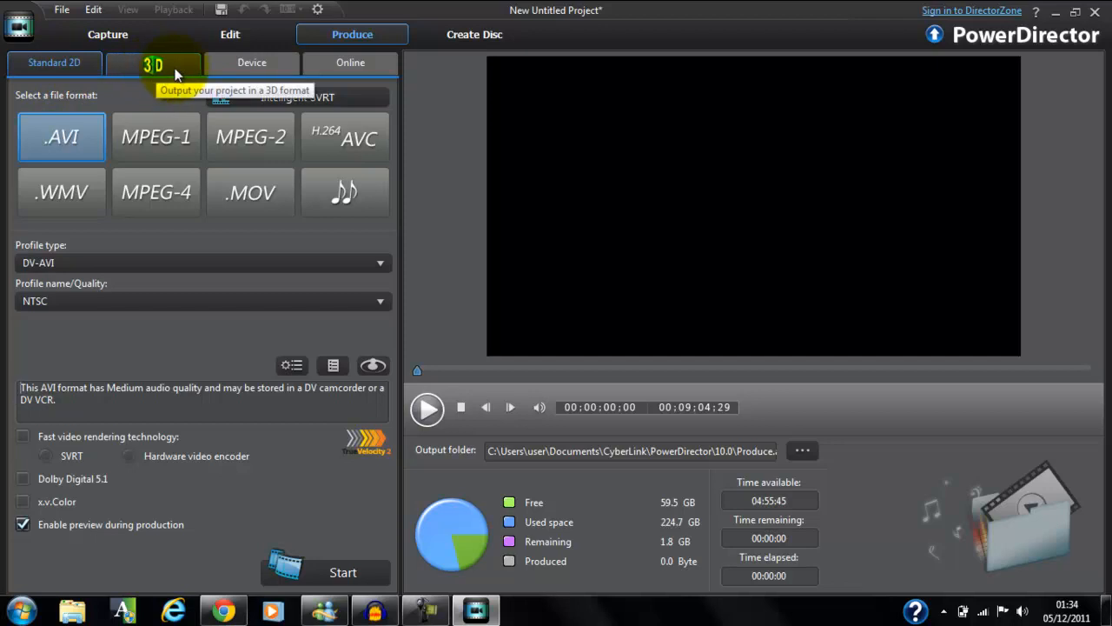
click(253, 68)
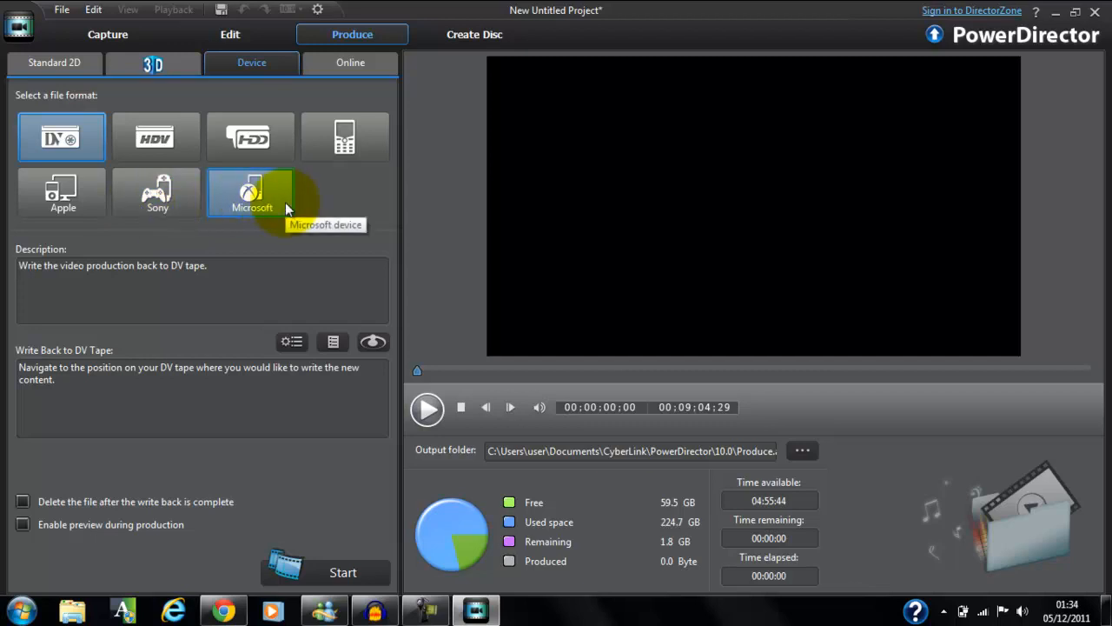
click(163, 199)
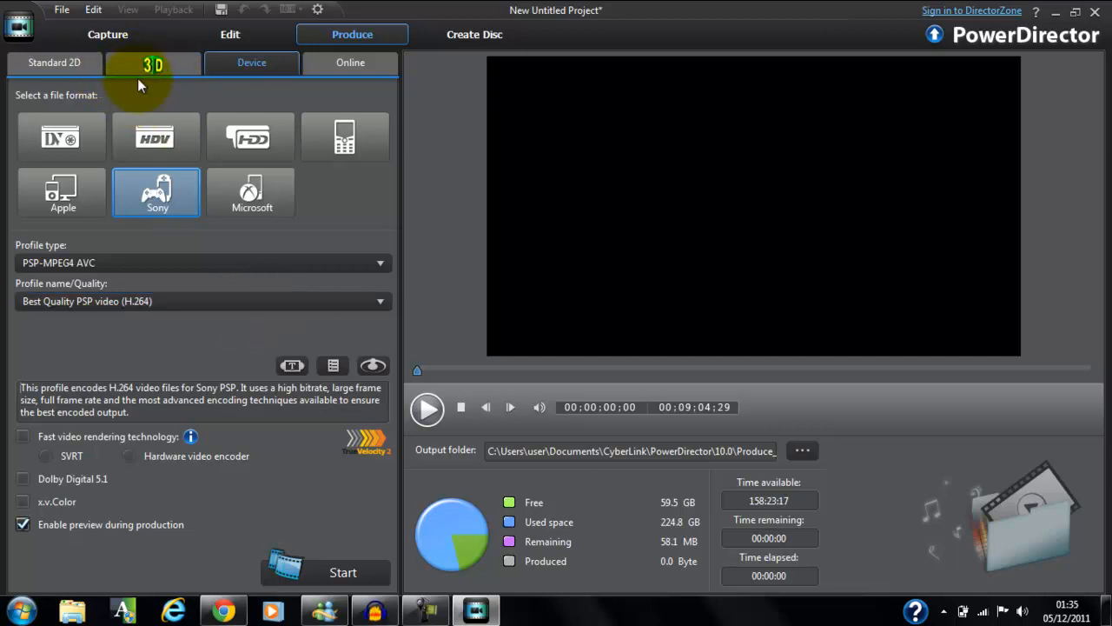
Return to the standard 2D output formats and choose MPEG-4, comparing it with AVI.
click(78, 69)
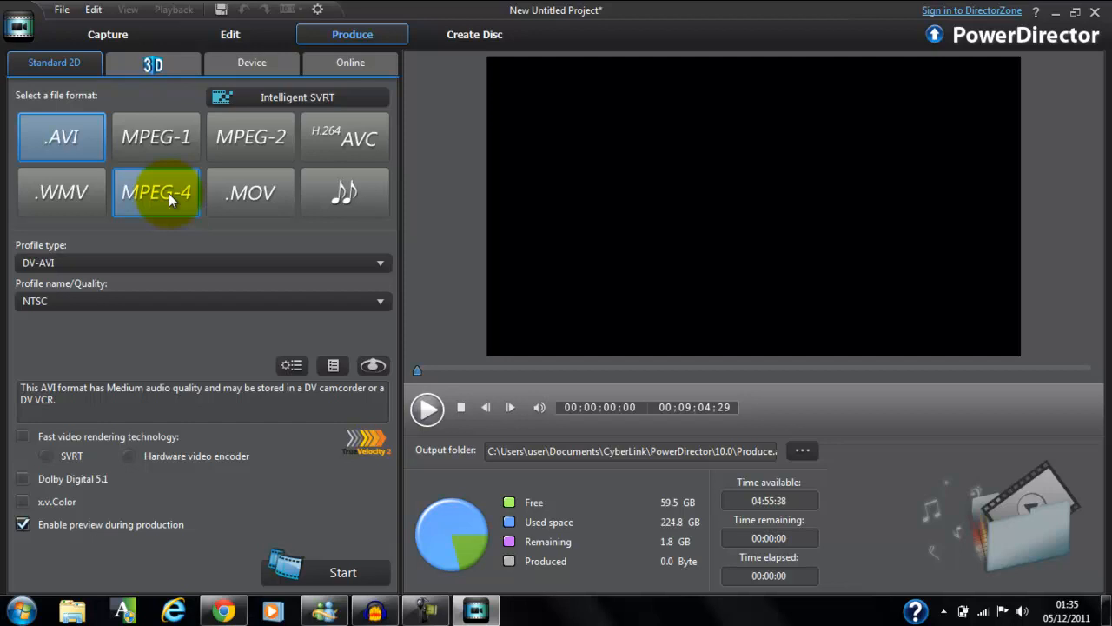
click(169, 192)
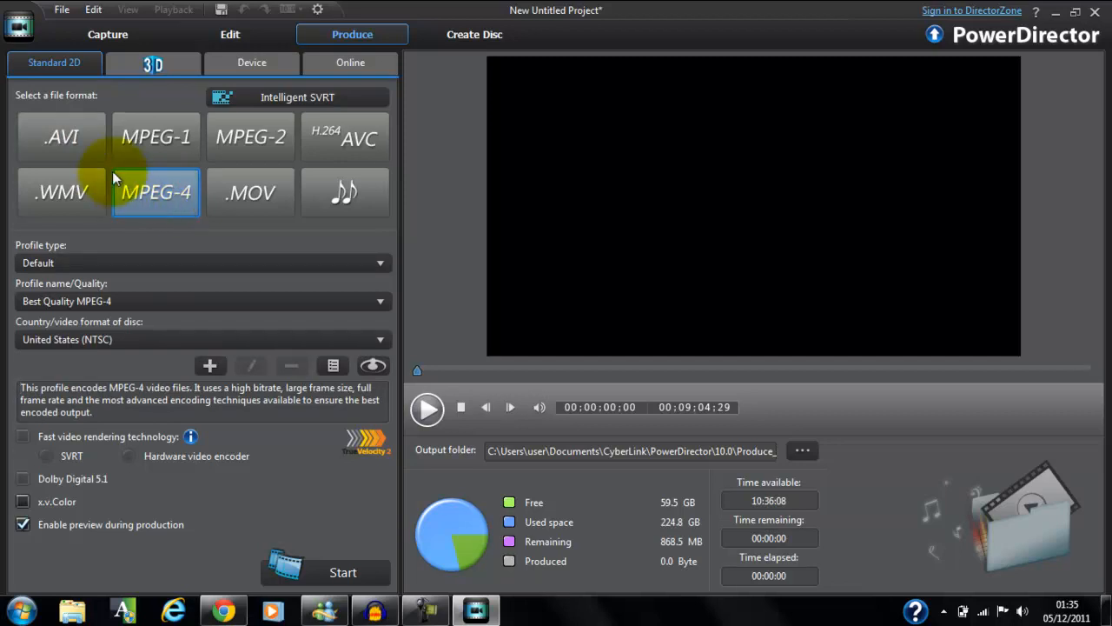
click(84, 144)
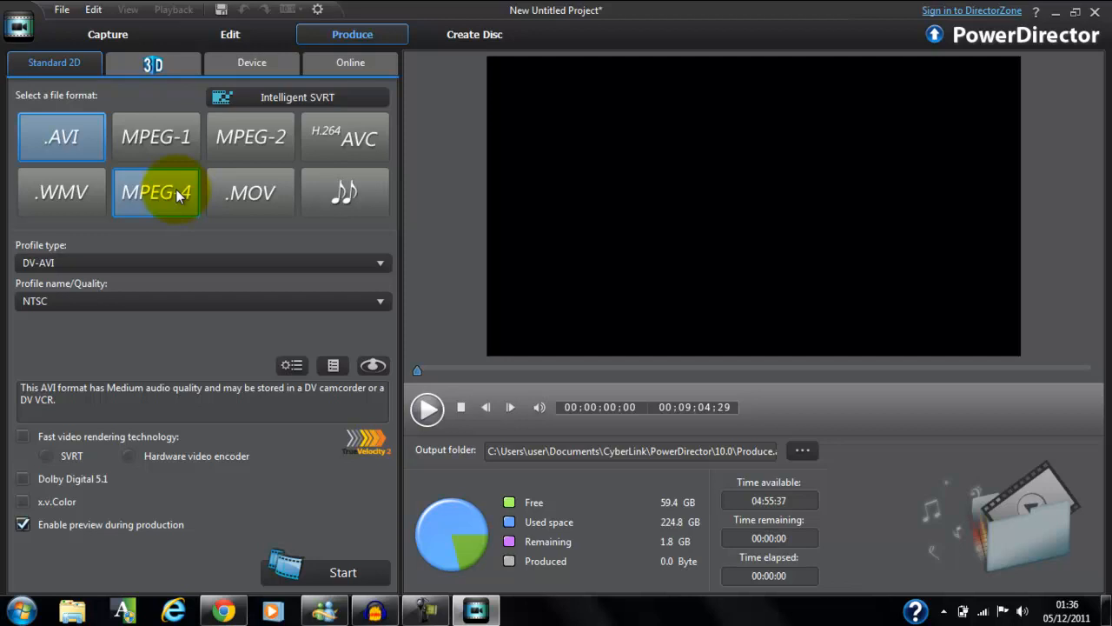
click(176, 191)
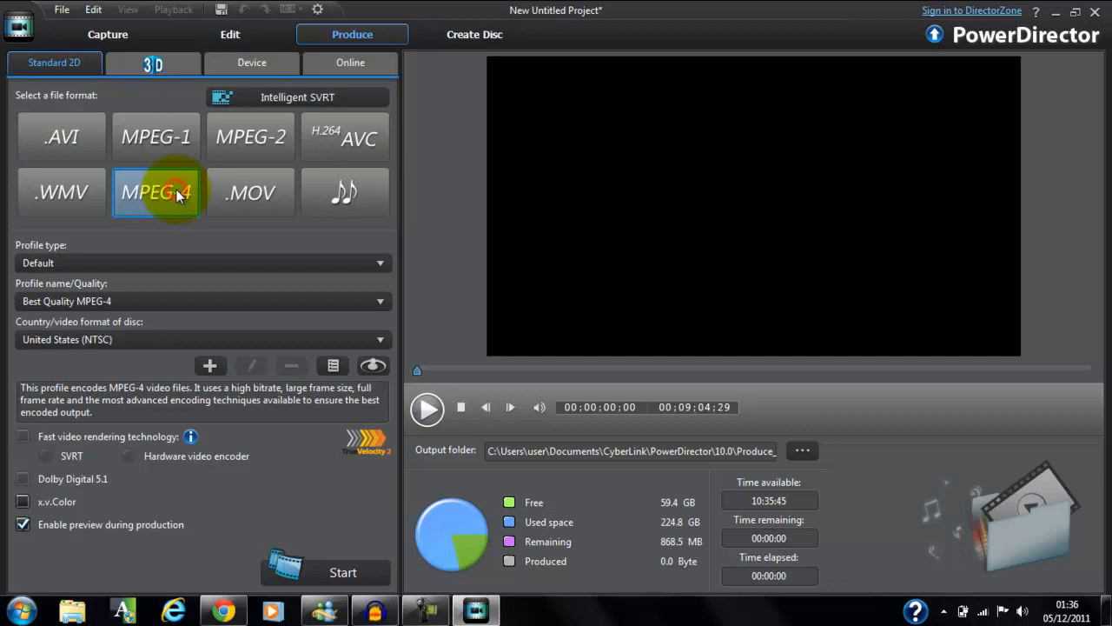
Set the MPEG-4 profile type to Custom and select Custom Profile -2 as the quality profile.
click(226, 269)
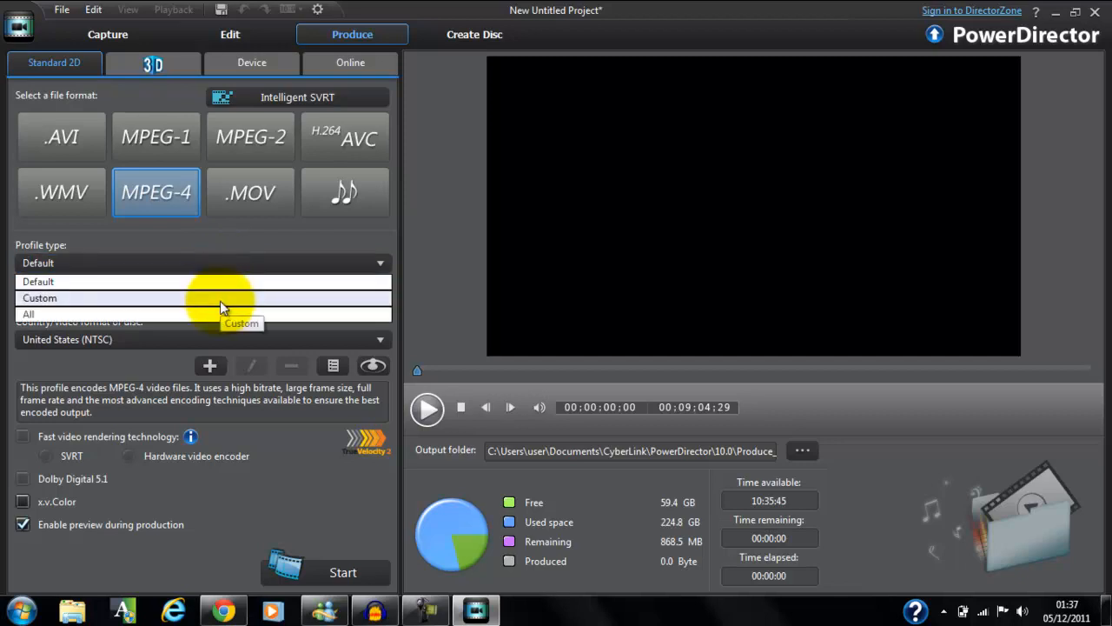
click(220, 298)
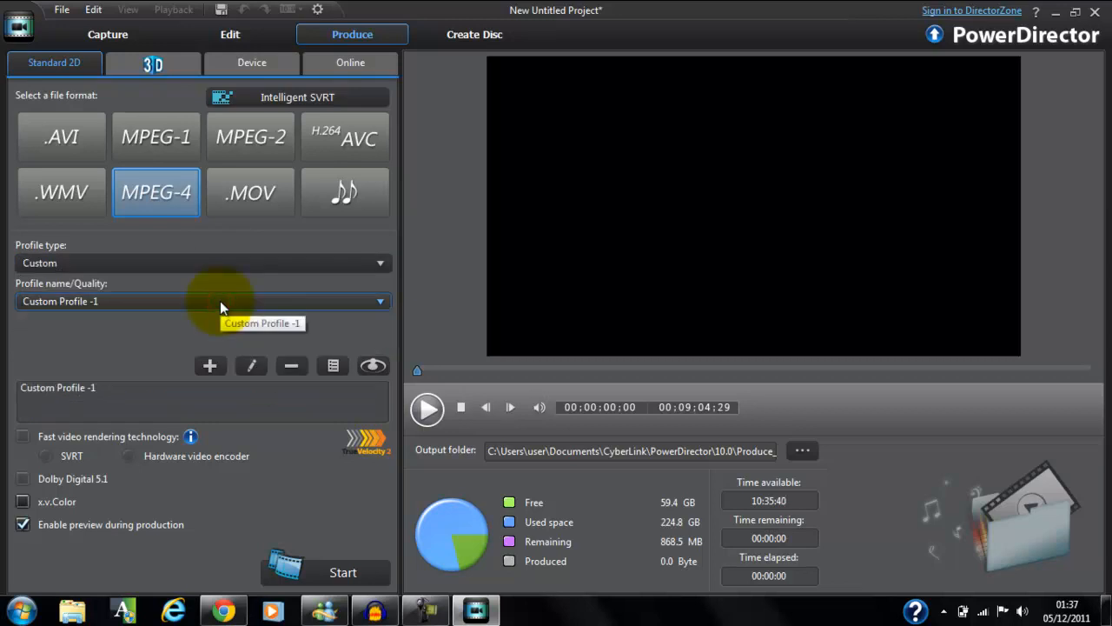
click(237, 302)
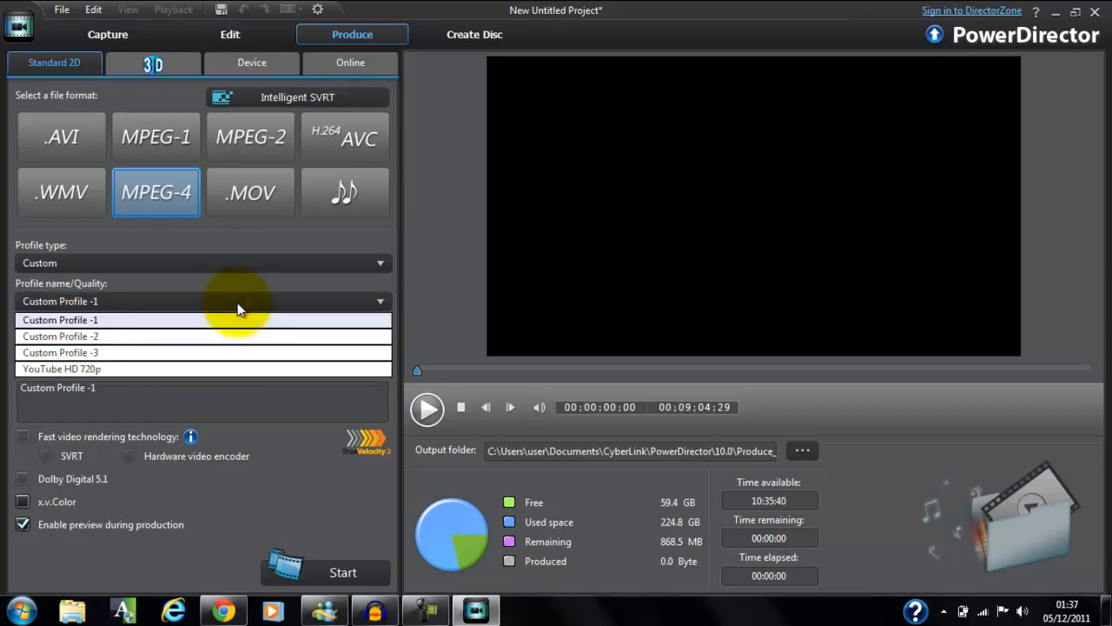
click(166, 337)
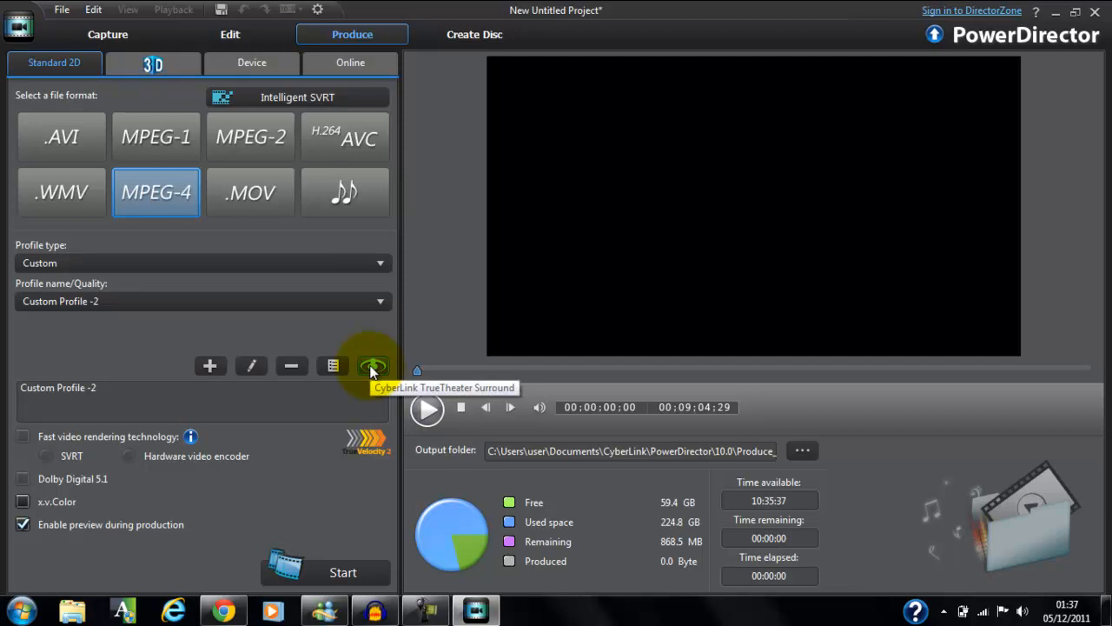
Open Custom Profile -2 for editing and examine its full list of properties.
click(253, 368)
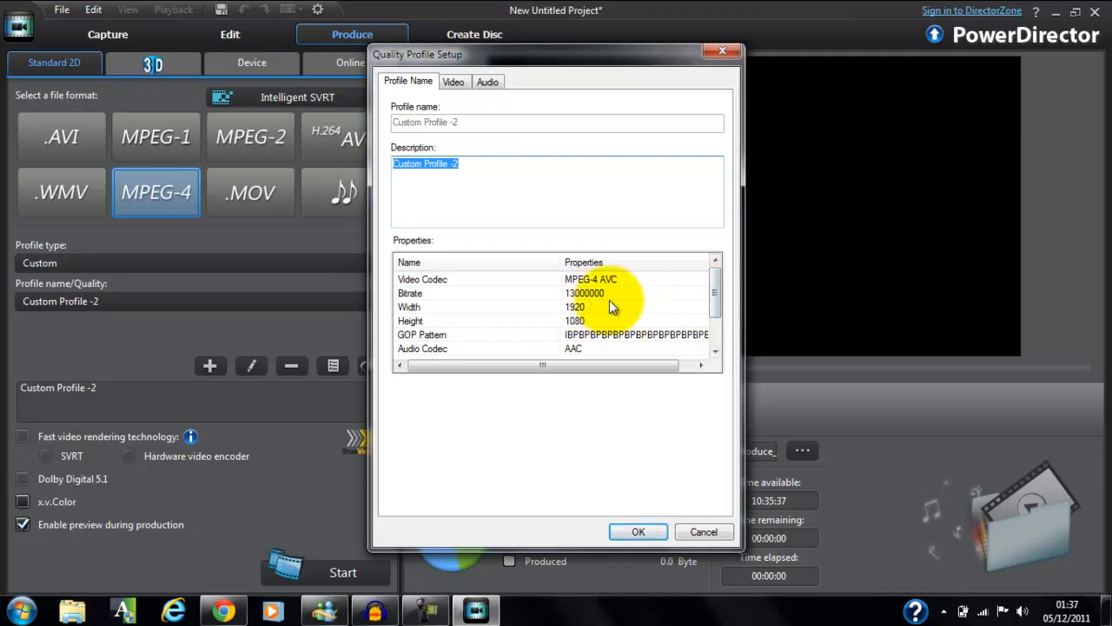
click(718, 291)
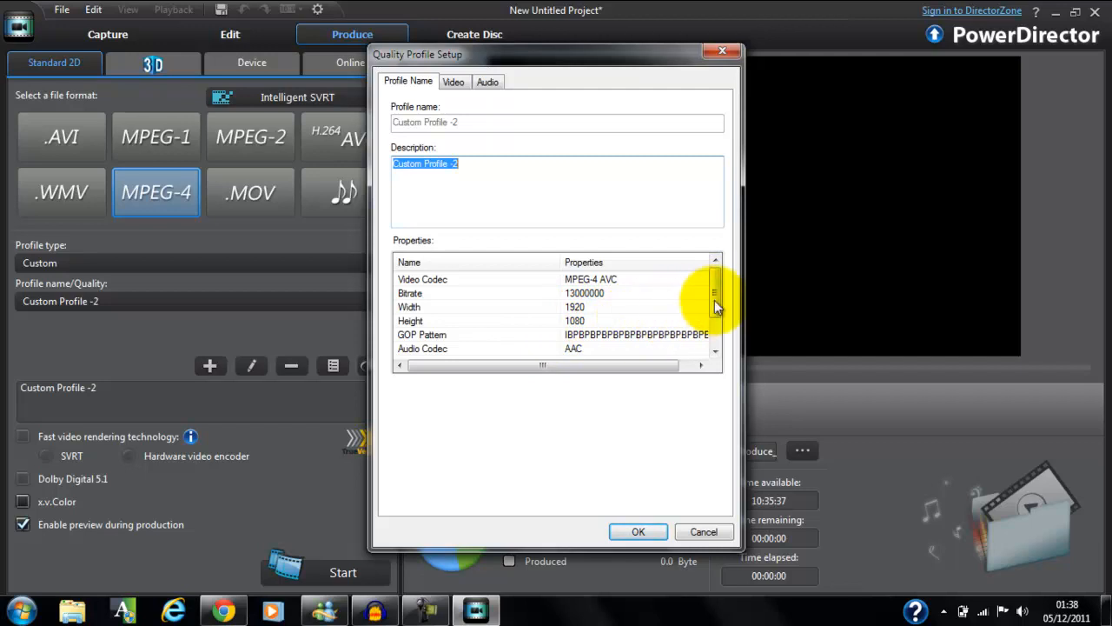
drag(720, 300, 719, 337)
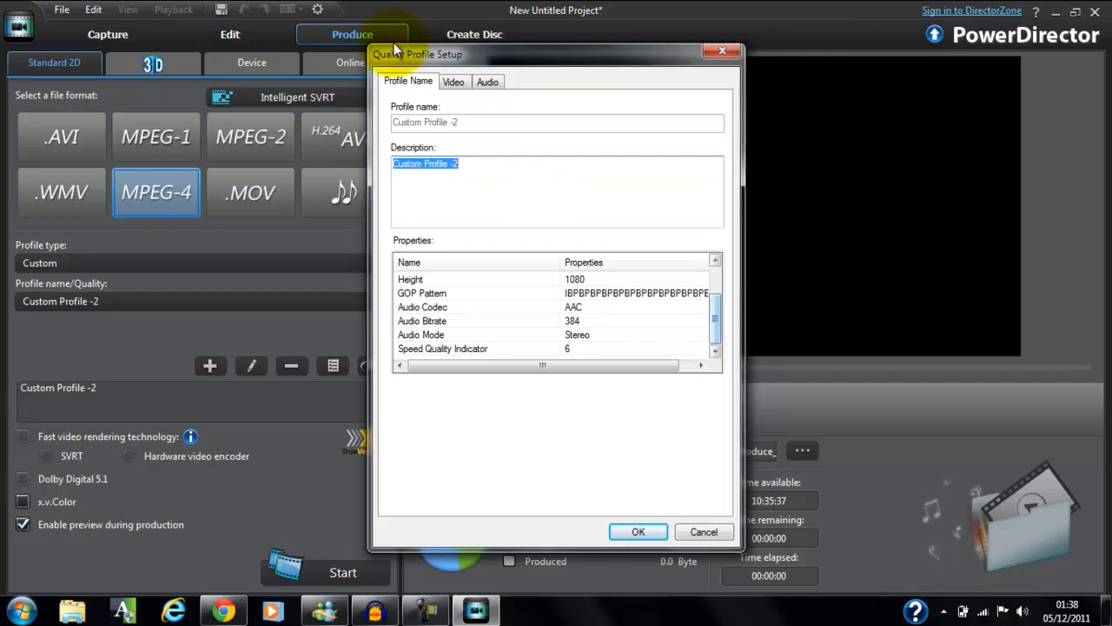
Set the profile's video resolution to 1280x720 and choose a frame rate of 29.97.
click(452, 83)
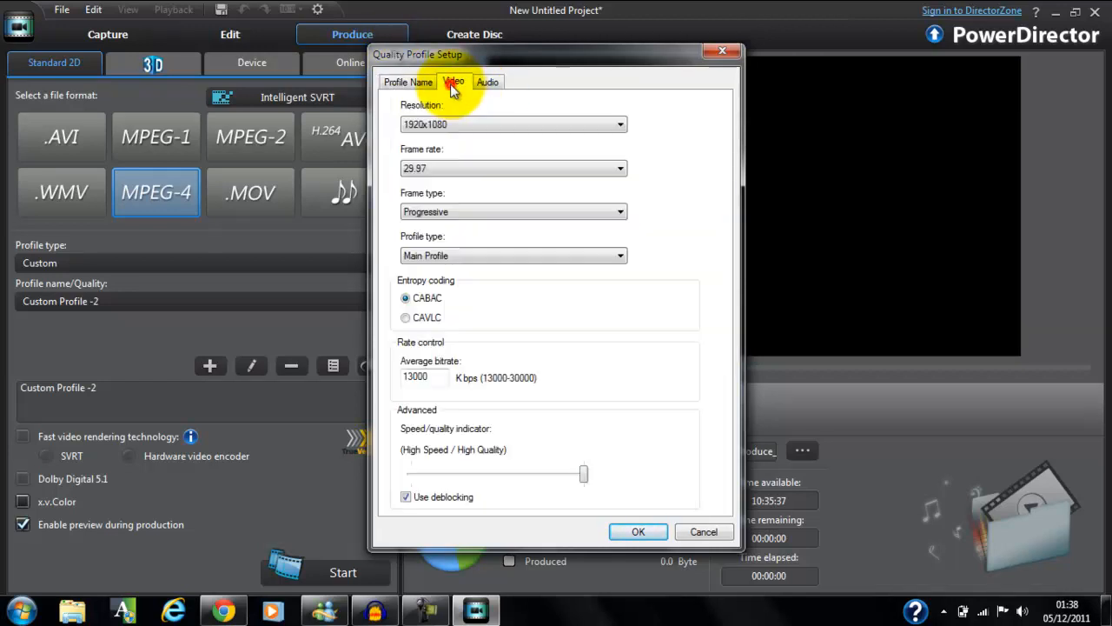
click(519, 126)
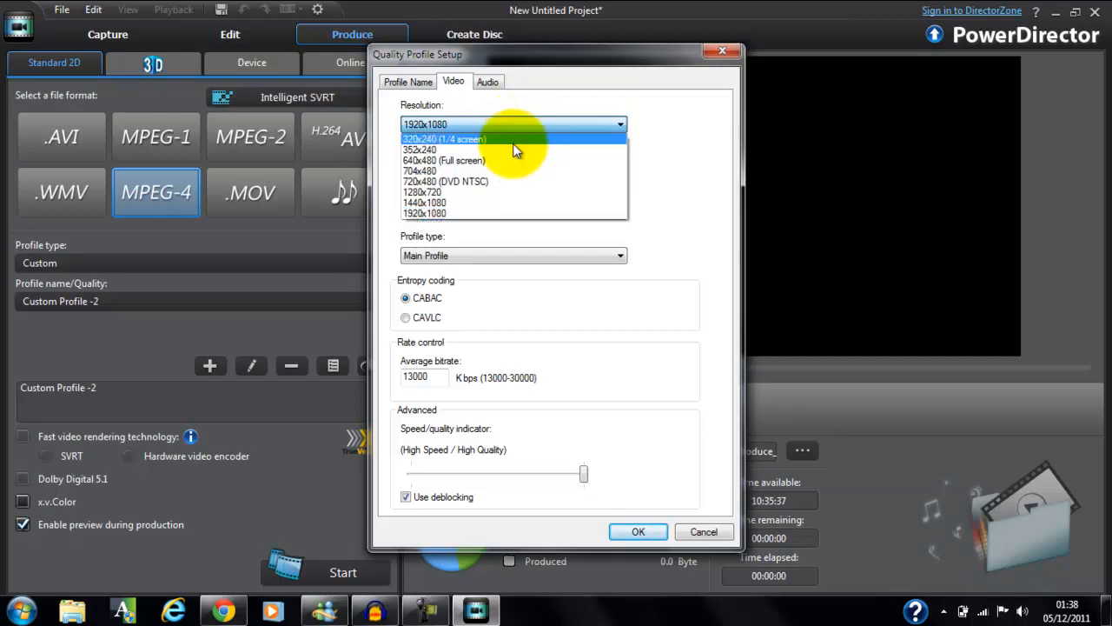
click(530, 195)
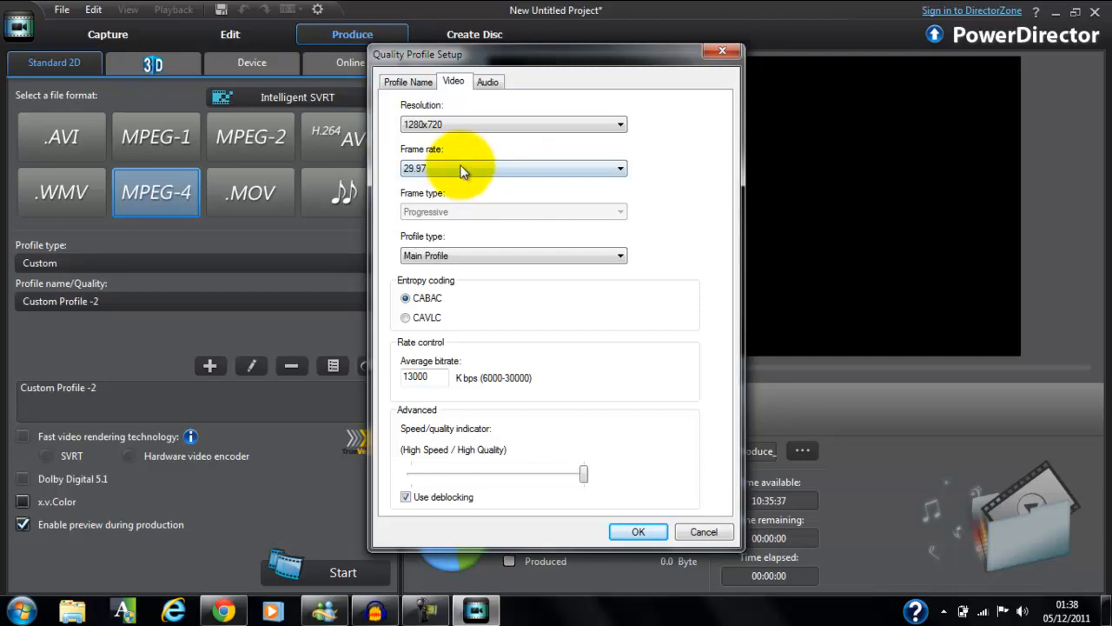
click(522, 179)
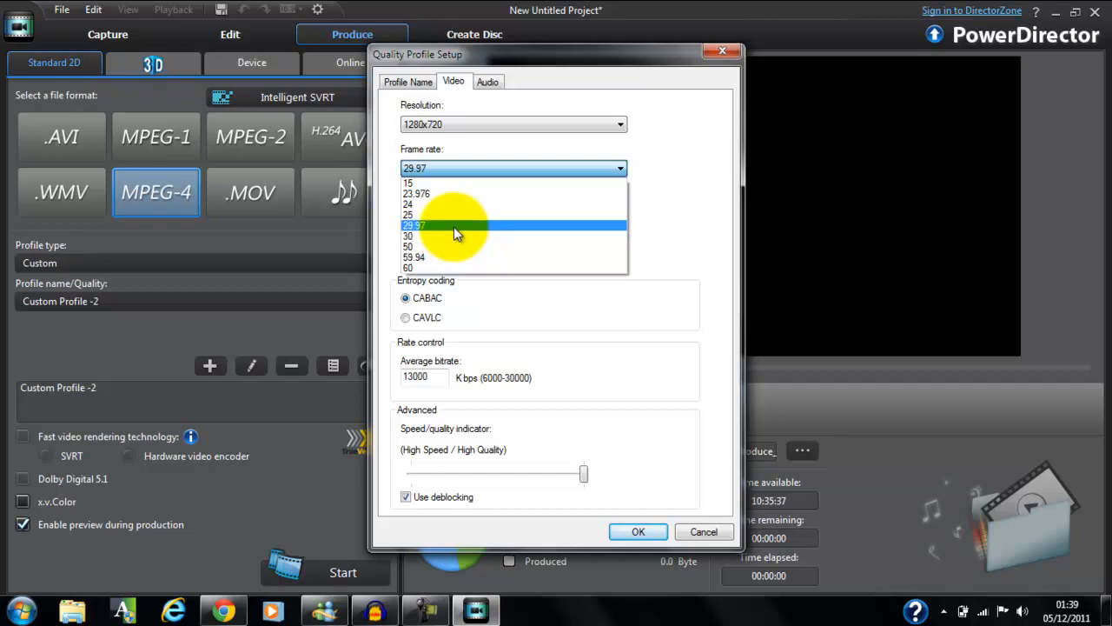
click(453, 226)
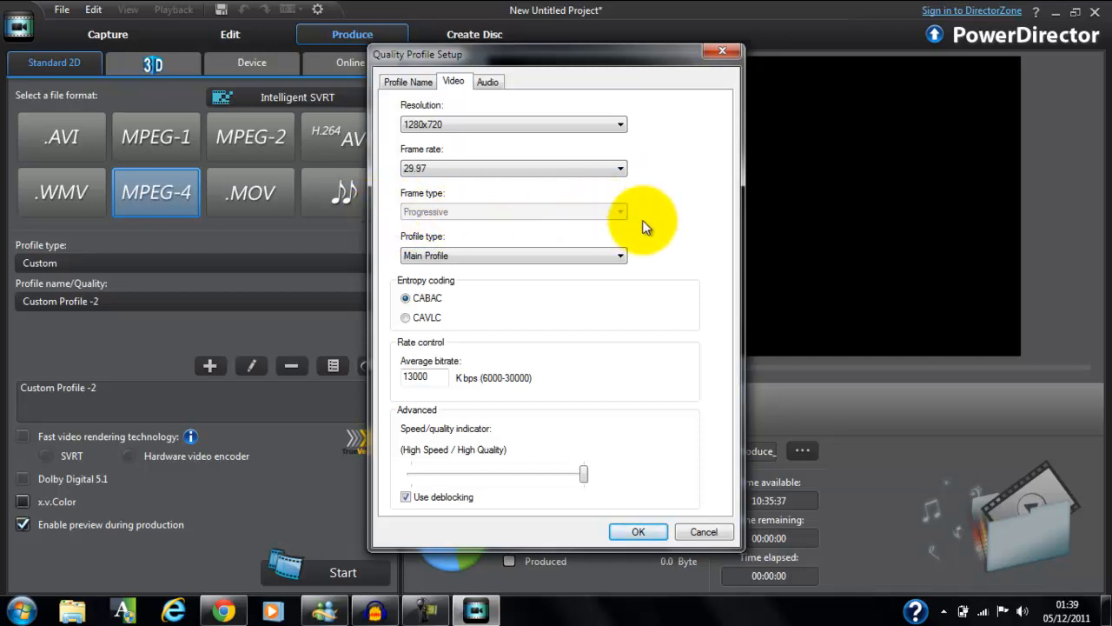
Check the profile type options and the audio settings, and save the changes to Custom Profile -2.
click(598, 256)
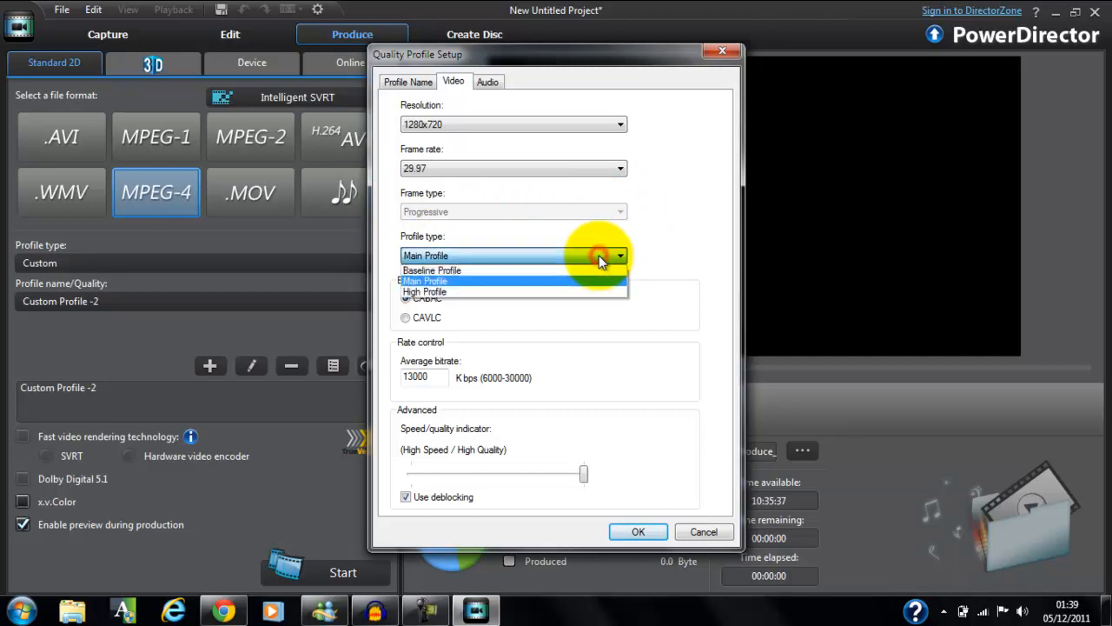
click(599, 255)
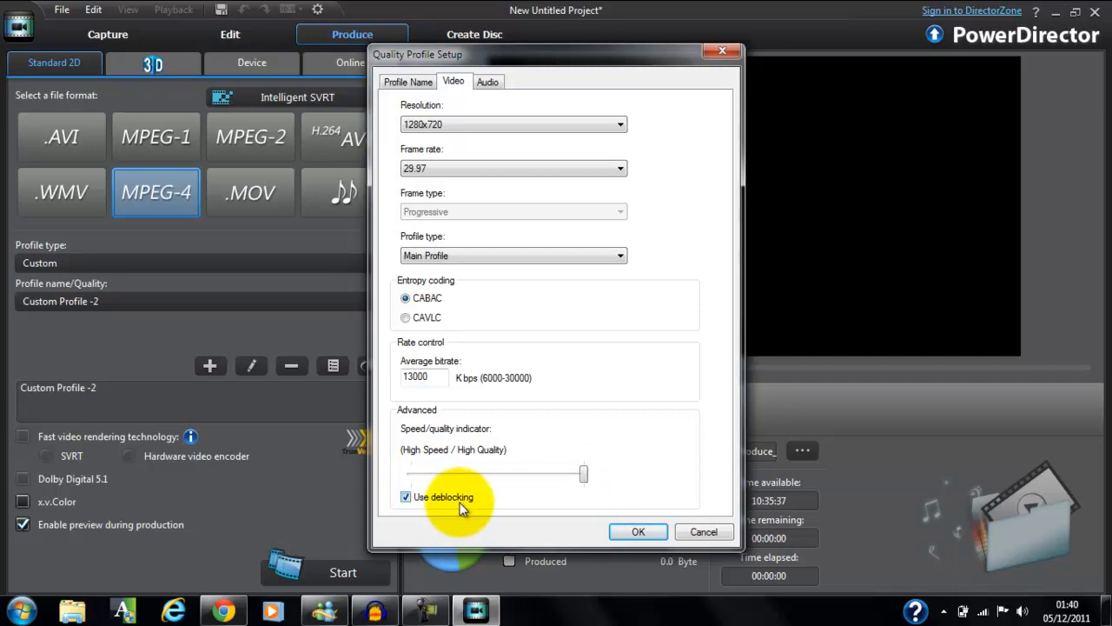
click(481, 89)
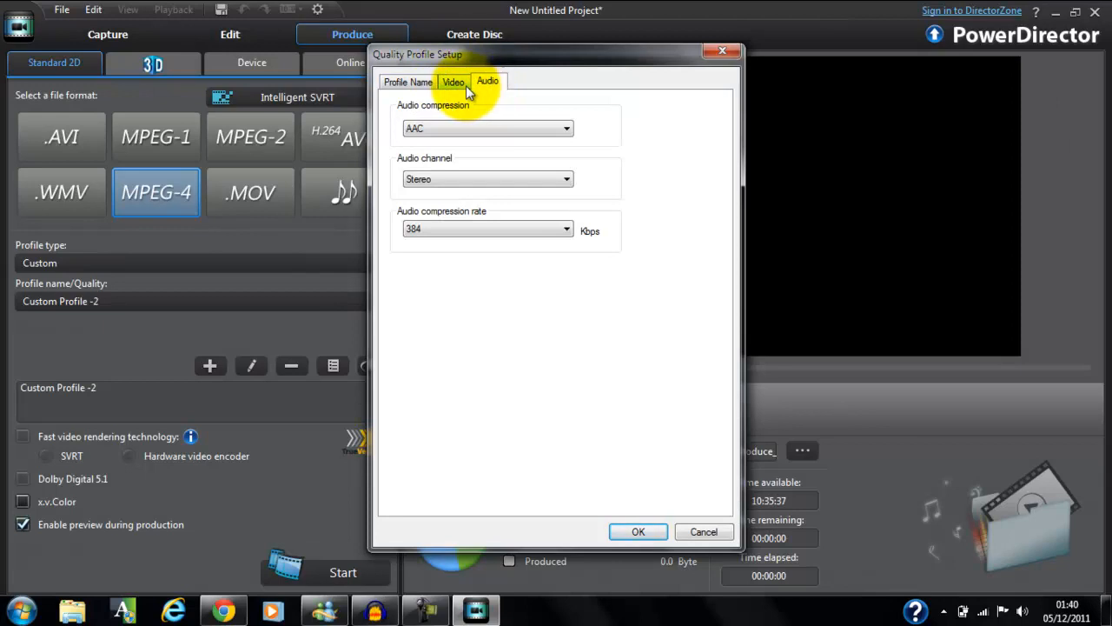
click(458, 82)
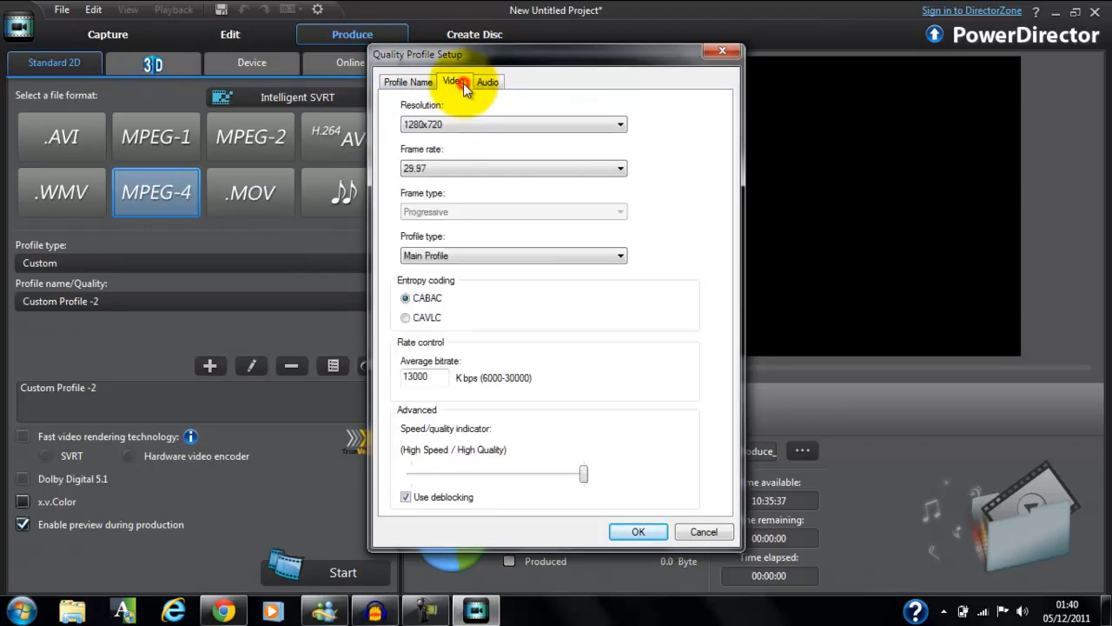
click(638, 531)
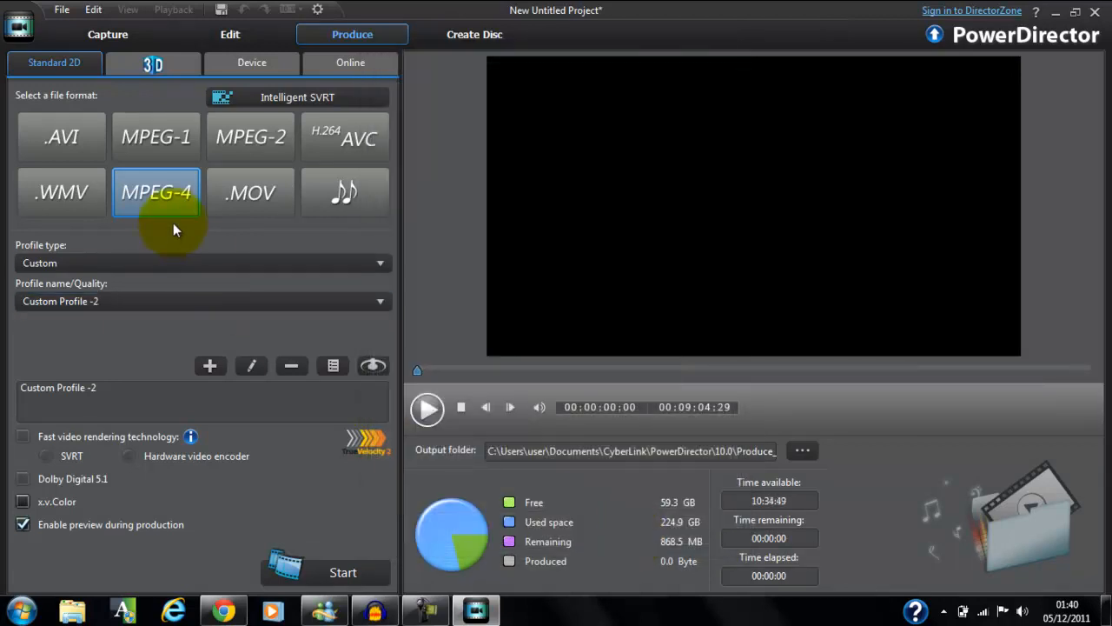
Reopen Custom Profile -2 to check its video settings and profile name, and close it without saving.
click(188, 266)
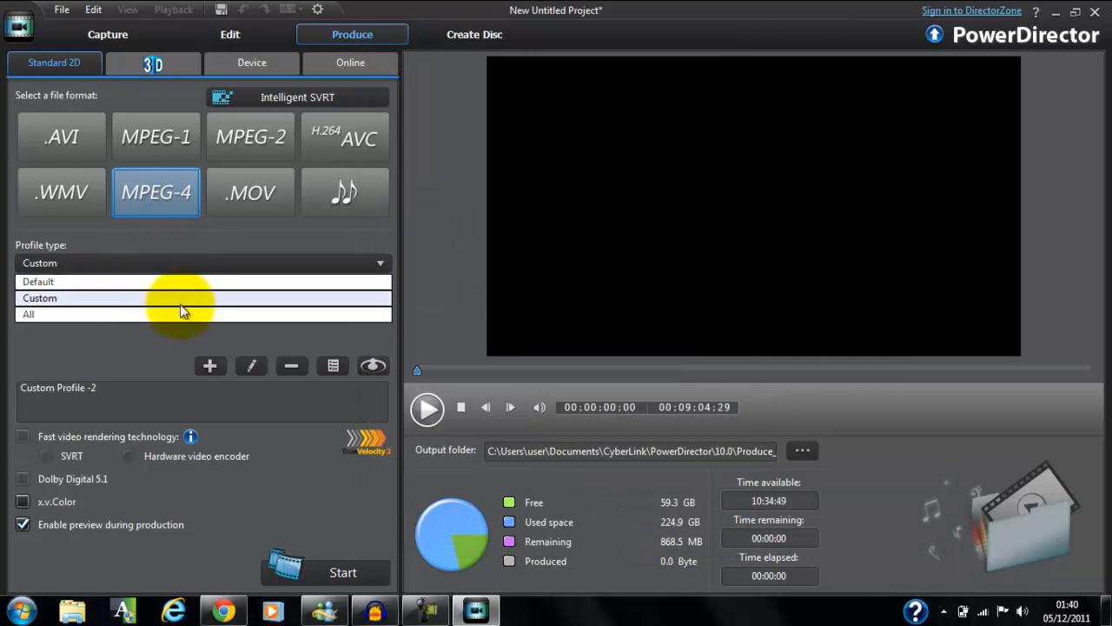
click(249, 366)
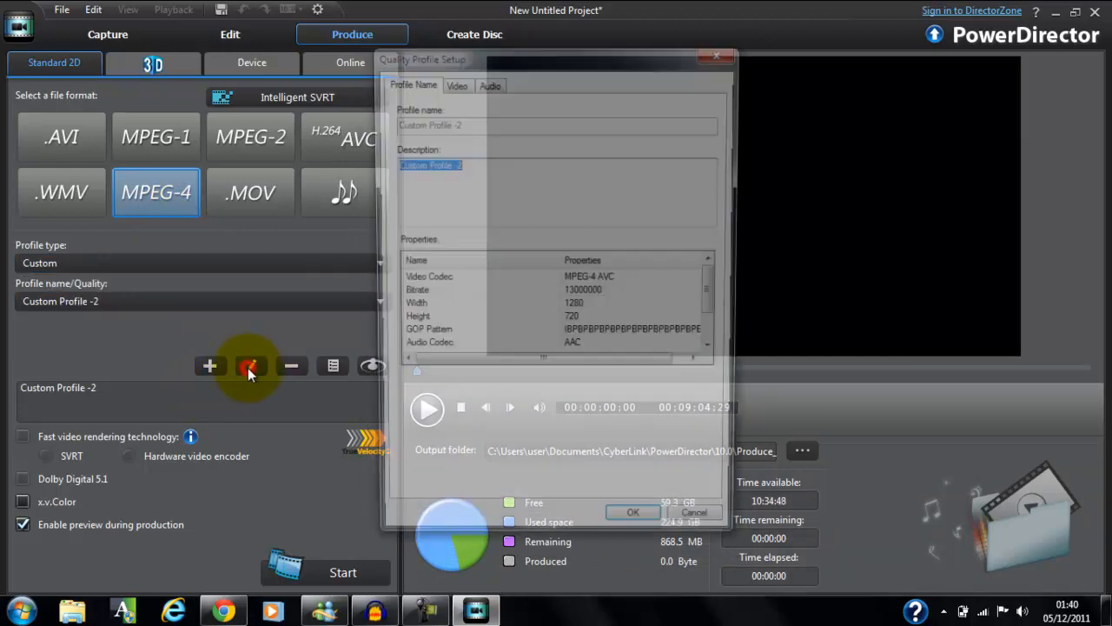
click(455, 84)
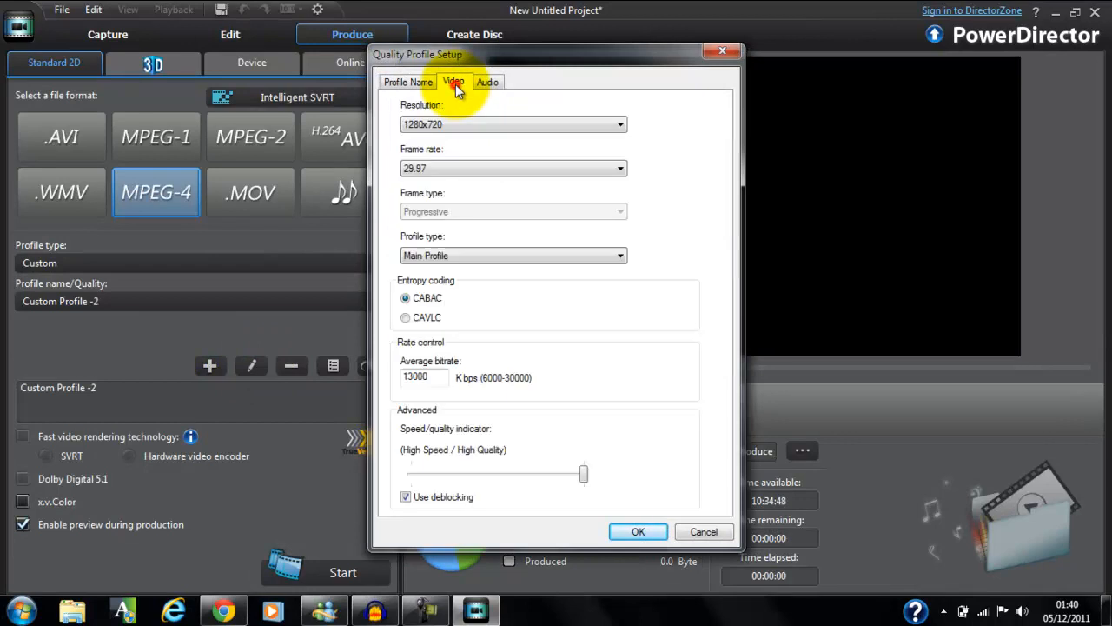
click(408, 84)
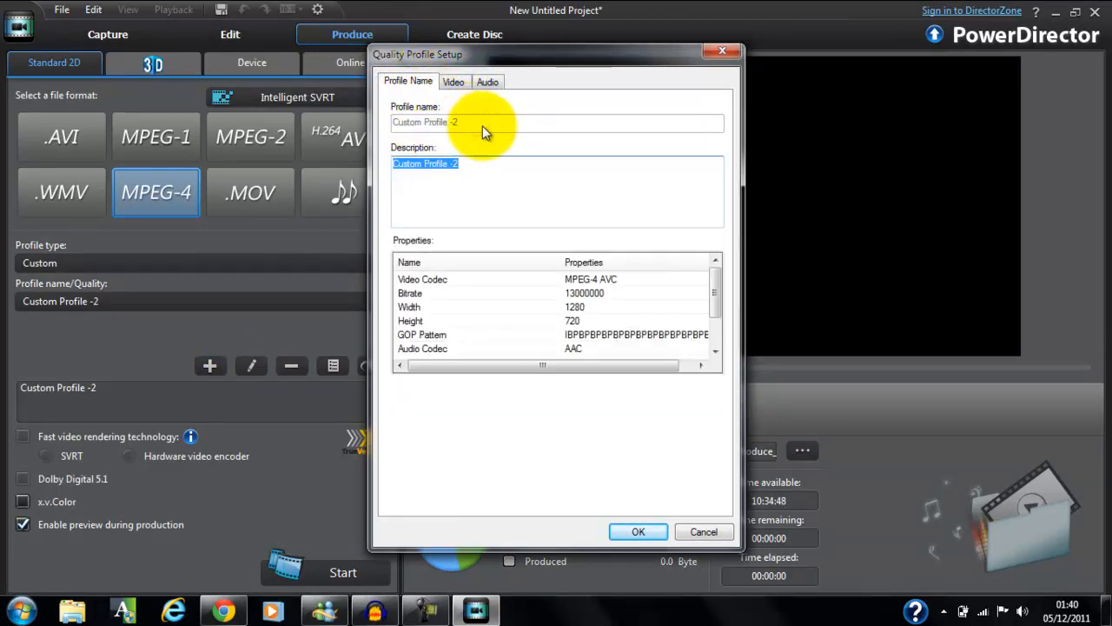
click(482, 123)
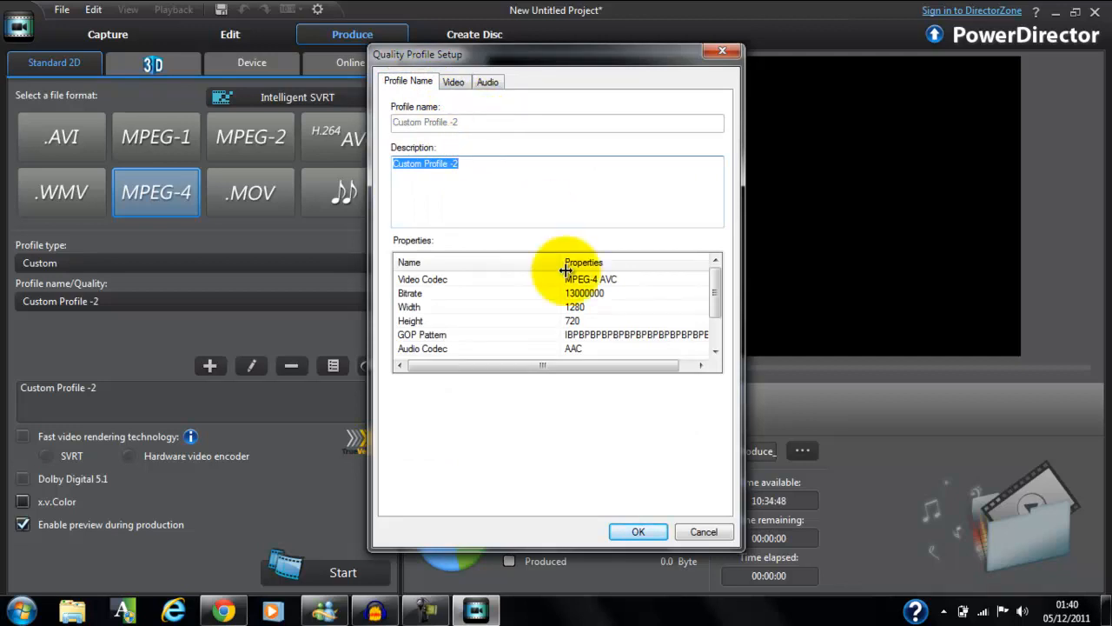
click(709, 537)
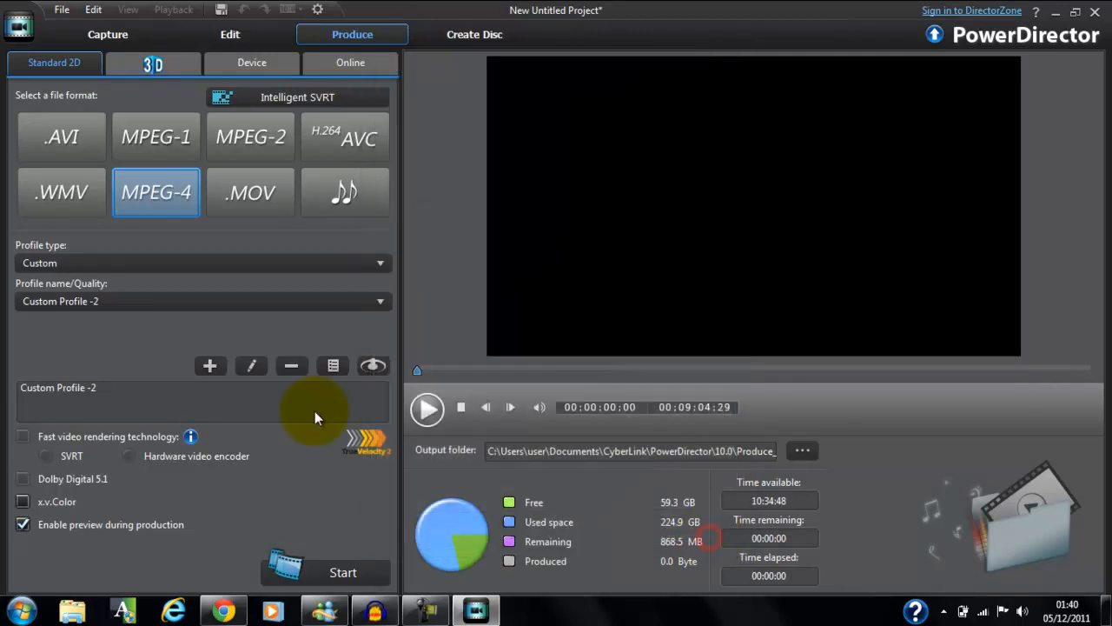
Create a new MPEG-4 quality profile named "tut youtube watever watever hi mom im on utube :)".
click(224, 369)
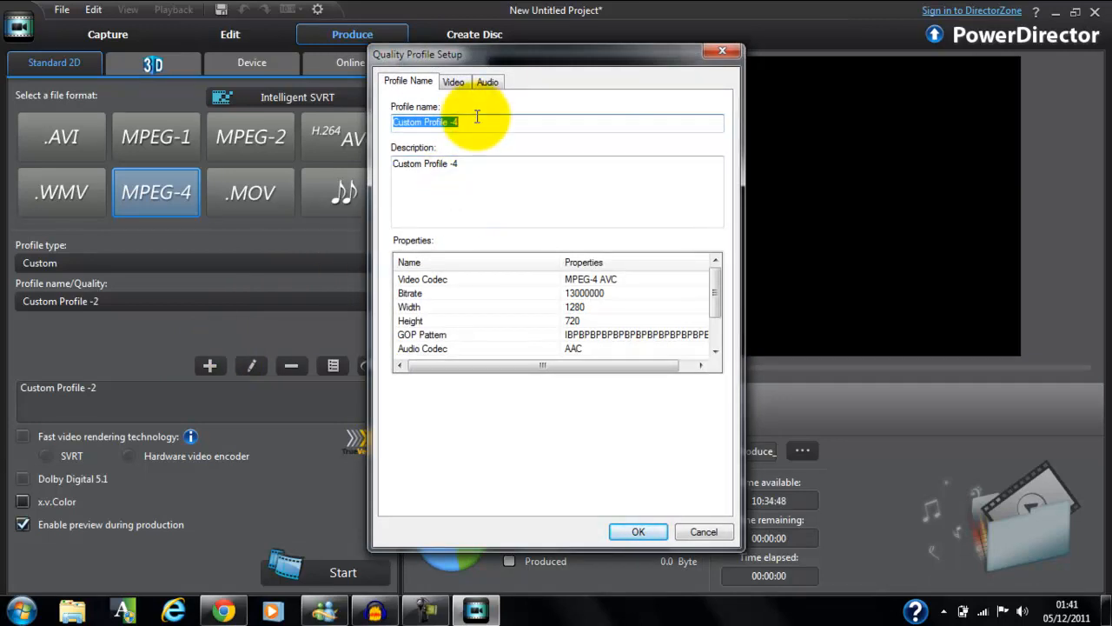
text(tut )
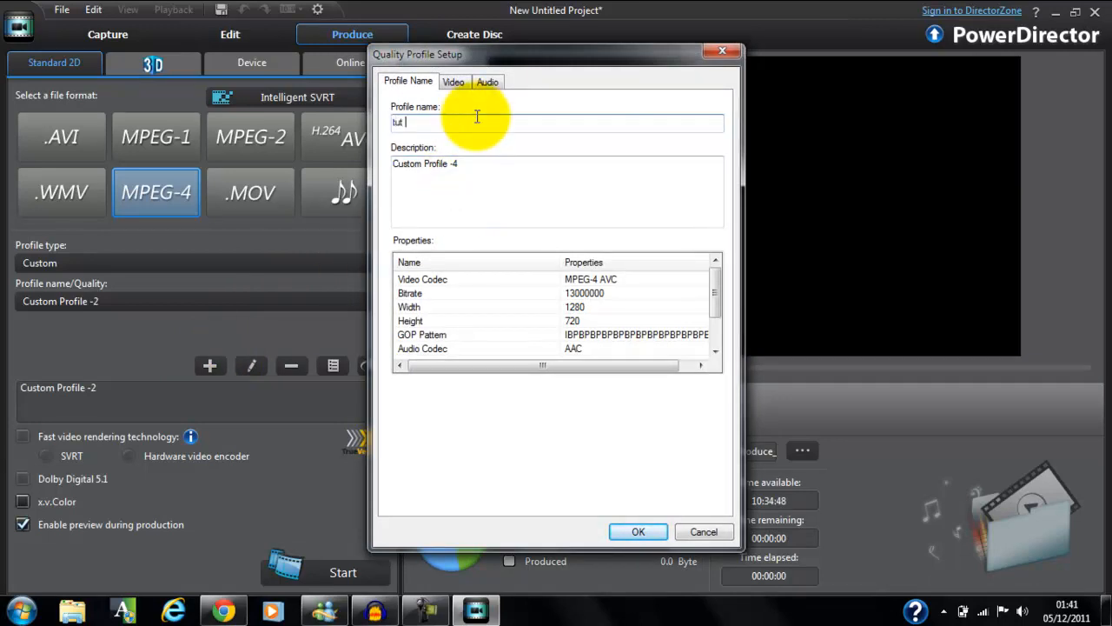
text(youtube watever watever hi mom im on utube :)
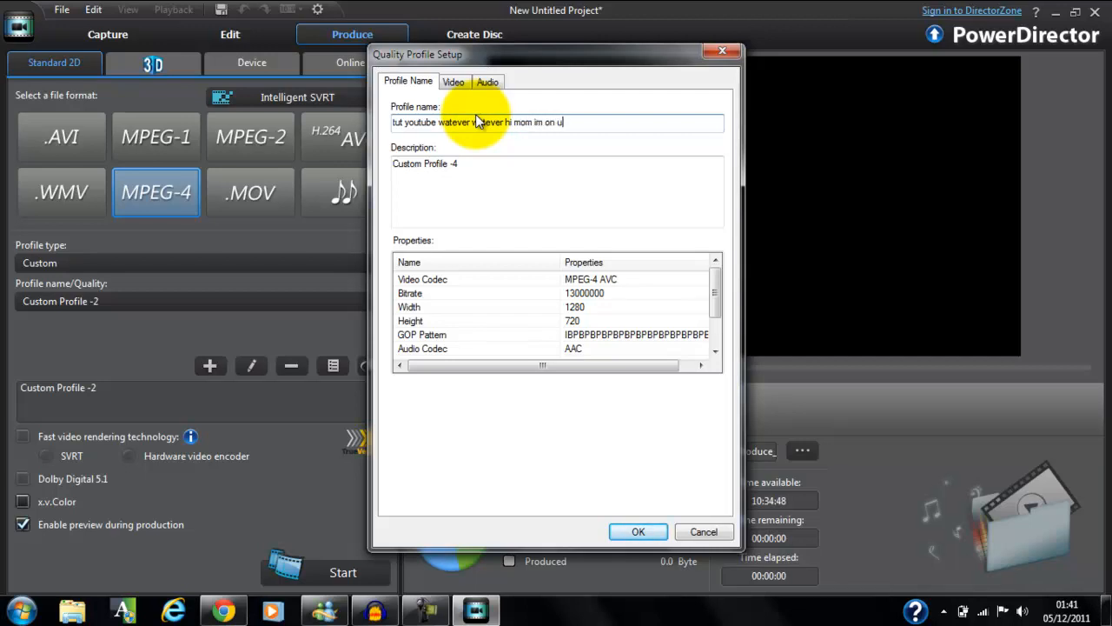
text())
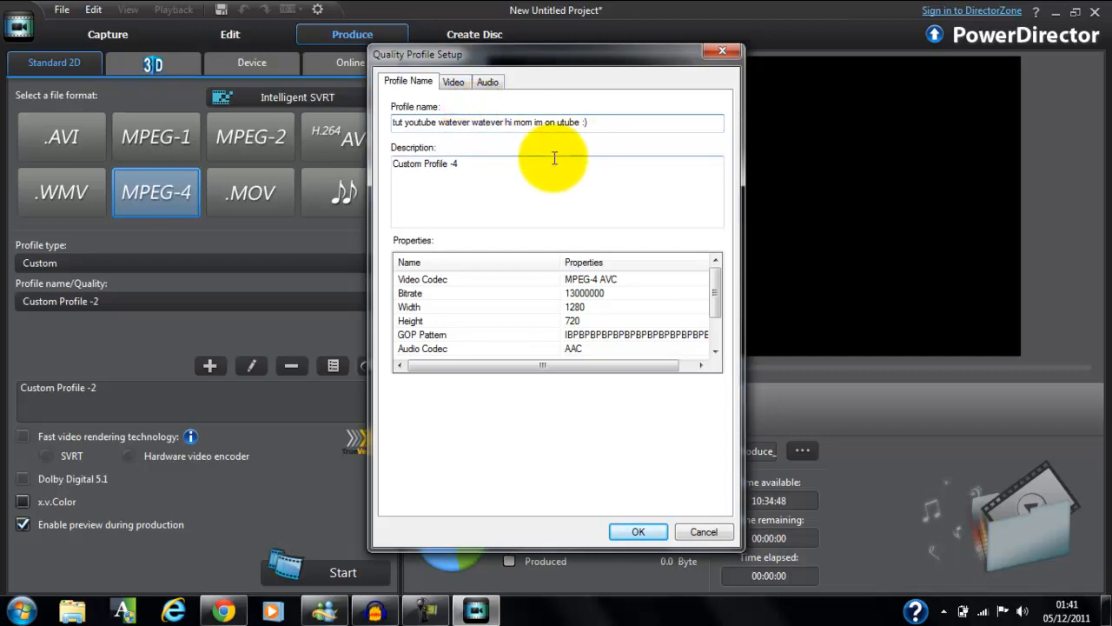
Set the new profile's description to "utube 720p video mw3", check its video settings, and save the profile.
triple_click(504, 166)
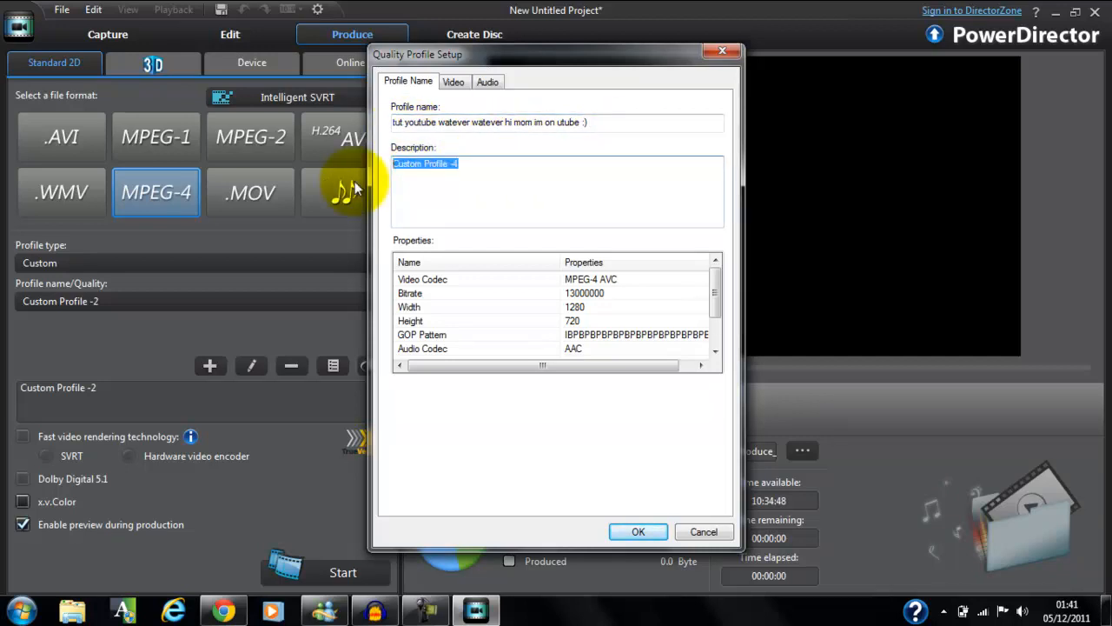
text(utube 720p )
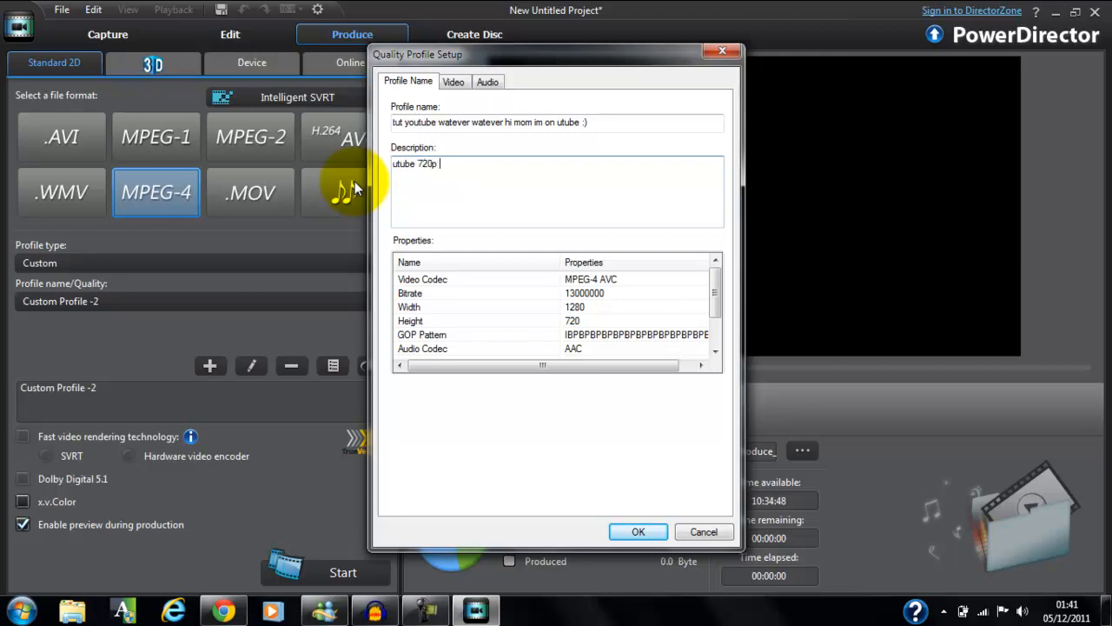
text(video mw3)
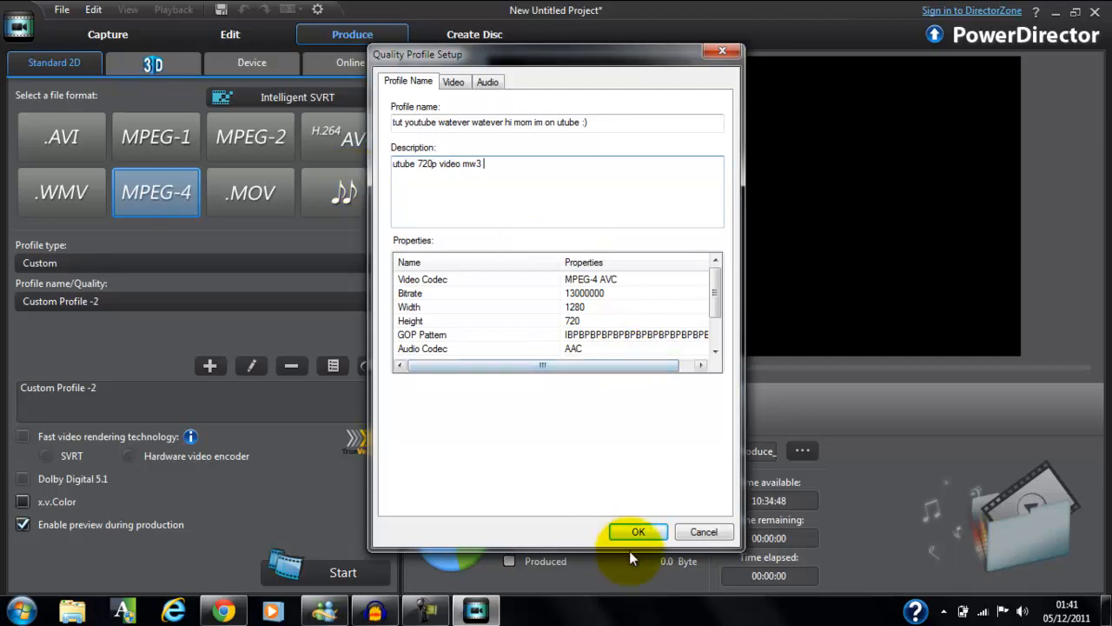
click(453, 83)
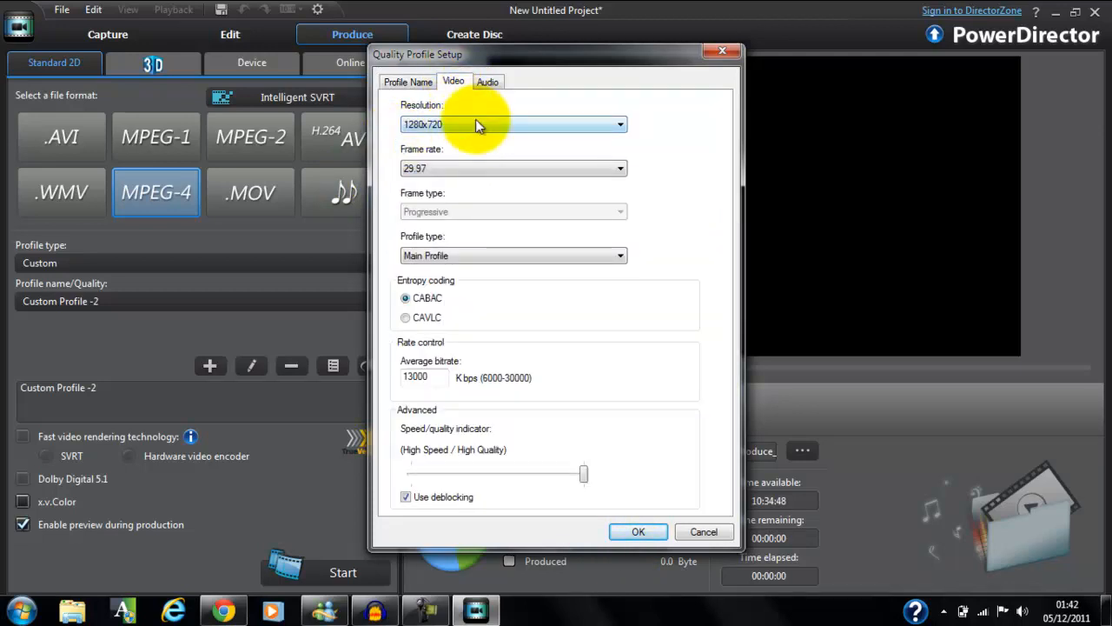
click(638, 530)
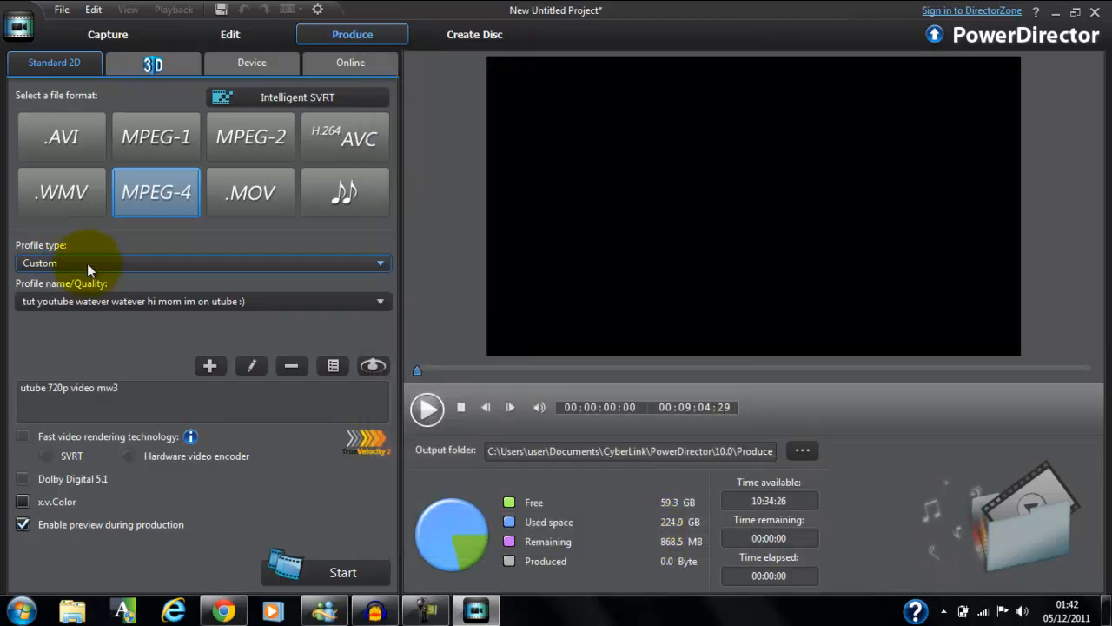
Switch the profile type to Default and back to Custom, and select the "tut youtube watever watever hi mom im on utube :)" profile.
click(69, 263)
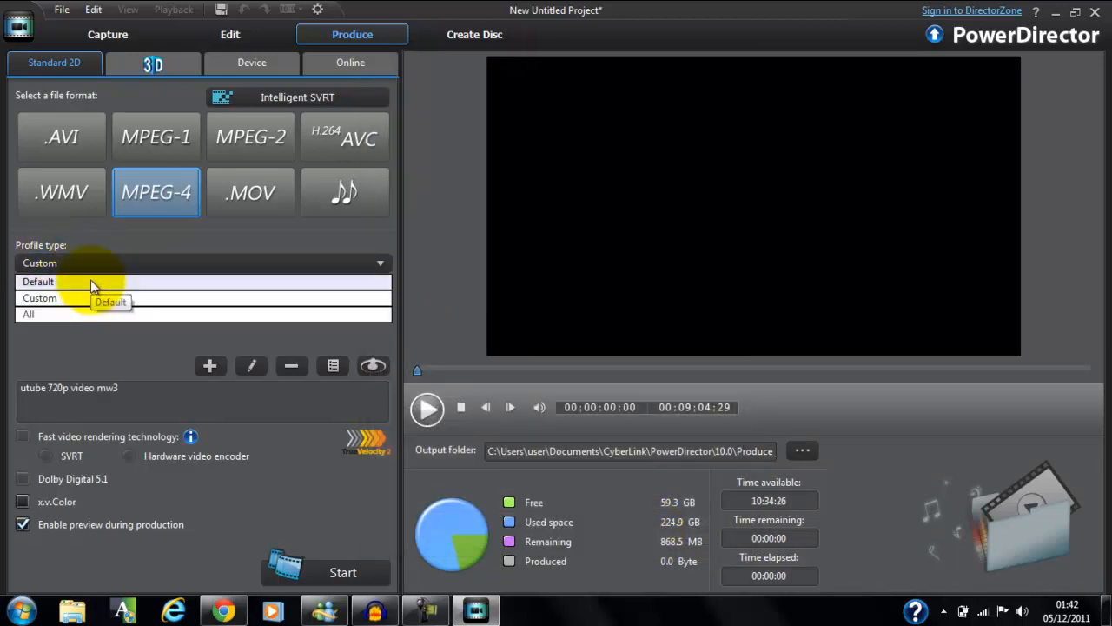
click(94, 281)
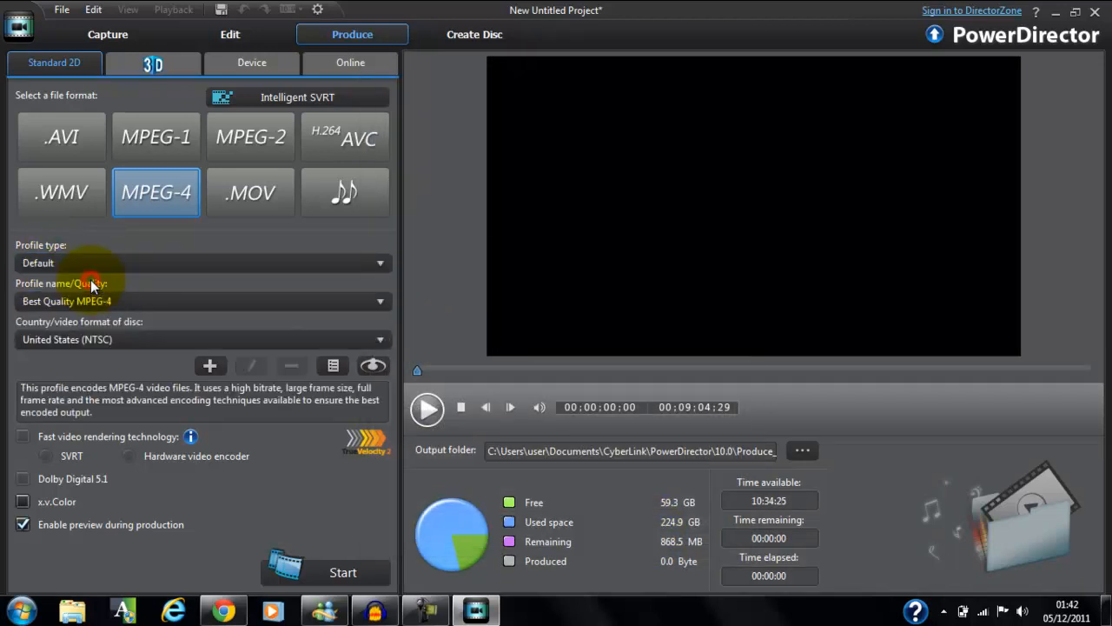
click(154, 261)
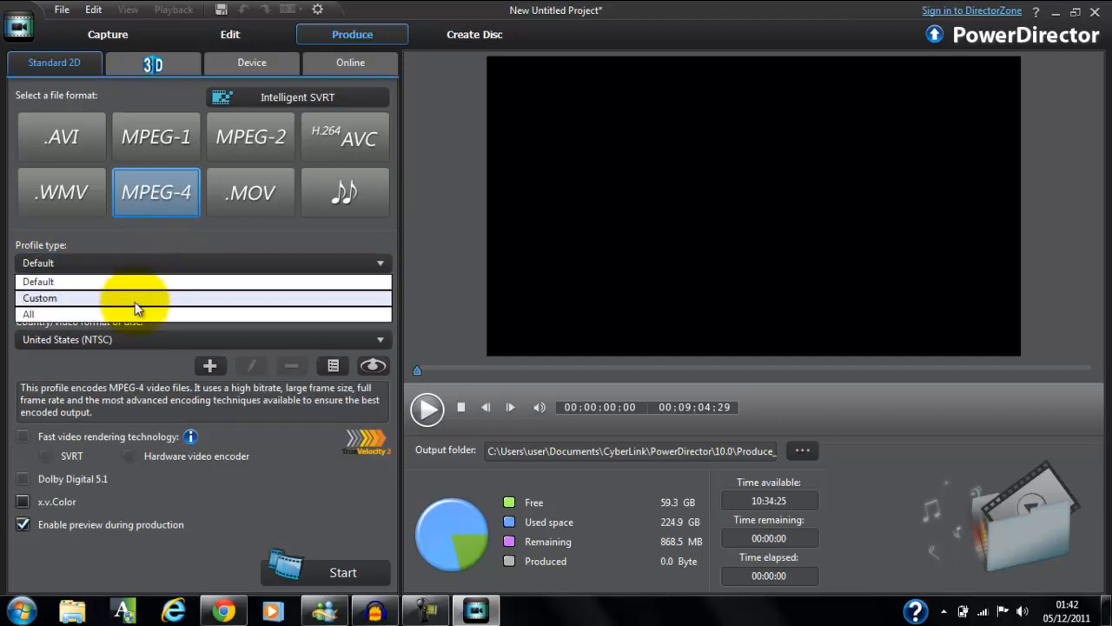
click(137, 299)
click(139, 303)
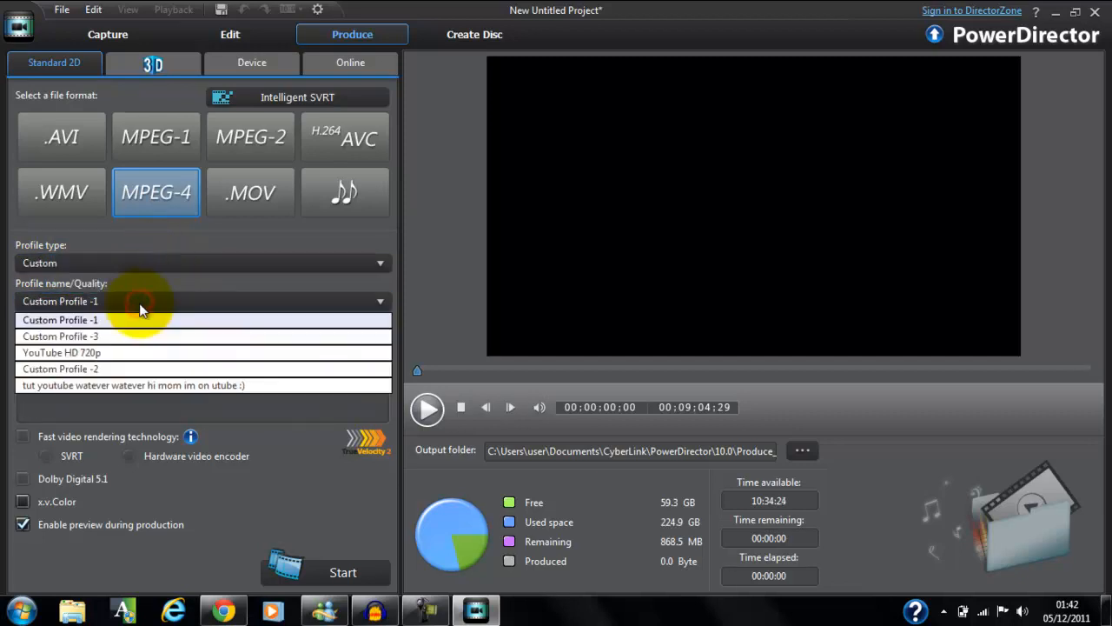
click(140, 385)
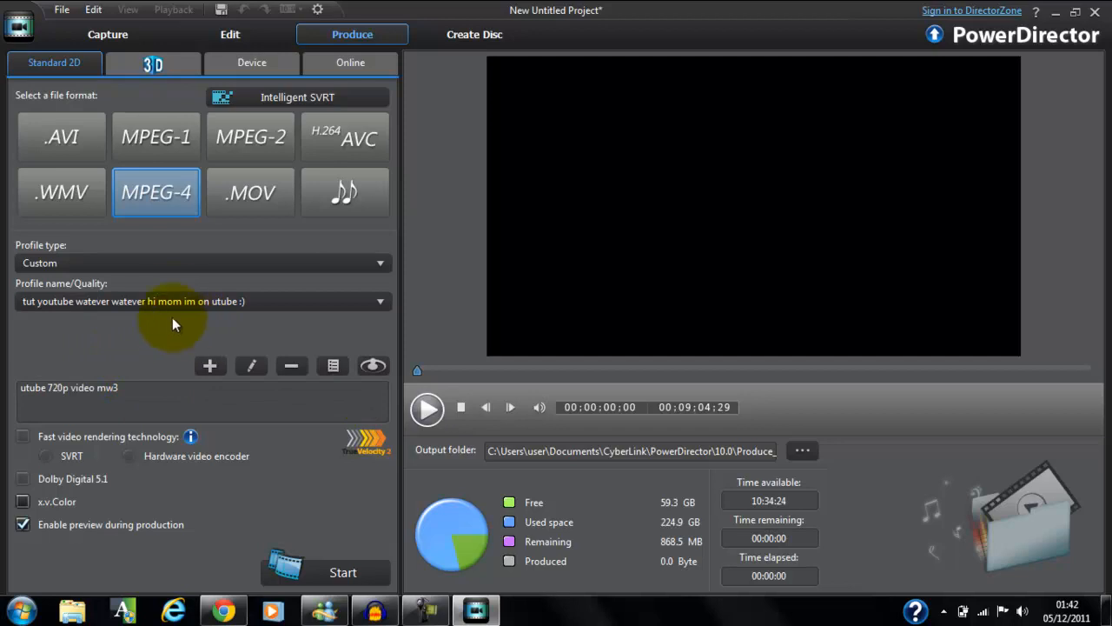
Switch the profile type to Default with Best Quality MPEG-4 and look through the country/video format options around United Kingdom (PAL).
click(288, 262)
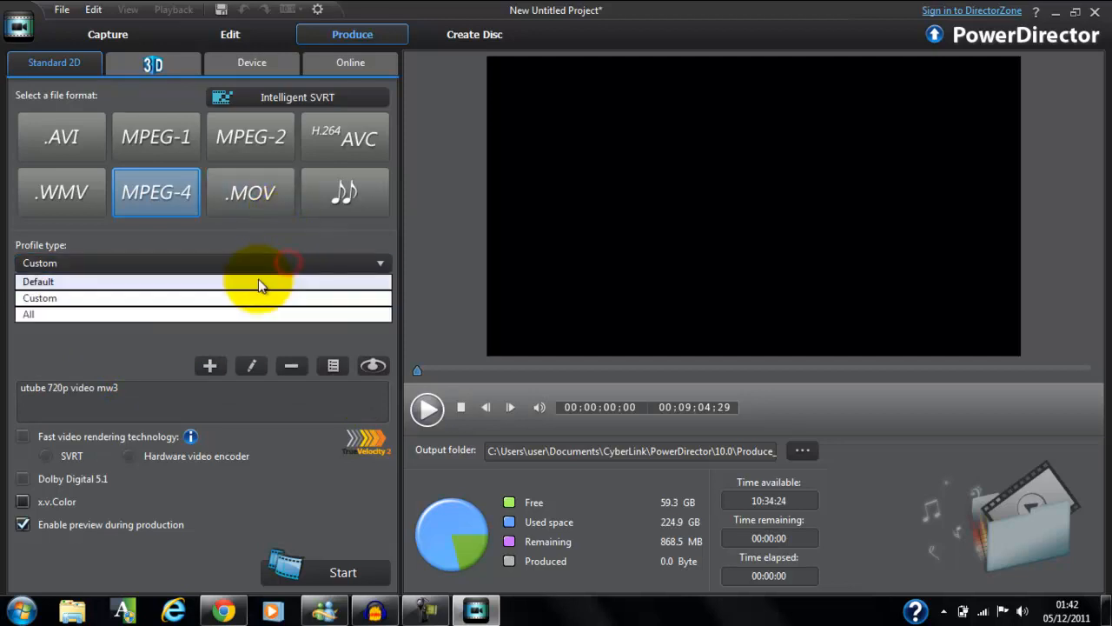
click(258, 279)
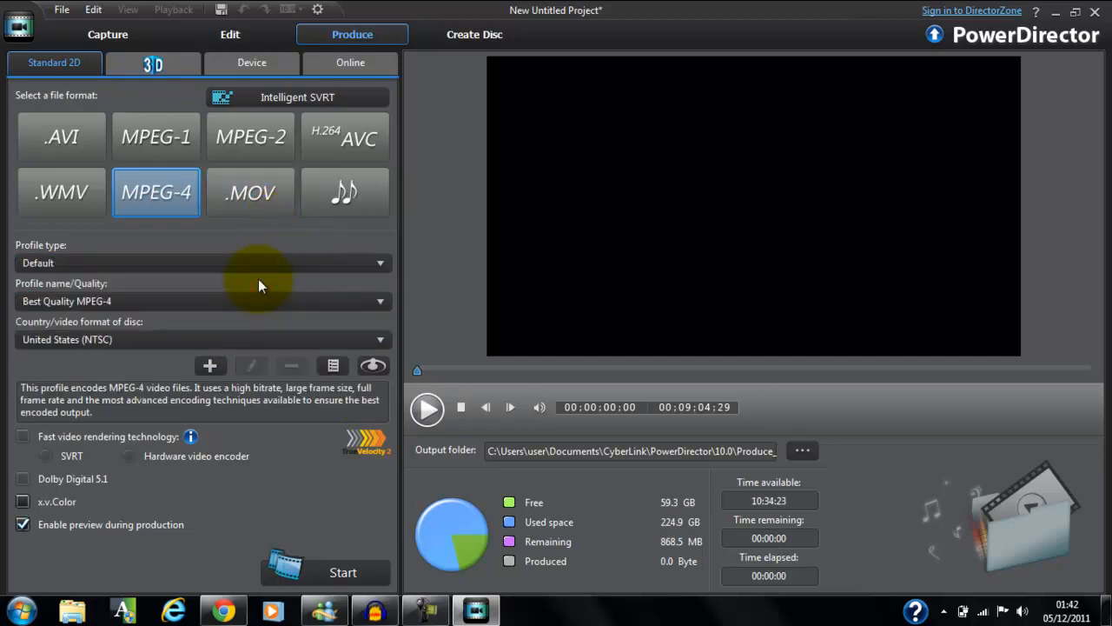
click(240, 300)
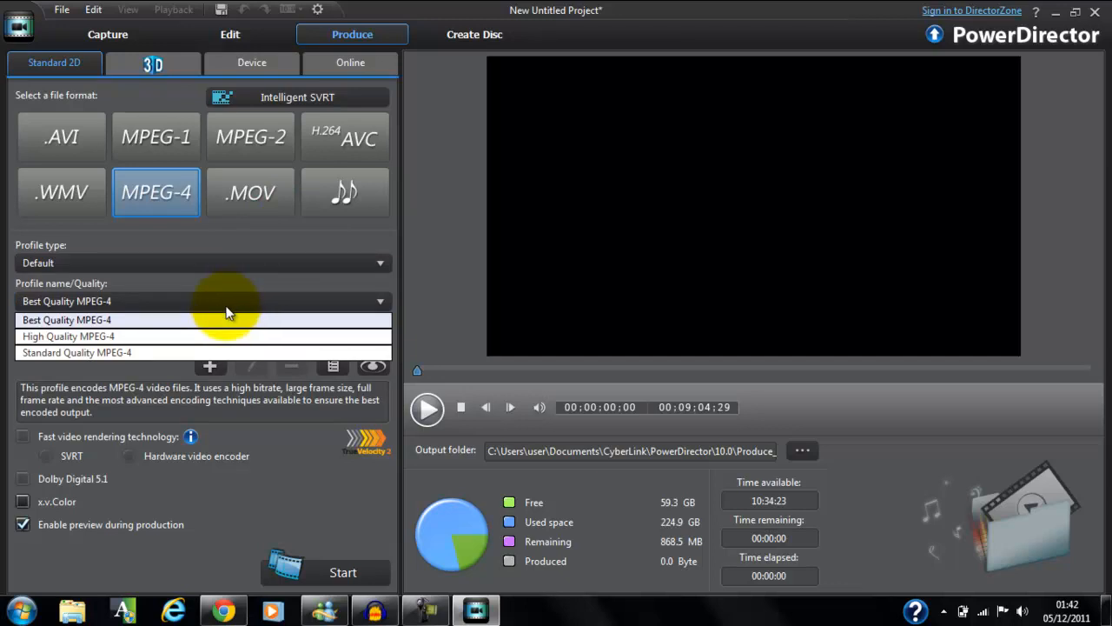
click(230, 319)
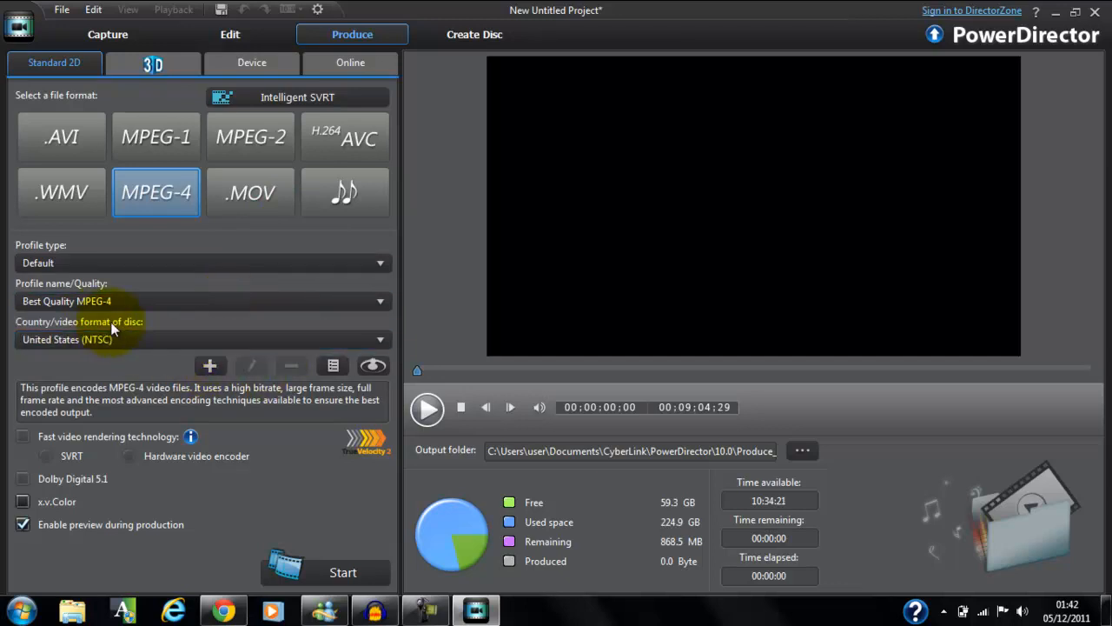
click(203, 343)
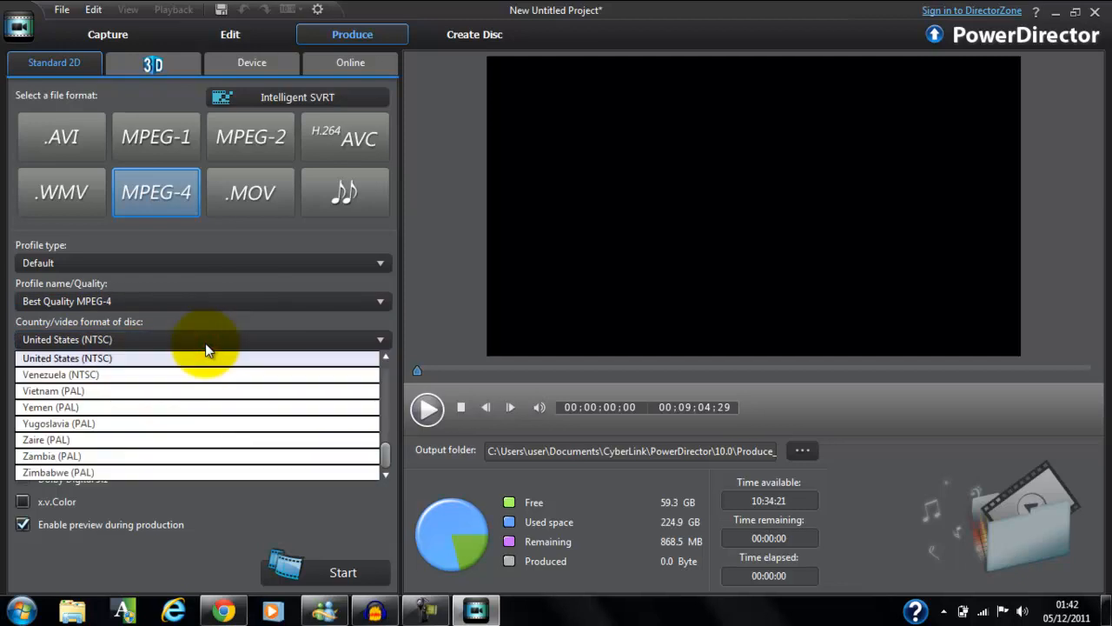
click(384, 358)
click(384, 357)
click(384, 358)
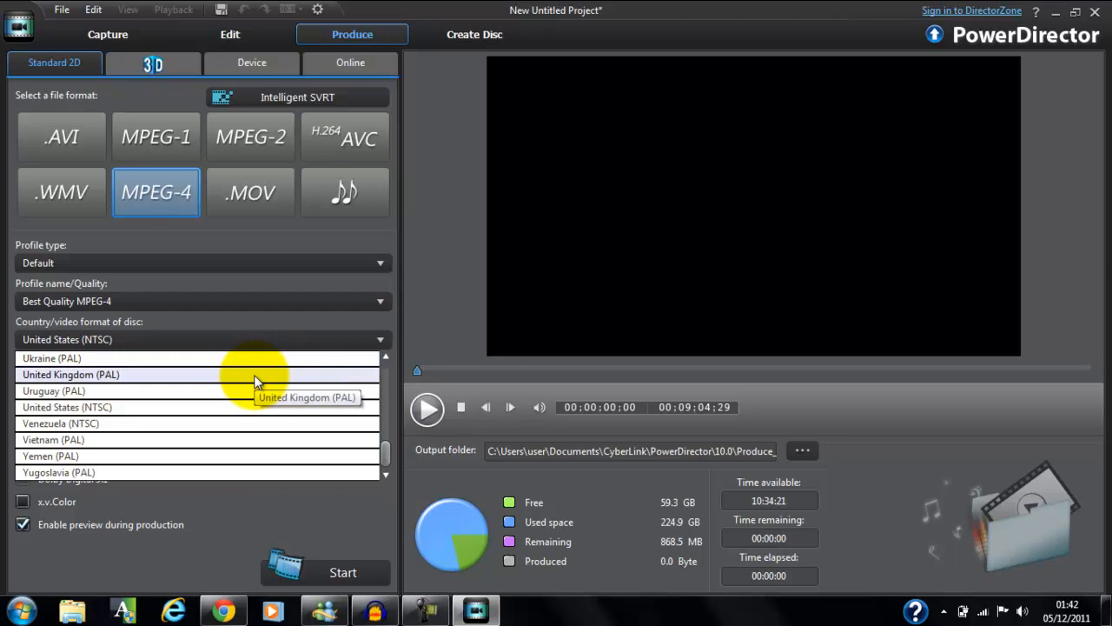
click(290, 318)
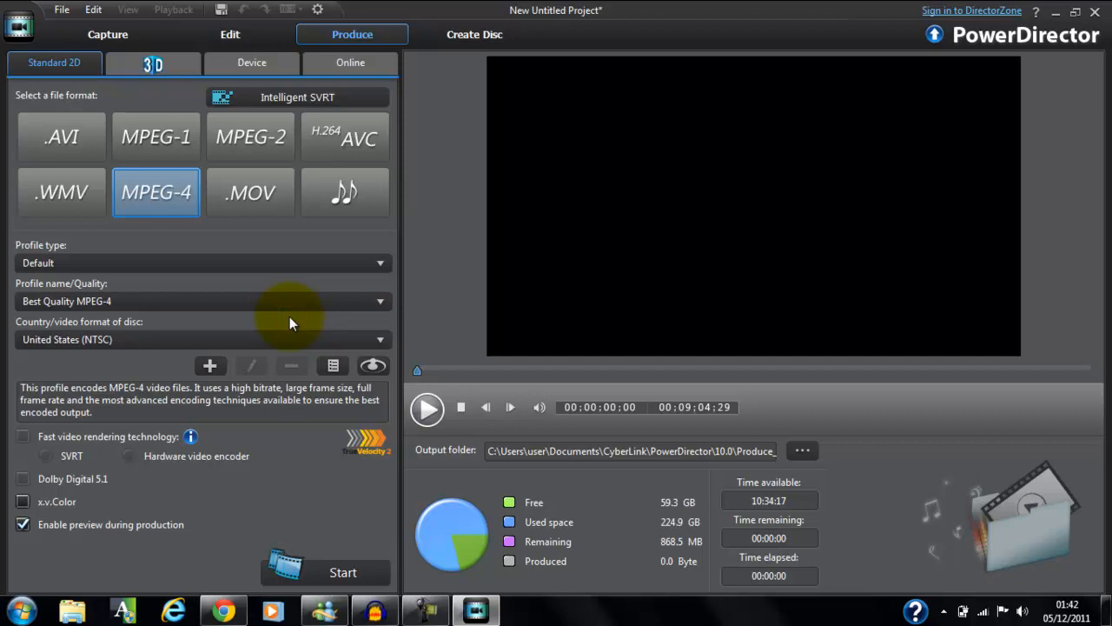
Switch the profile type to Custom, choose a frame rate of 29.97 for Custom Profile -1, and save it.
click(246, 261)
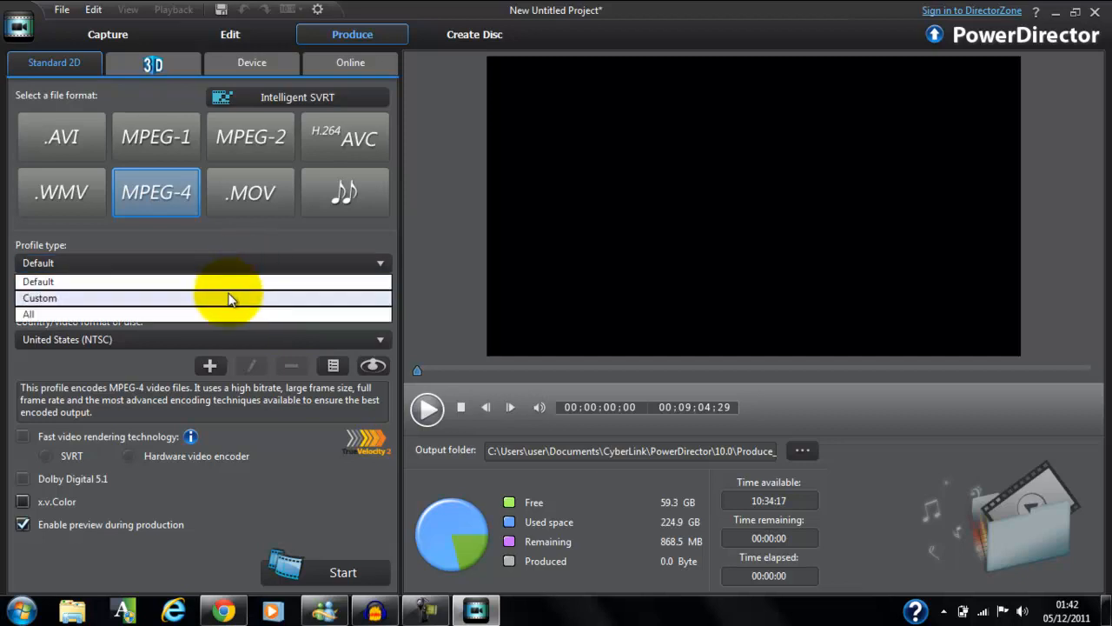
click(231, 297)
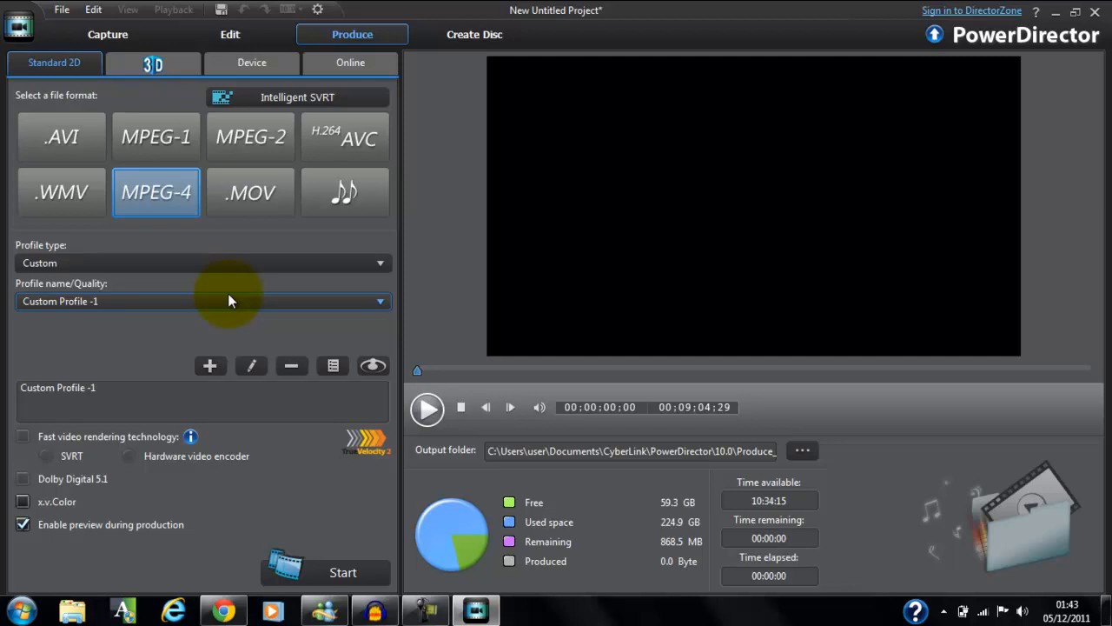
click(251, 365)
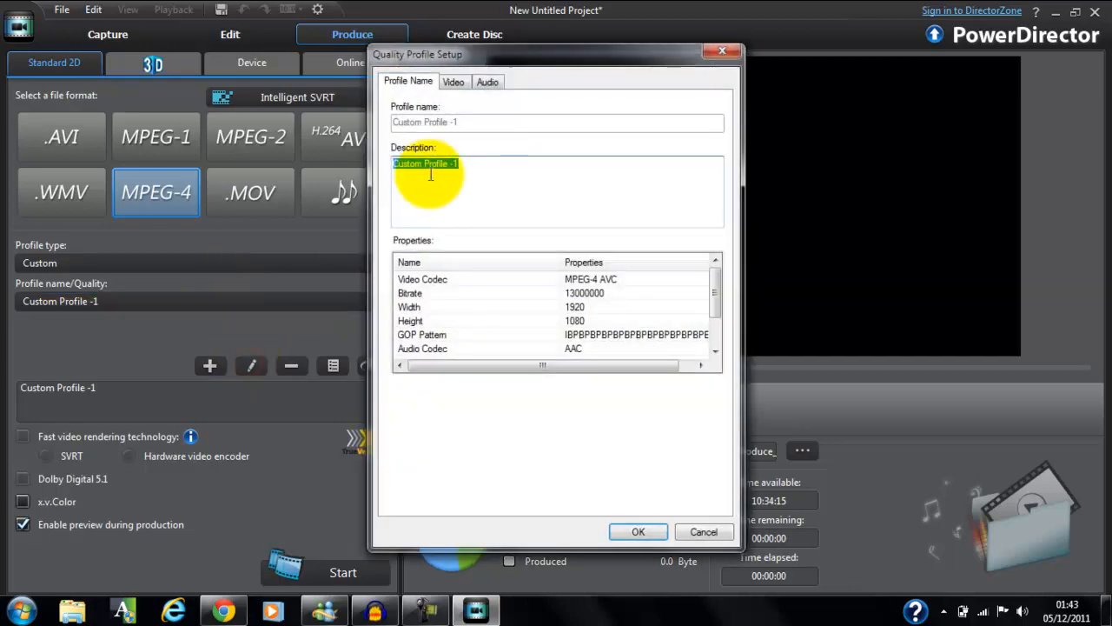
click(453, 81)
click(504, 169)
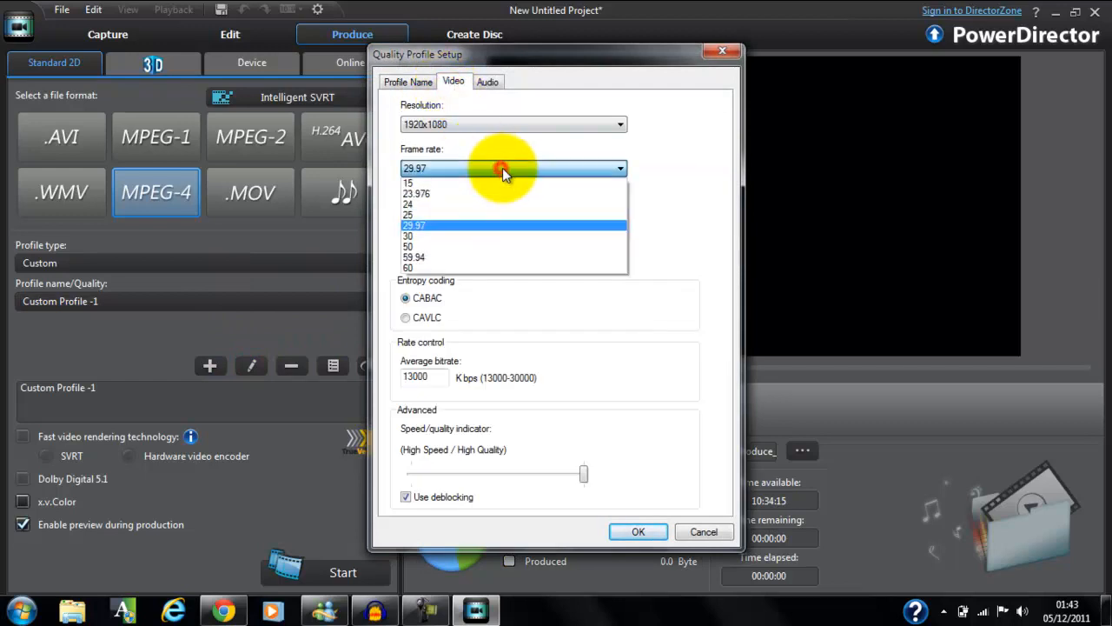
click(483, 228)
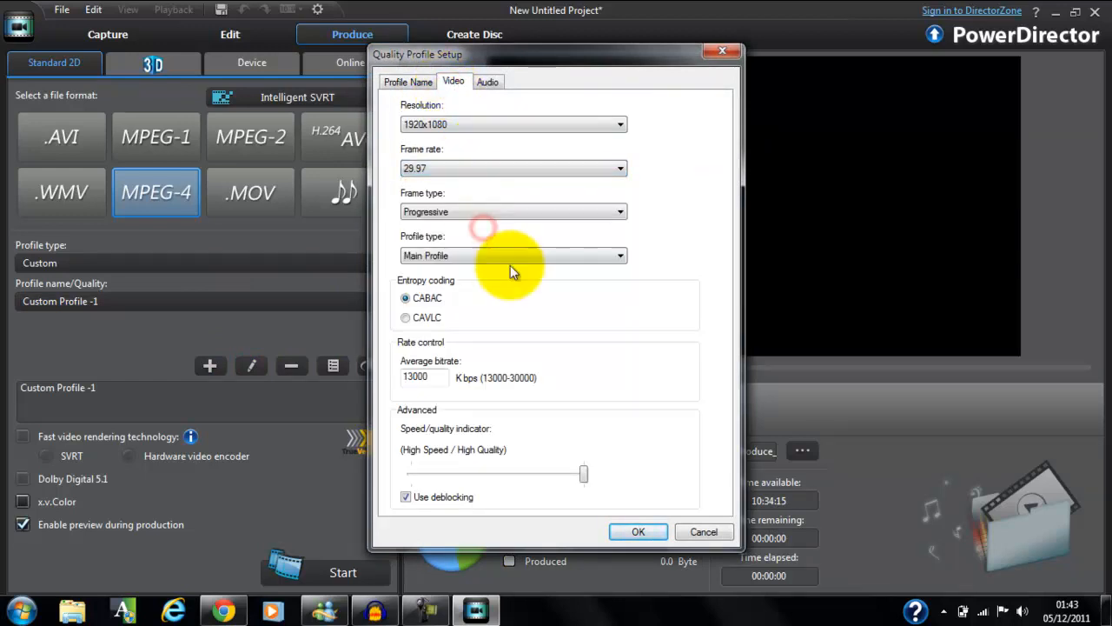
click(639, 532)
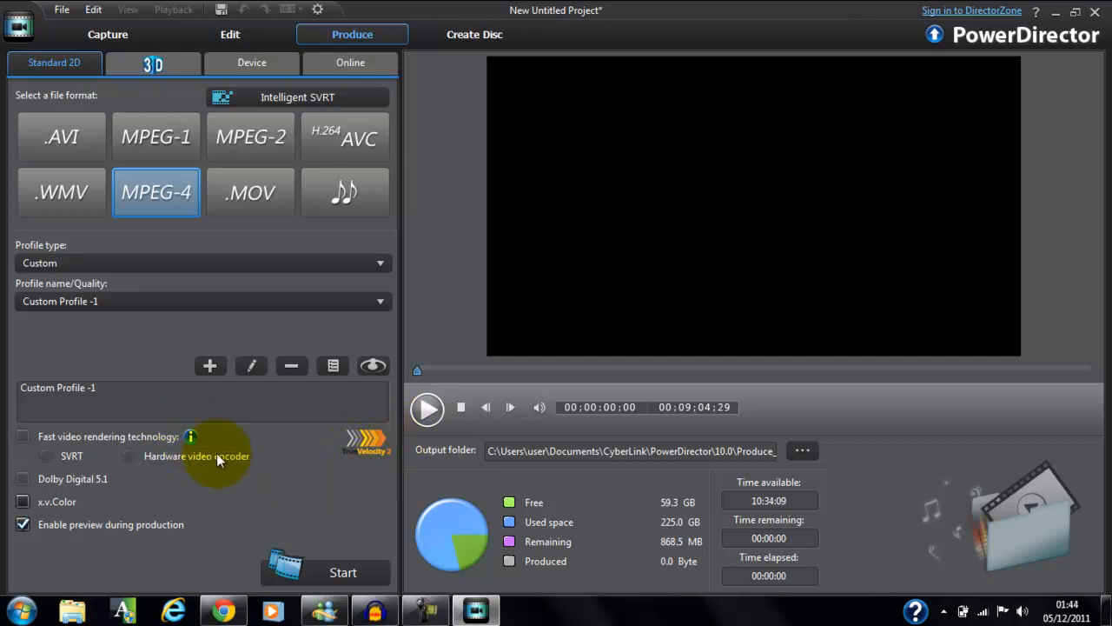
Read the information about the fast video rendering technology option and close the message.
mouse_move(192, 440)
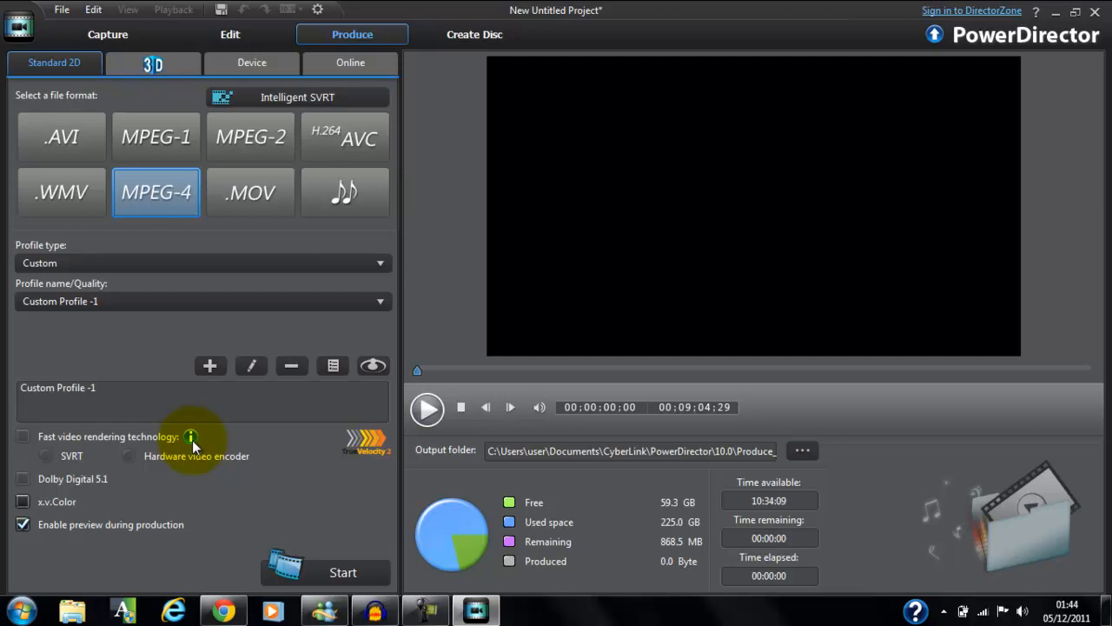
click(192, 440)
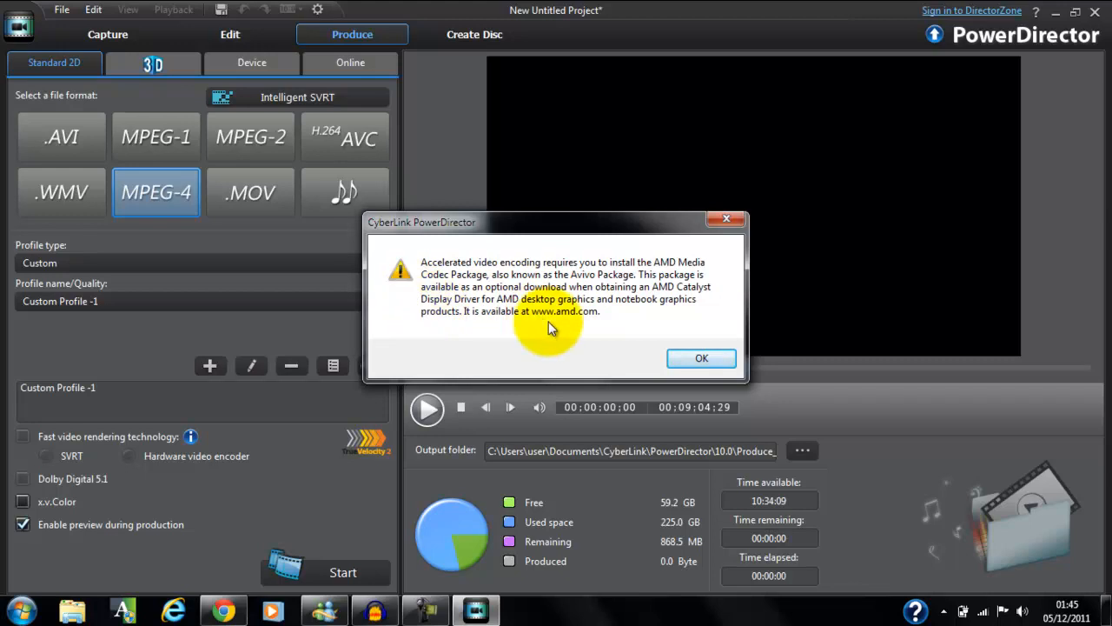
click(694, 358)
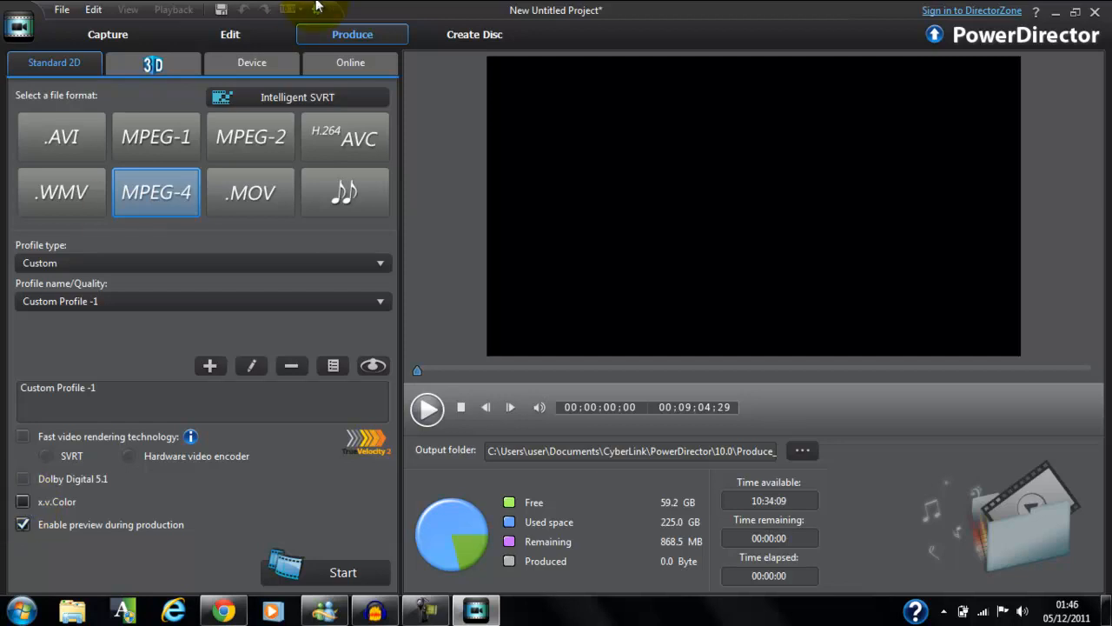
Check the profile suggested by Intelligent SVRT and view its detailed rendering information on the editing timeline.
click(293, 104)
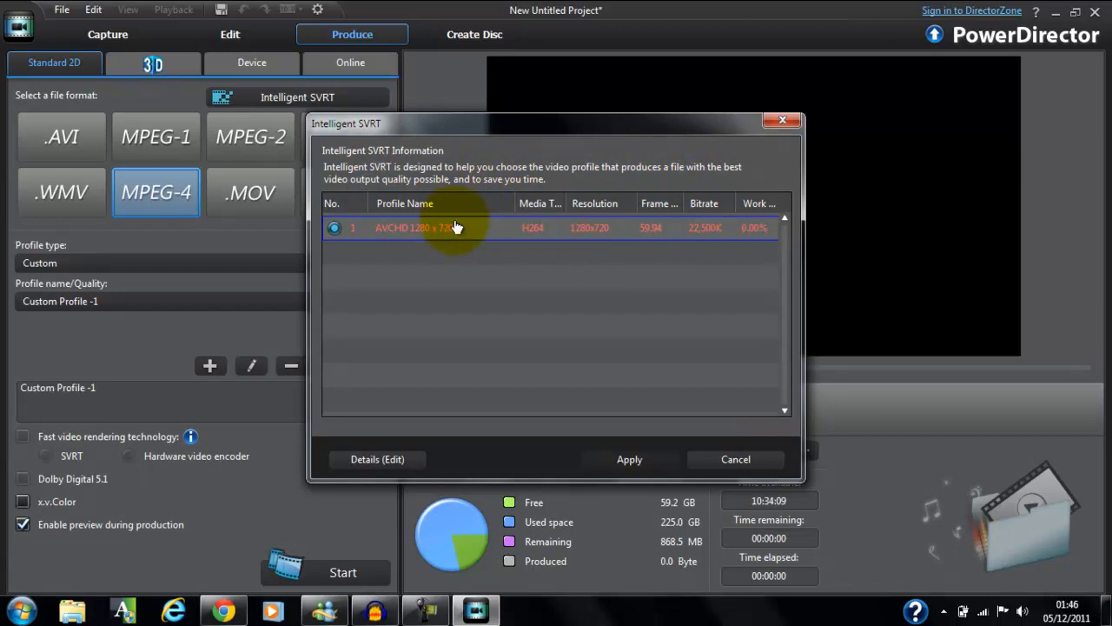
mouse_move(503, 237)
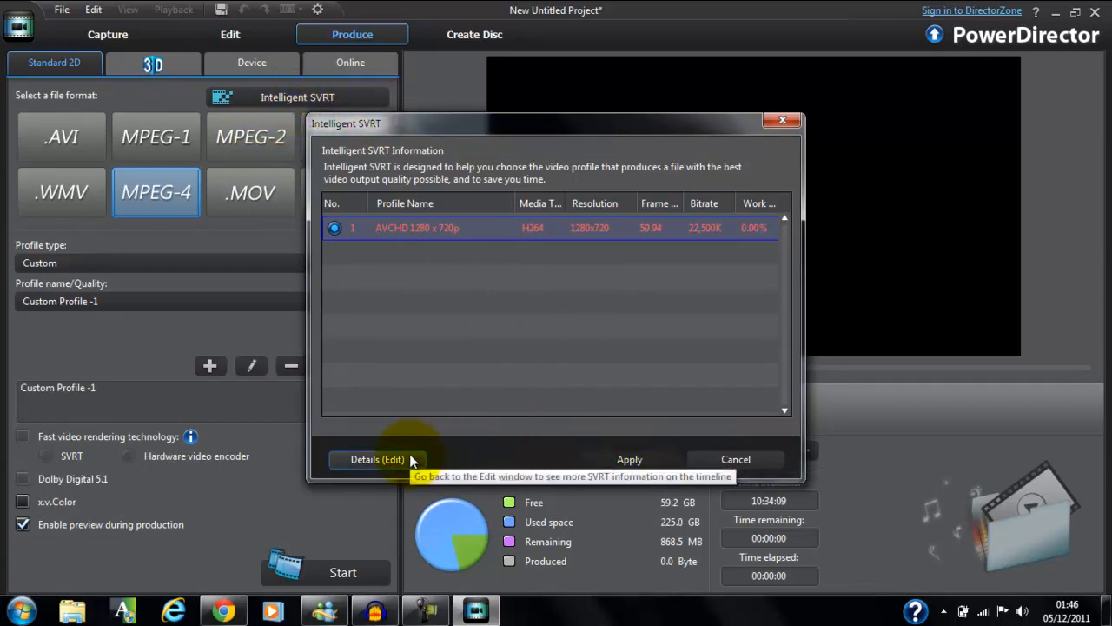
mouse_move(335, 236)
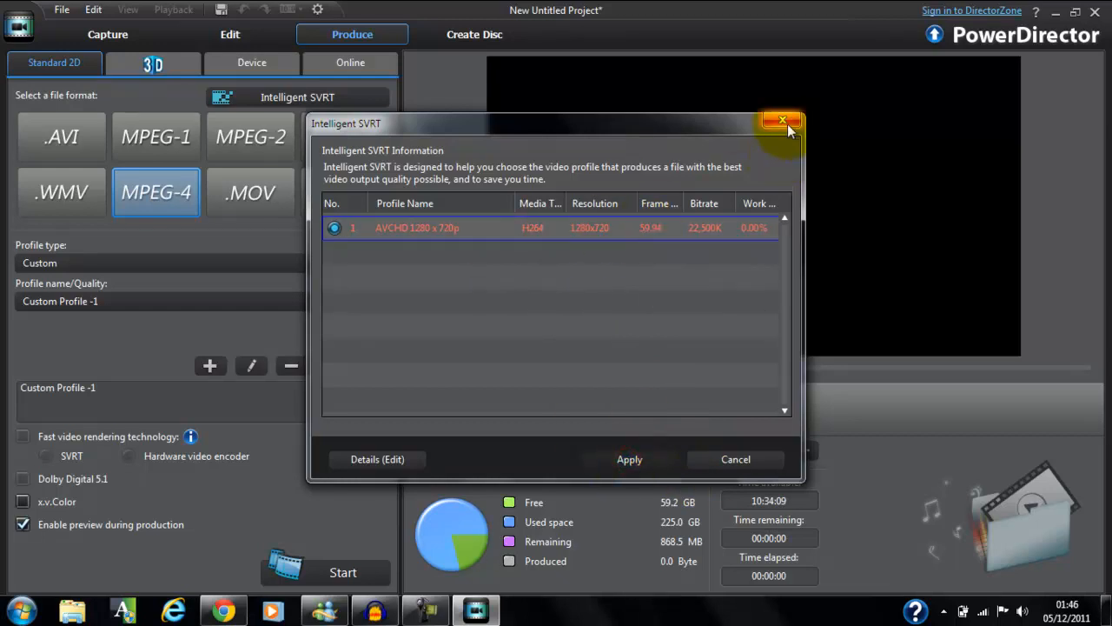
click(406, 461)
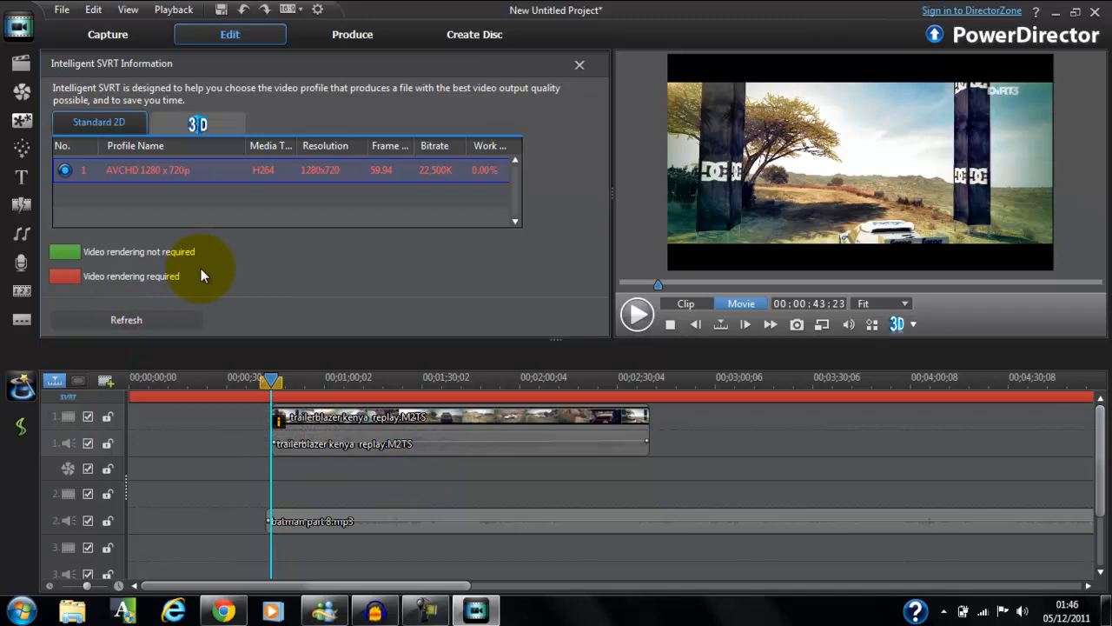
mouse_move(264, 178)
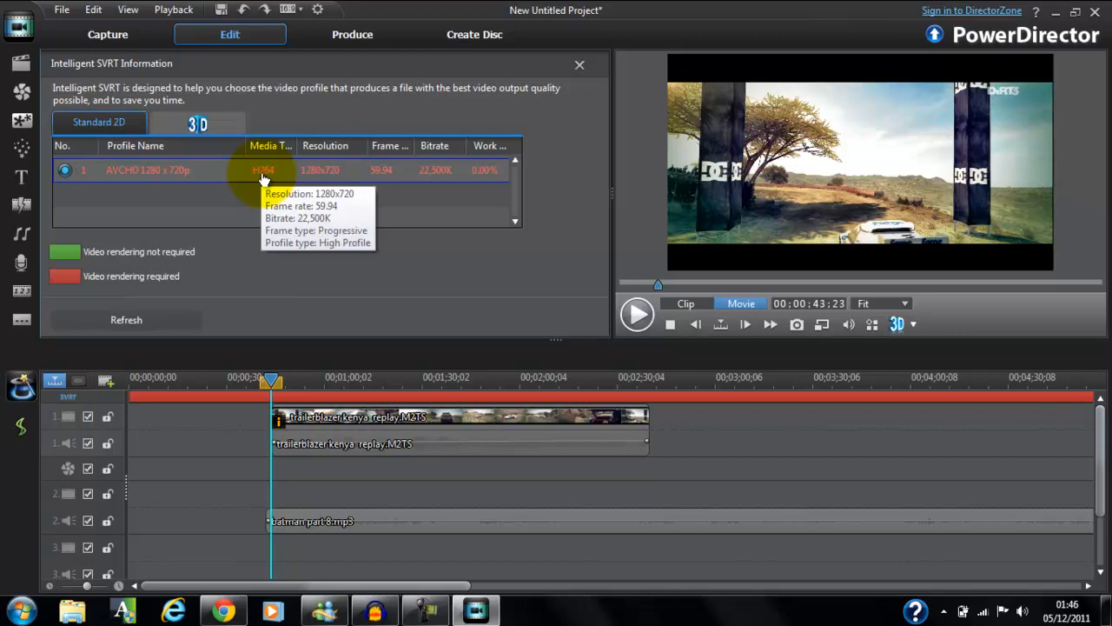
Set up online production for YouTube with the HD Quality (1280x720) profile.
click(352, 35)
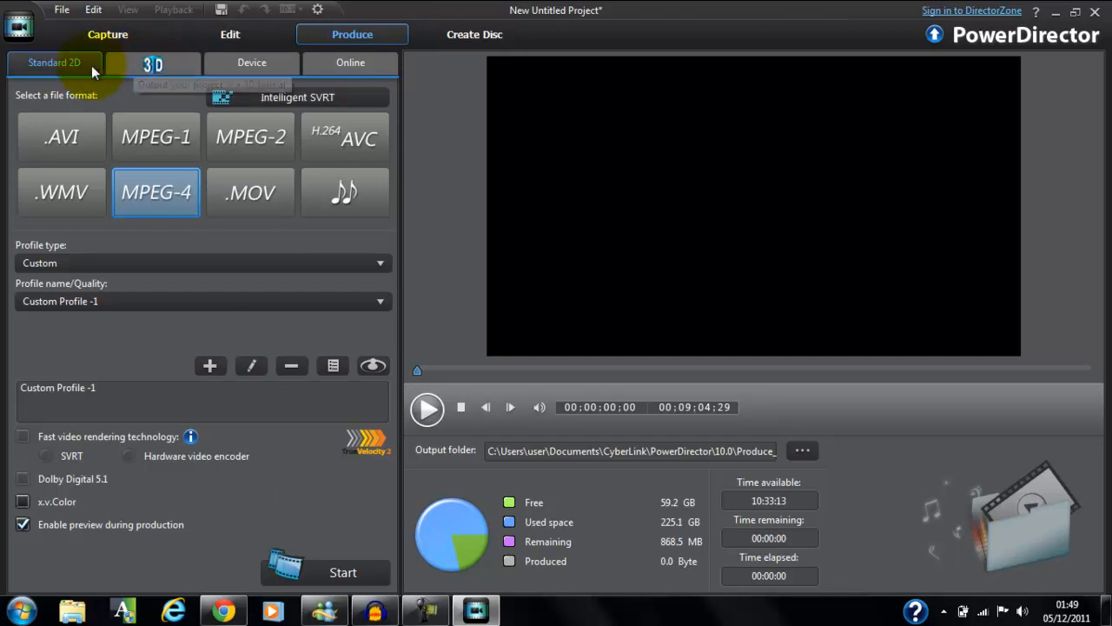
click(226, 71)
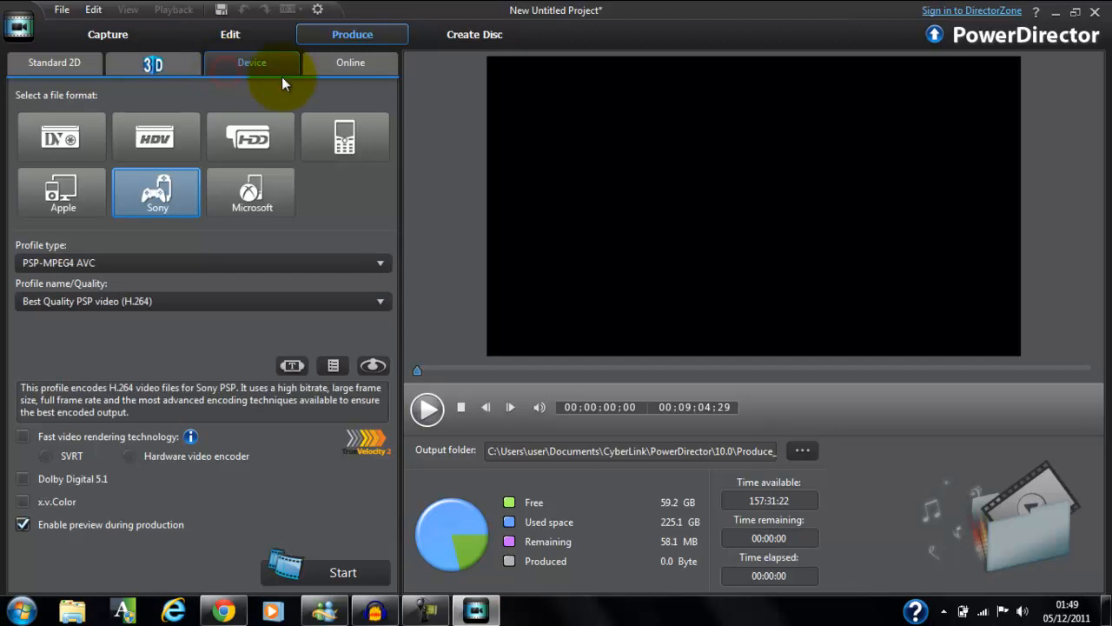
click(338, 71)
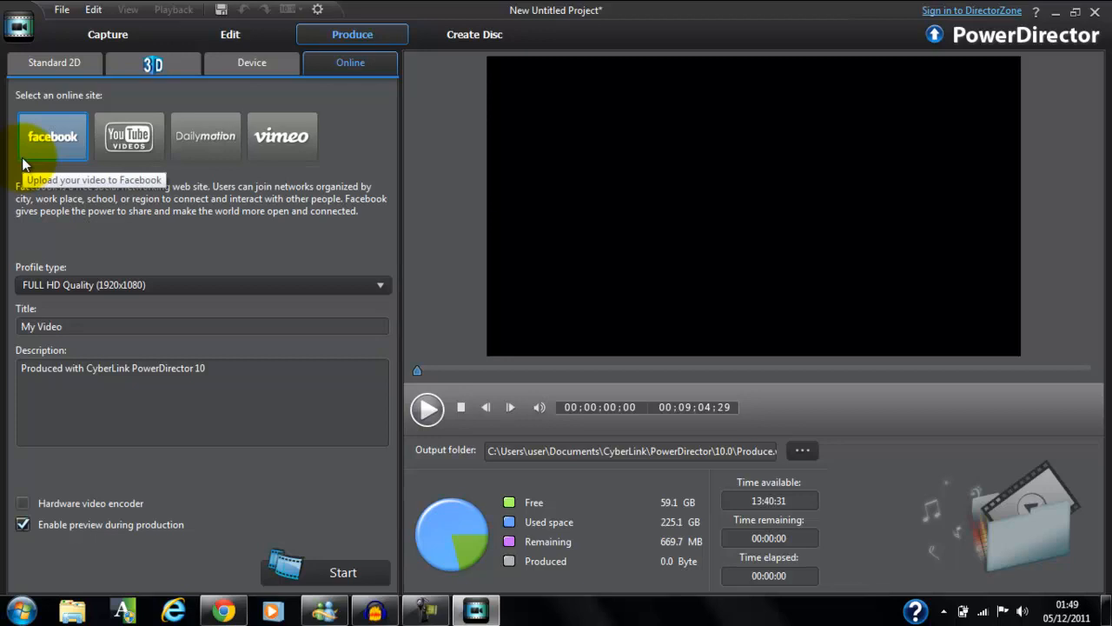
click(126, 138)
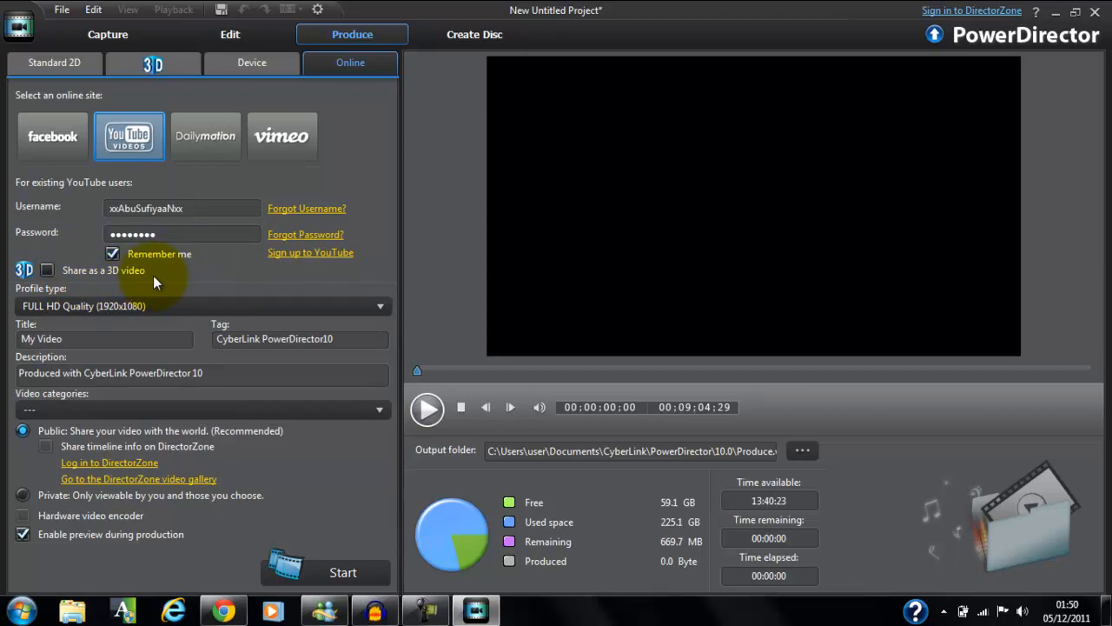
click(378, 307)
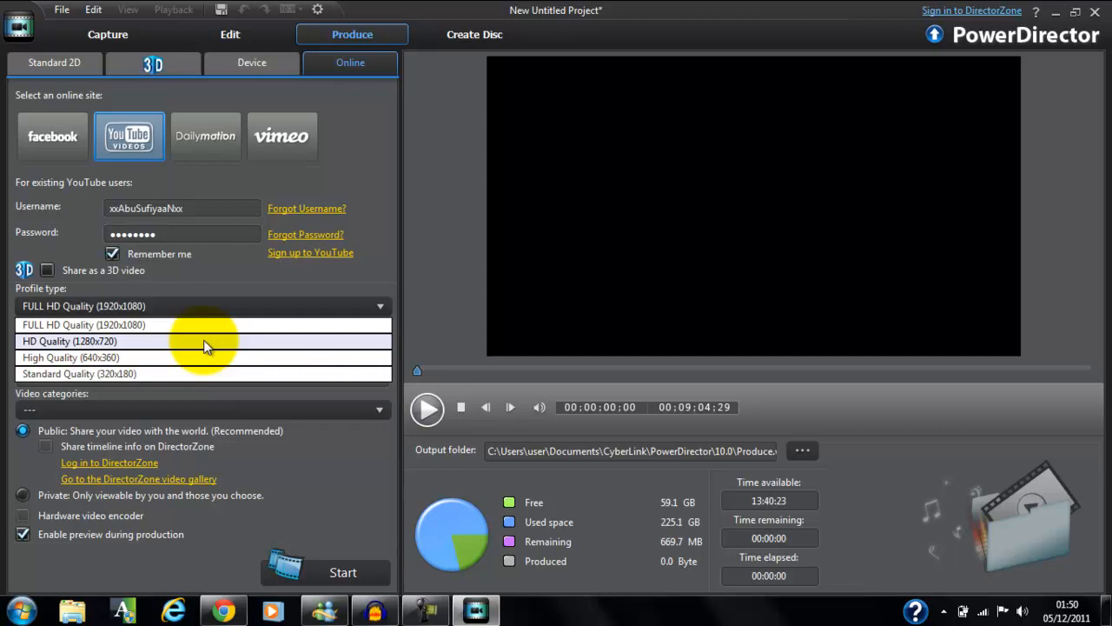
click(206, 343)
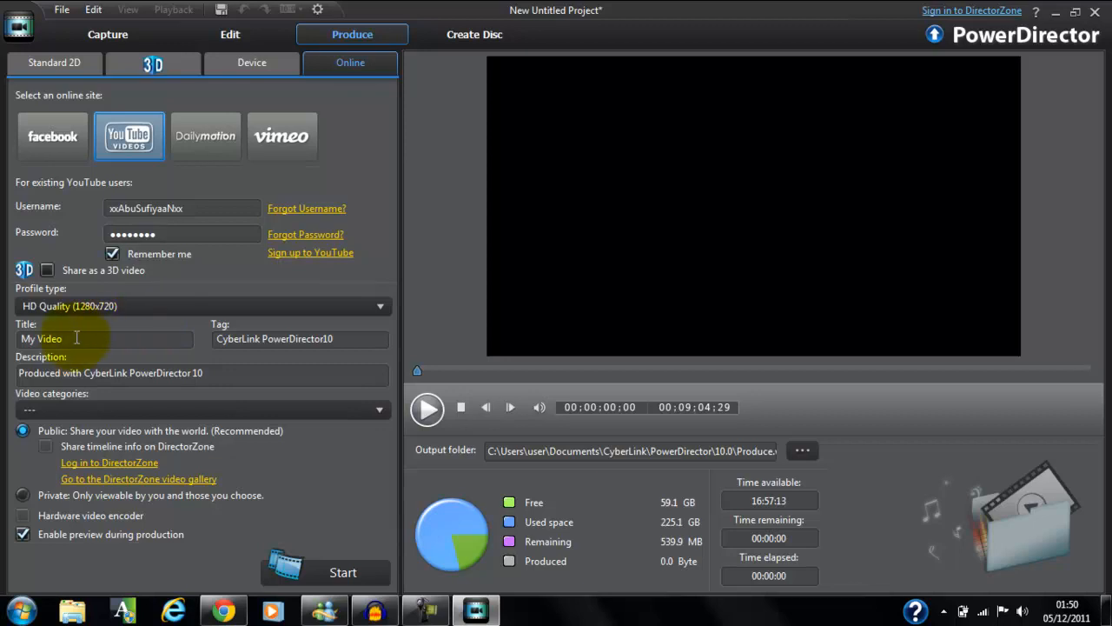
Replace the default YouTube video title with "mw3 willy wonka".
drag(84, 338, 1, 337)
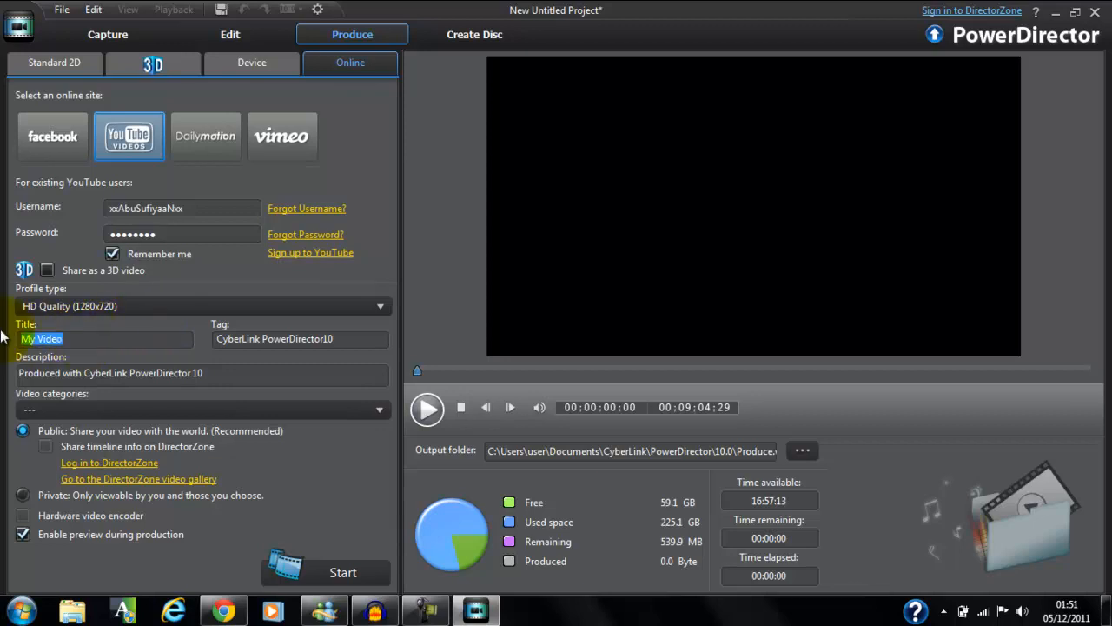
text(tutor)
key(BackSpace)
key(BackSpace)
key(BackSpace)
key(BackSpace)
key(BackSpace)
text(mw3 willy wonka)
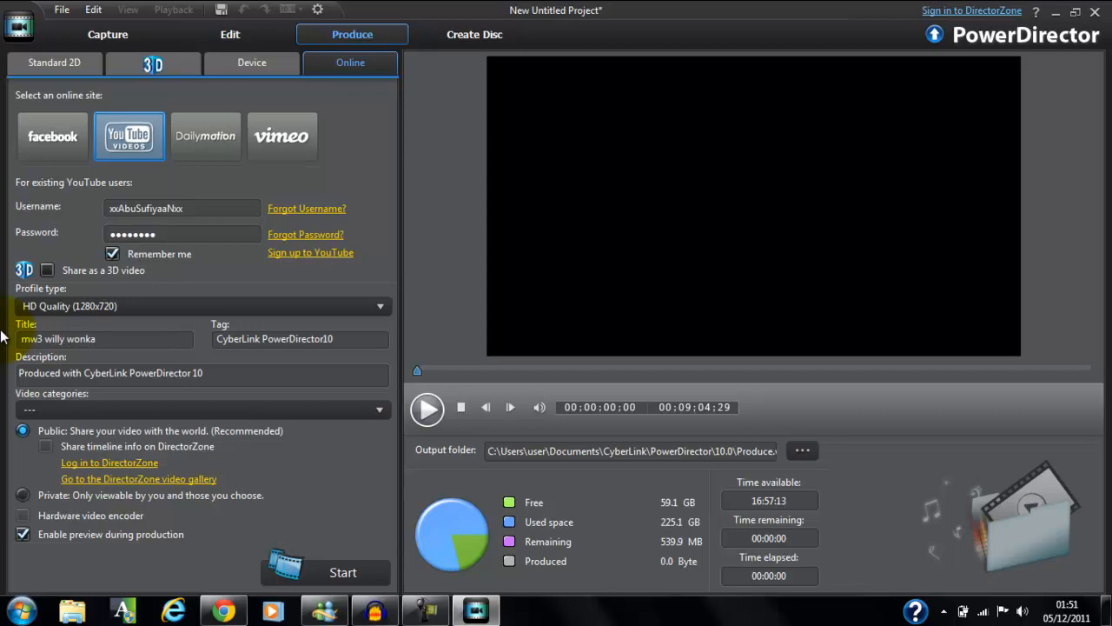
Replace the video's tag with "frhfguiuyiu" and assign the video to the Gaming category.
drag(345, 346, 135, 350)
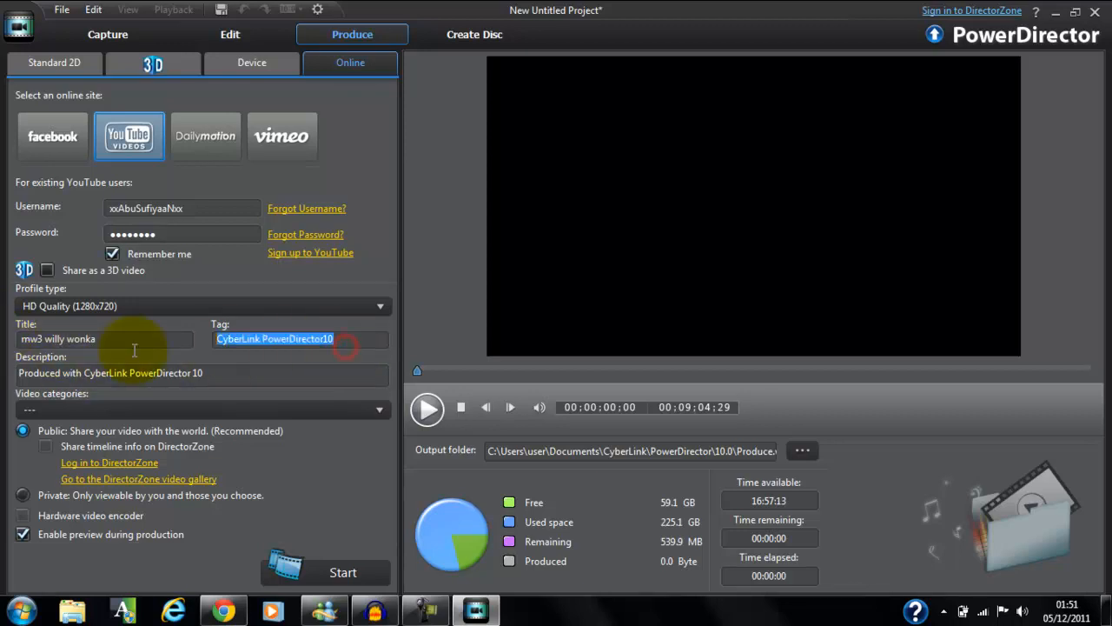
text(frhfguiuyiu)
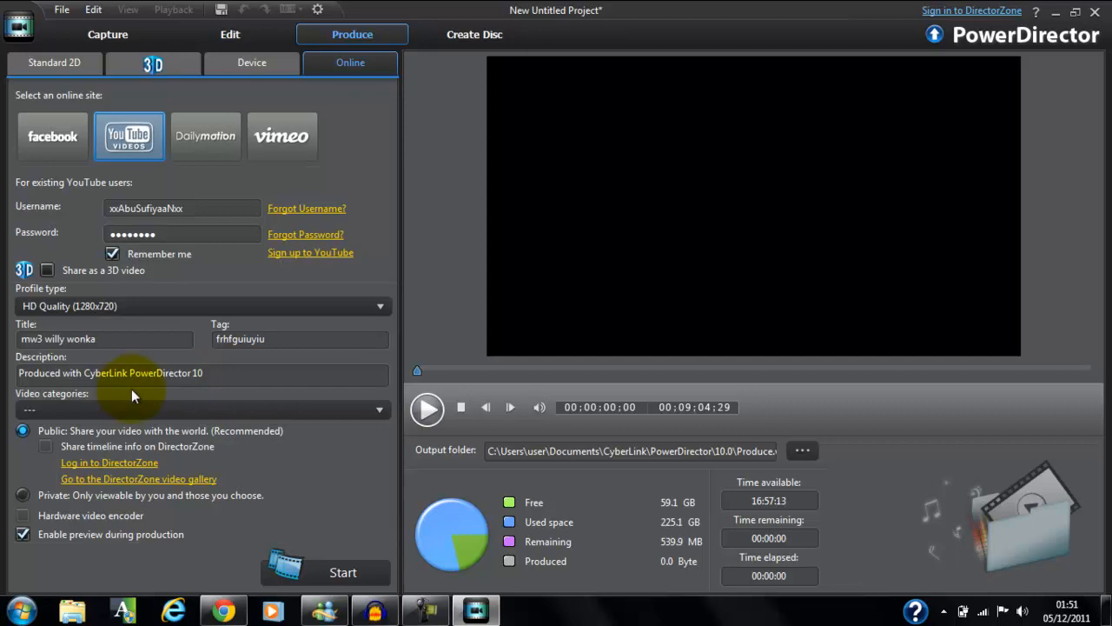
click(187, 408)
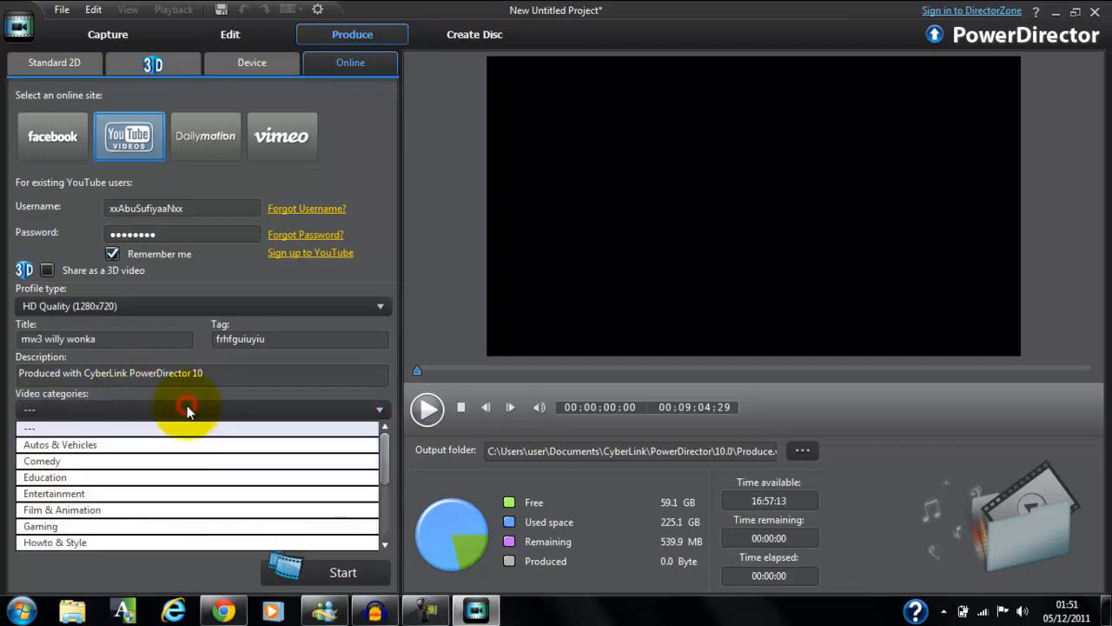
click(145, 524)
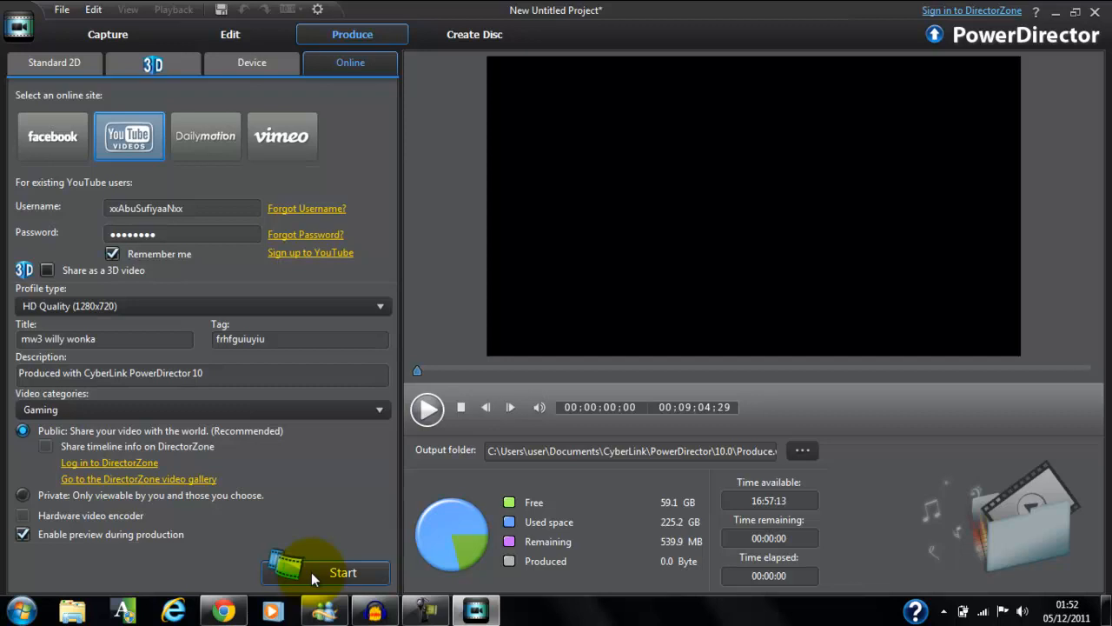
Start producing the YouTube video, accepting the copyright agreement, and toggle the computer shutdown after production on and off again.
click(311, 572)
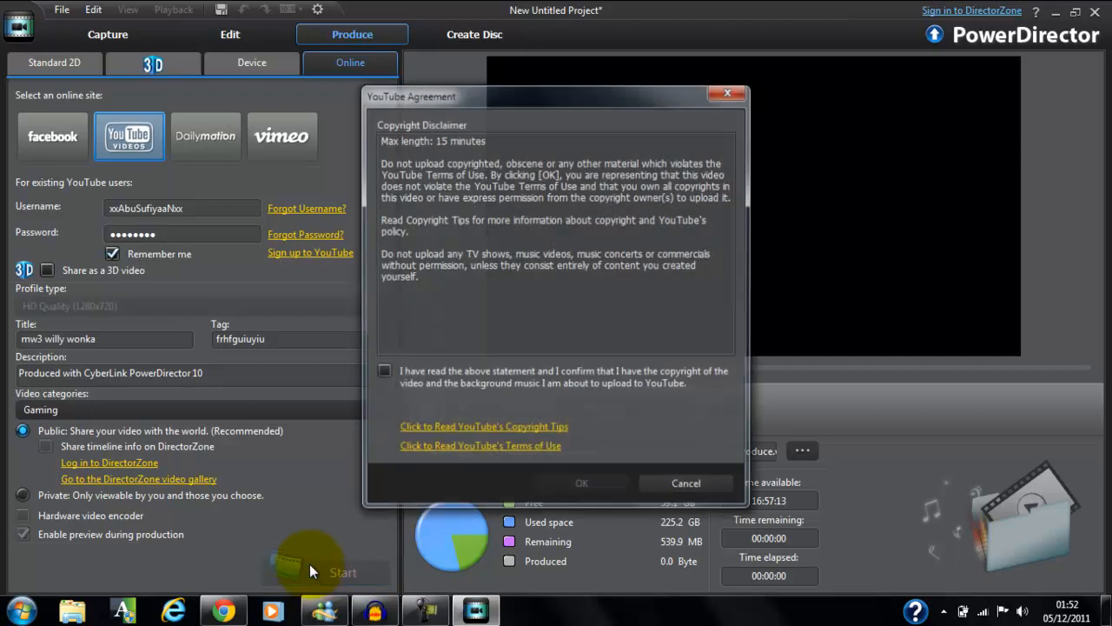
click(383, 371)
click(578, 485)
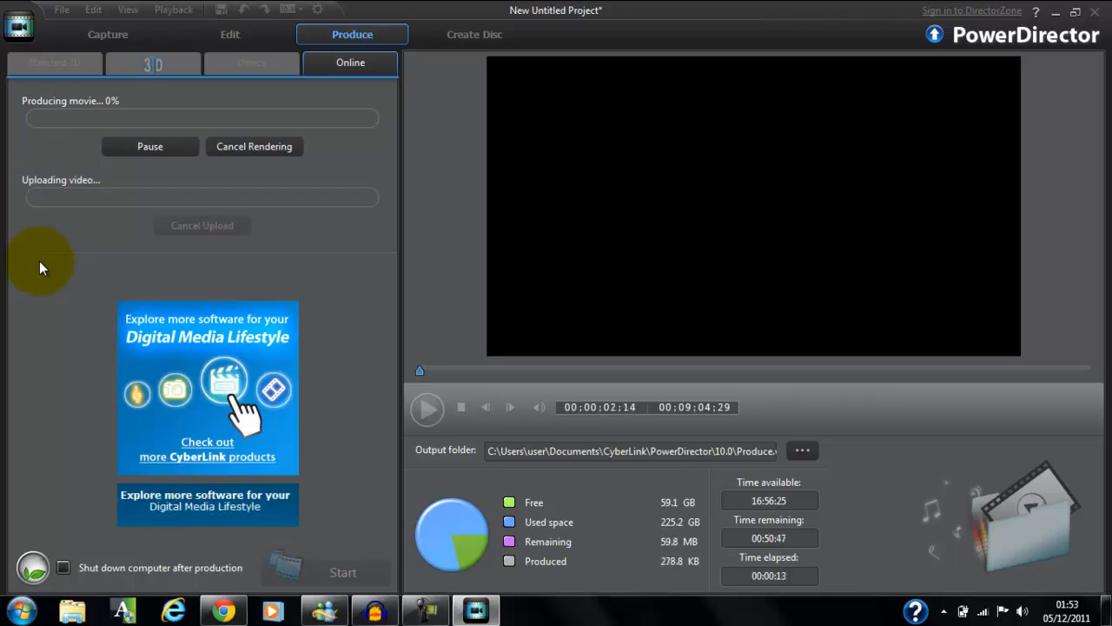
click(63, 568)
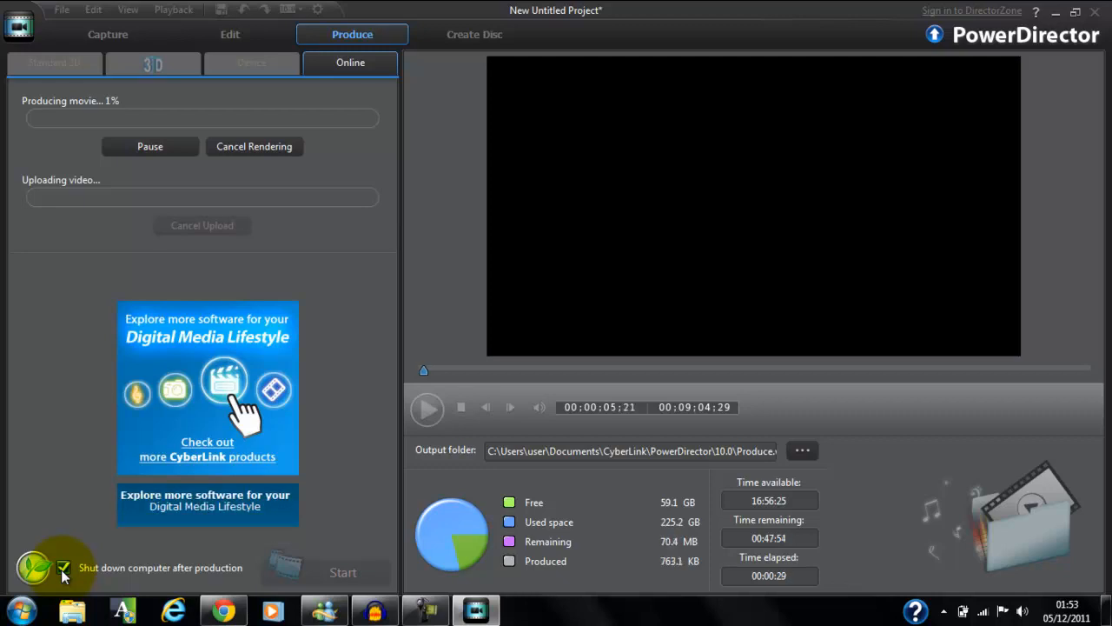
click(62, 569)
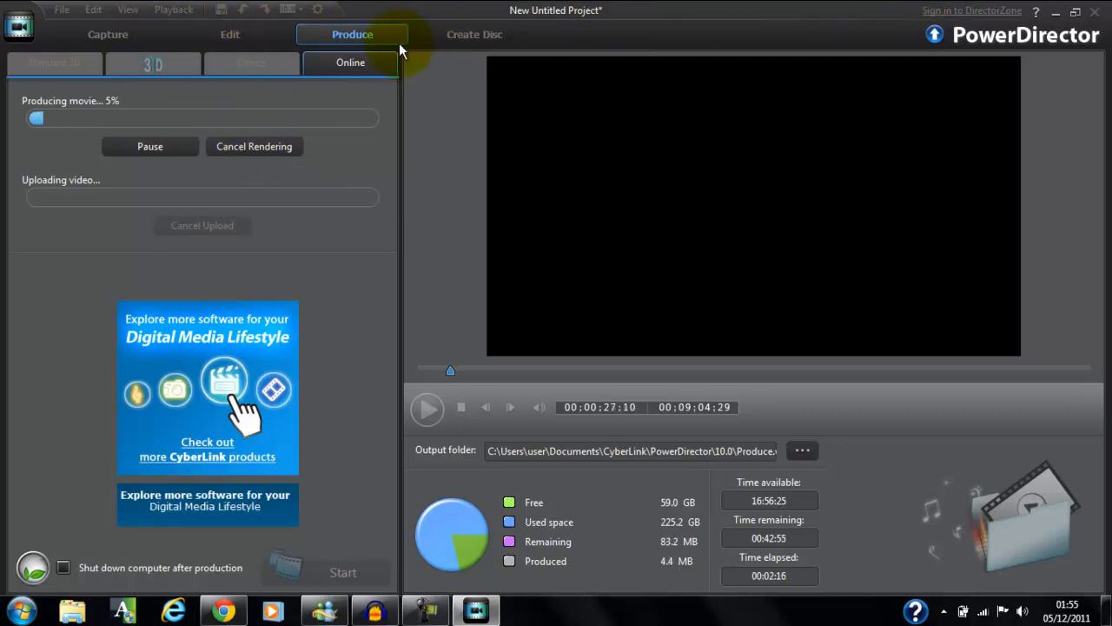
Pause the movie production and cancel its rendering.
click(148, 150)
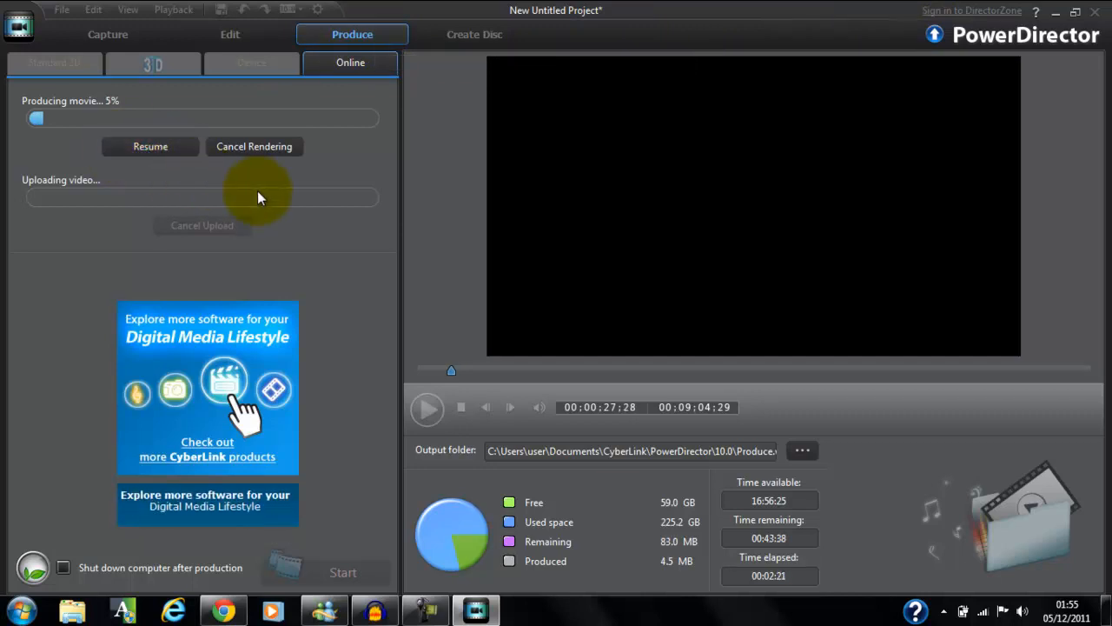
click(250, 146)
click(561, 343)
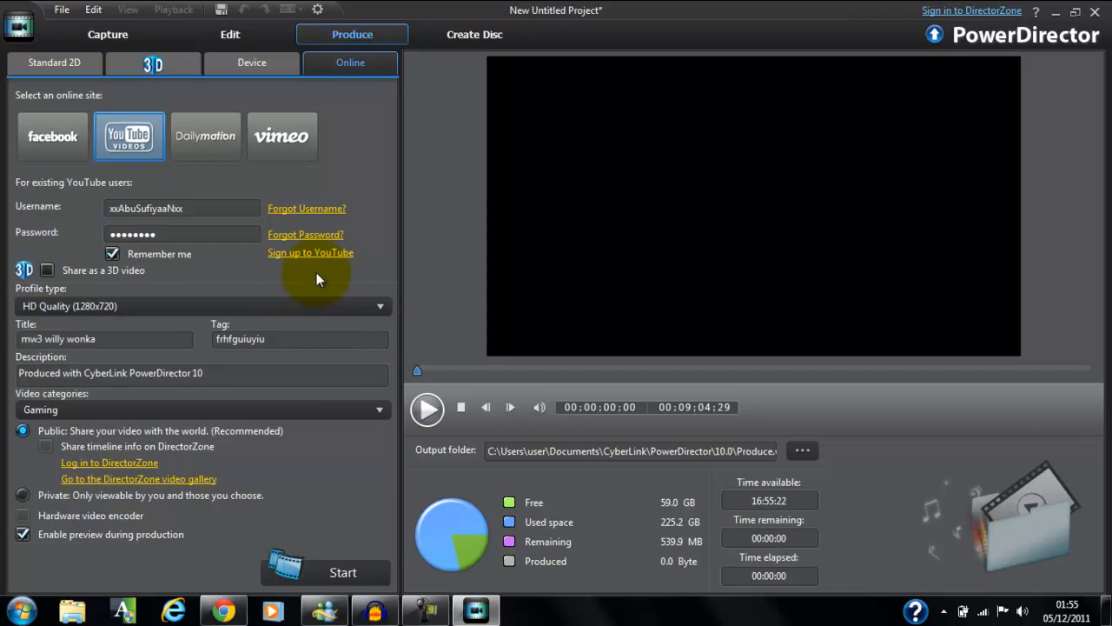
Switch to Chrome and expand the description of the open YouTube video to examine its contents.
click(1057, 14)
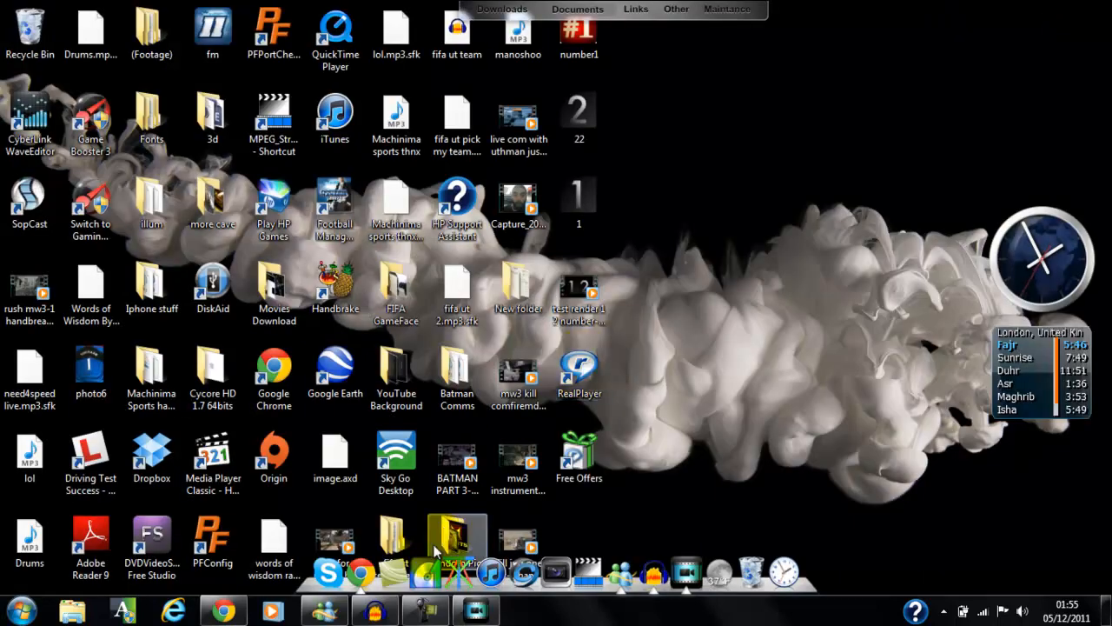
click(361, 567)
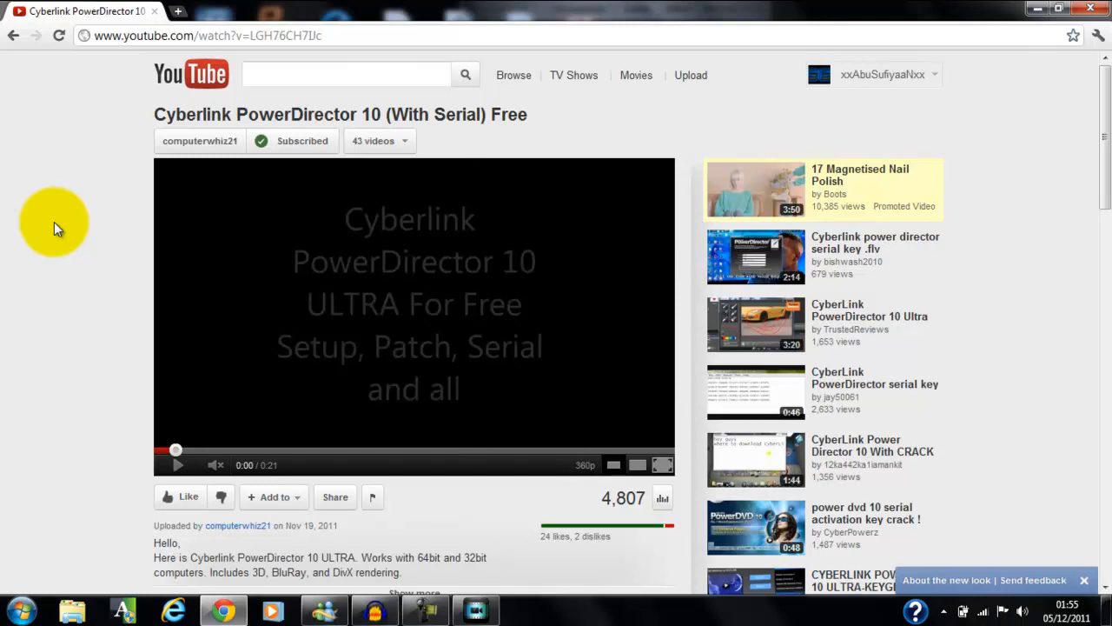
scroll(54, 222, down, 4)
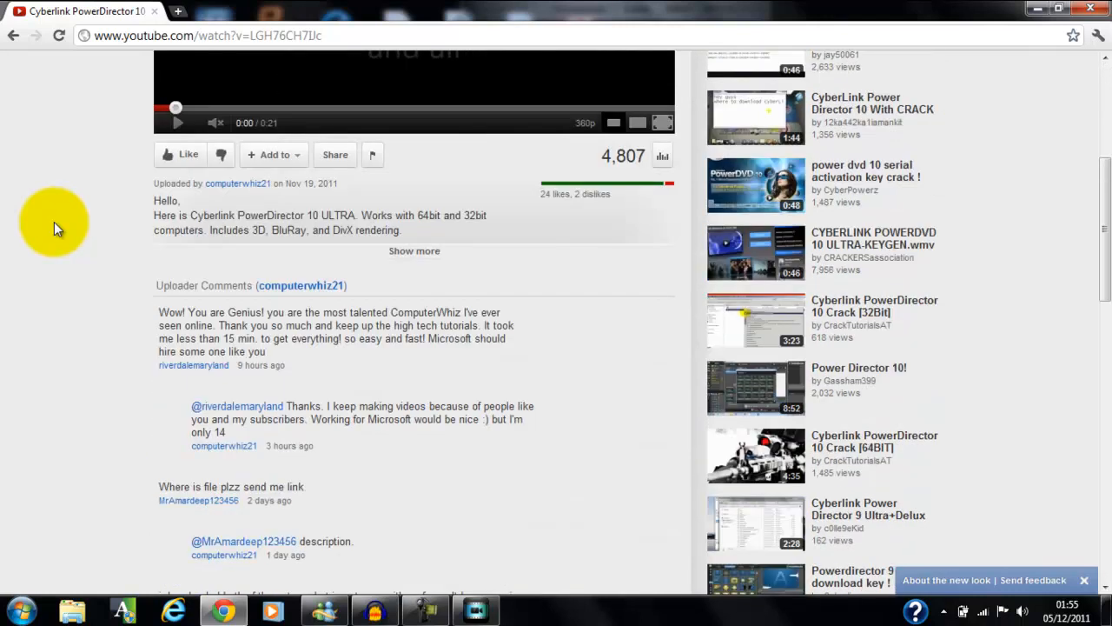
click(432, 252)
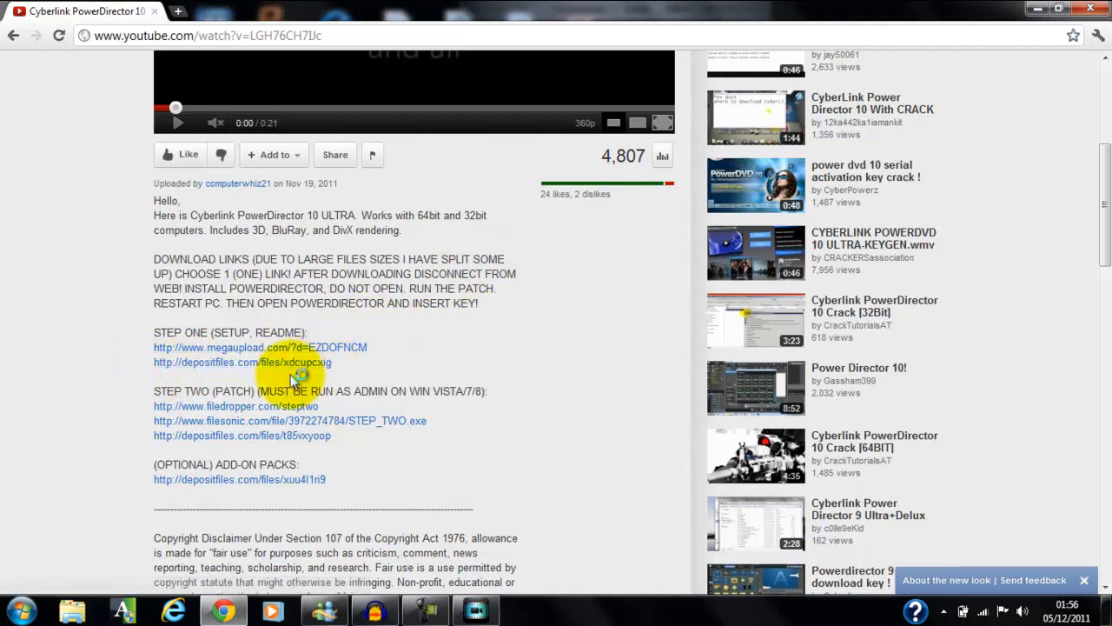
click(274, 362)
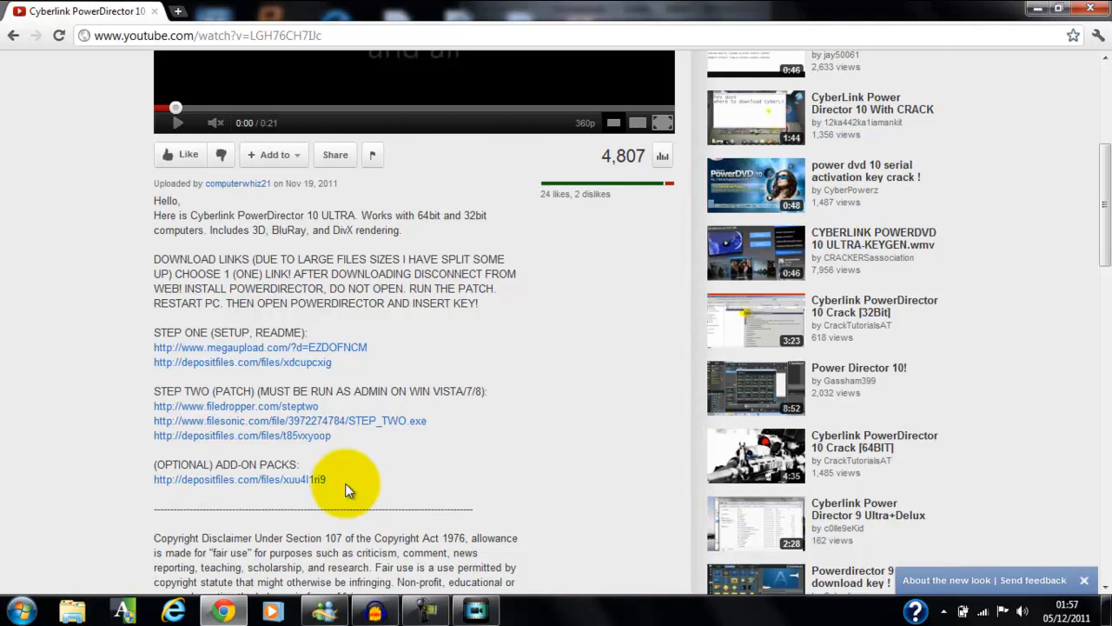
Switch back to PowerDirector's editing workspace and apply the Beating video effect to the trailerblazer kenya replay clip.
click(1037, 10)
click(476, 610)
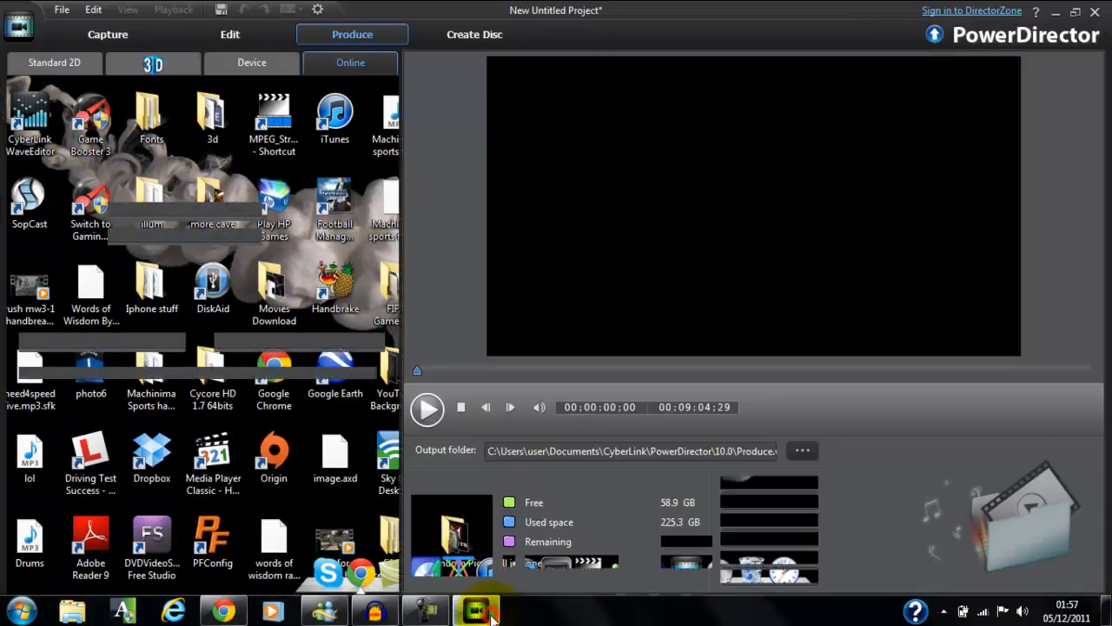
click(217, 34)
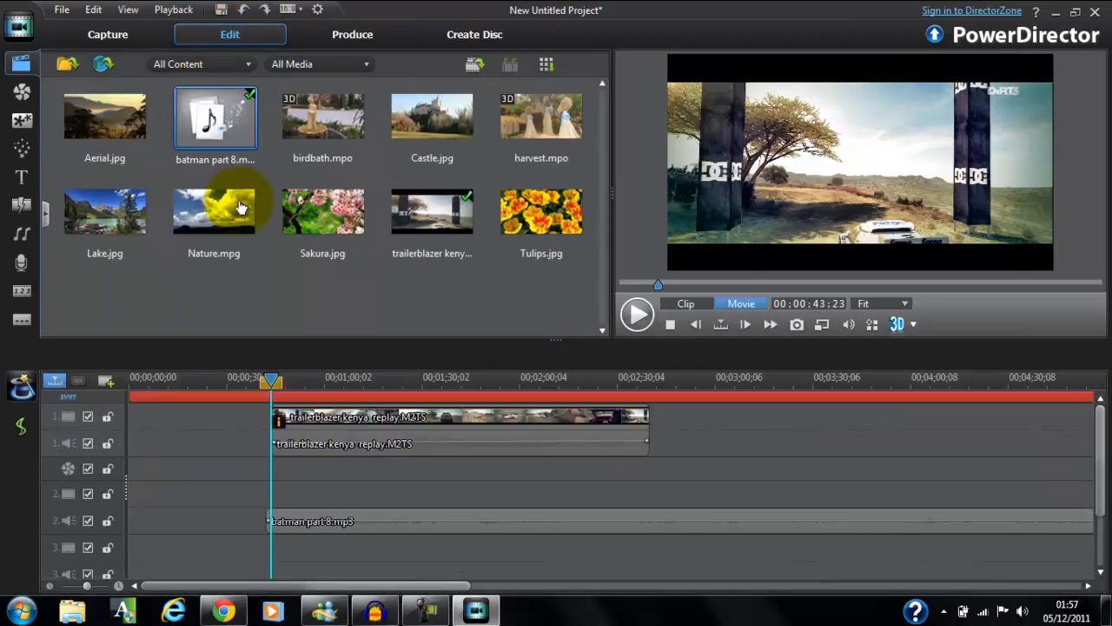
click(335, 420)
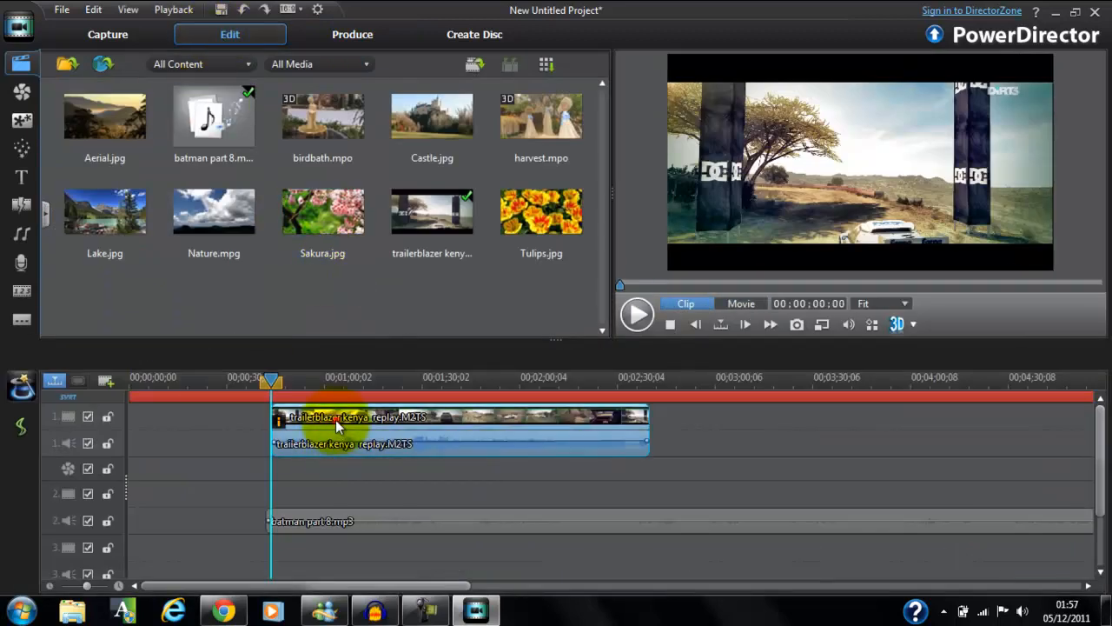
click(12, 97)
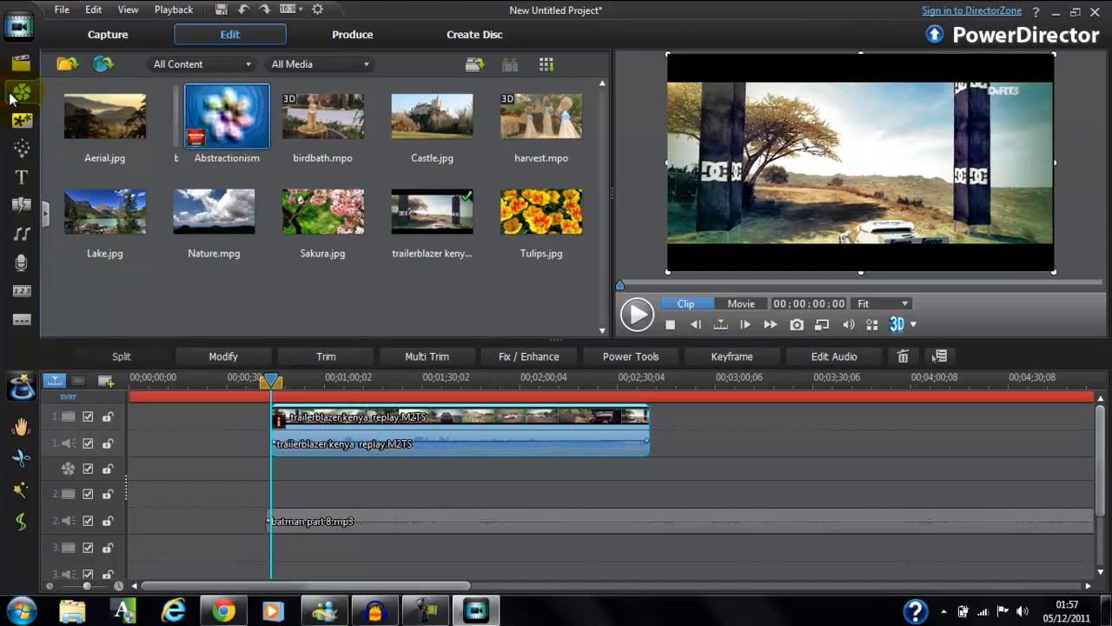
click(372, 132)
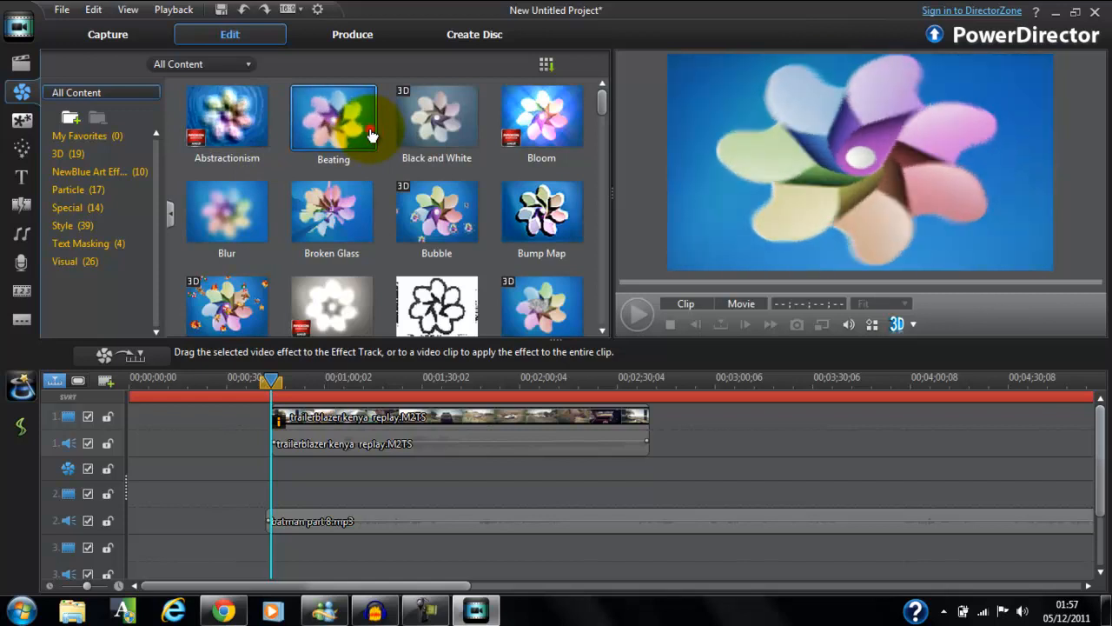
drag(371, 139, 314, 424)
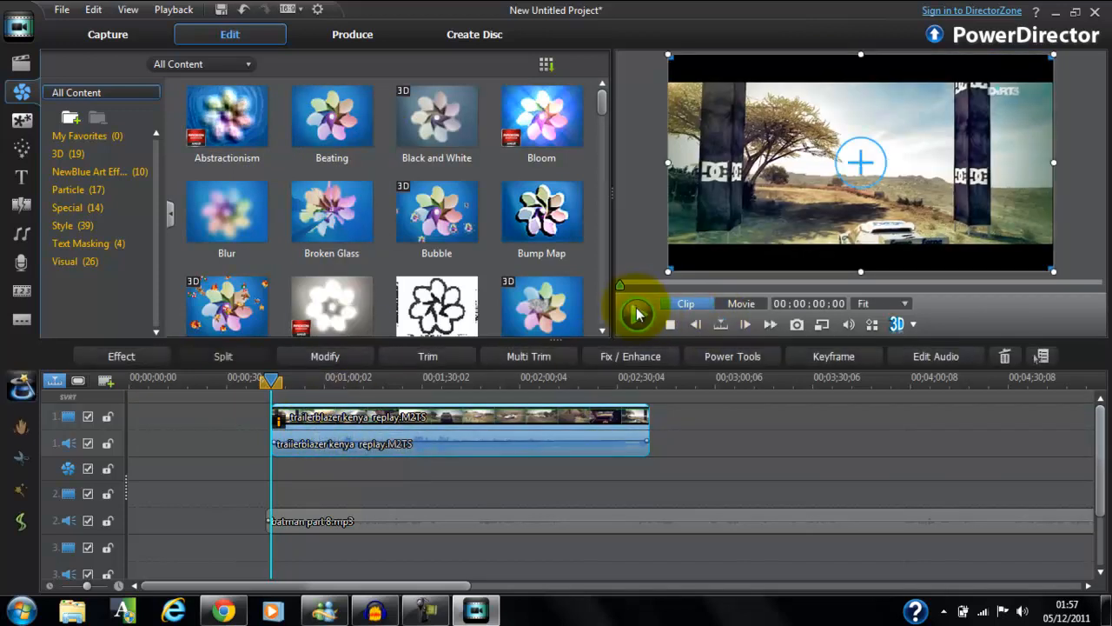
Play back the replay clip, replay it from near its start in the movie preview, stop playback, and select the clip.
click(637, 314)
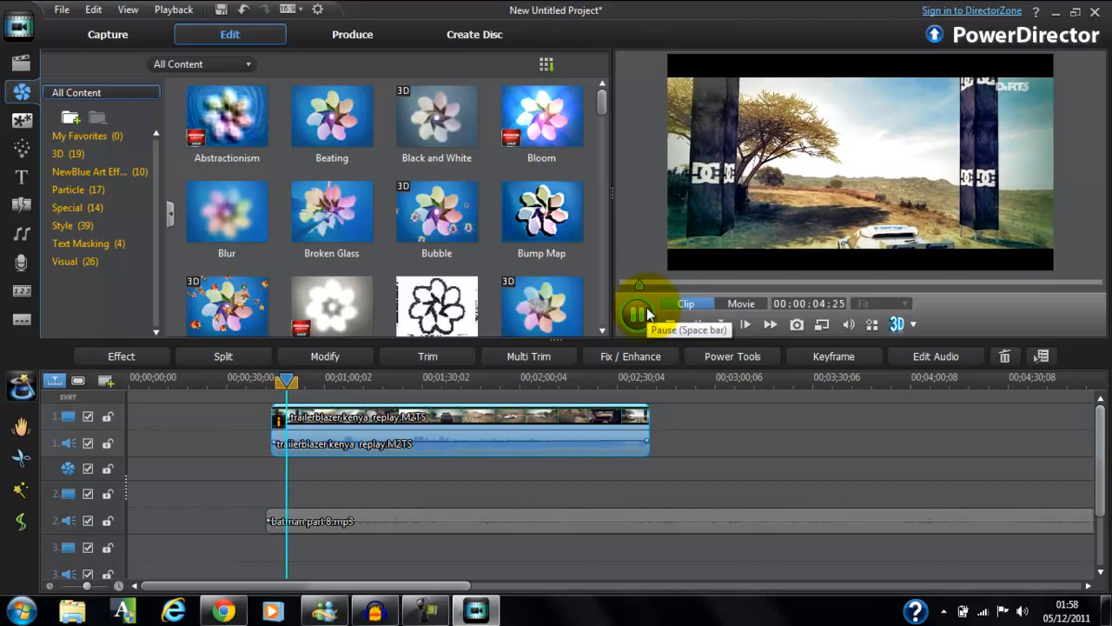
click(647, 314)
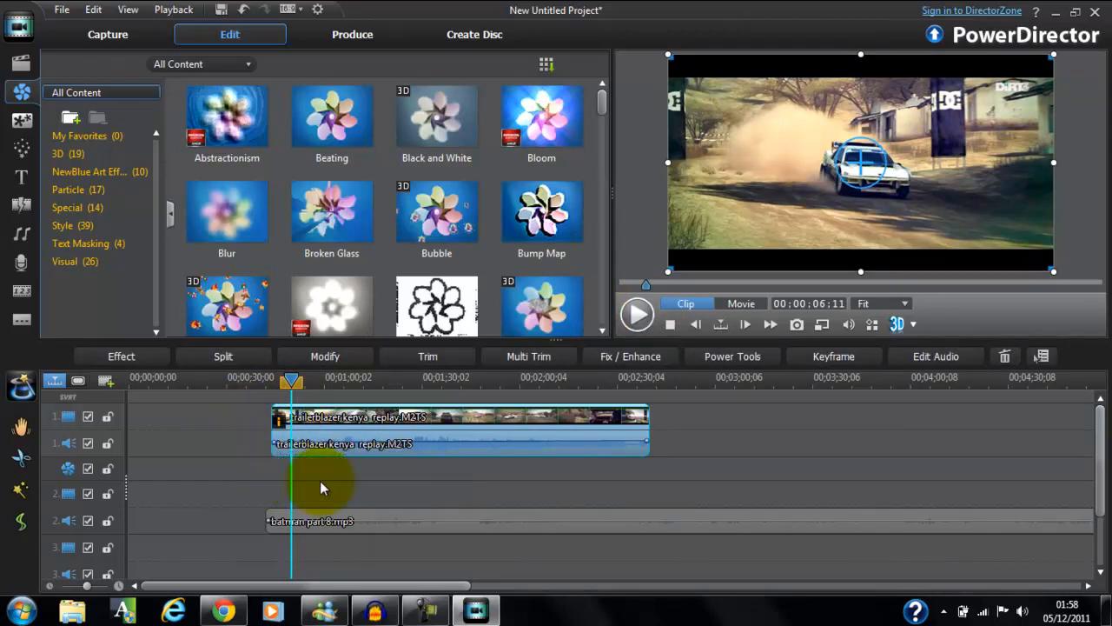
click(276, 473)
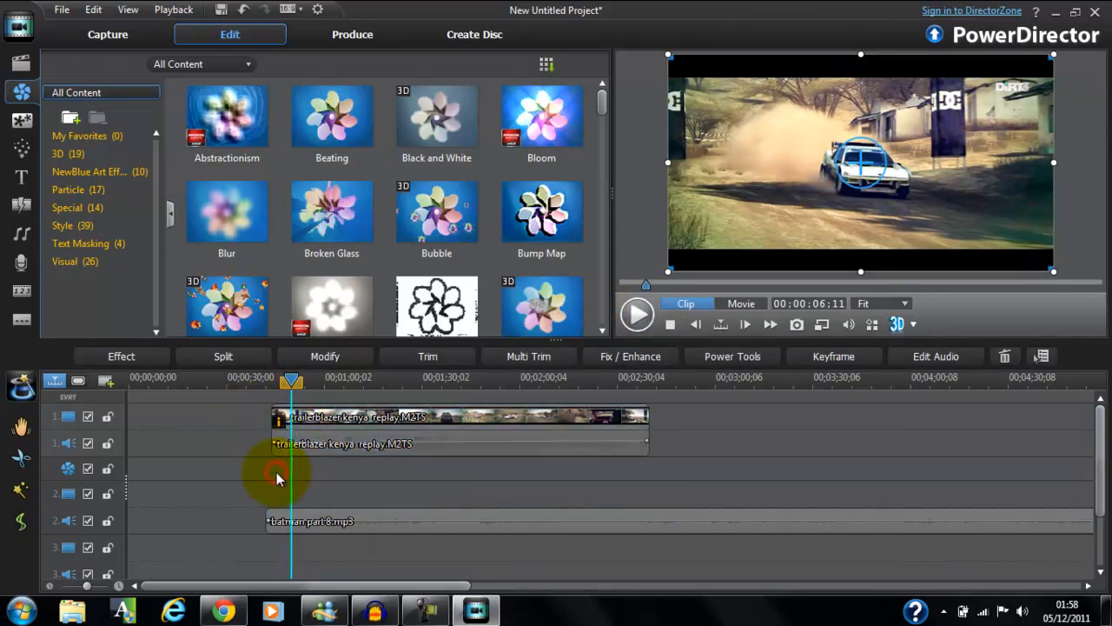
drag(296, 393, 274, 392)
click(632, 329)
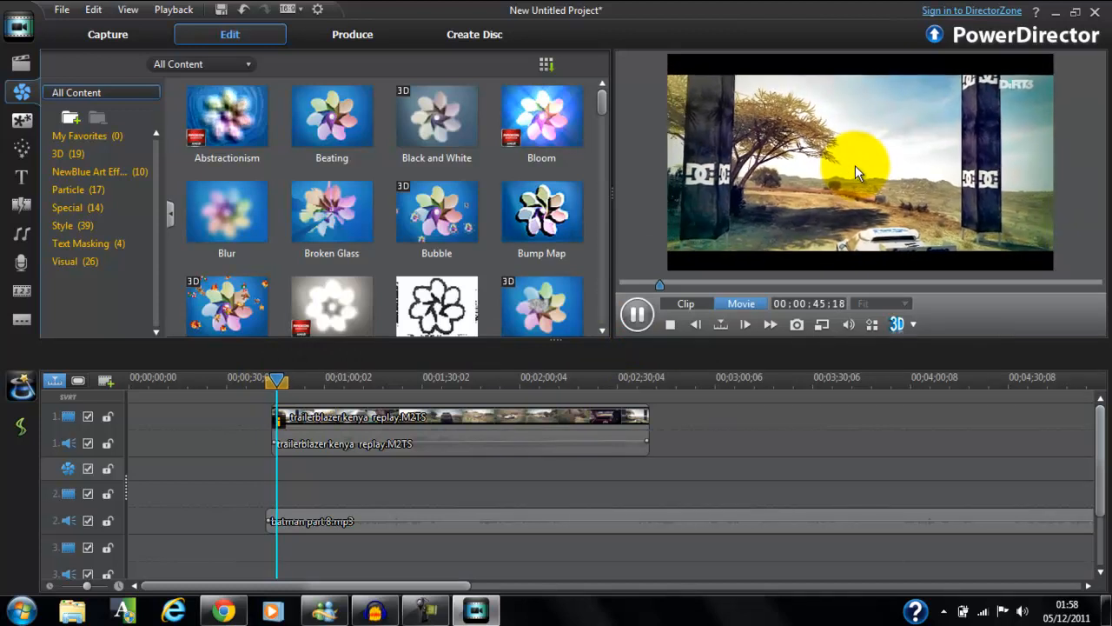
click(668, 324)
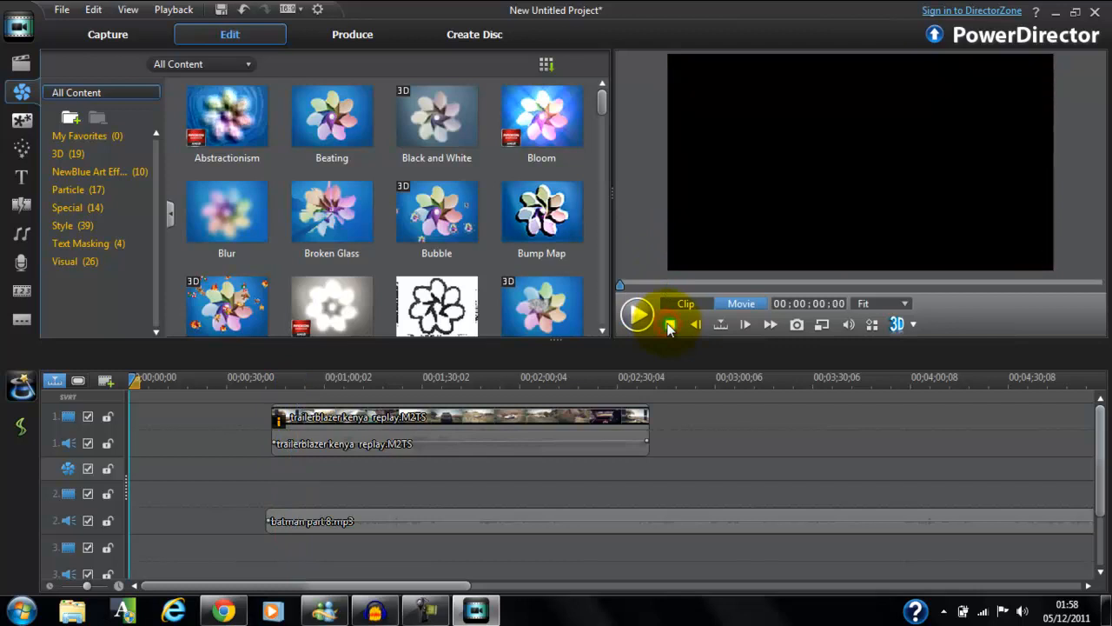
click(403, 421)
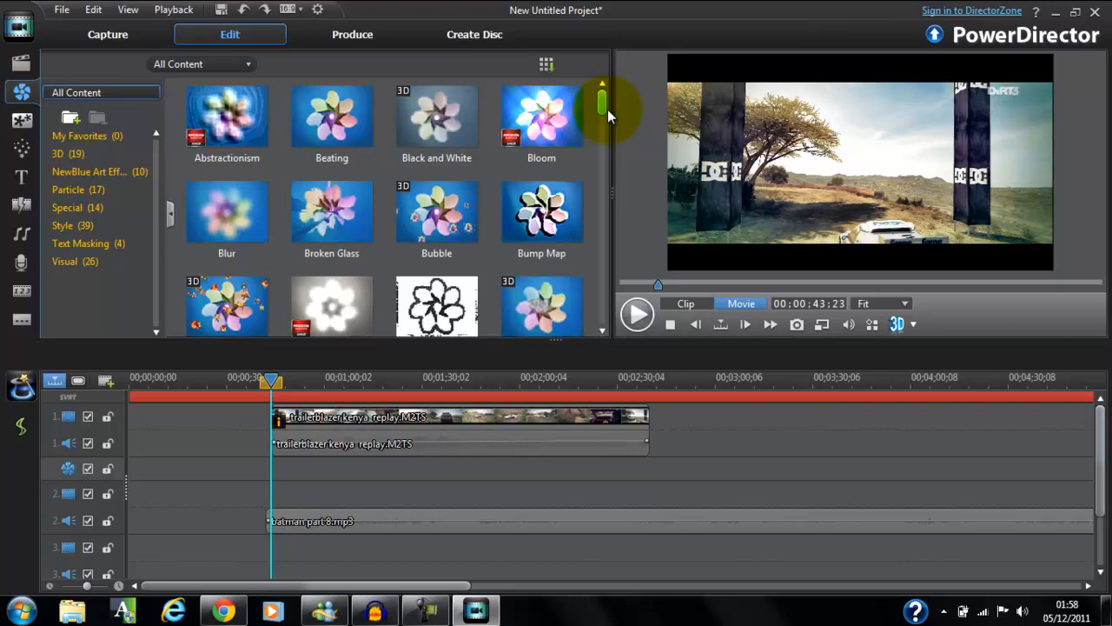
Apply the Woodcut video effect to the trailerblazer kenya replay clip and briefly preview it from the clip's start.
drag(607, 110, 596, 332)
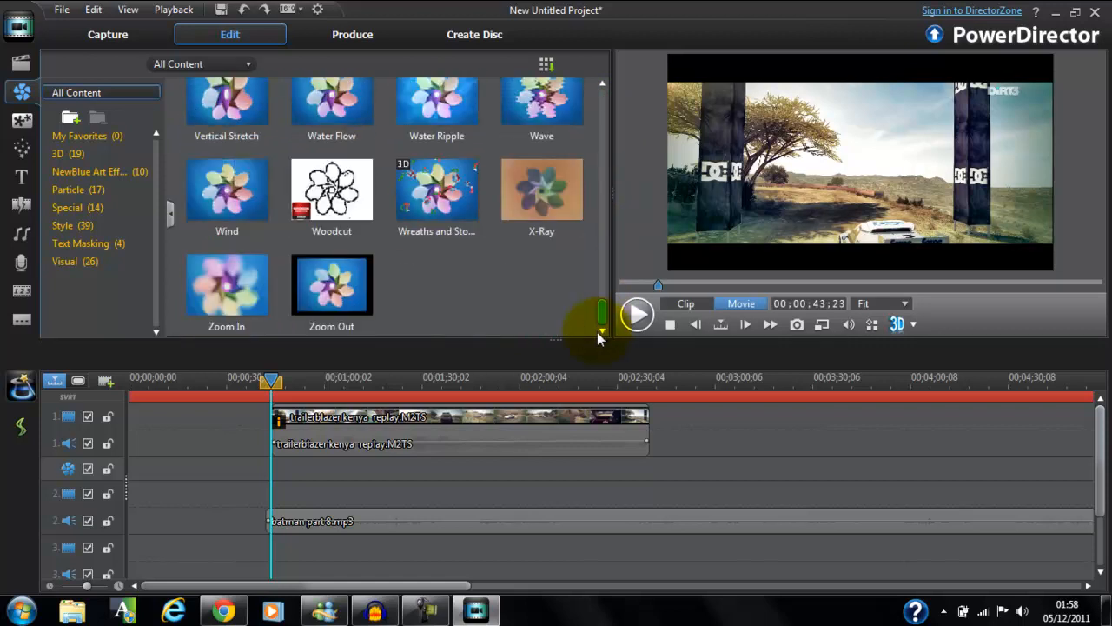
drag(323, 187, 318, 426)
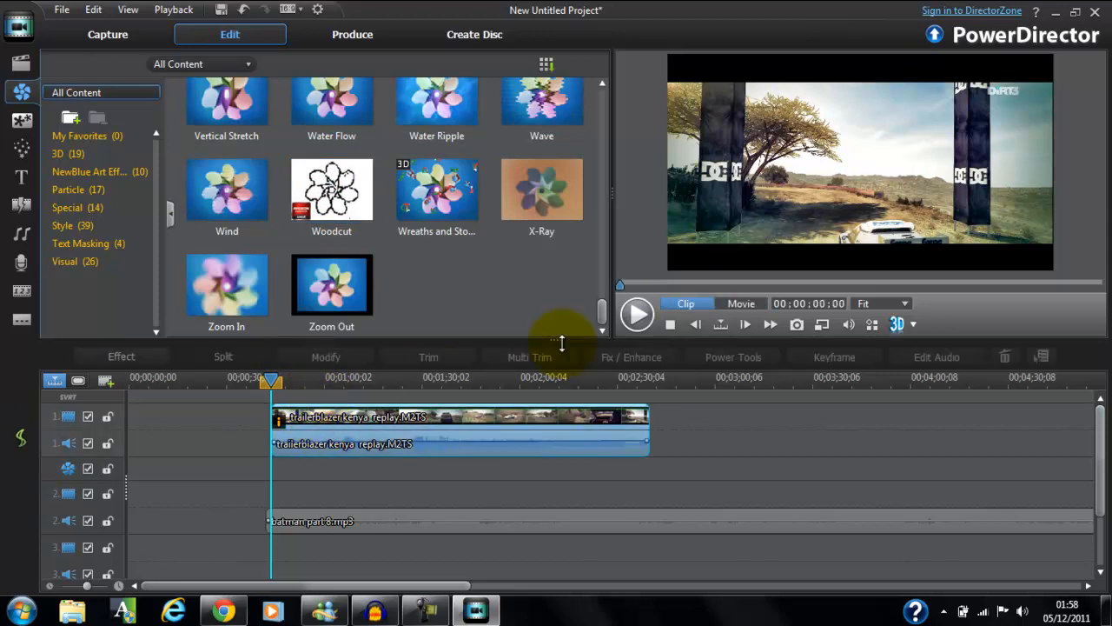
click(624, 325)
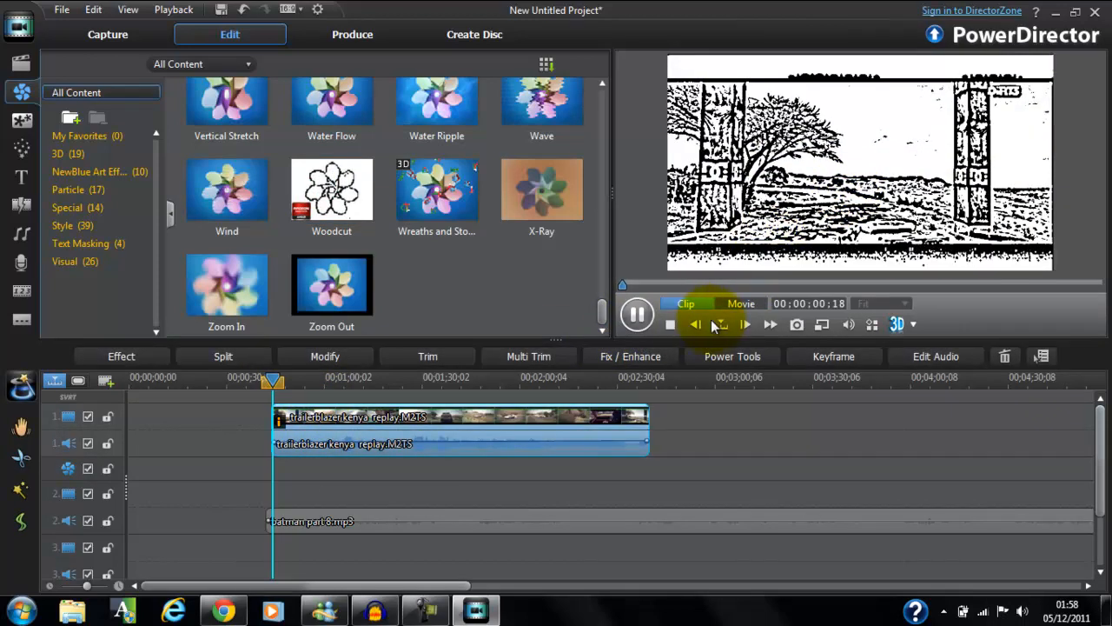
click(636, 315)
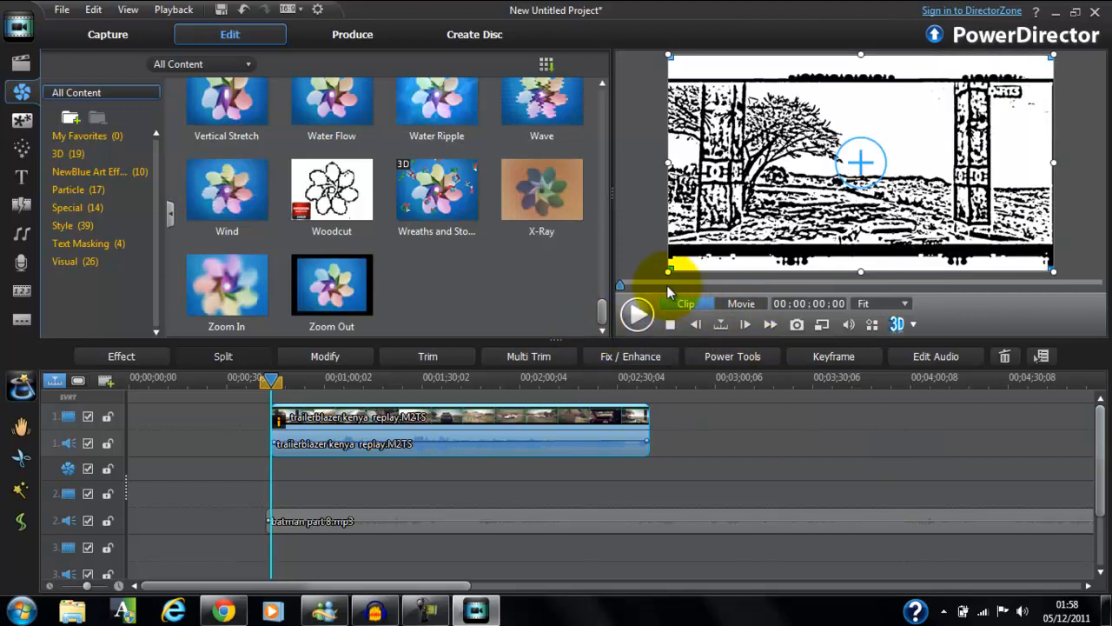
Seek to about 21 seconds into the replay clip and briefly play the Woodcut effect there.
click(674, 285)
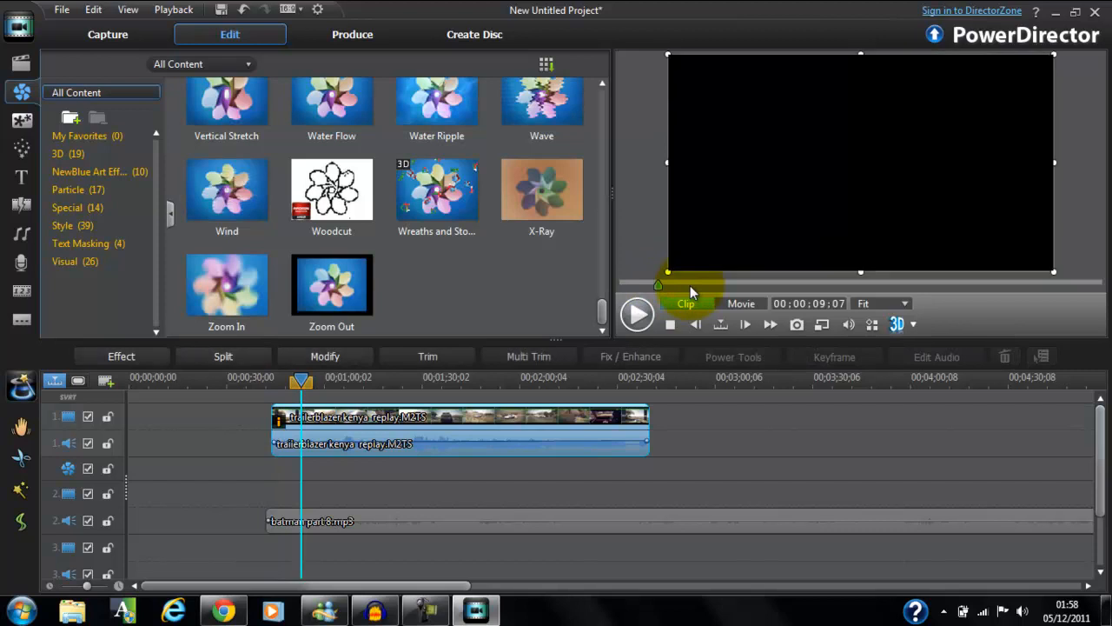
click(706, 283)
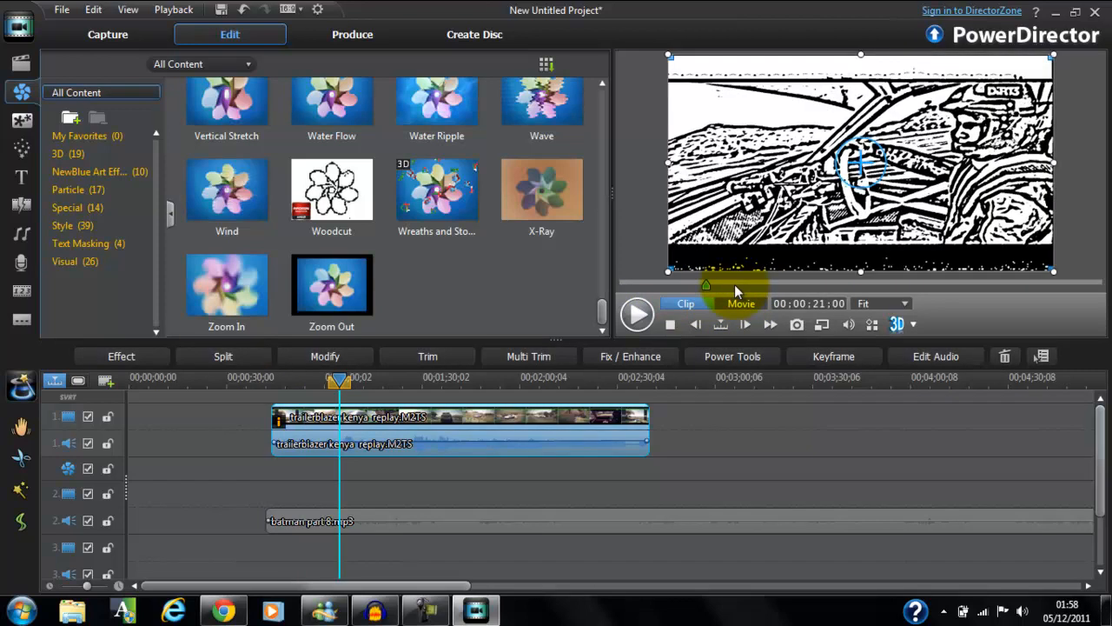
click(637, 316)
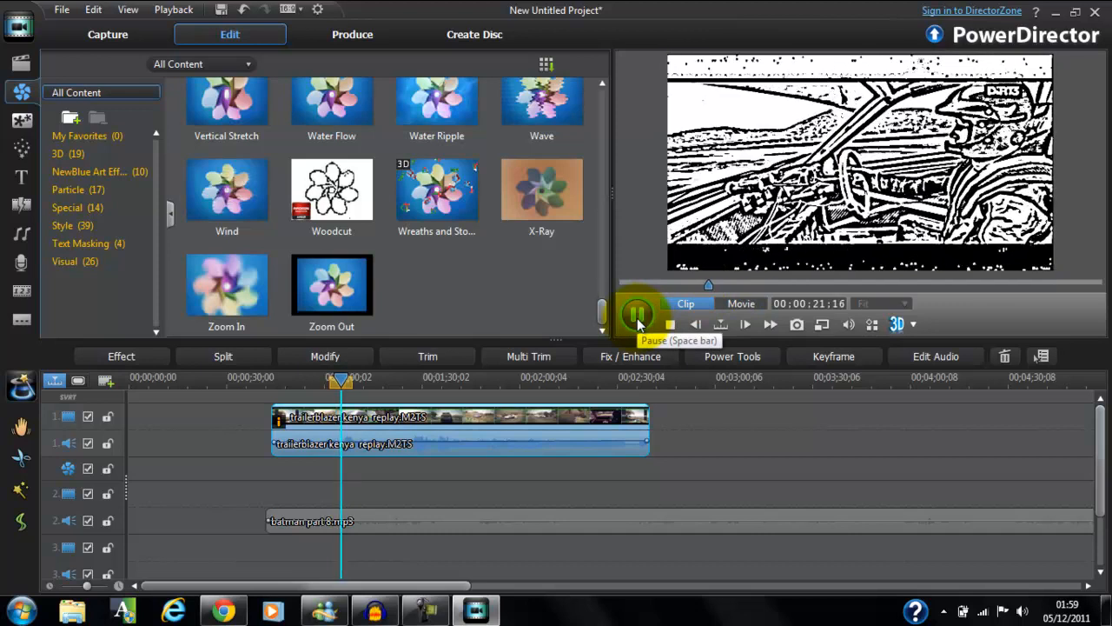
click(637, 315)
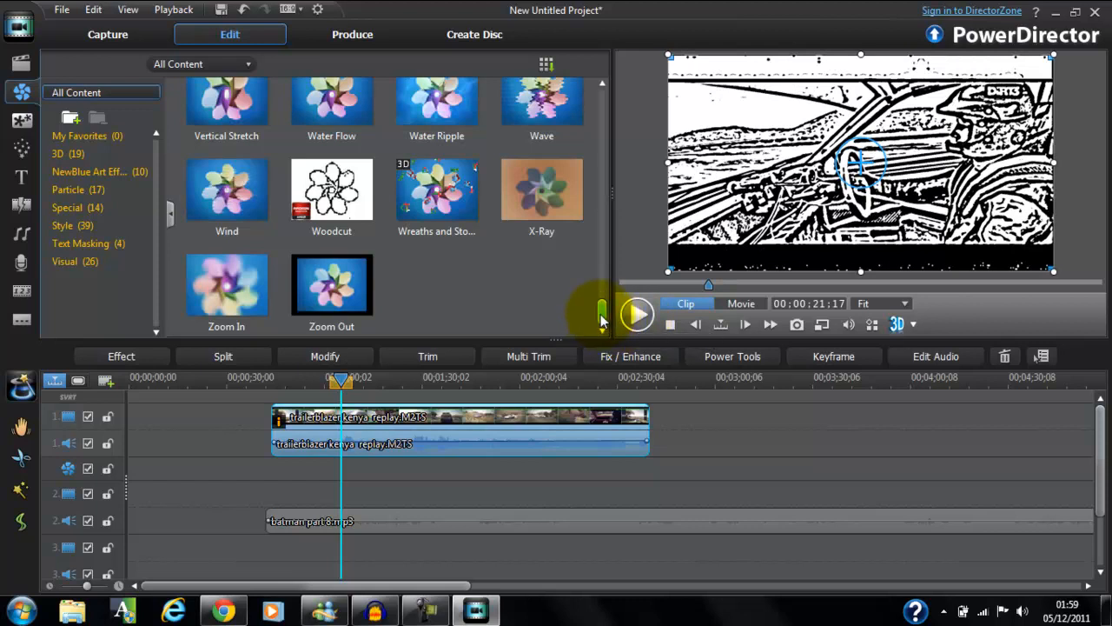
Check the Standard 2D production formats and return to the editing workspace.
click(388, 35)
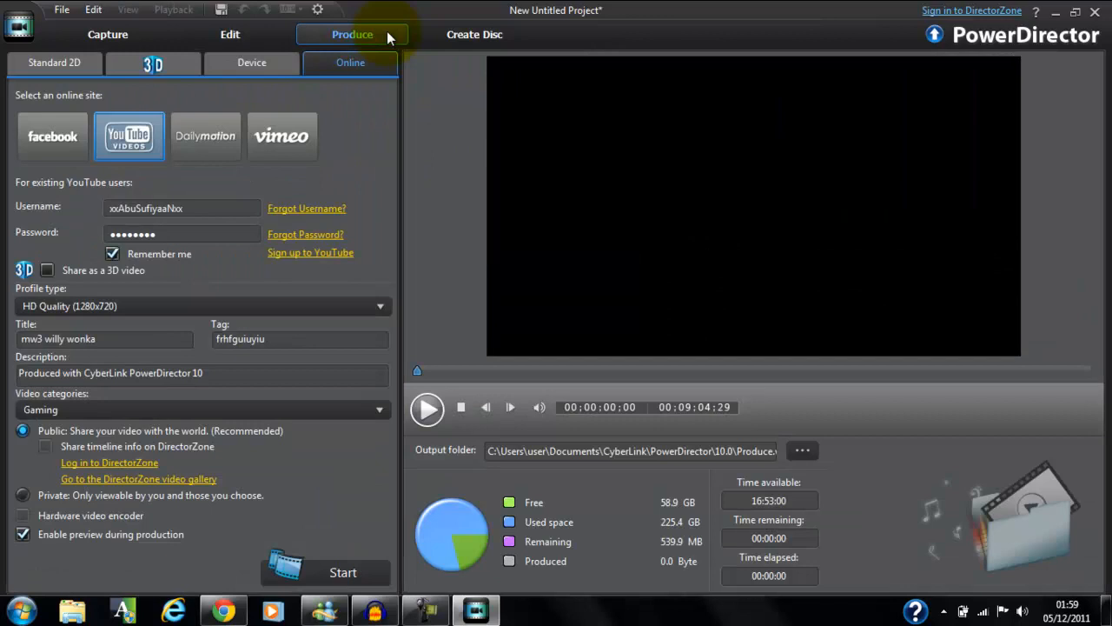
click(97, 66)
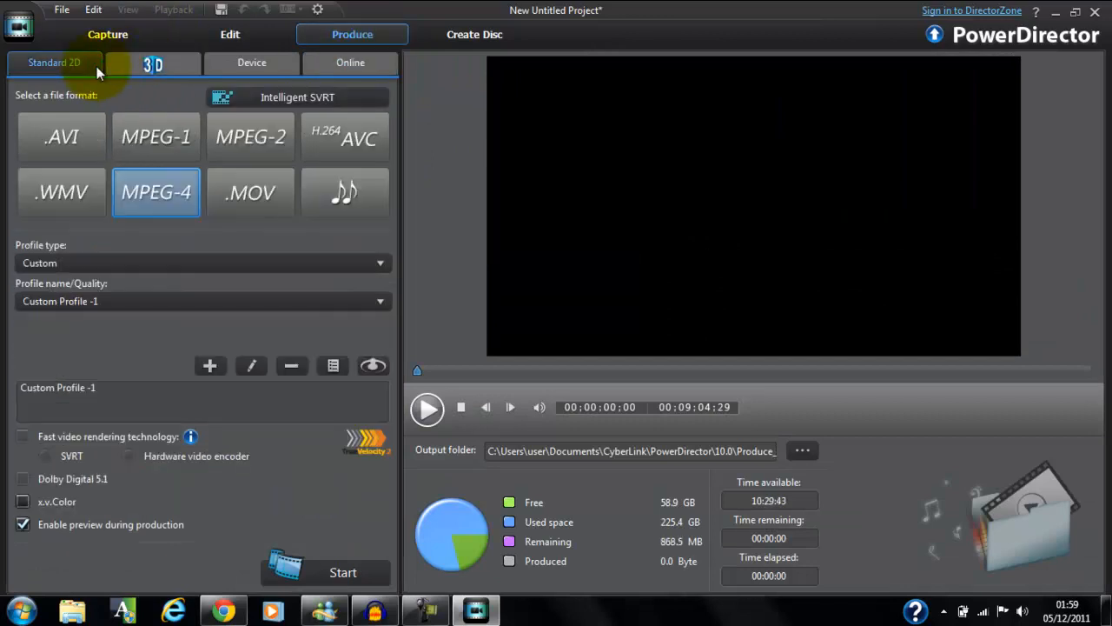
click(228, 34)
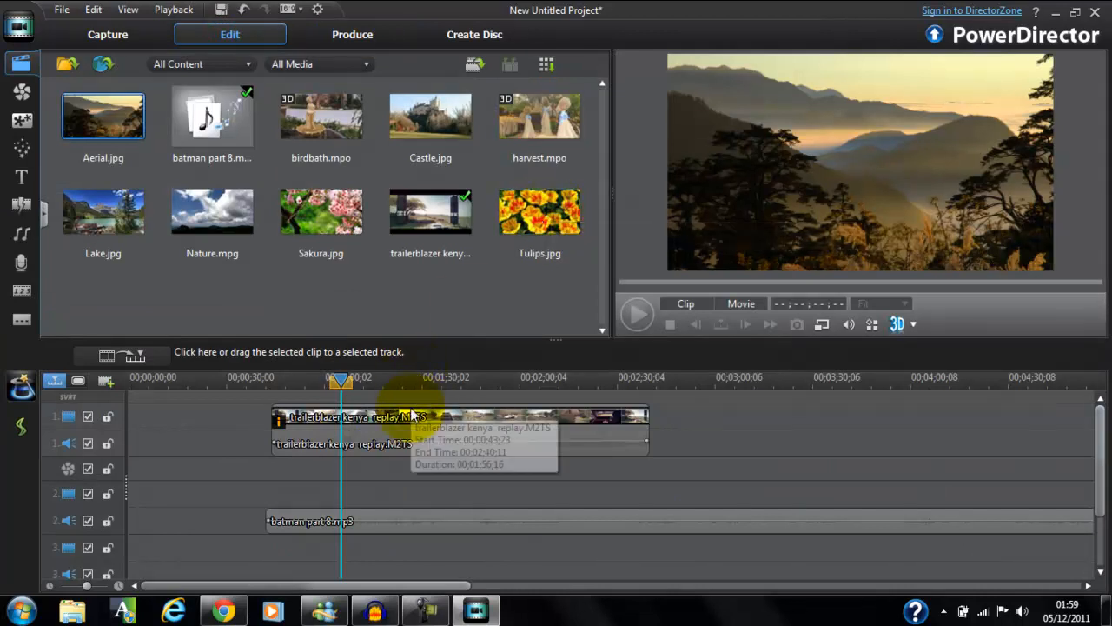
Select the trailerblazer kenya replay clip, play it from about 36 seconds in, and stop playback.
click(413, 416)
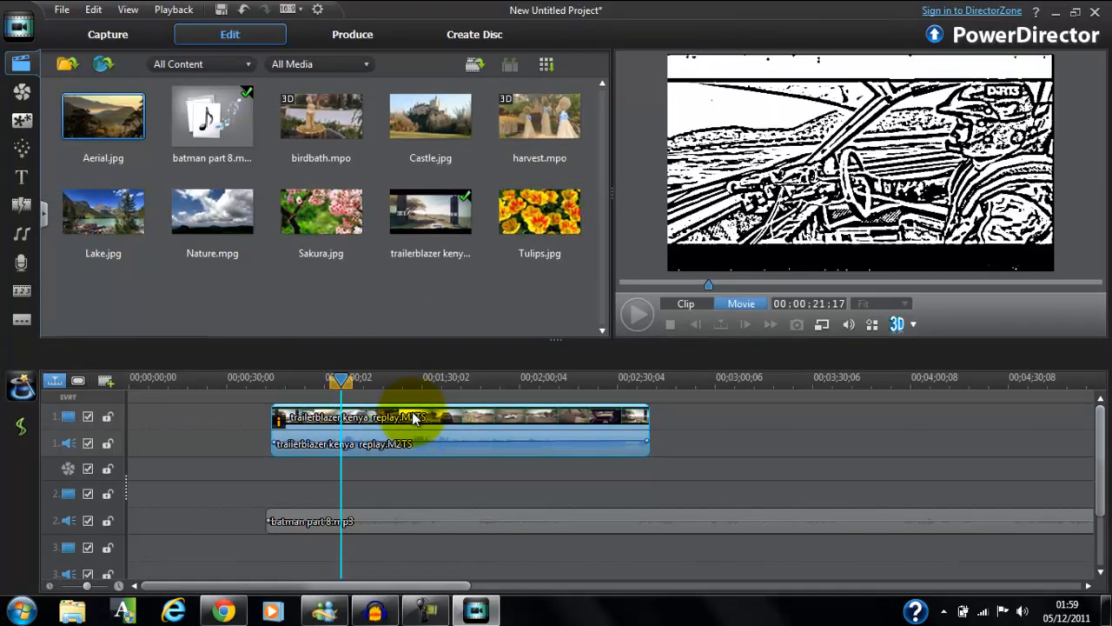
click(772, 285)
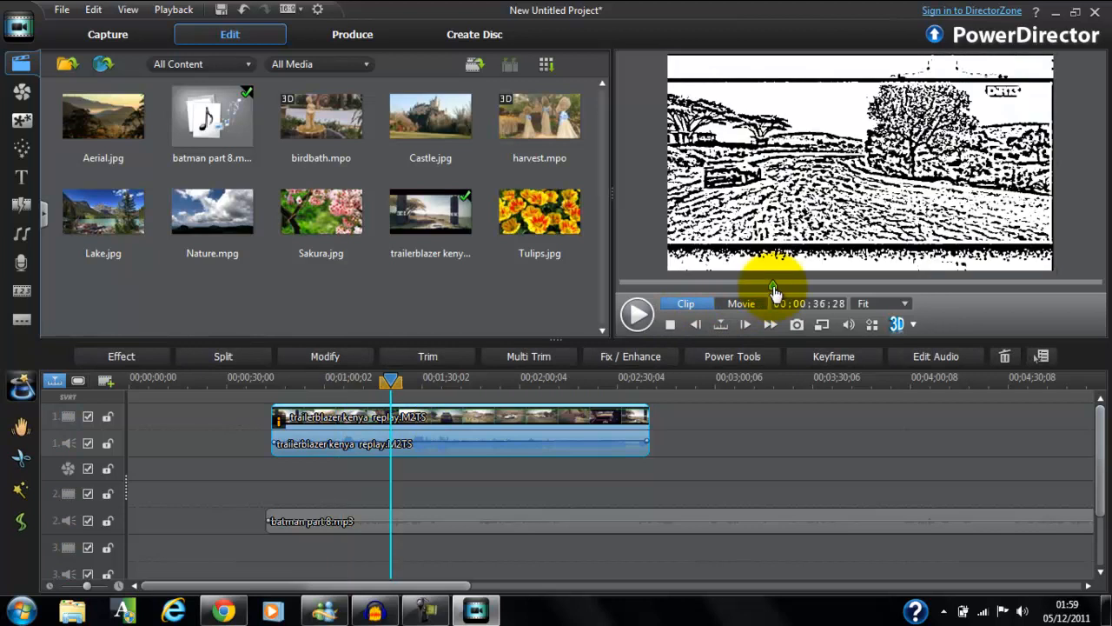
click(638, 314)
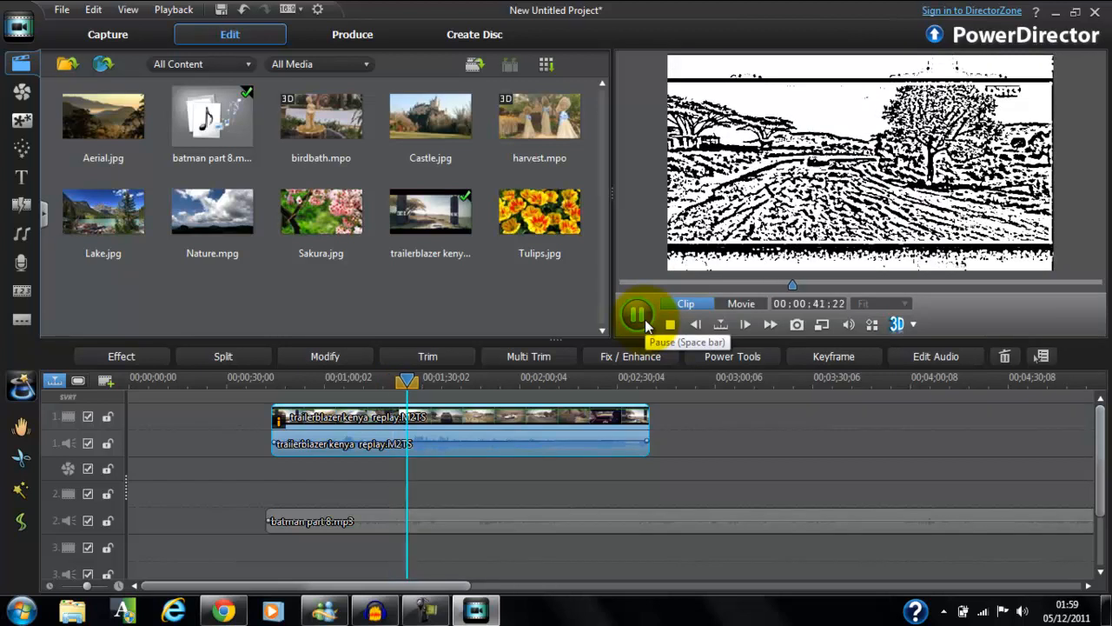
click(673, 325)
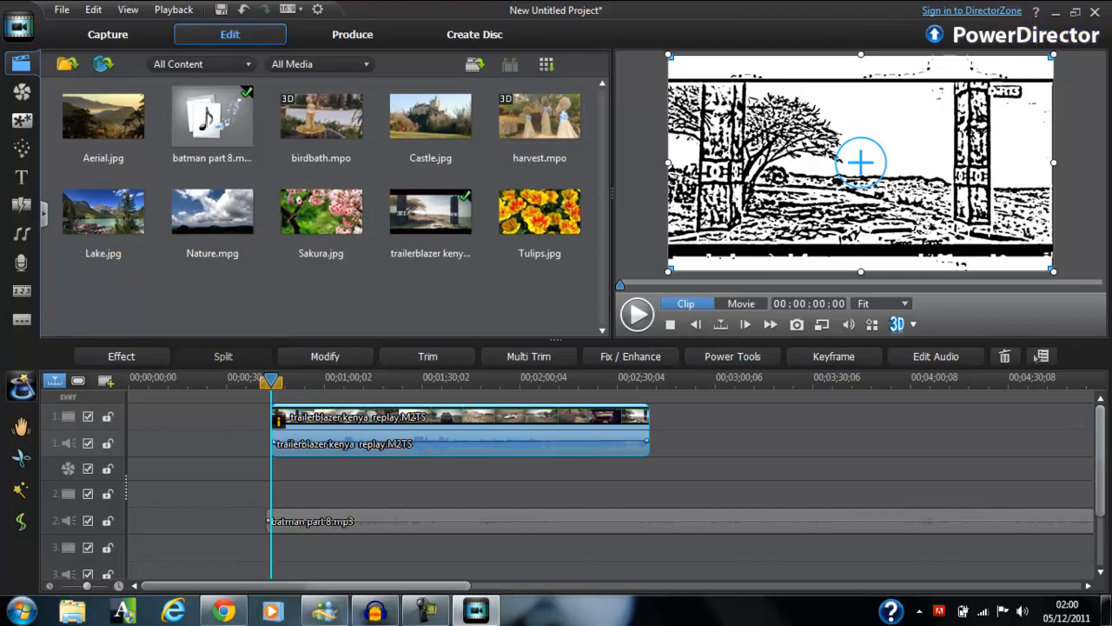
Minimize PowerDirector, switch to Chrome and review the open YouTube video's title and description.
click(1055, 11)
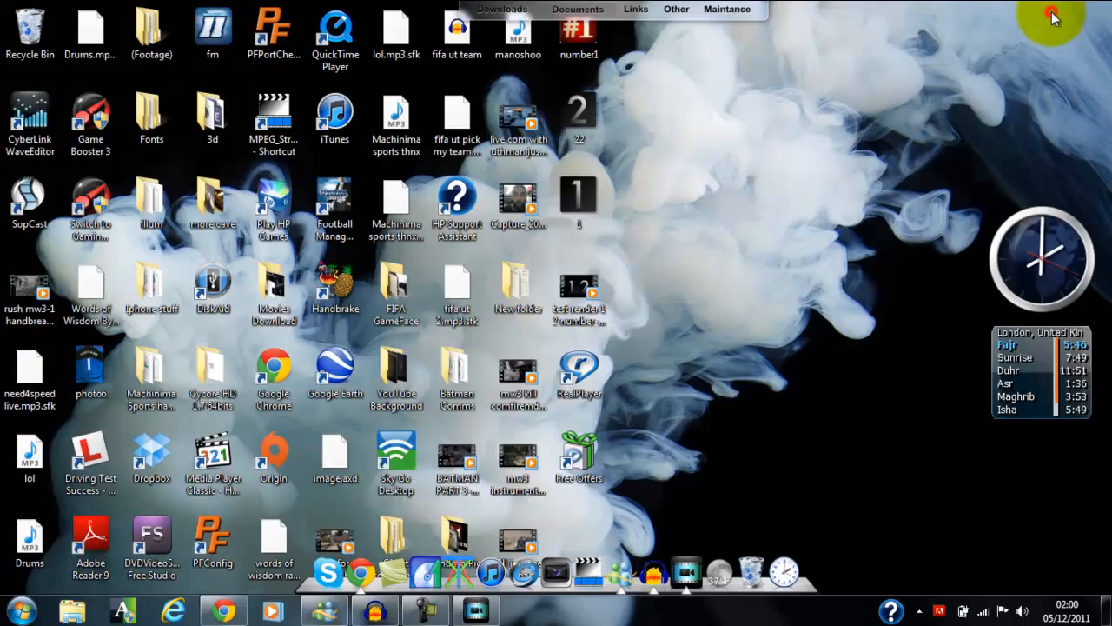
click(358, 572)
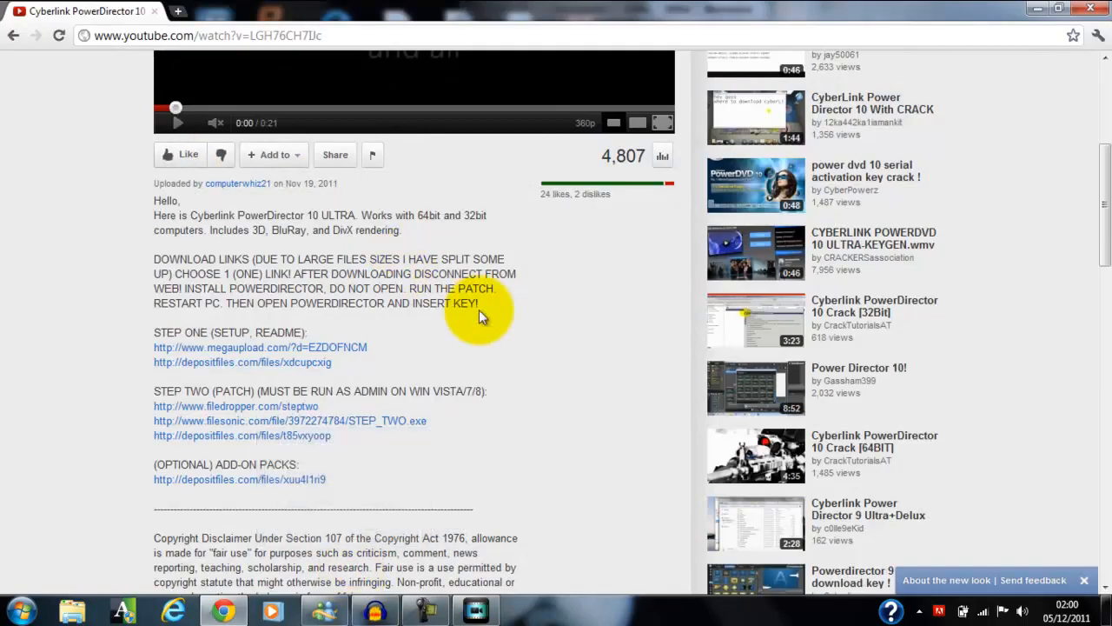
scroll(464, 320, up, 4)
scroll(483, 317, down, 3)
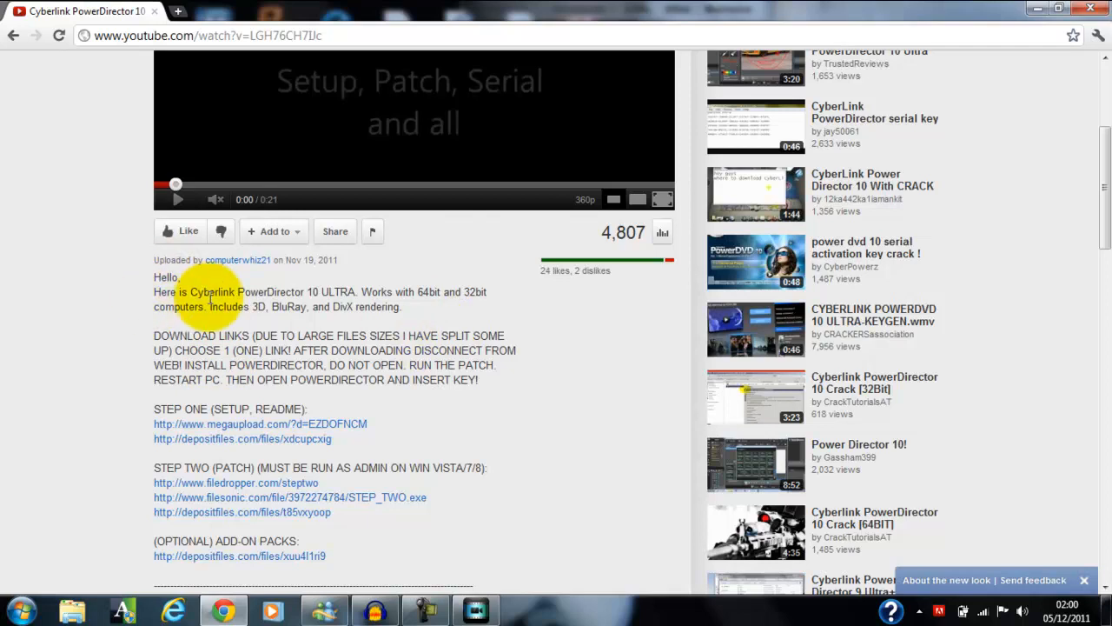
scroll(489, 350, down, 4)
scroll(489, 347, up, 7)
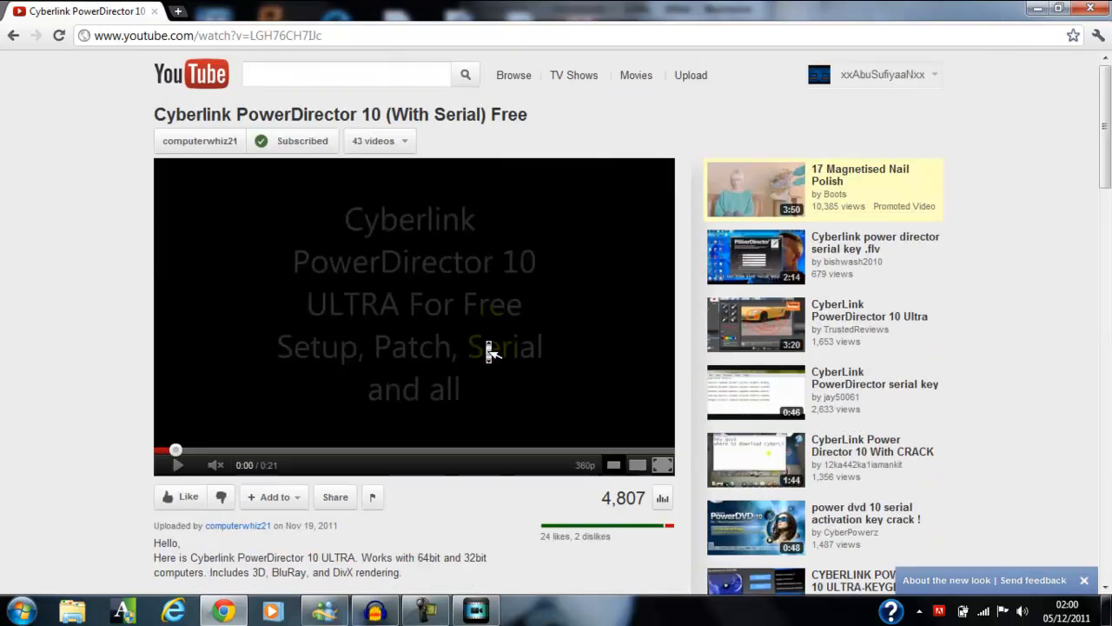
scroll(489, 347, down, 2)
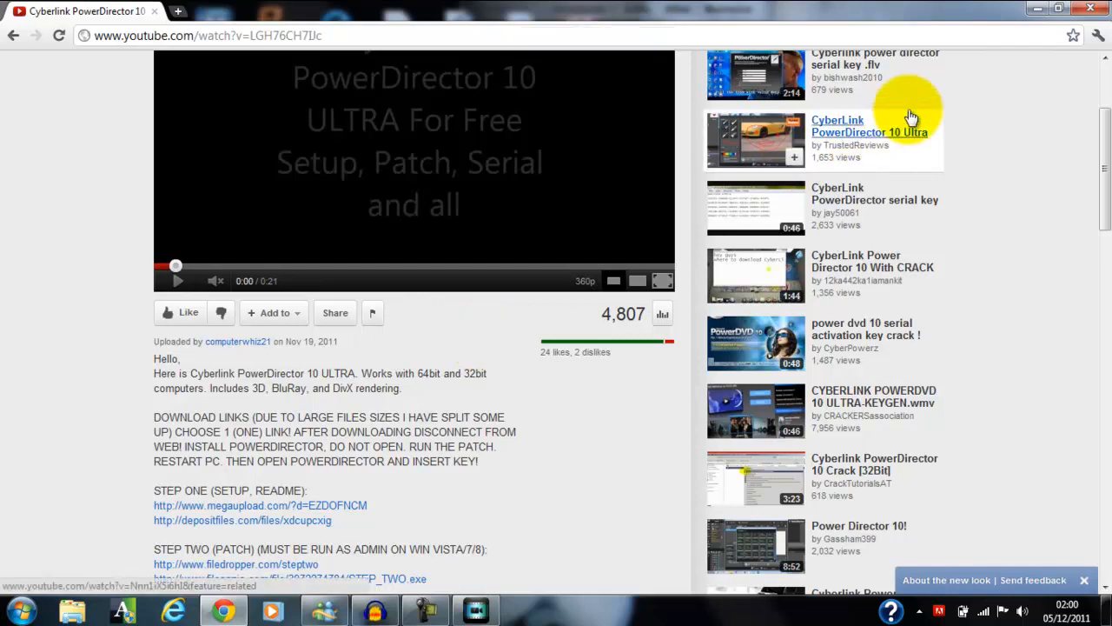
Minimize Chrome and switch back to the PowerDirector editing workspace.
click(1037, 10)
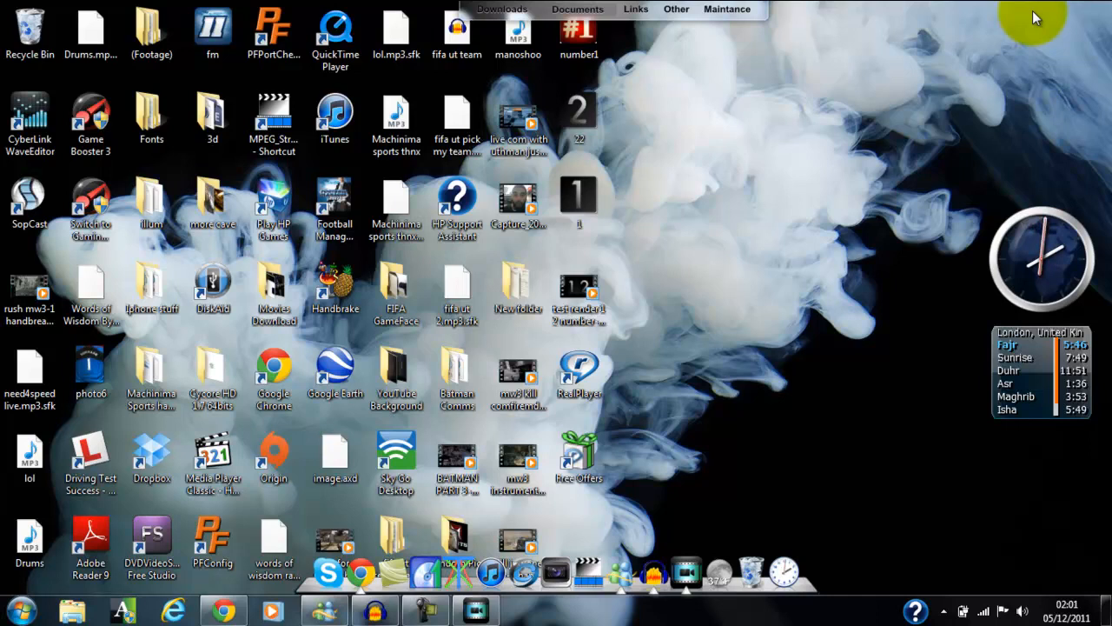
click(476, 610)
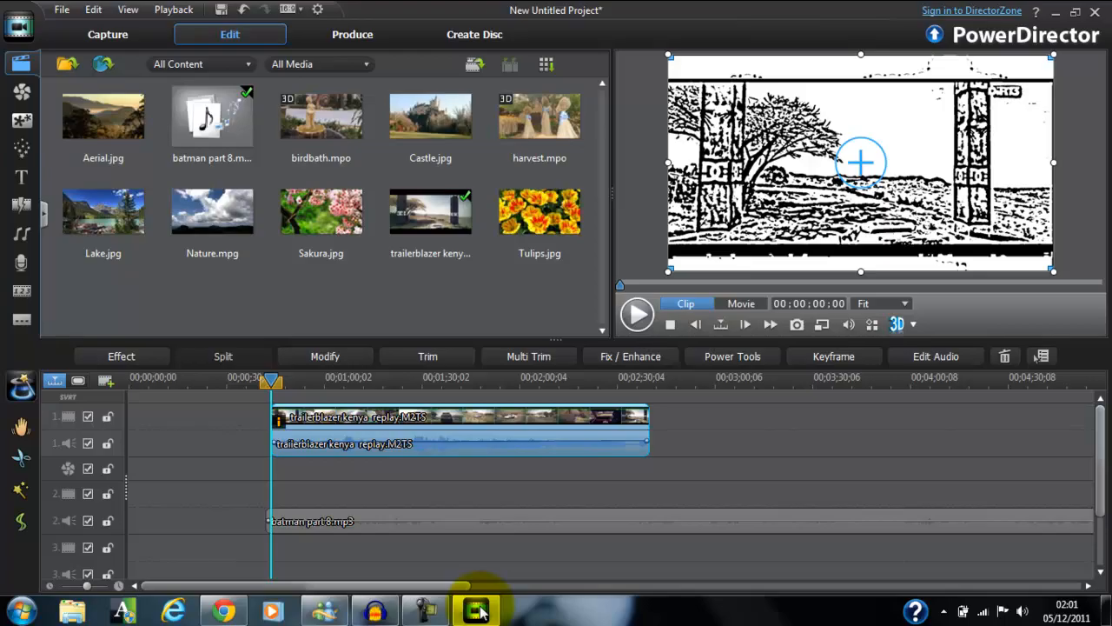
click(477, 611)
click(477, 611)
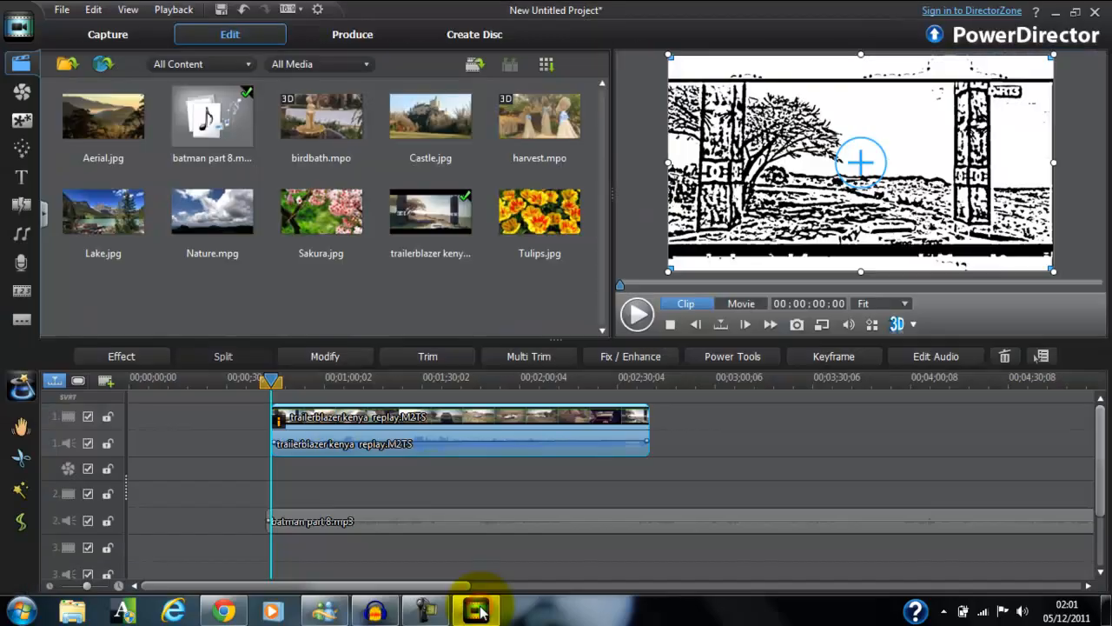
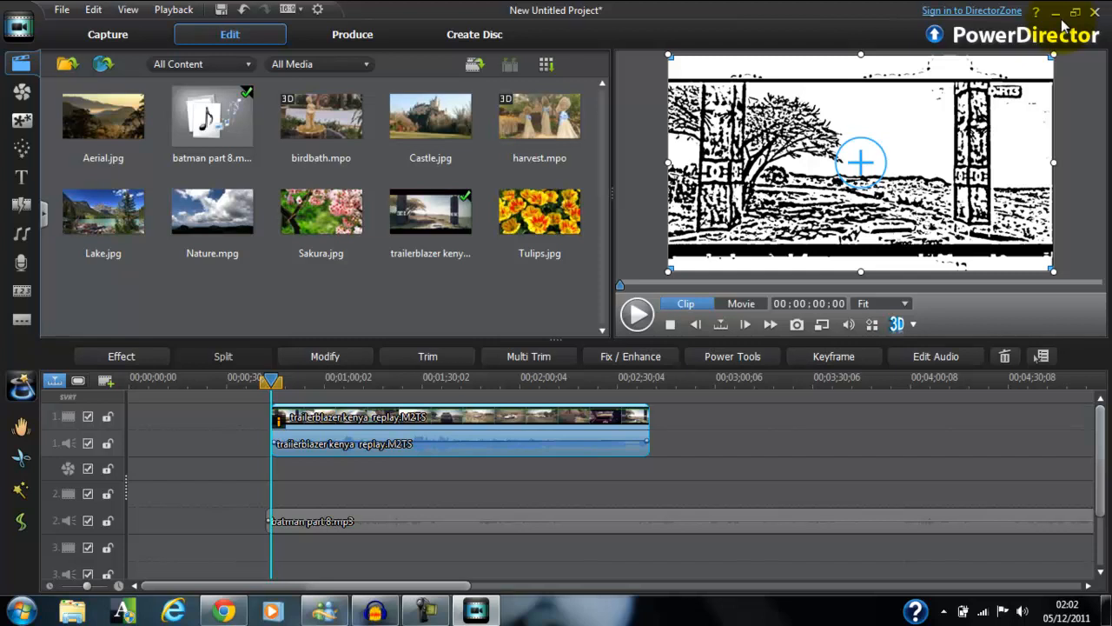
Minimize PowerDirector, launch HandBrake from the desktop to view its main window, and close it.
click(1055, 12)
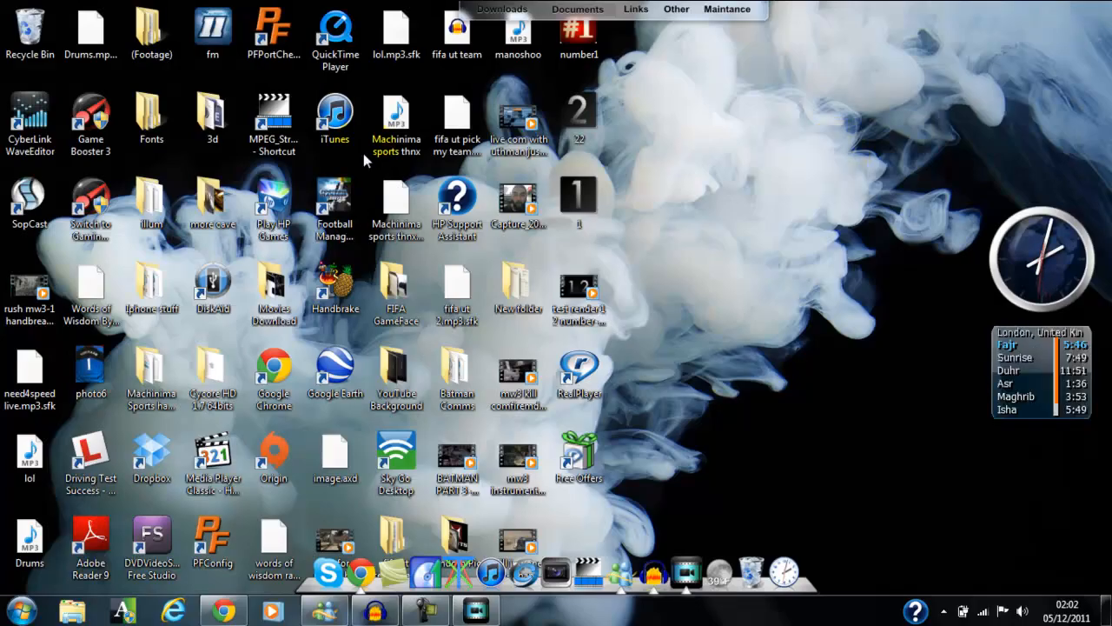
click(323, 276)
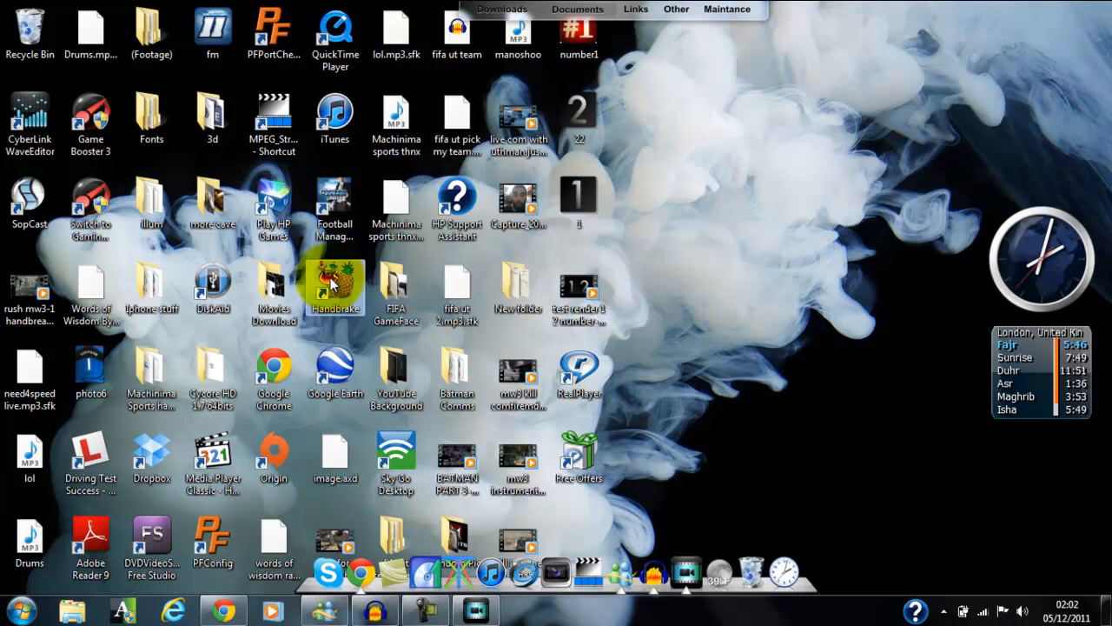
double_click(330, 281)
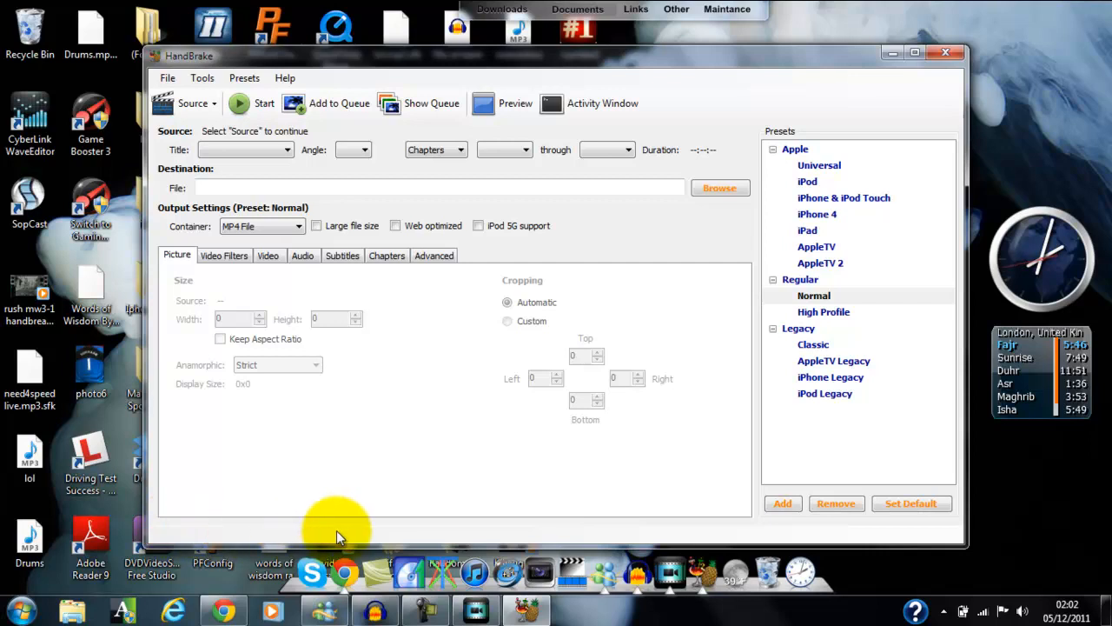
click(947, 53)
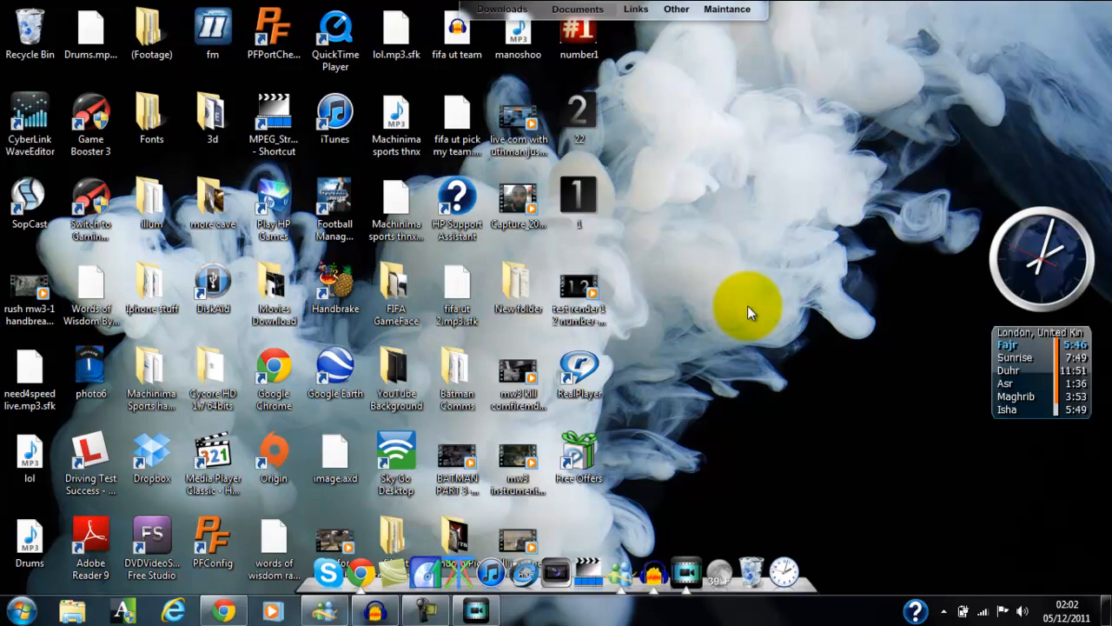
Briefly restore and minimize PowerDirector, and check the full name of the test render 1 2 number HandBrake file on the desktop.
click(469, 615)
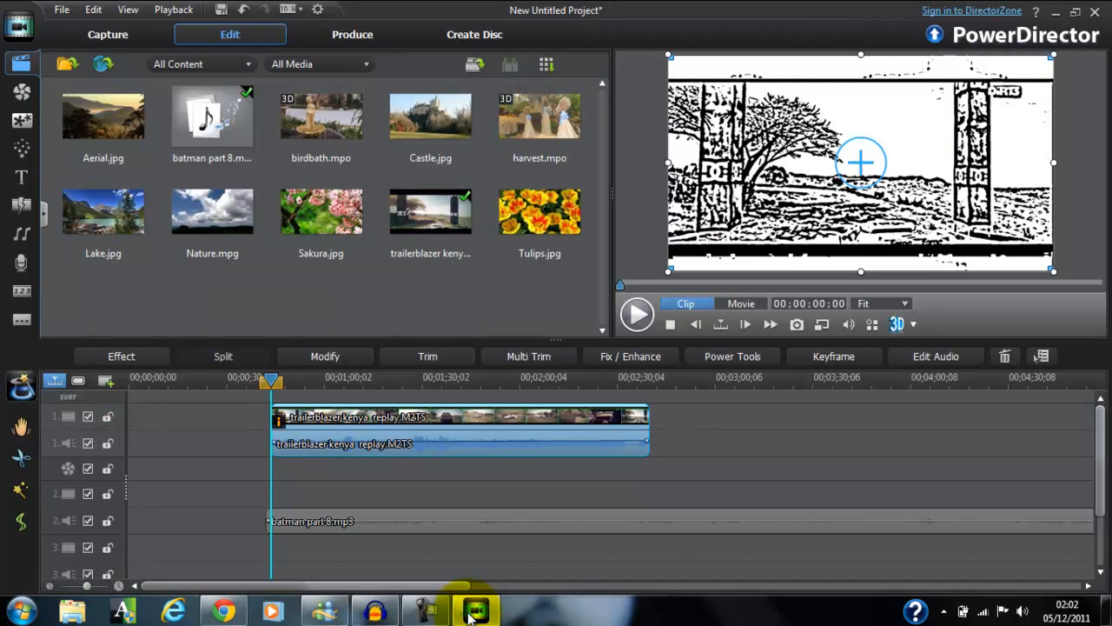
click(469, 615)
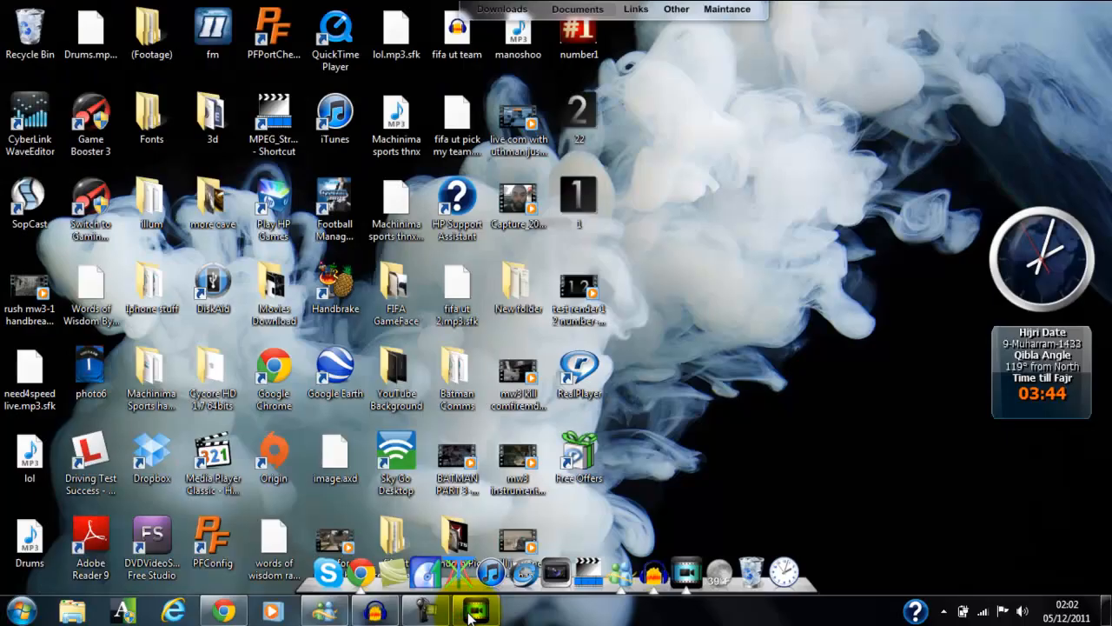
click(581, 290)
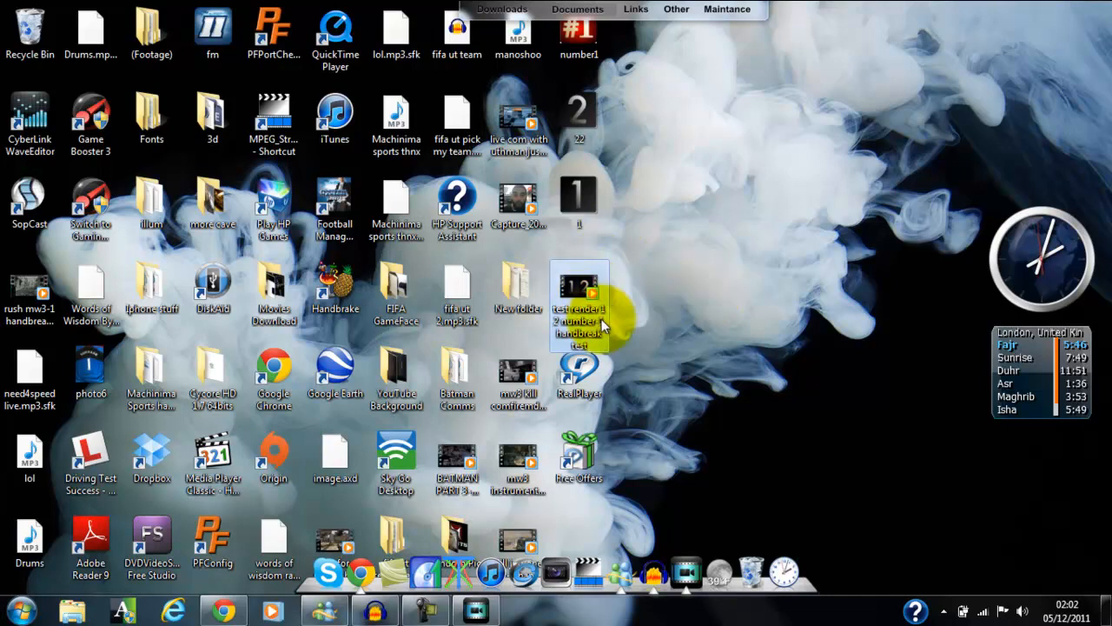
mouse_move(602, 322)
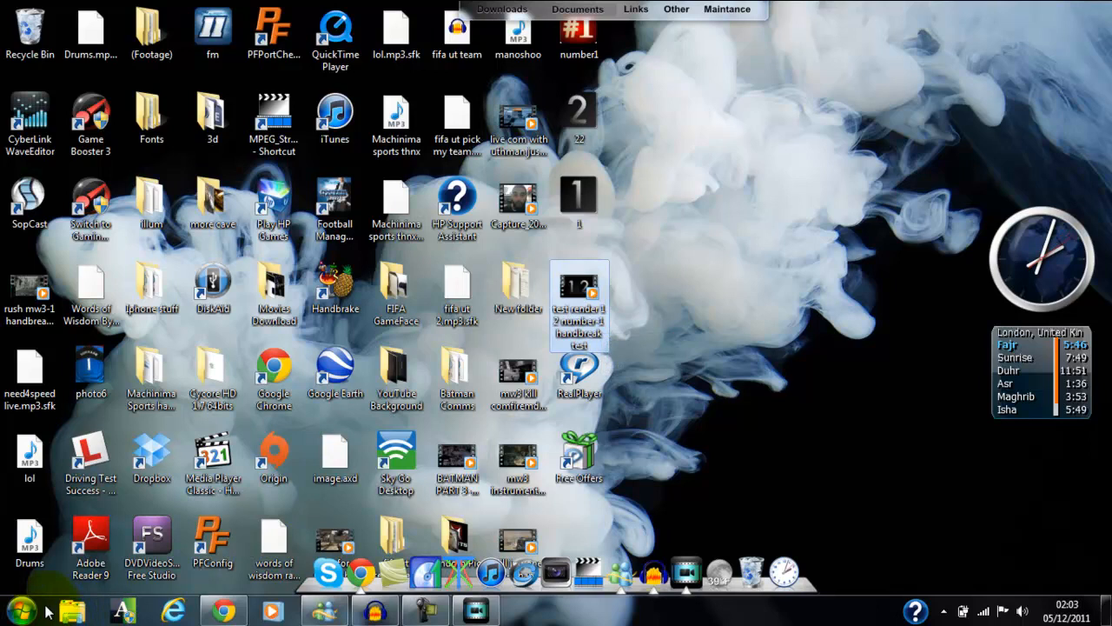
Open the Youtube folder in the Videos library, check the details of test render 1 2 number and test vegas, and close the window.
click(73, 613)
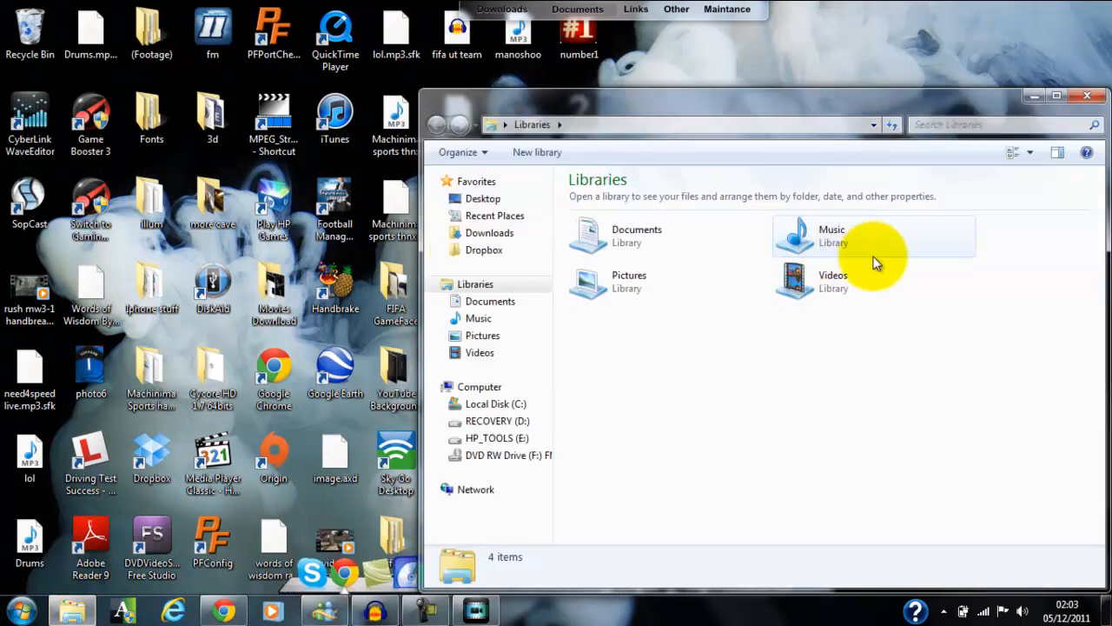
click(864, 285)
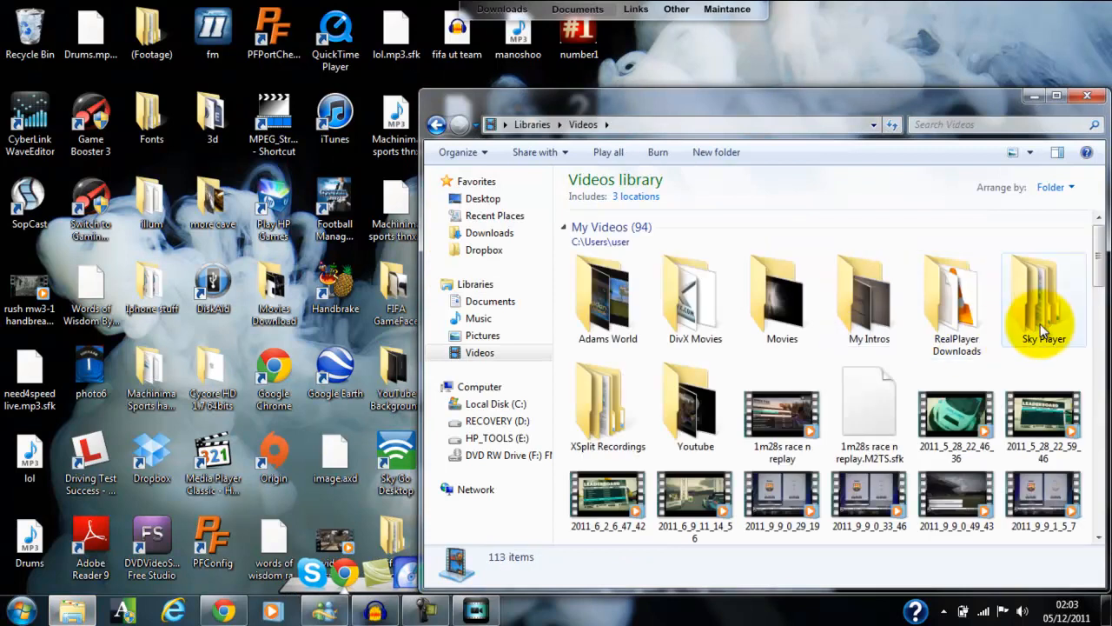
double_click(715, 382)
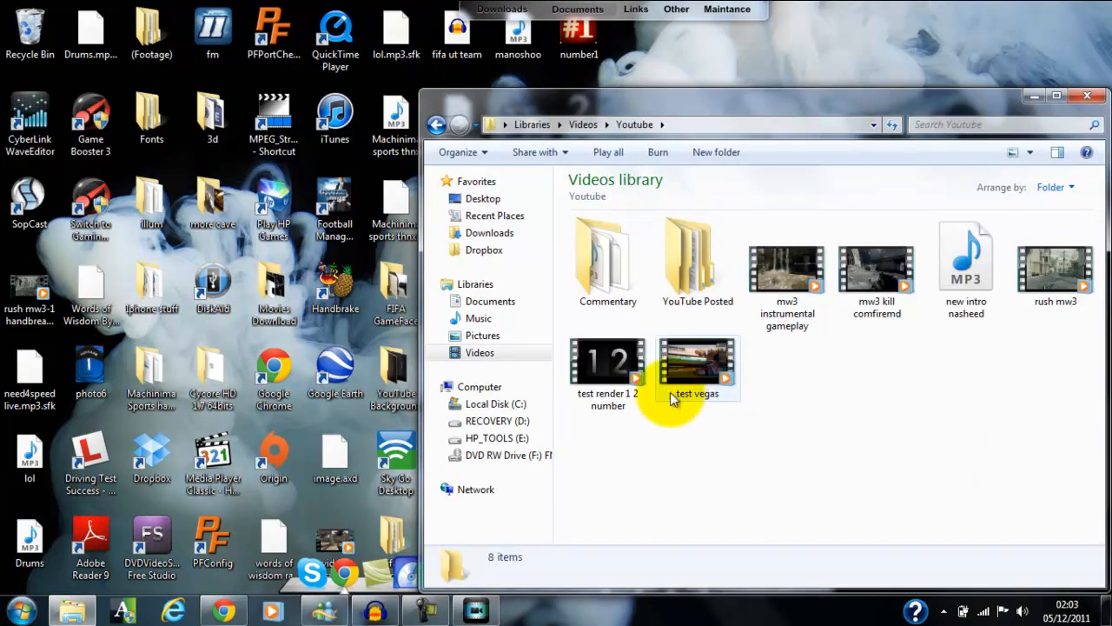
click(613, 405)
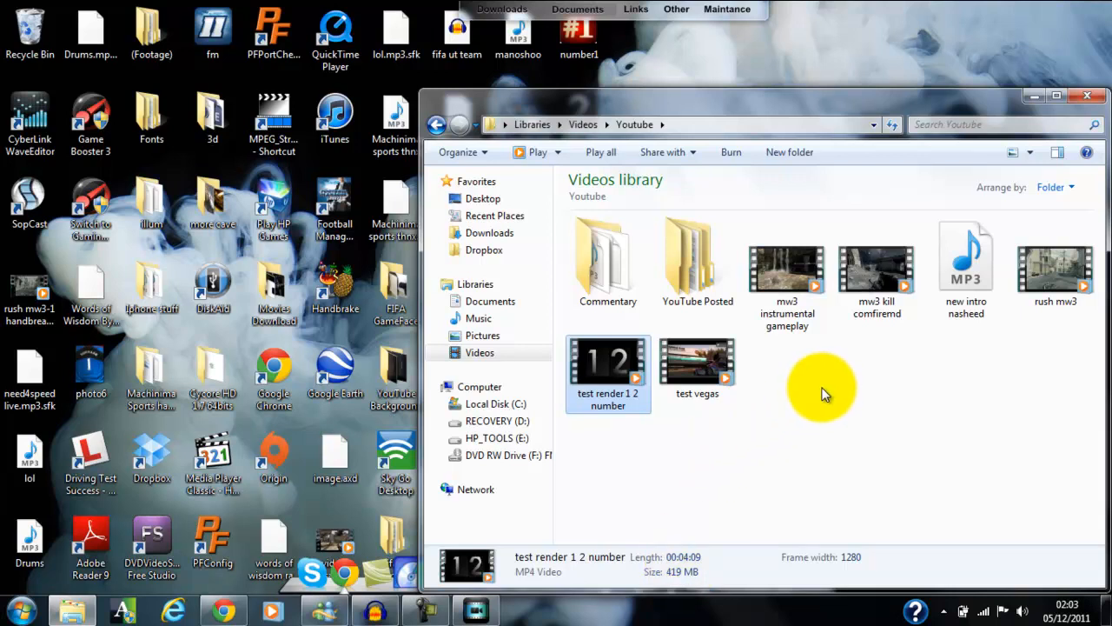
click(668, 374)
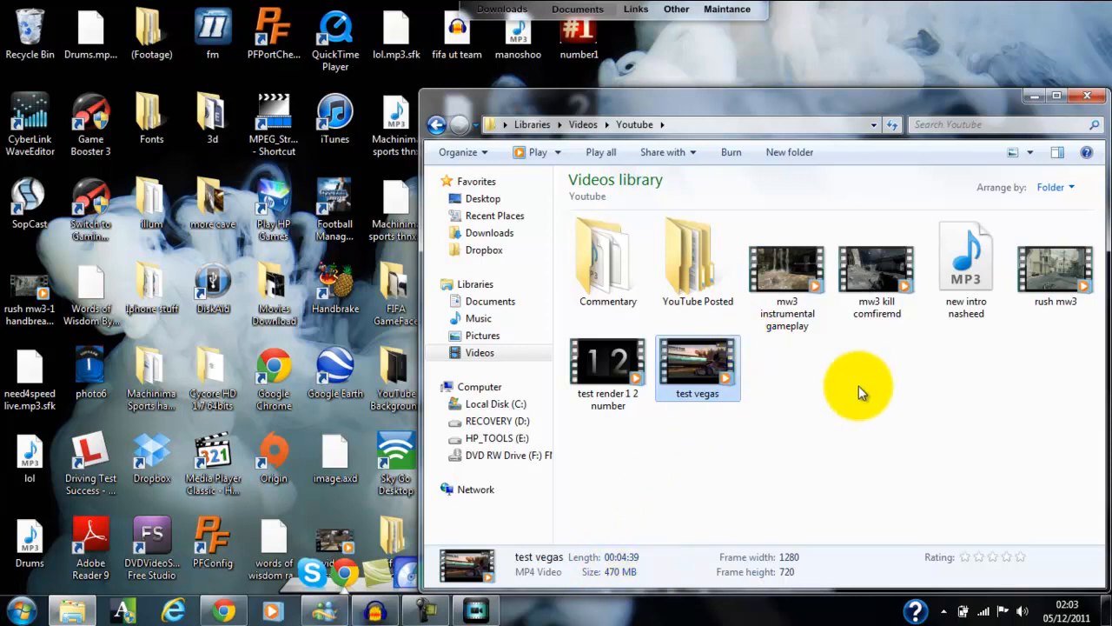
click(1088, 98)
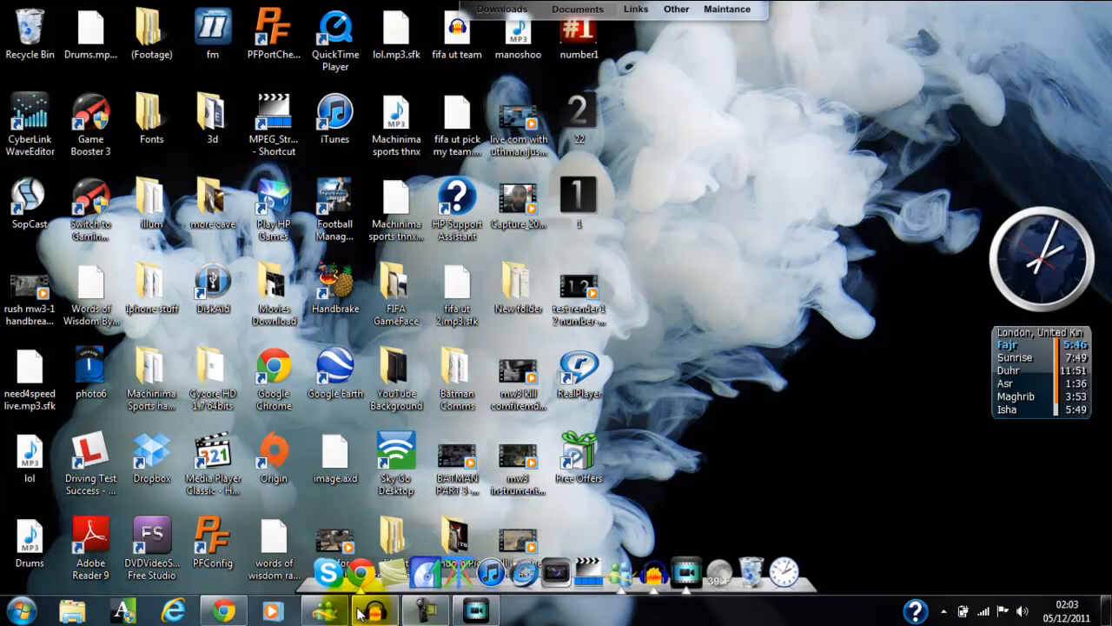
Restore PowerDirector, switch to Audacity and stop the running audio recording.
click(461, 612)
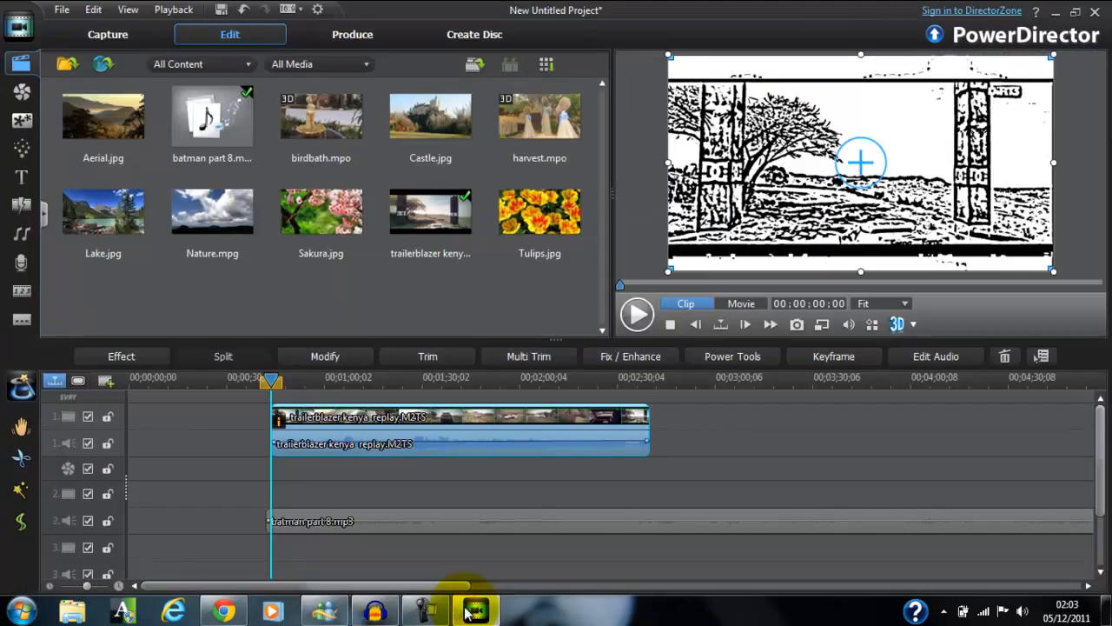
click(375, 611)
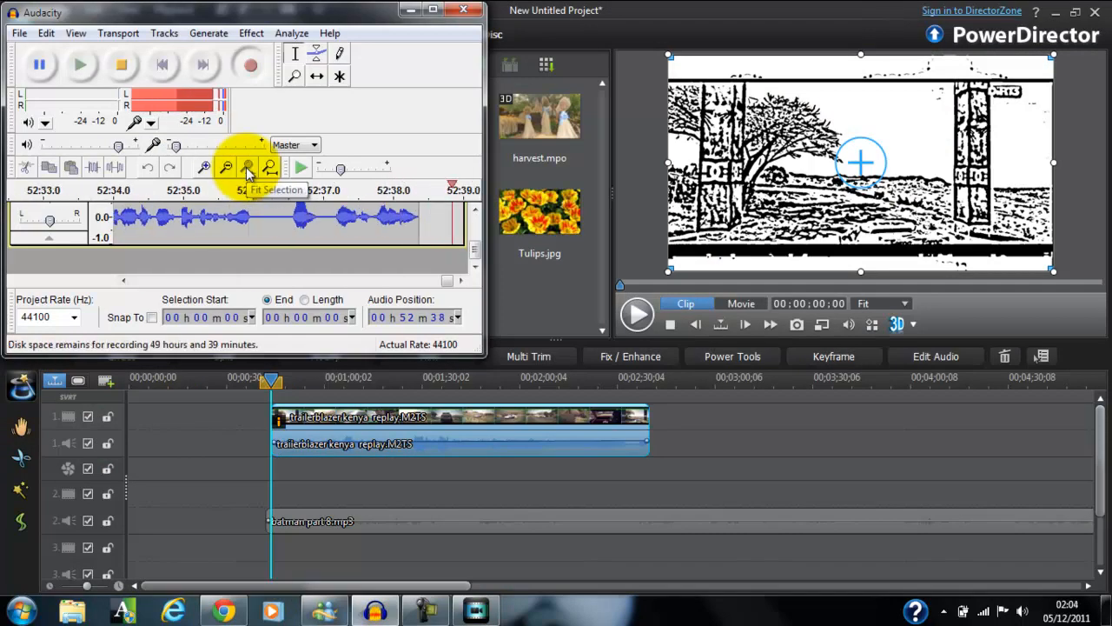
click(127, 71)
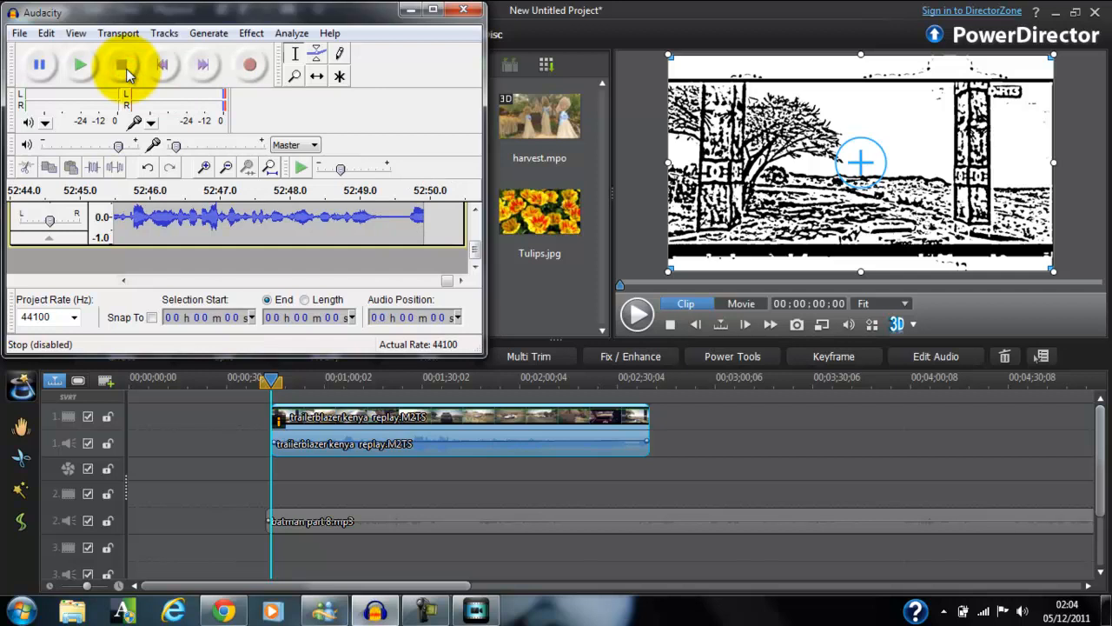
Export the Audacity recording as an MP3 file named "tut powerdirector" in the Batman Comms folder.
click(21, 35)
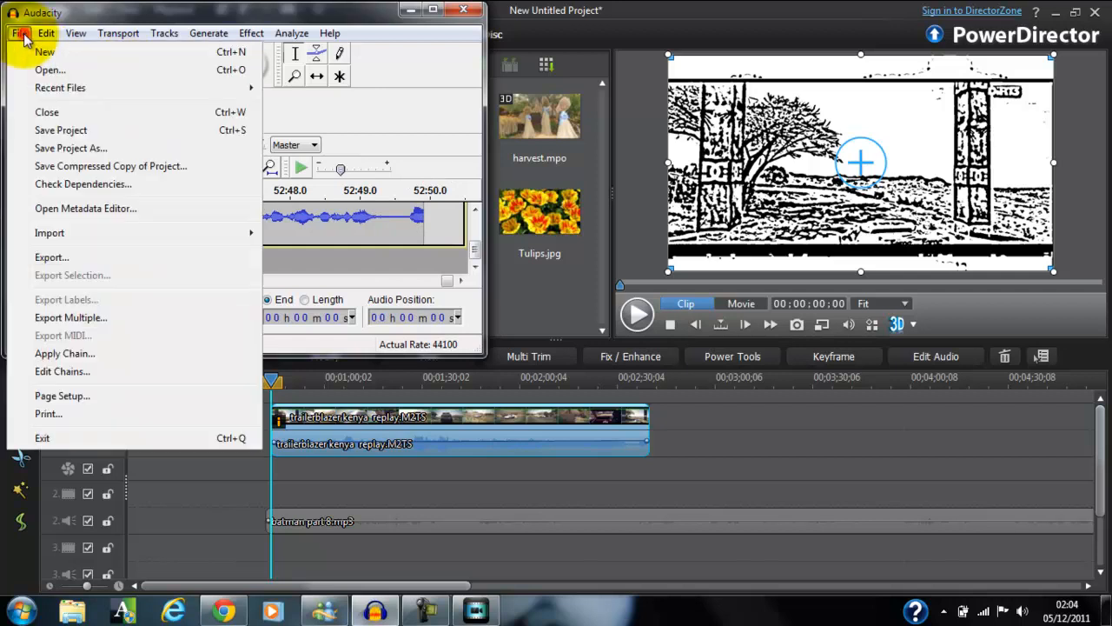
click(91, 260)
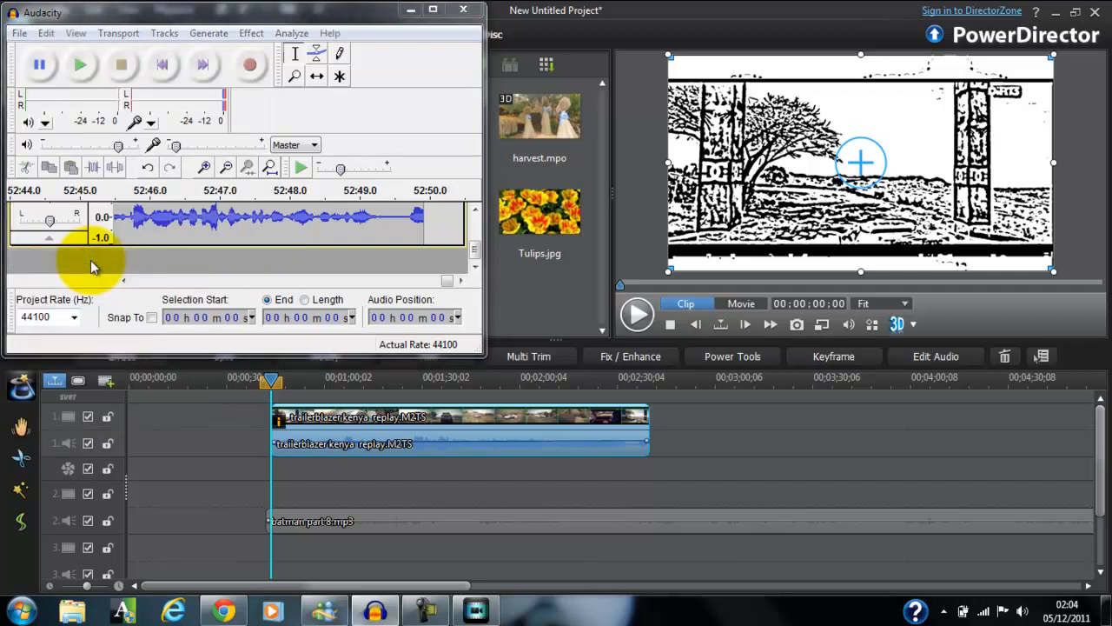
text(tut )
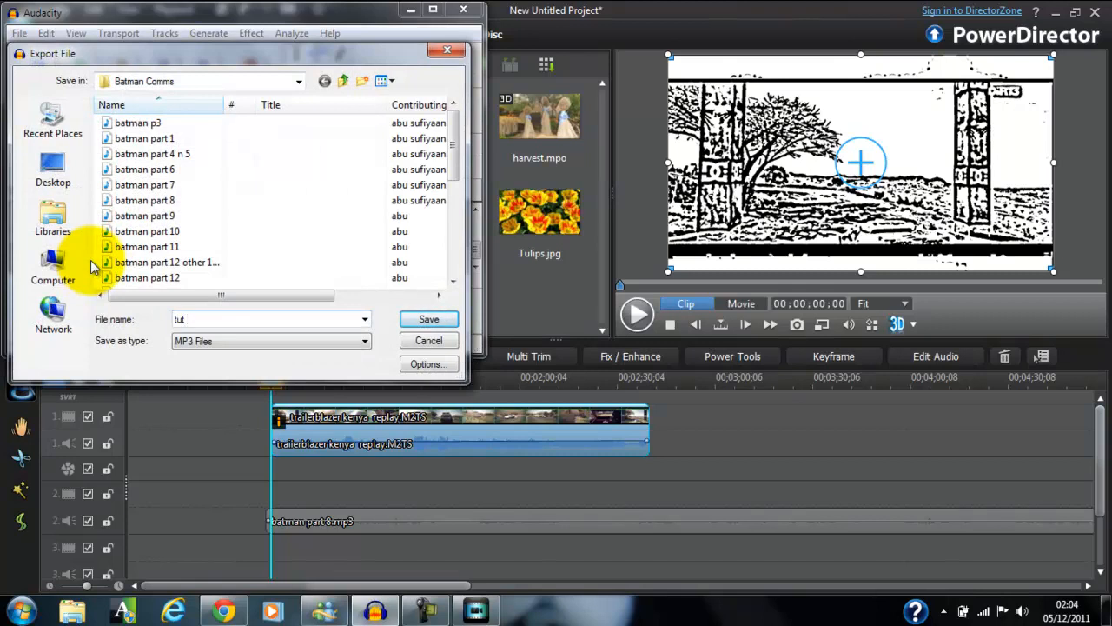
text(powerdirector)
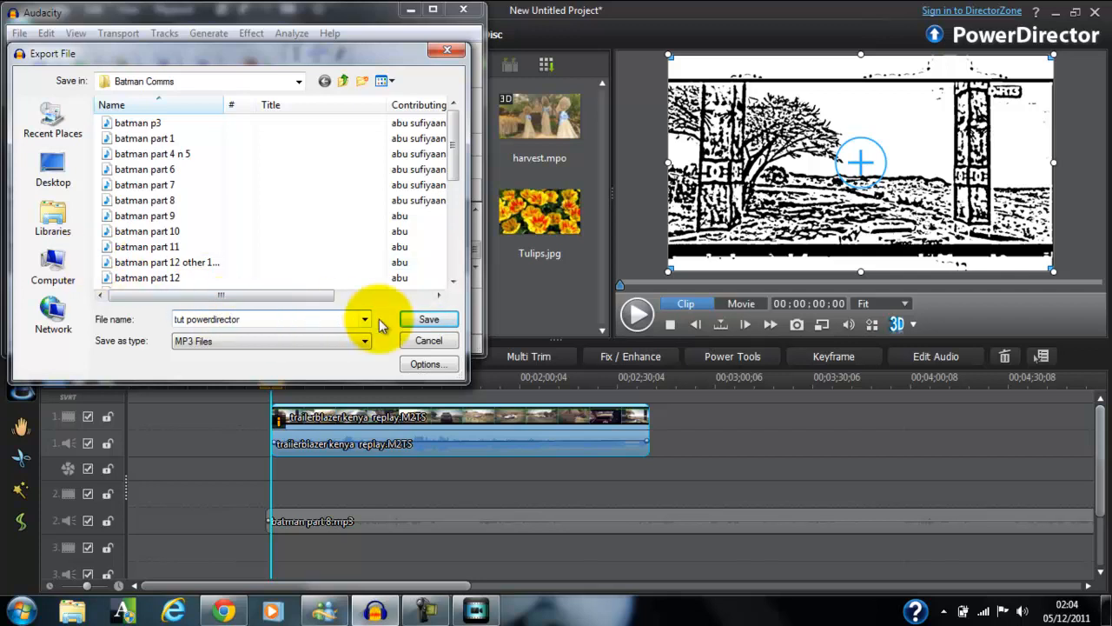
click(427, 320)
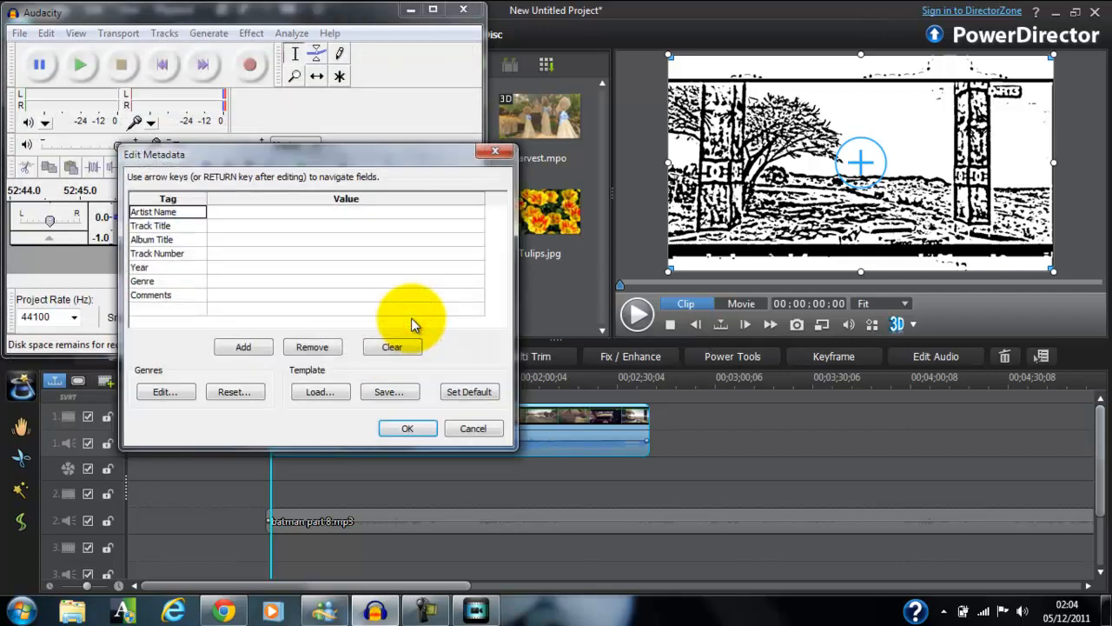
Fill in the artist name in the export metadata, start the MP3 export, and bring up the screen recorder window.
click(324, 211)
text(abu)
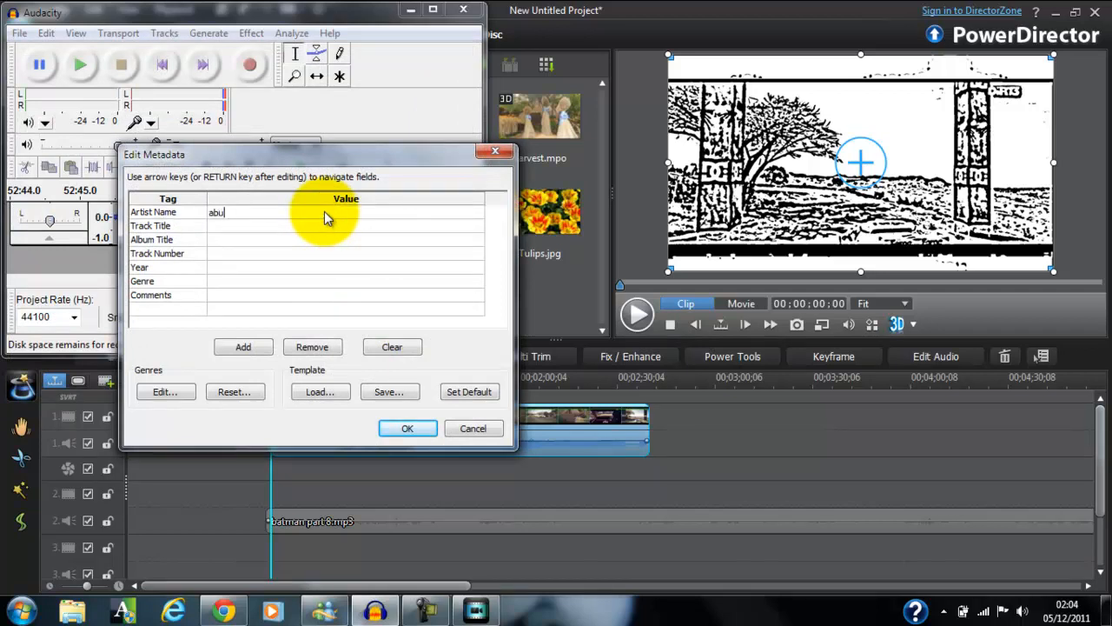
click(393, 428)
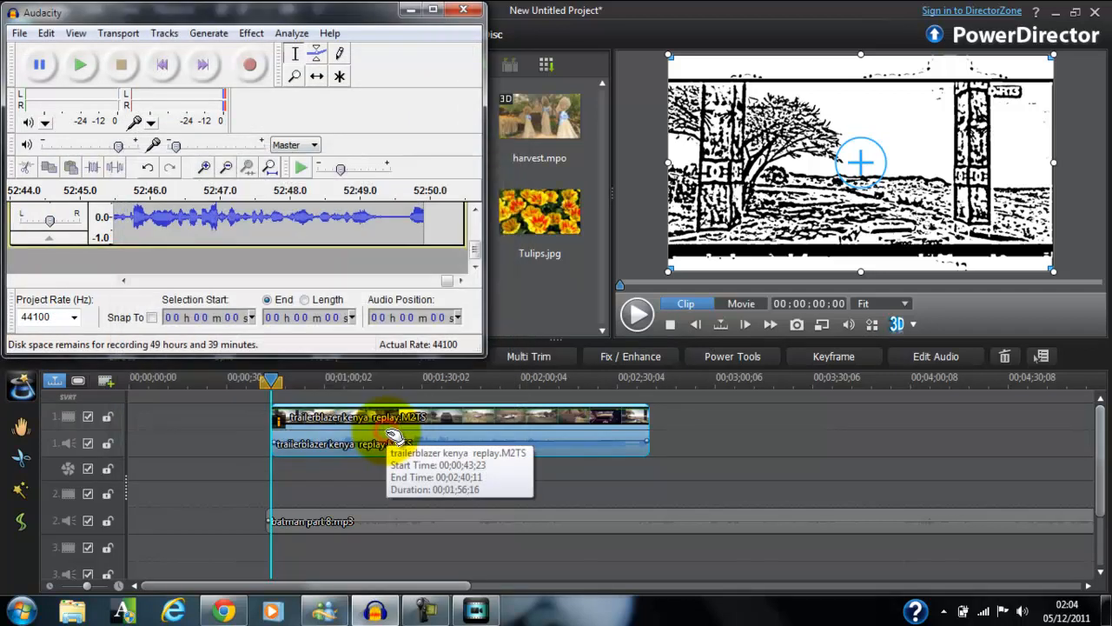
click(424, 612)
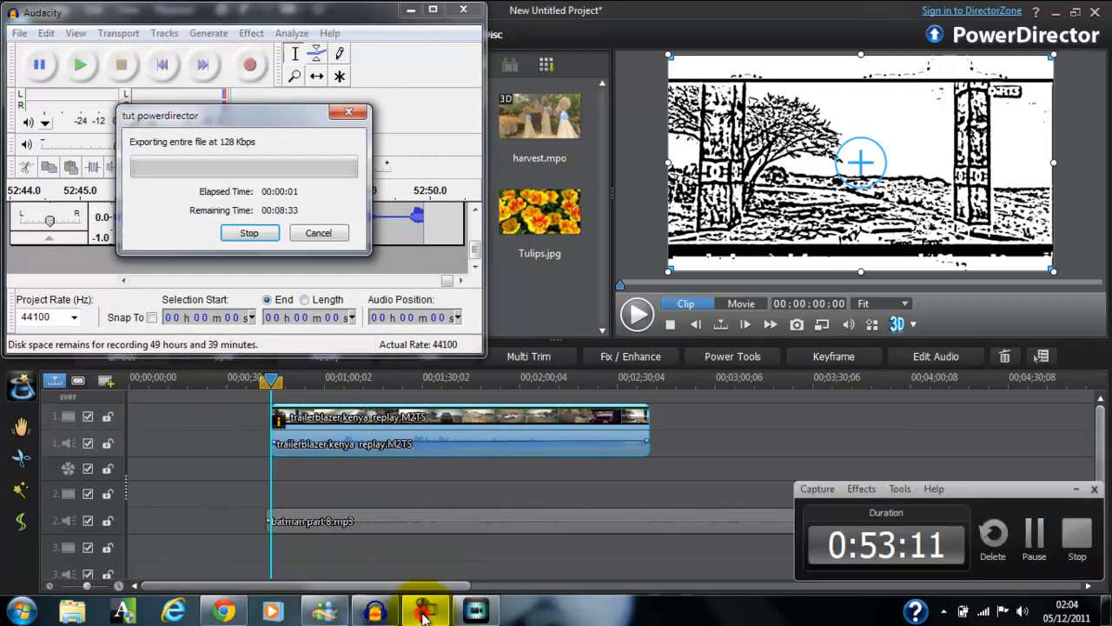